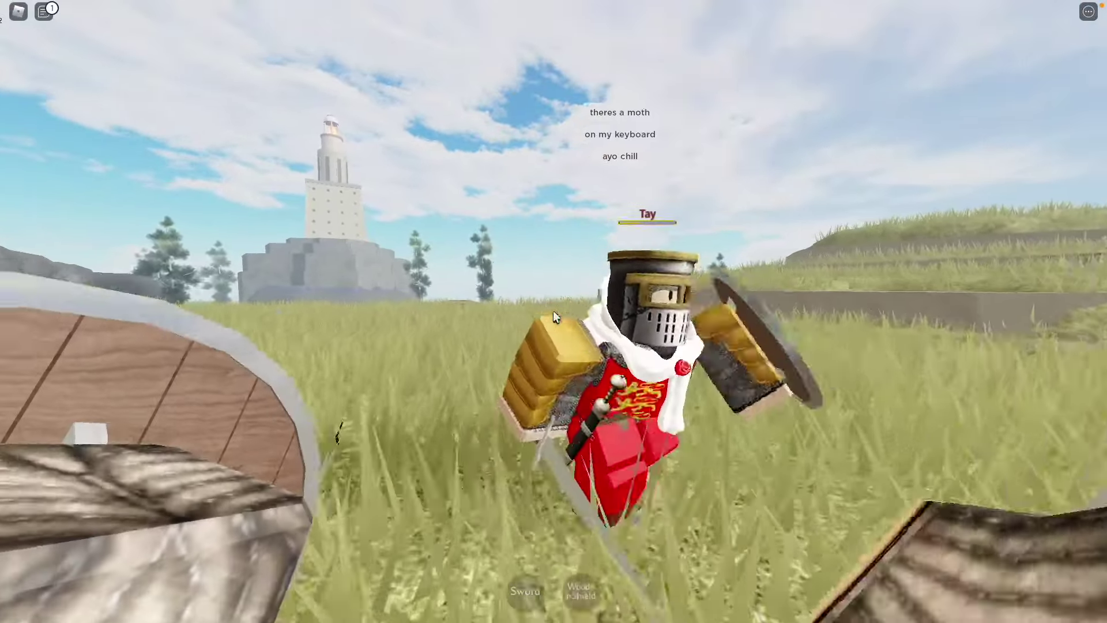
pyautogui.click(553, 311)
pyautogui.click(553, 312)
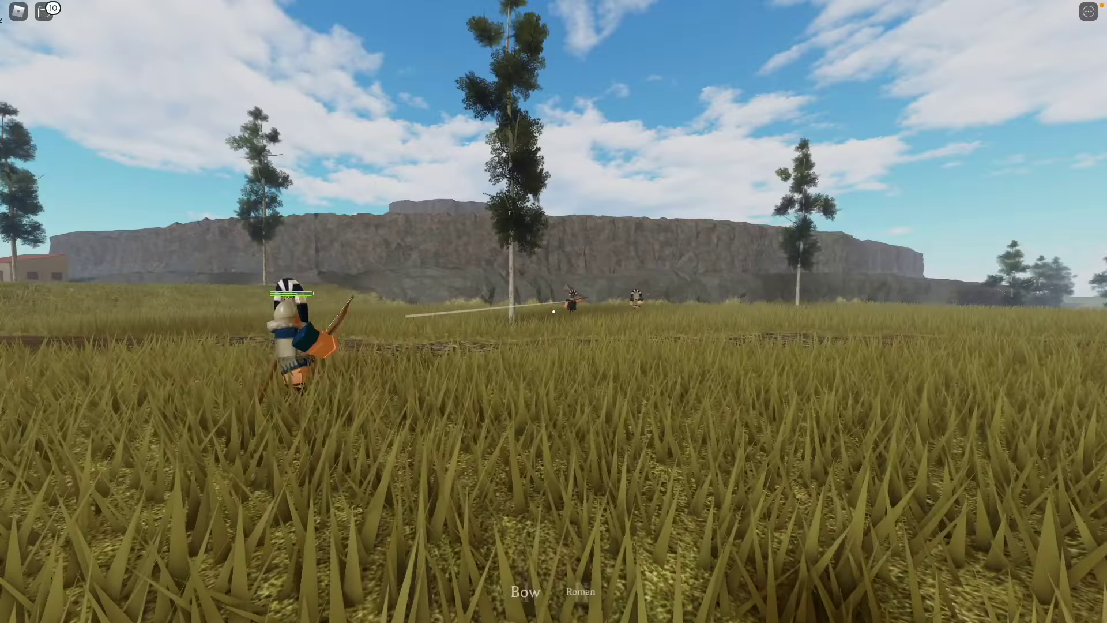
pyautogui.click(554, 312)
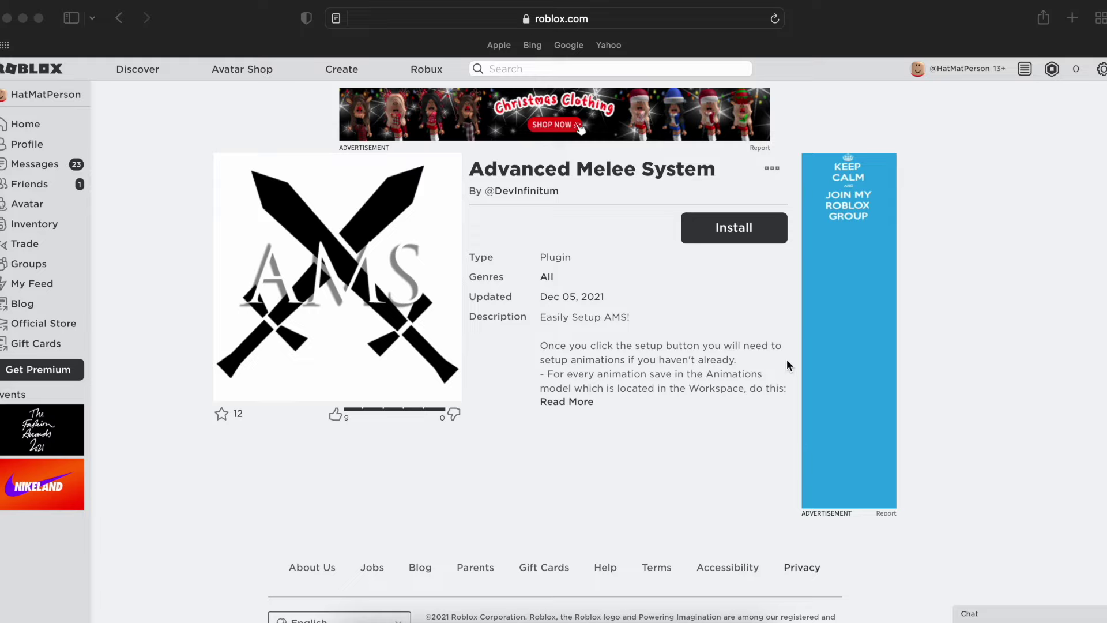
# Step: Install the Advanced Melee System plugin from its Roblox page and allow the page to open Roblox Studio
pyautogui.click(743, 230)
pyautogui.click(746, 232)
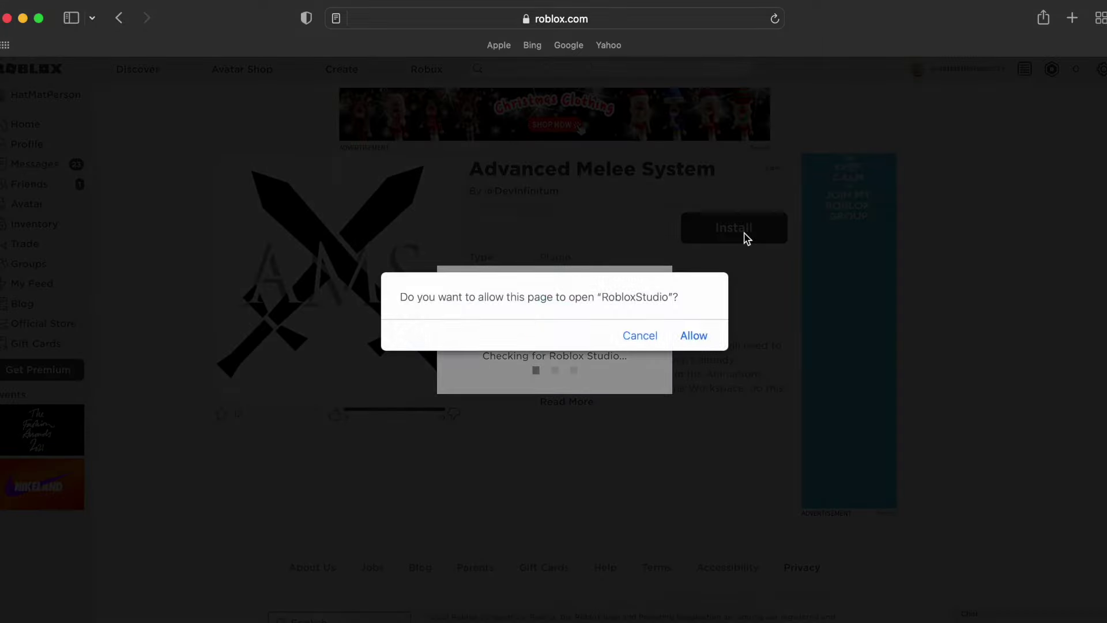
pyautogui.click(705, 335)
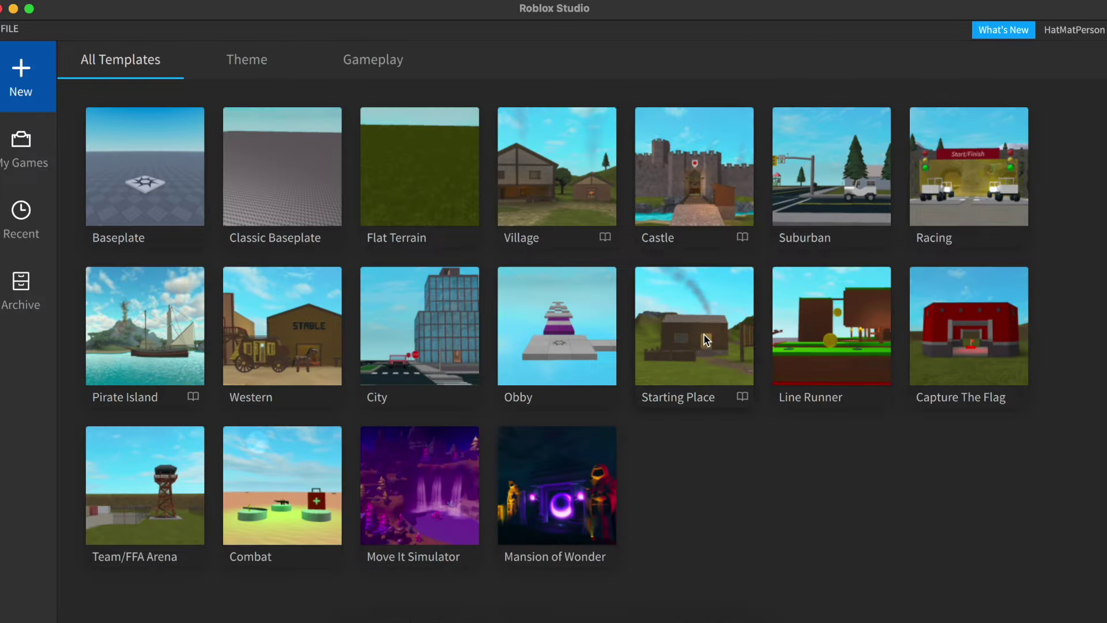
# Step: Create a new place from the Baseplate template and set up the Advanced Melee System in it with the plugin
pyautogui.click(657, 370)
pyautogui.click(129, 198)
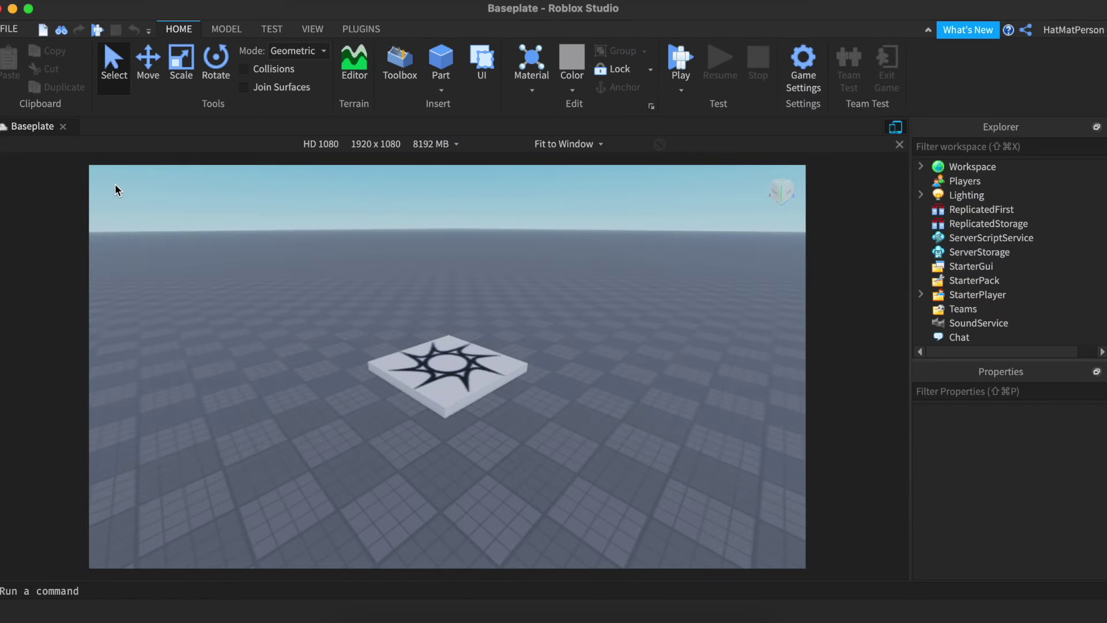
pyautogui.click(349, 28)
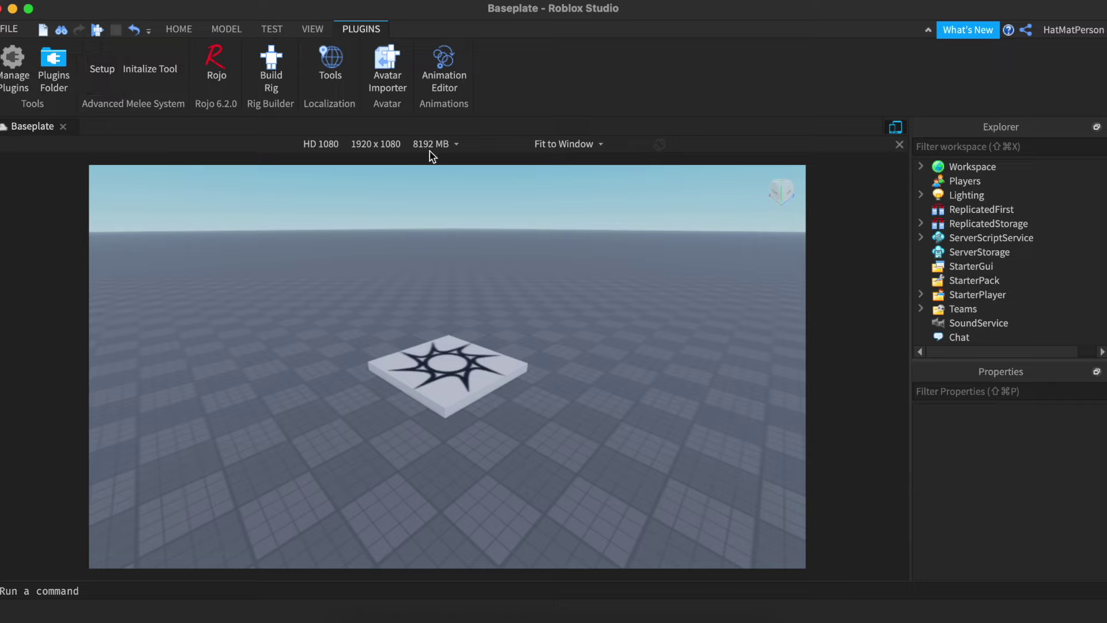
pyautogui.click(921, 225)
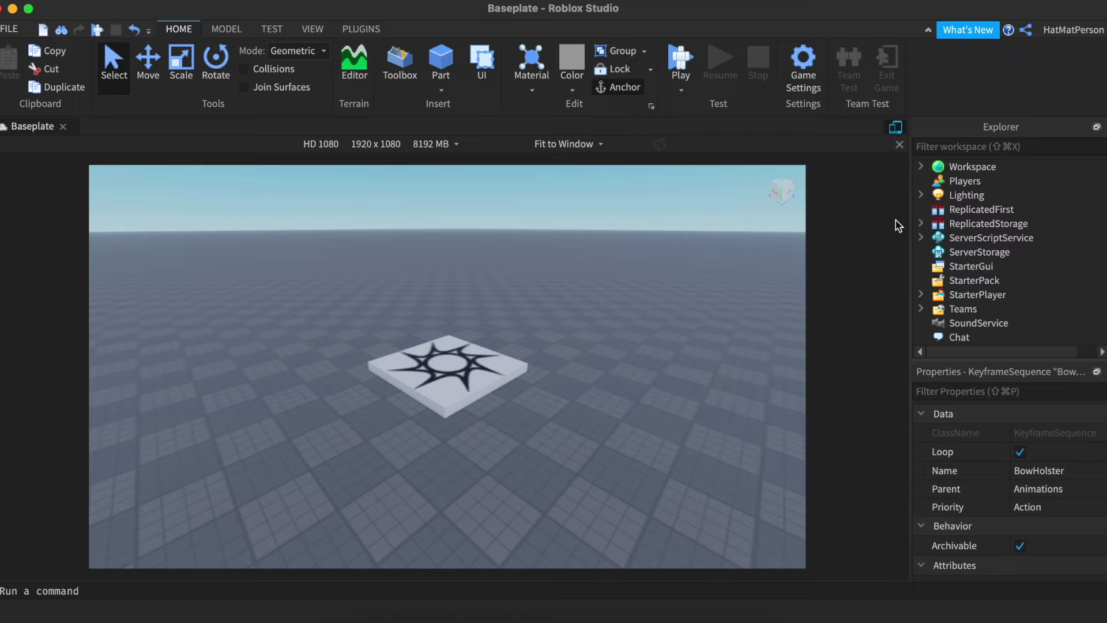
# Step: Filter the workspace for "config", open the Config script in the AMS-shared folder, and clear the filter
pyautogui.click(923, 148)
pyautogui.write('config')
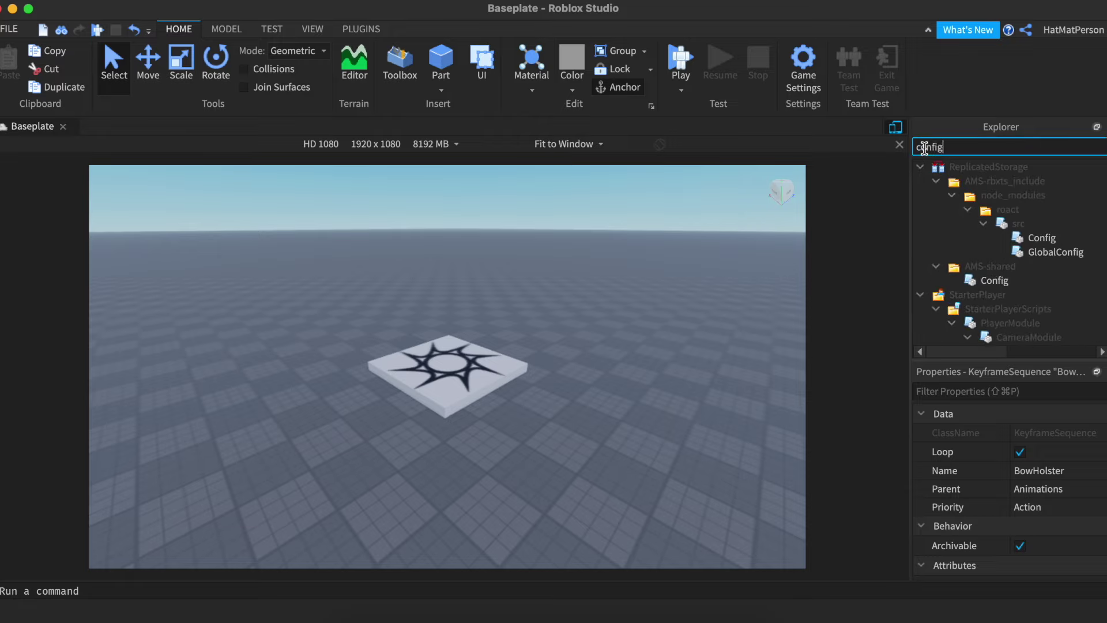
pyautogui.scroll(-1, 959, 276)
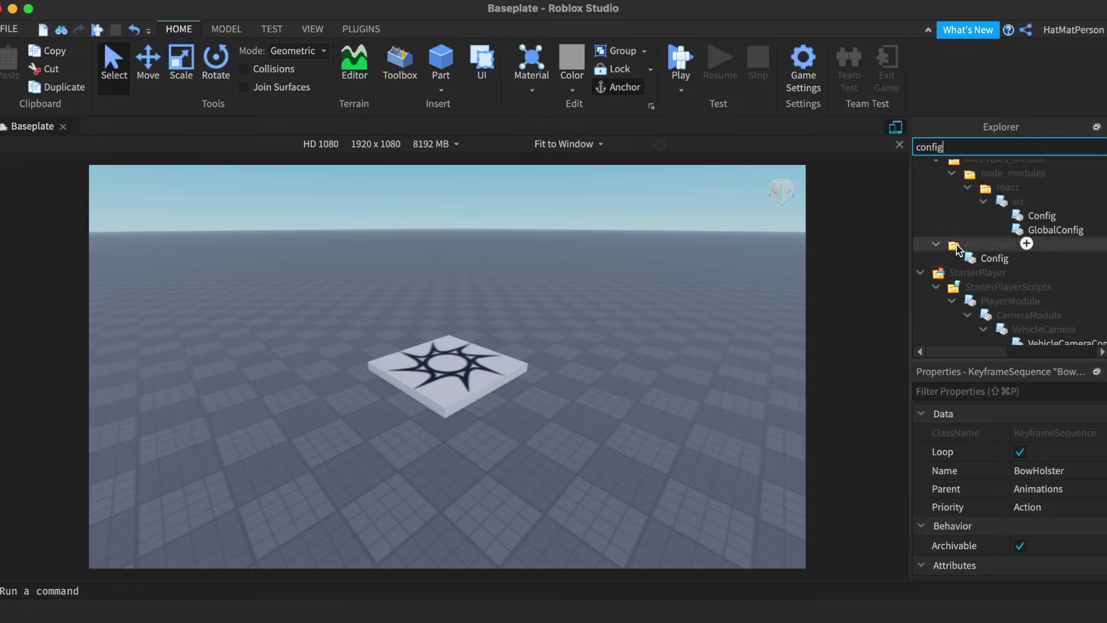
pyautogui.doubleClick(980, 258)
pyautogui.doubleClick(931, 147)
pyautogui.press('BackSpace')
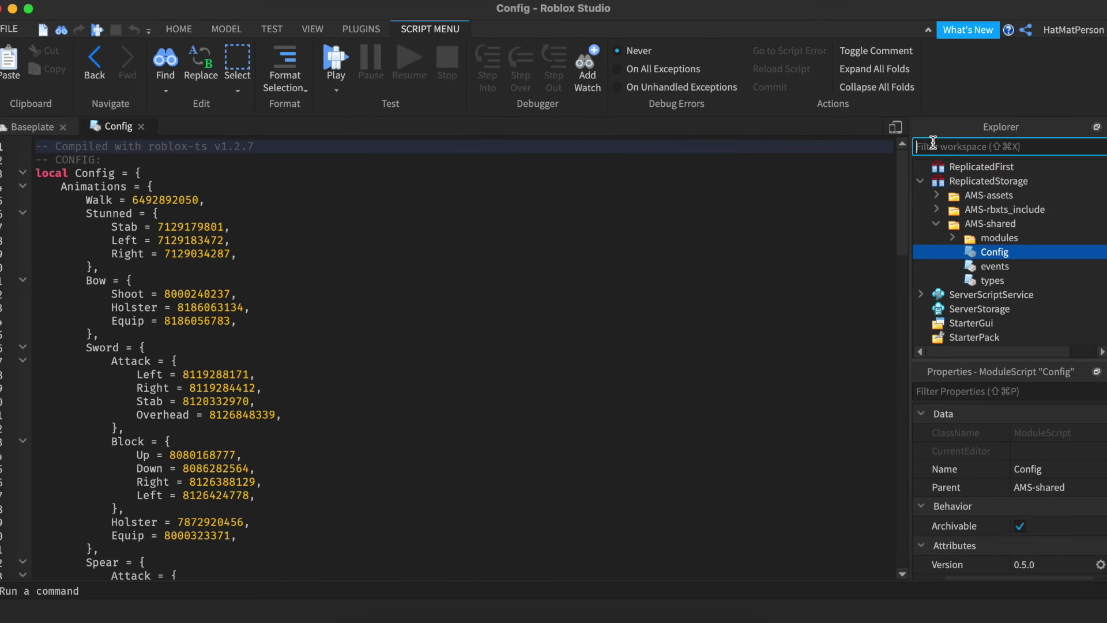
# Step: Collapse ReplicatedStorage and expand the Animations model inside Workspace to show its animations
pyautogui.click(922, 180)
pyautogui.scroll(1, 934, 224)
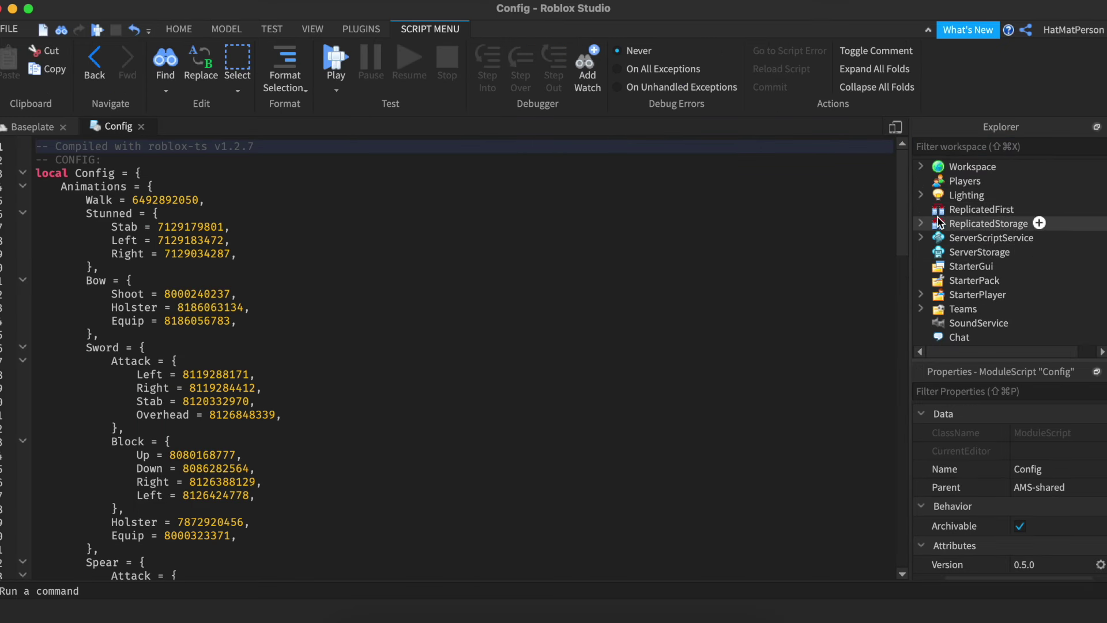
pyautogui.click(921, 166)
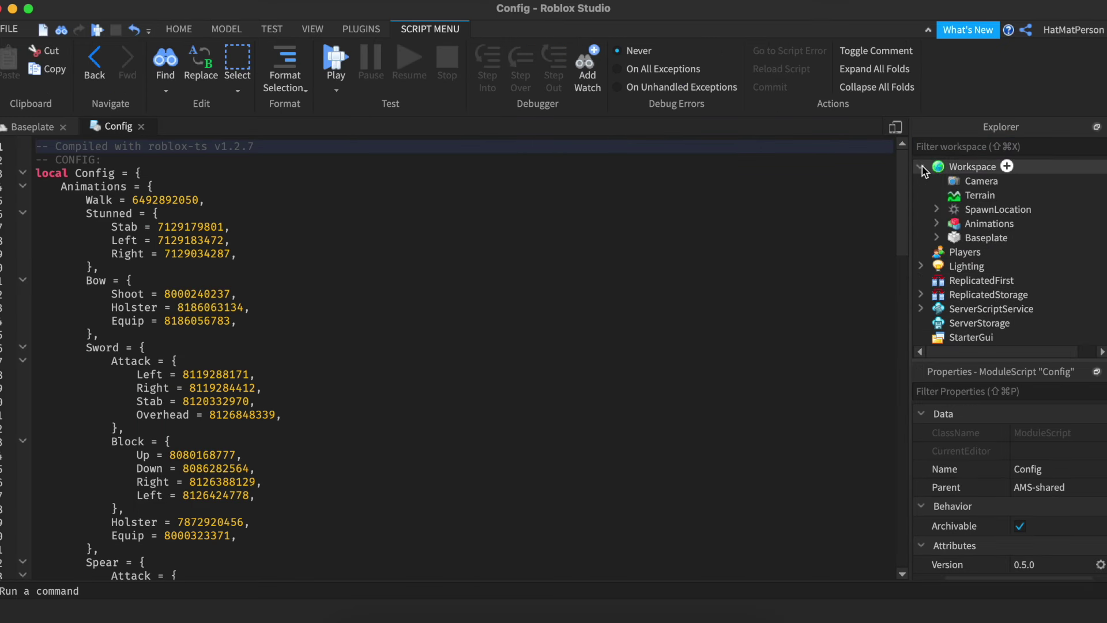
pyautogui.click(938, 223)
pyautogui.scroll(-1, 970, 248)
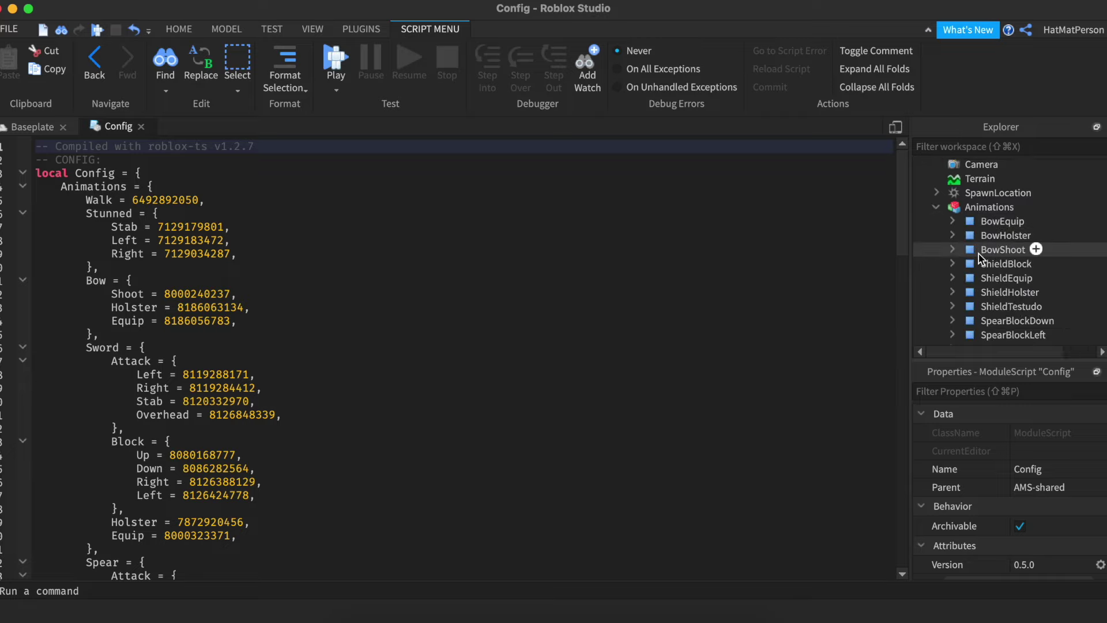
pyautogui.scroll(-2, 994, 297)
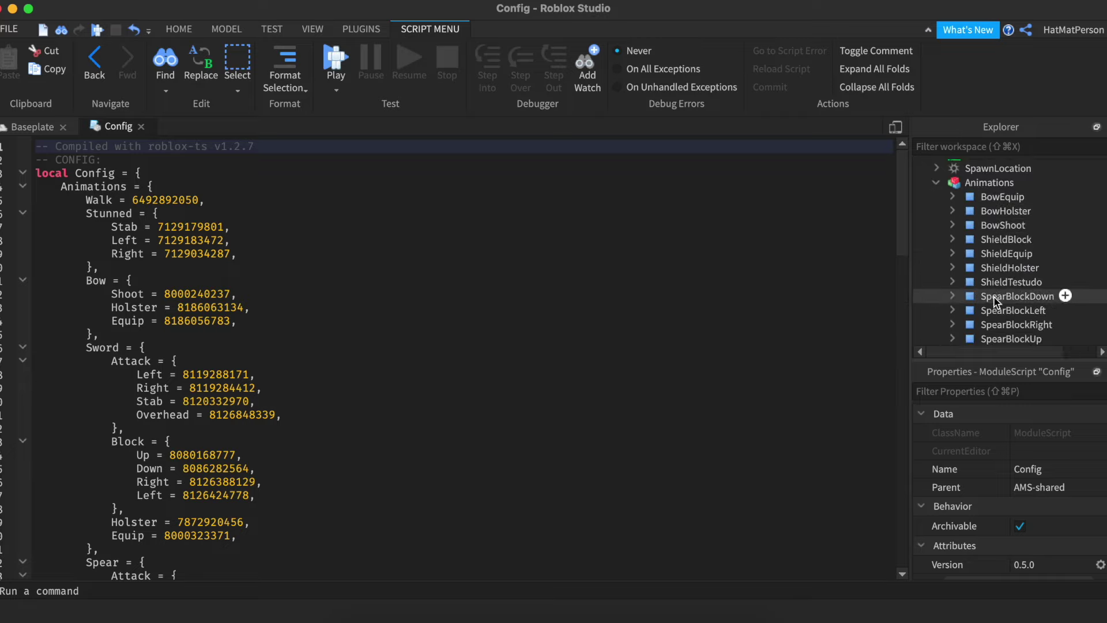
pyautogui.rightClick(999, 198)
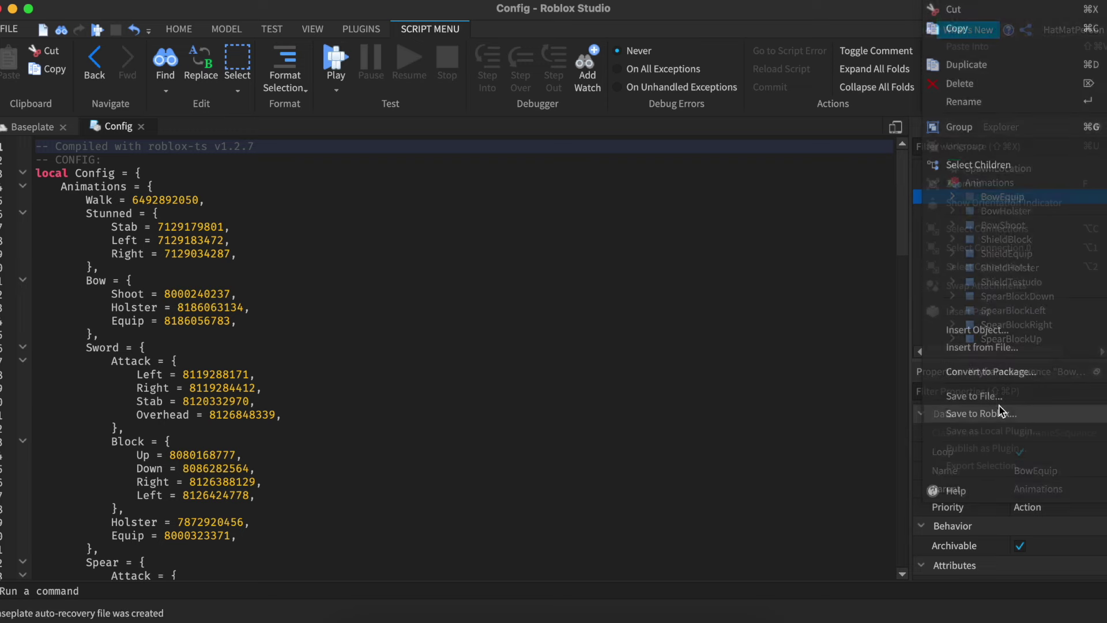
pyautogui.click(998, 413)
pyautogui.click(859, 541)
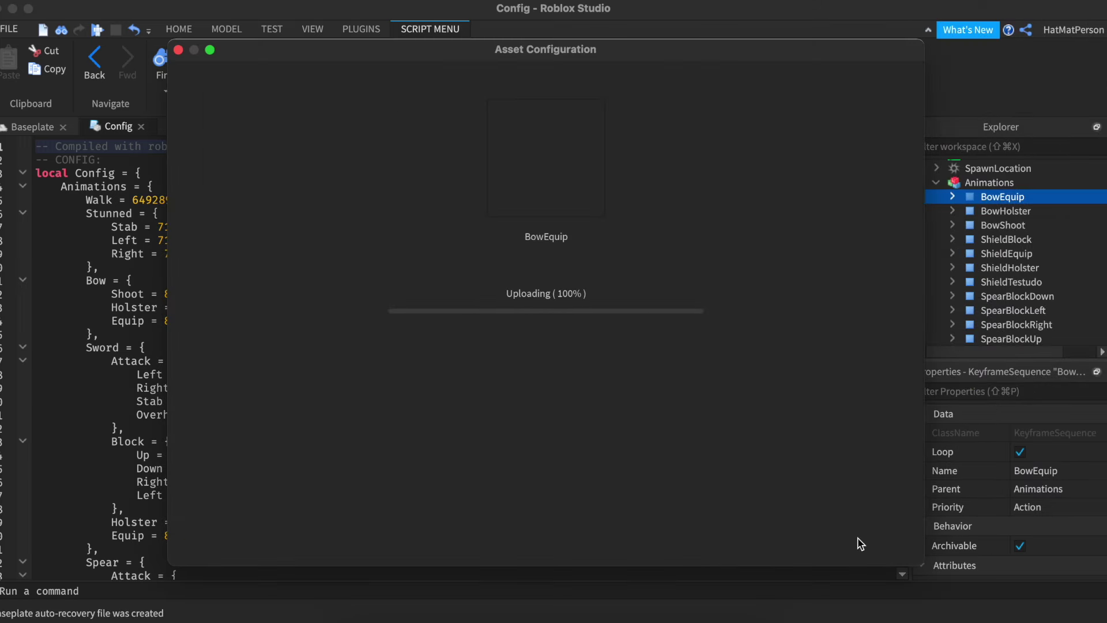
pyautogui.click(584, 260)
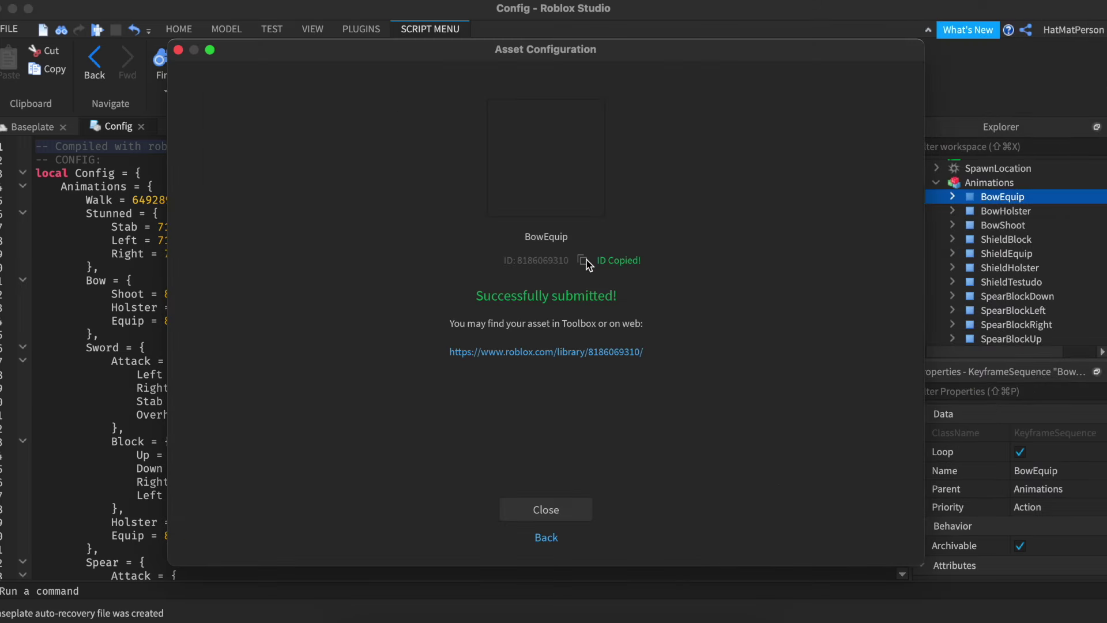
pyautogui.click(574, 511)
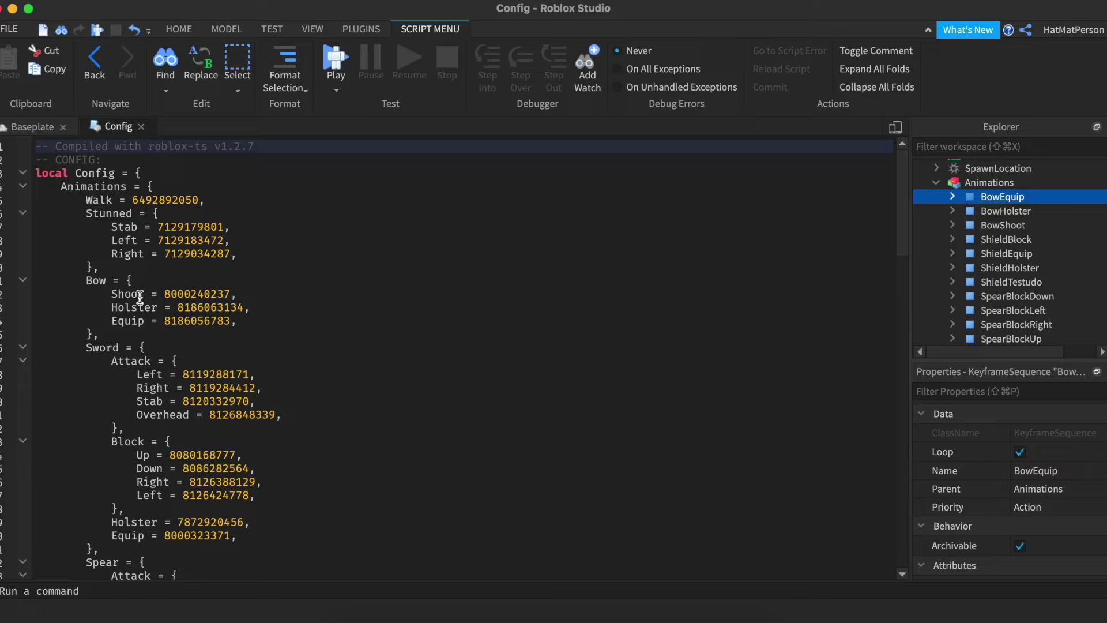
pyautogui.moveTo(976, 199)
pyautogui.doubleClick(212, 323)
pyautogui.press('super+v')
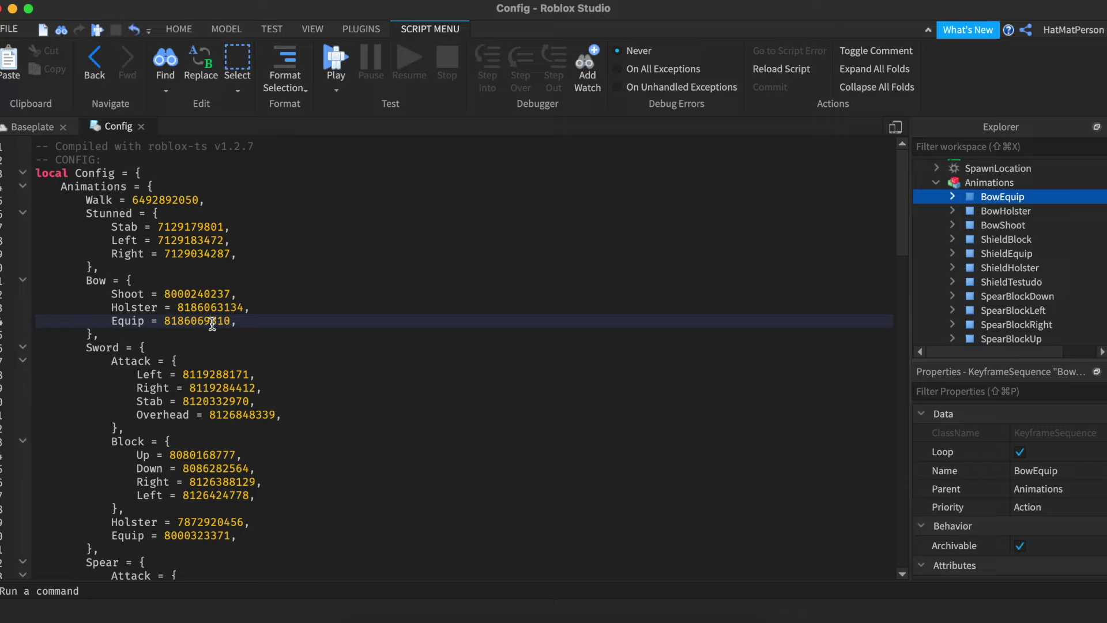
pyautogui.click(1003, 210)
pyautogui.rightClick(1004, 210)
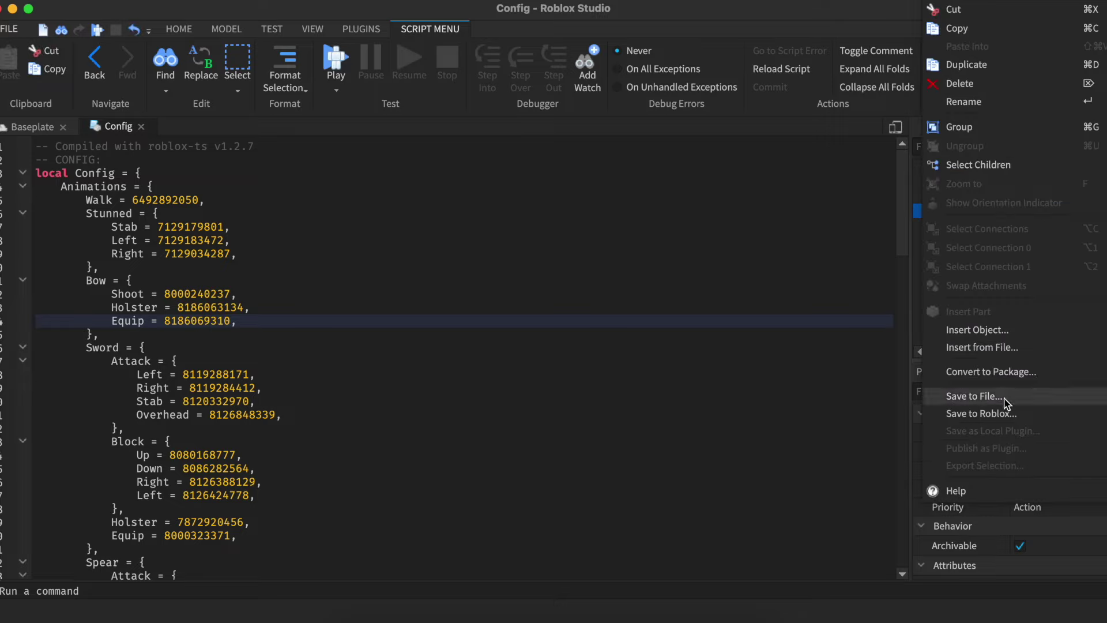
pyautogui.click(1006, 414)
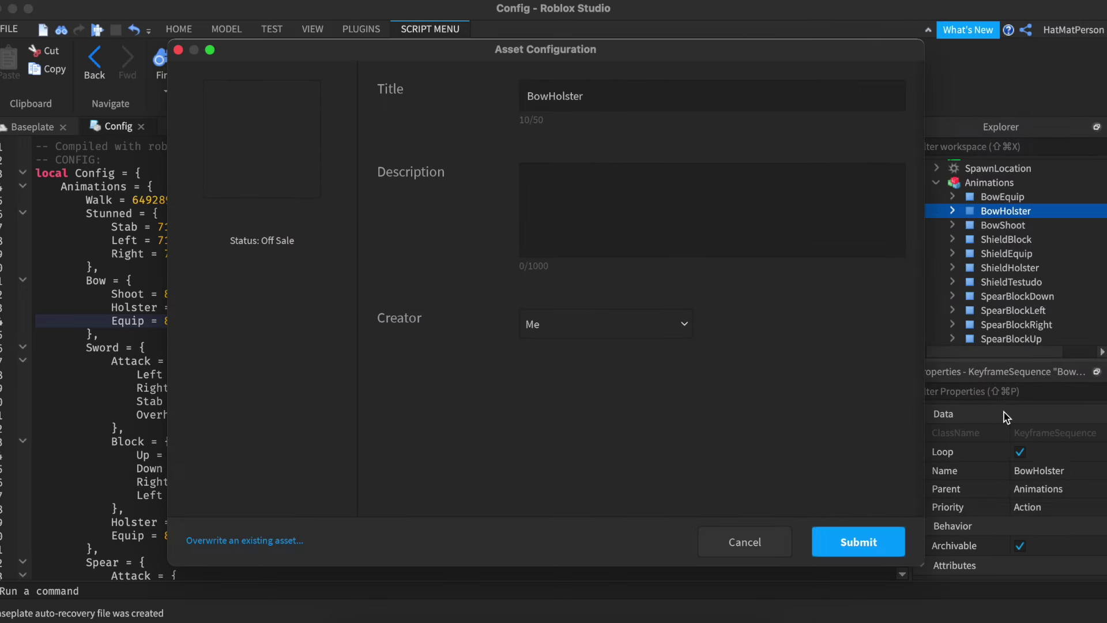
pyautogui.click(876, 543)
pyautogui.click(582, 260)
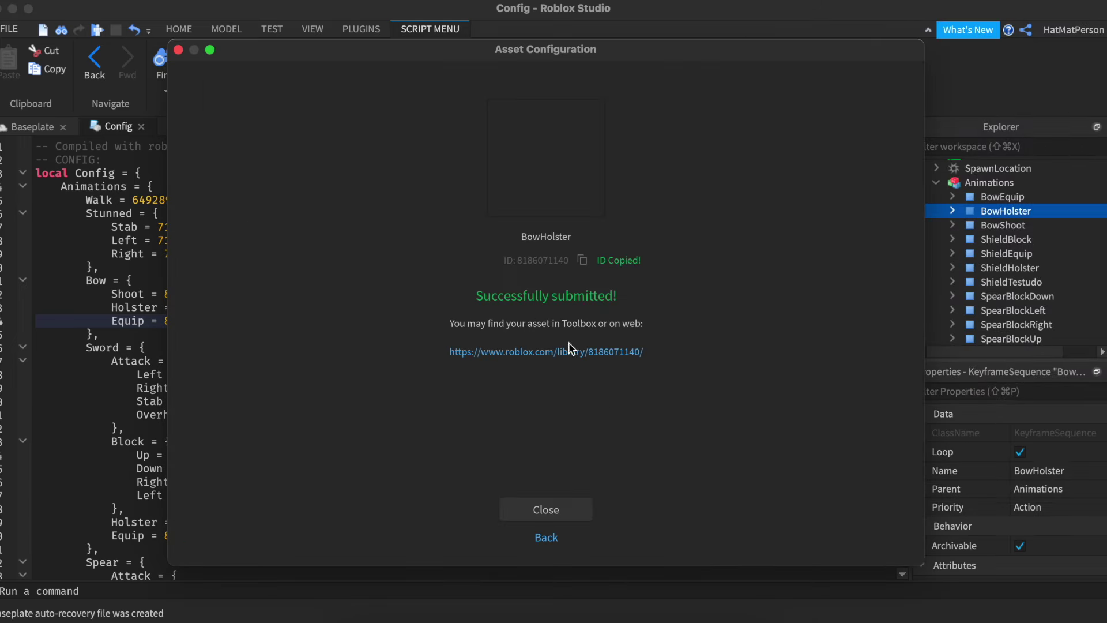
pyautogui.click(559, 515)
pyautogui.doubleClick(216, 308)
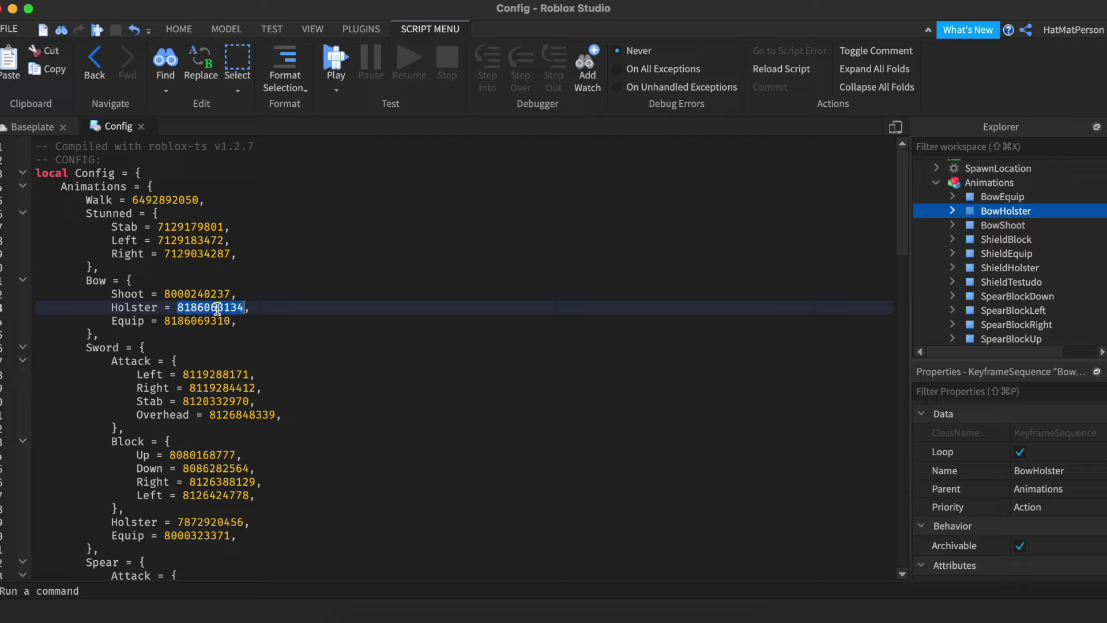
pyautogui.press('super+v')
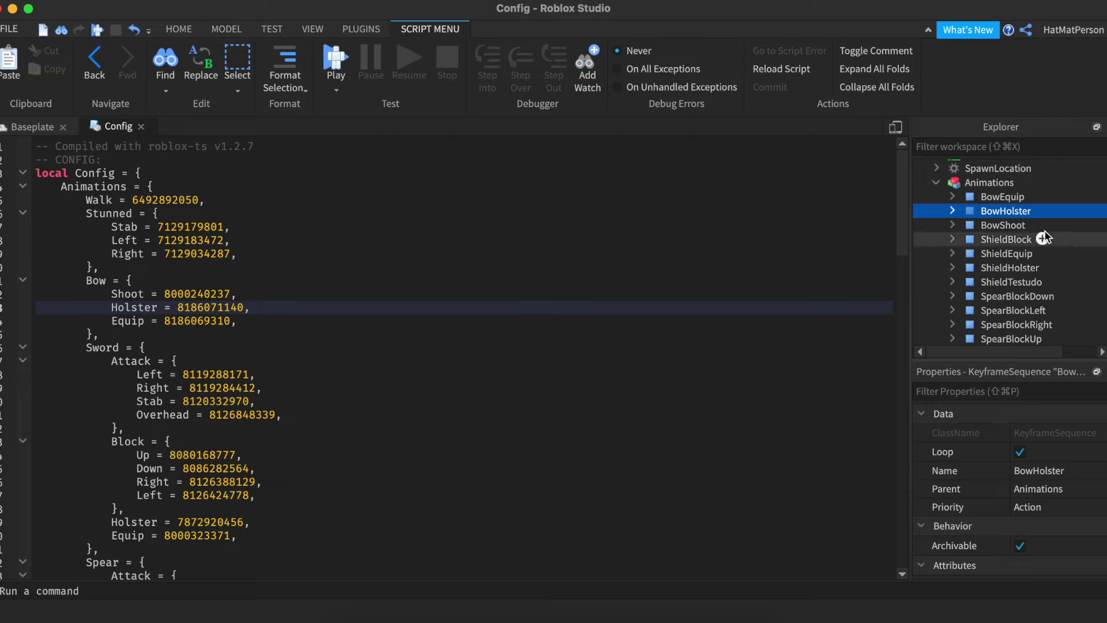
# Step: Open the asset configuration for saving the BowShoot animation to Roblox
pyautogui.click(1003, 226)
pyautogui.rightClick(1003, 226)
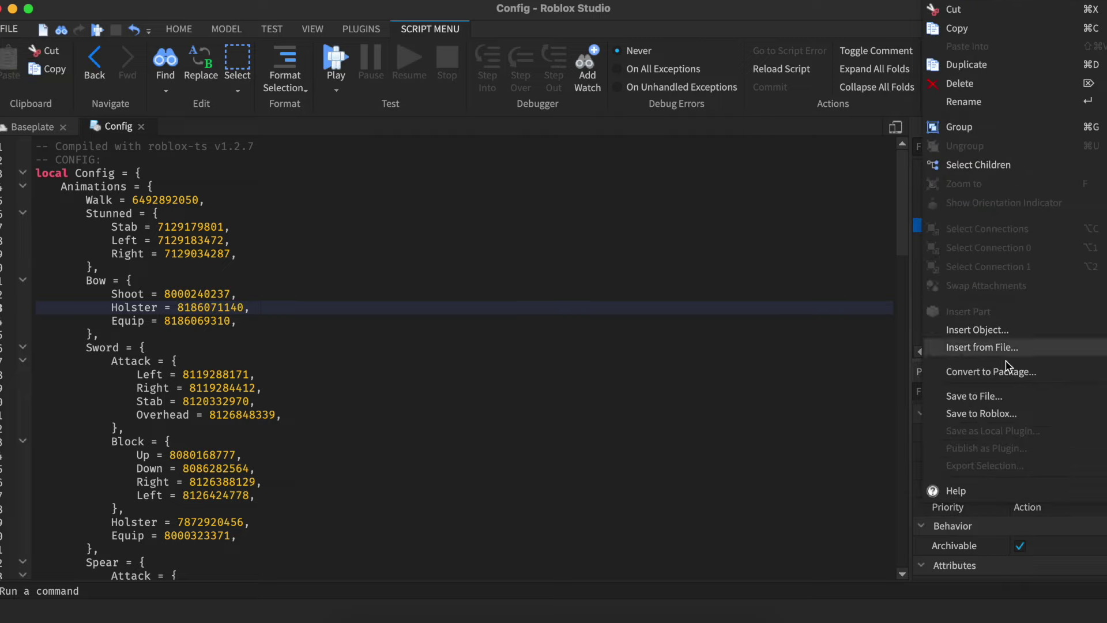
pyautogui.click(980, 413)
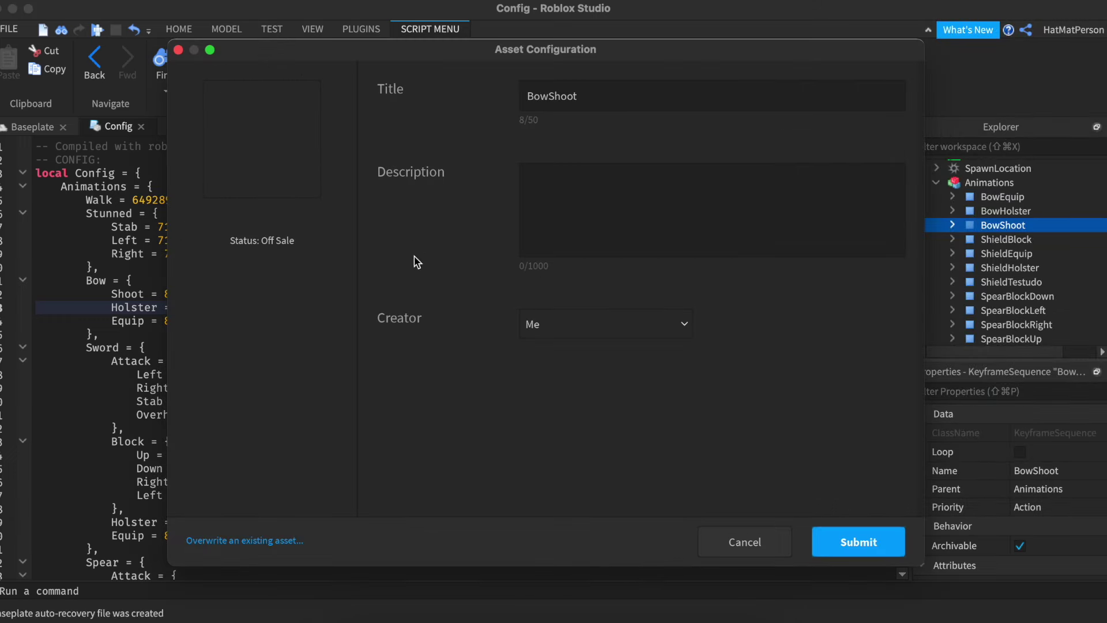
# Step: Try the group Antiquus Makedonía as the BowShoot asset's creator, and return the creator to Me
pyautogui.click(537, 326)
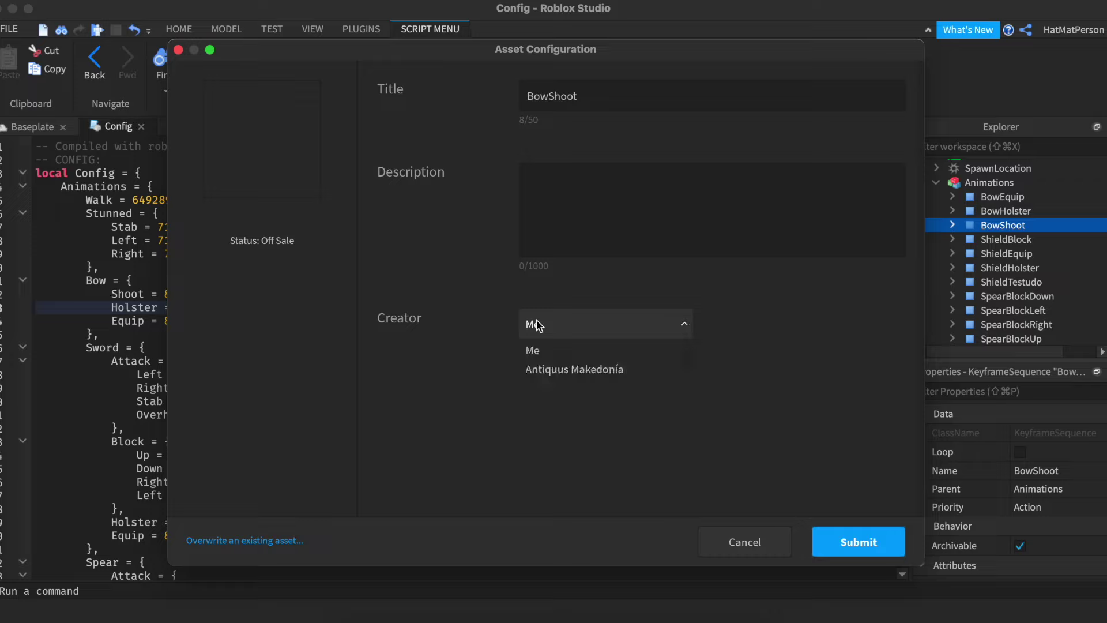
pyautogui.click(569, 360)
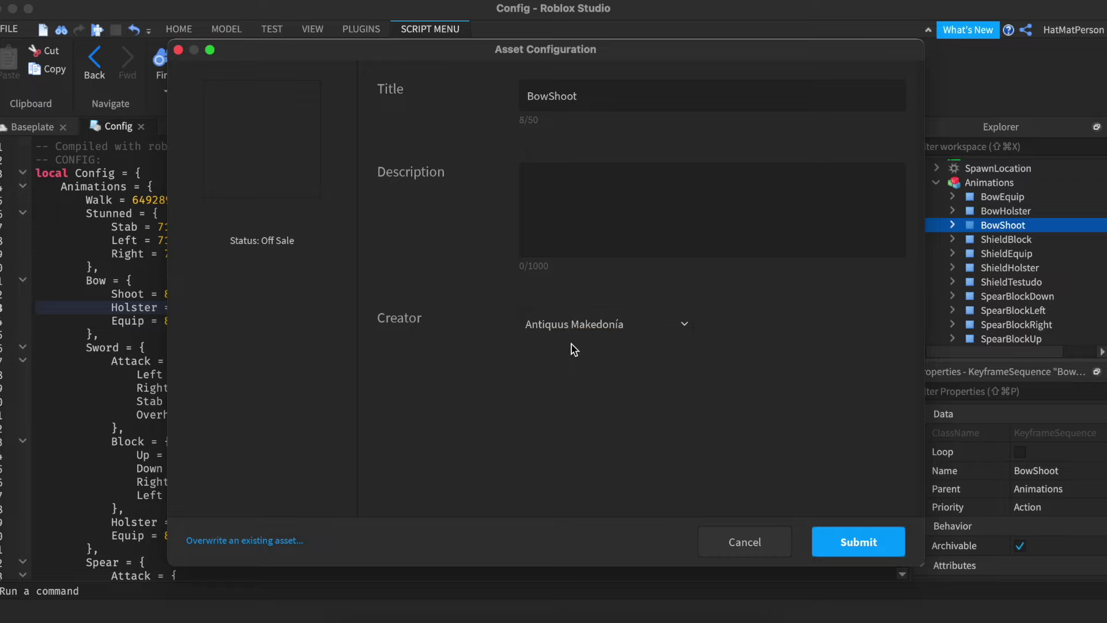
pyautogui.click(575, 328)
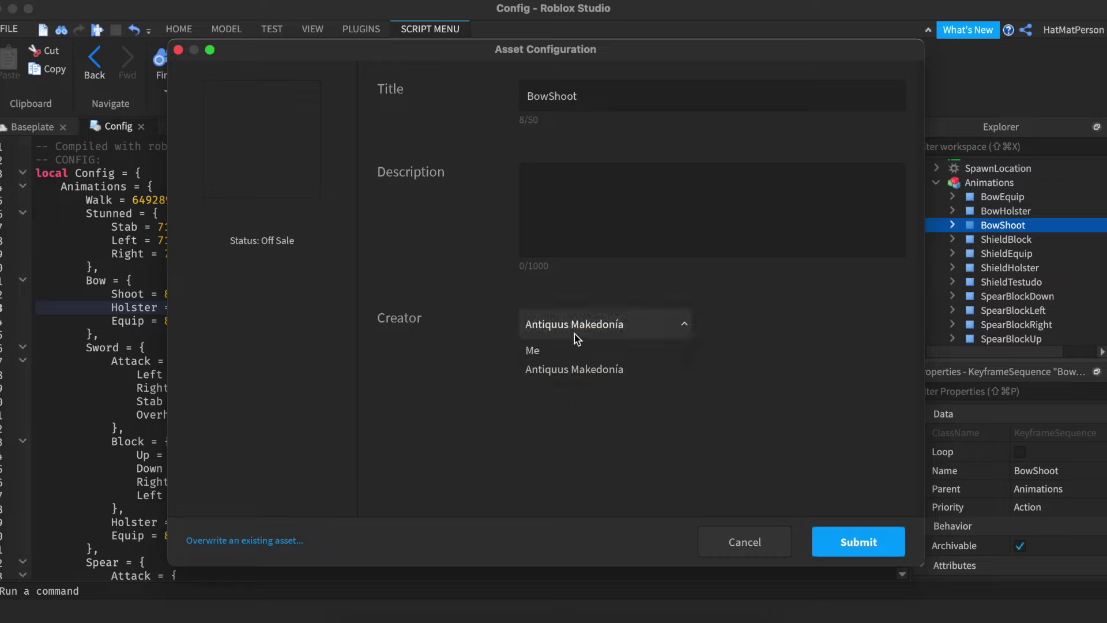
pyautogui.click(581, 349)
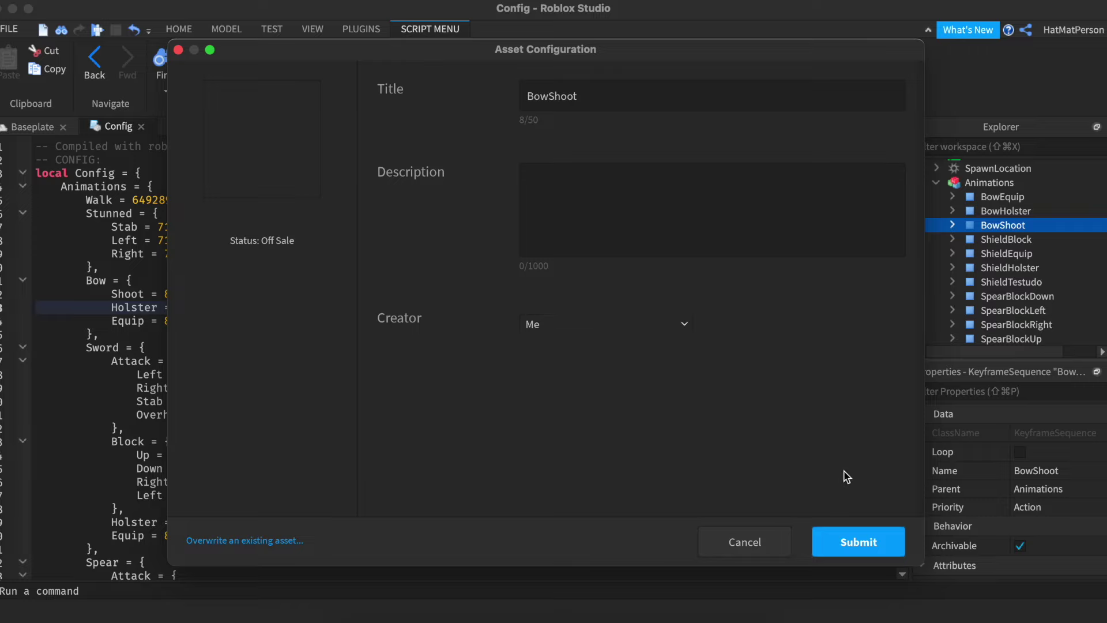
pyautogui.click(872, 541)
pyautogui.click(582, 261)
pyautogui.click(585, 510)
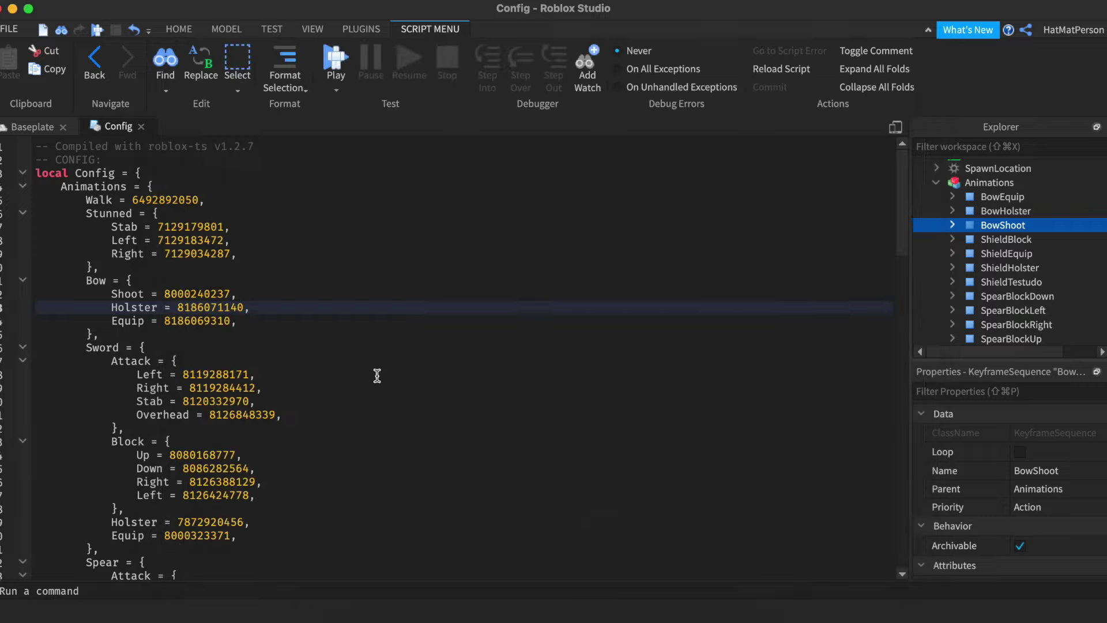
pyautogui.click(229, 293)
pyautogui.doubleClick(212, 293)
pyautogui.press('super+v')
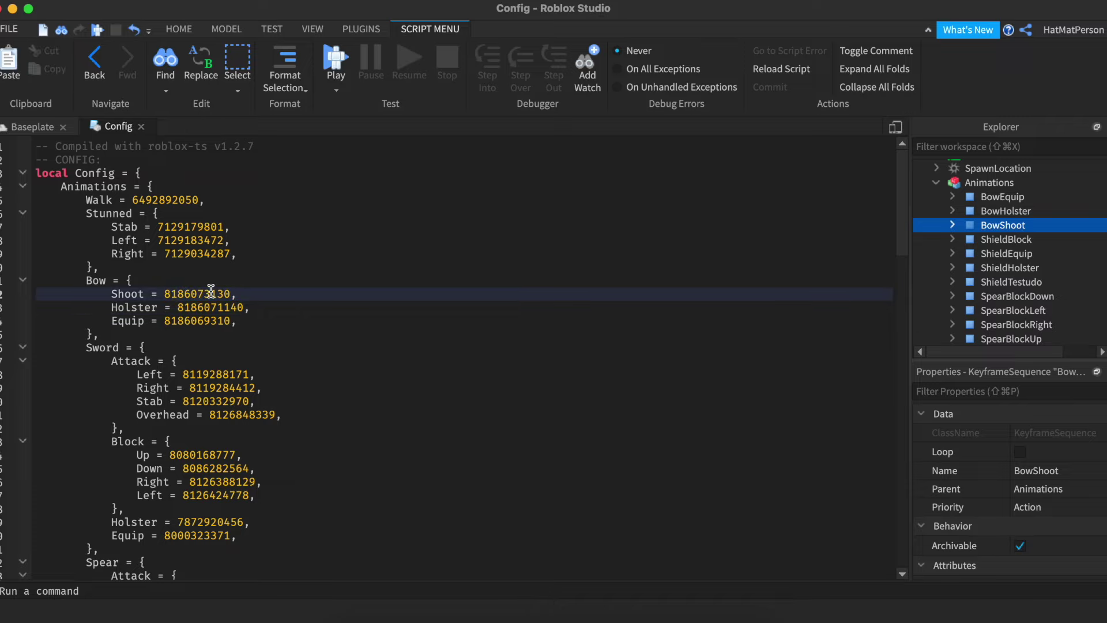
pyautogui.scroll(-5, 1004, 267)
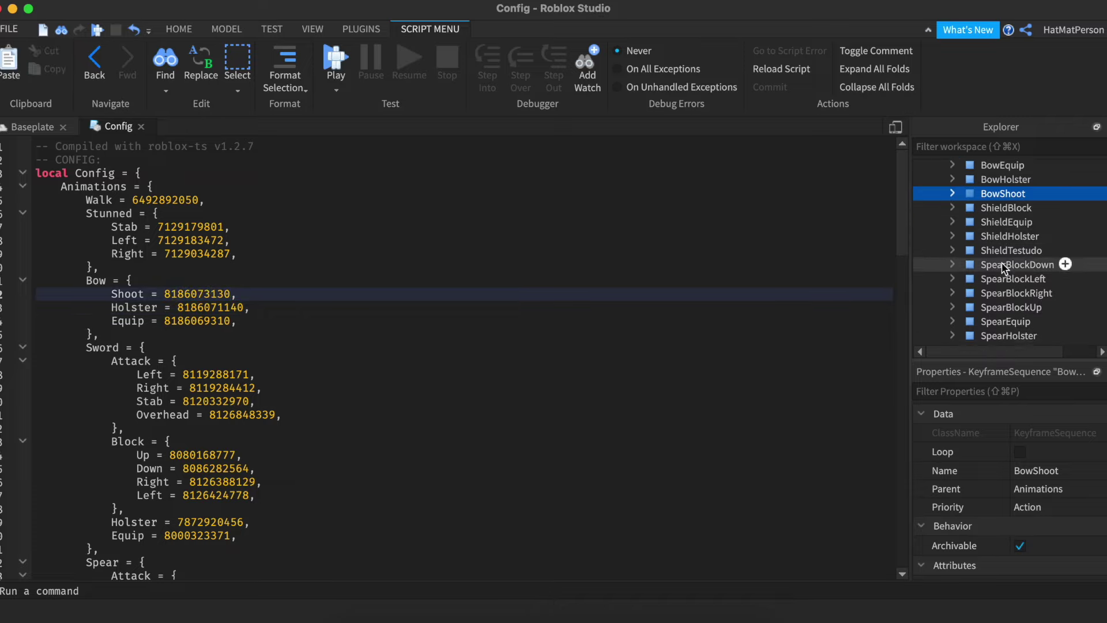
pyautogui.scroll(-2, 980, 257)
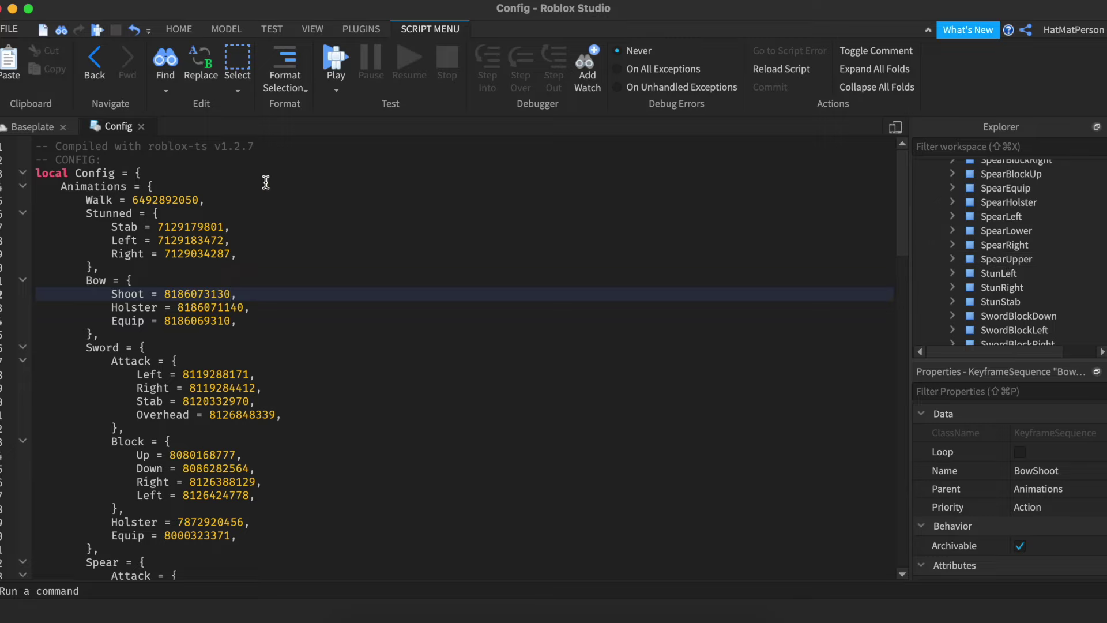
pyautogui.scroll(5, 968, 267)
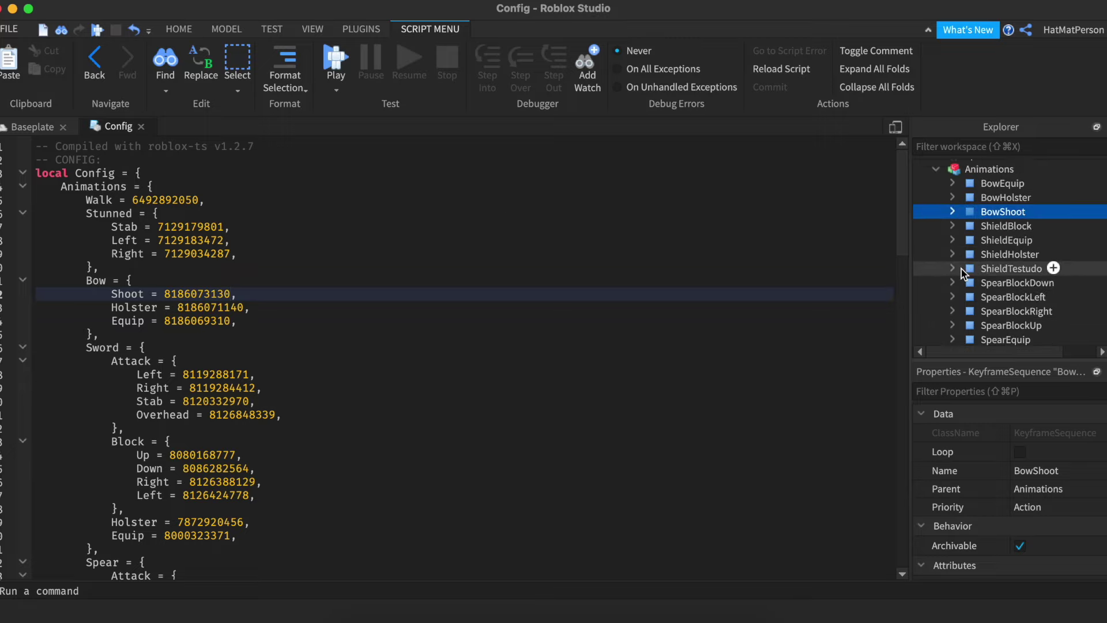
# Step: Save the remaining animations, from ShieldBlock on, to Roblox, replace their Config IDs with the new asset IDs, and close Config
pyautogui.rightClick(986, 229)
pyautogui.doubleClick(189, 505)
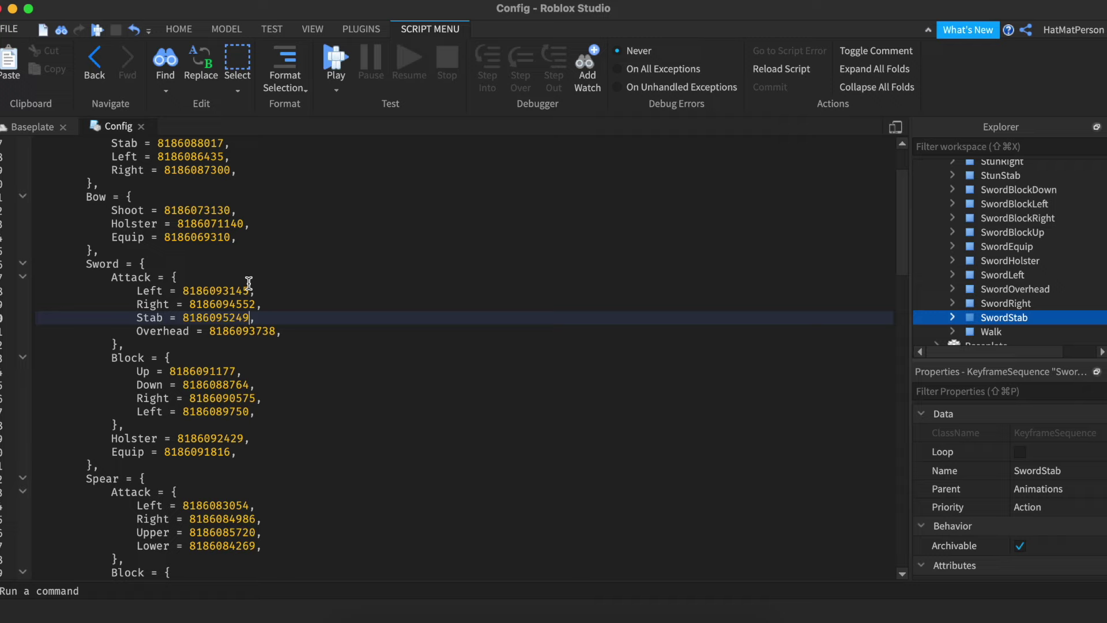
pyautogui.click(141, 126)
# Step: Start a playtest and choose the Roman shield and the Kopis in the in-game tool selector
pyautogui.click(694, 61)
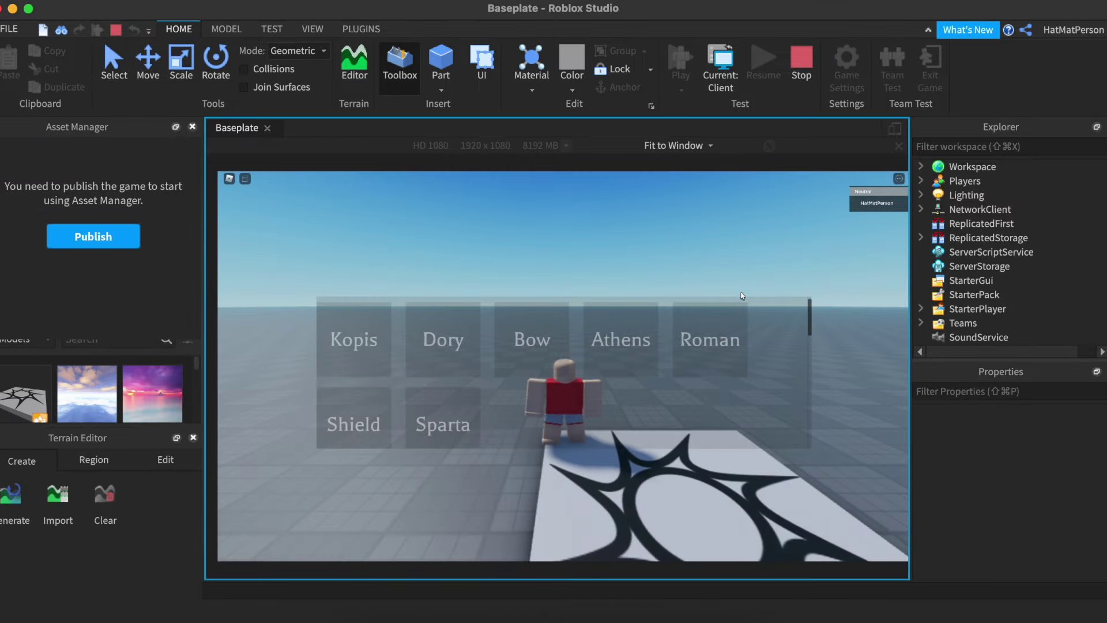
pyautogui.click(695, 326)
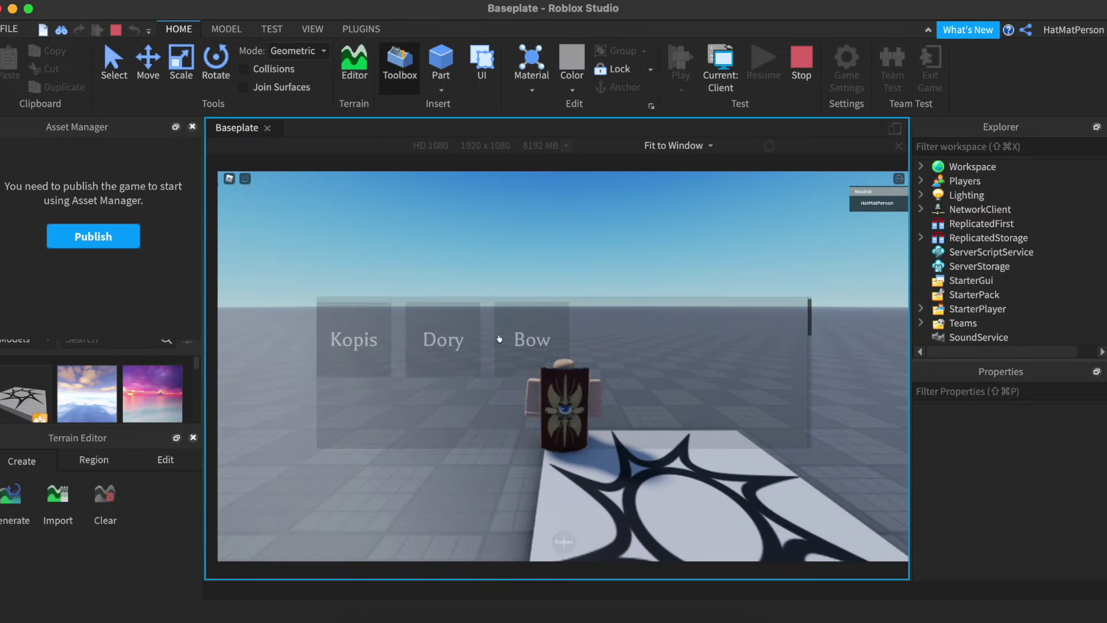
pyautogui.click(354, 340)
# Step: Walk off the spawn pad and test the Kopis's directional attacks and blocking with the Roman shield
pyautogui.press('w')
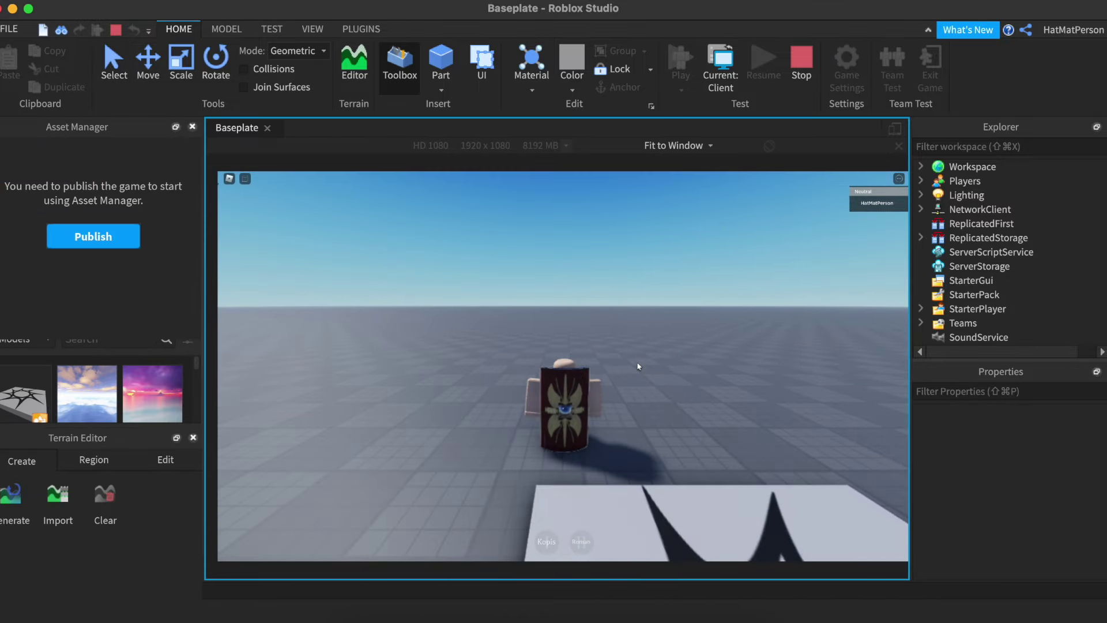
pyautogui.press('w')
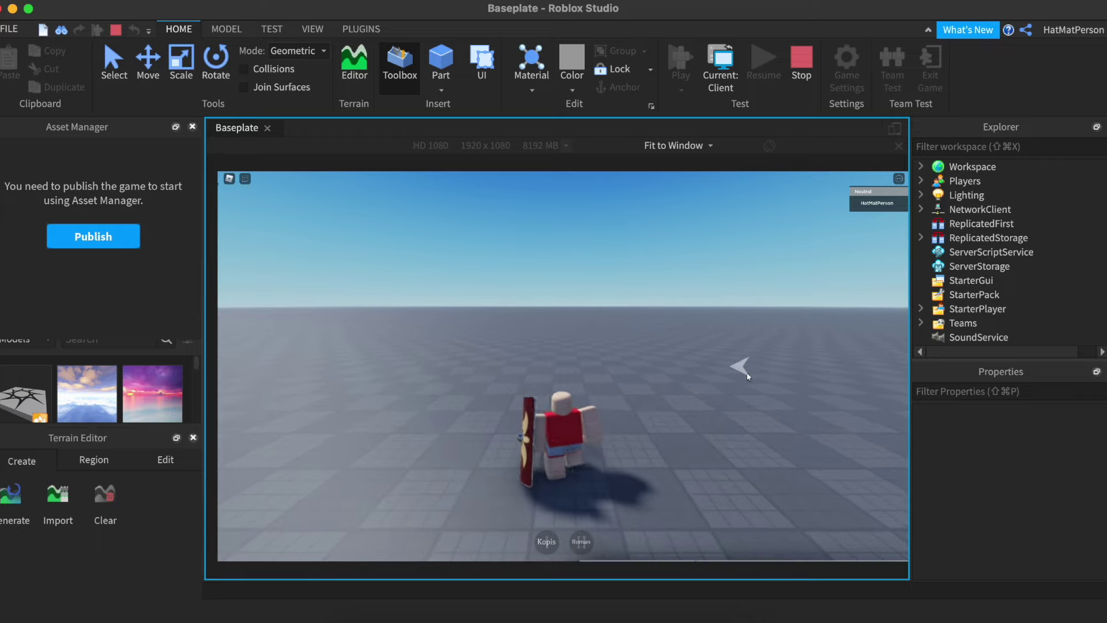
pyautogui.click(752, 375)
pyautogui.click(567, 253)
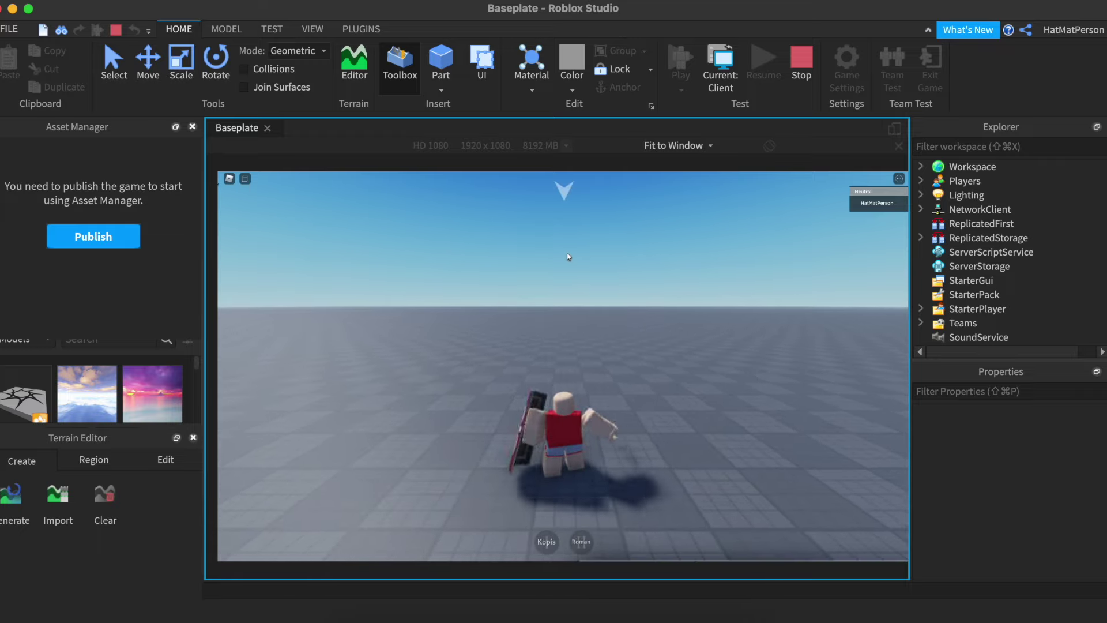
pyautogui.click(587, 502)
pyautogui.click(665, 460)
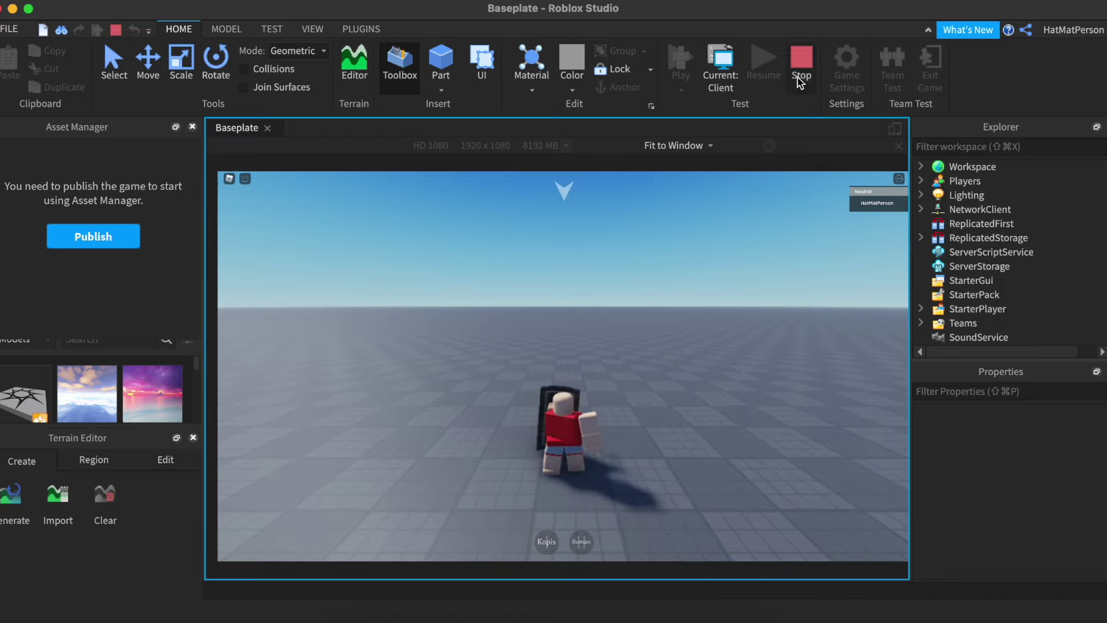
# Step: Restart the playtest and choose the Dory and the Bow in the in-game tool selector
pyautogui.click(229, 178)
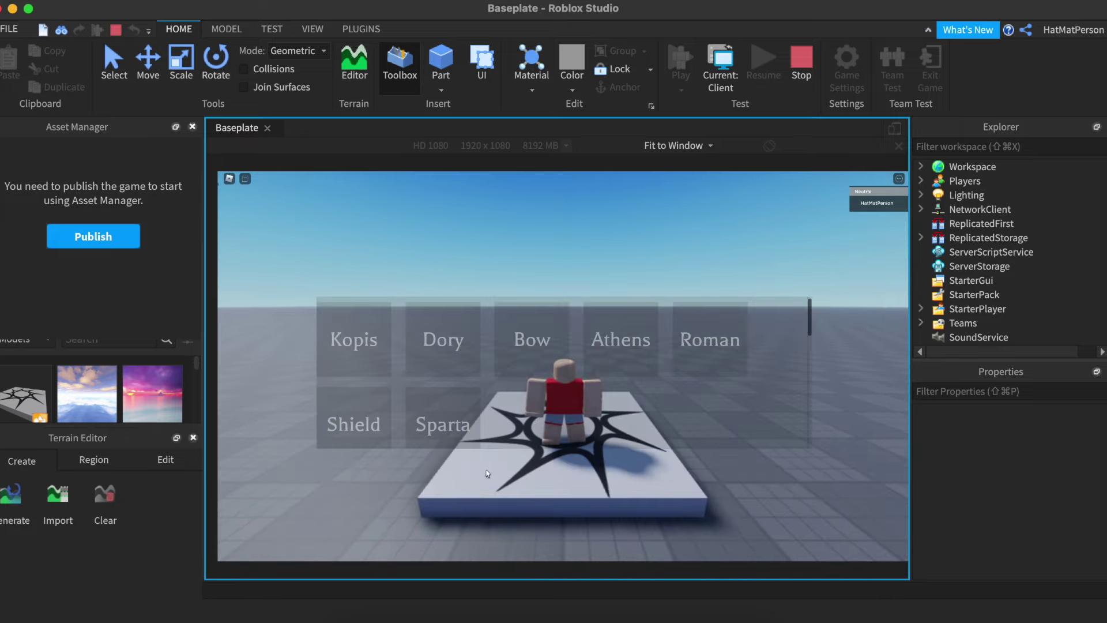
pyautogui.click(436, 347)
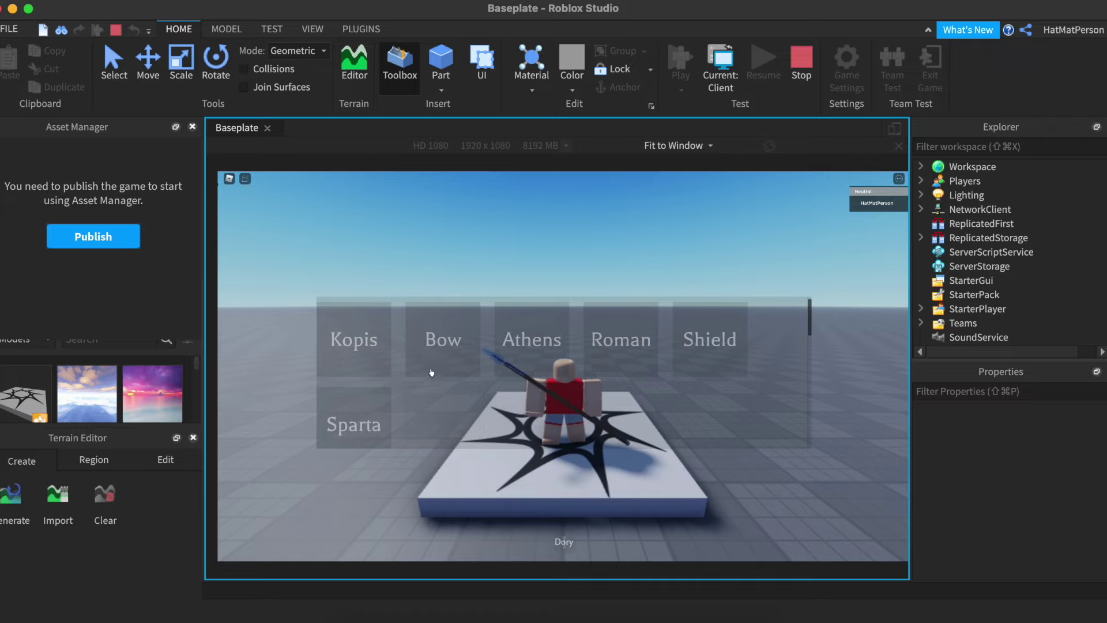
pyautogui.click(435, 364)
# Step: Test the Bow and the Dory on the baseplate, switching between them, moving and attacking
pyautogui.press('2')
pyautogui.moveTo(745, 344)
pyautogui.mouseDown()
pyautogui.moveTo(752, 370)
pyautogui.moveTo(795, 409)
pyautogui.moveTo(818, 390)
pyautogui.moveTo(801, 385)
pyautogui.mouseUp()
pyautogui.press('w')
pyautogui.press('1')
pyautogui.click(625, 234)
pyautogui.click(714, 374)
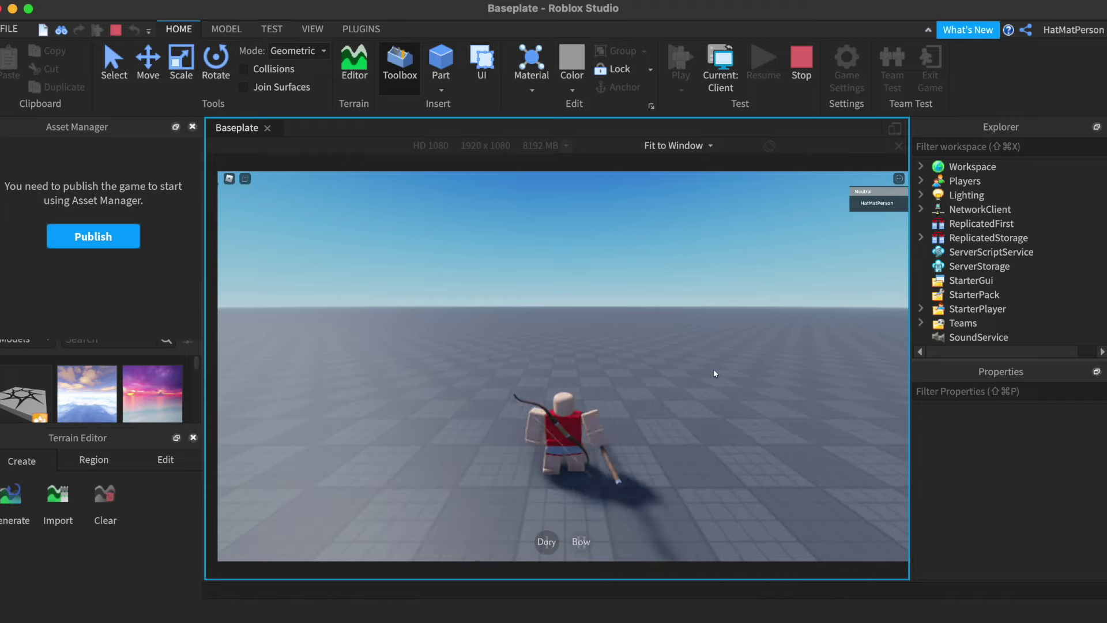
pyautogui.click(709, 397)
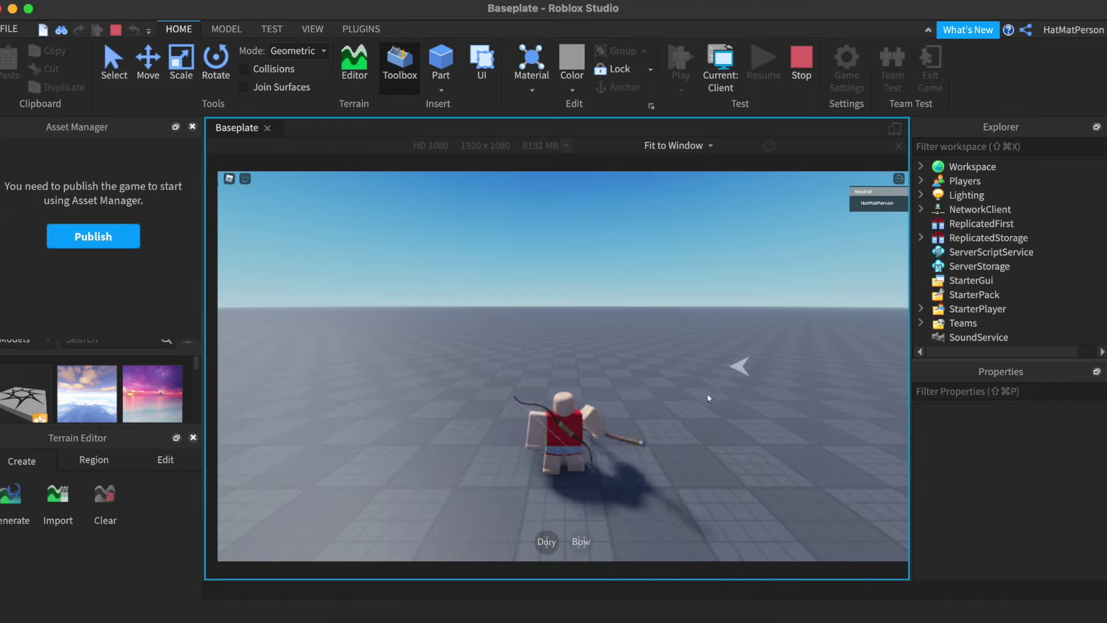
# Step: Move around the baseplate with the Dory, throw it, and stop the playtest
pyautogui.press('s')
pyautogui.click(765, 378)
pyautogui.press('w')
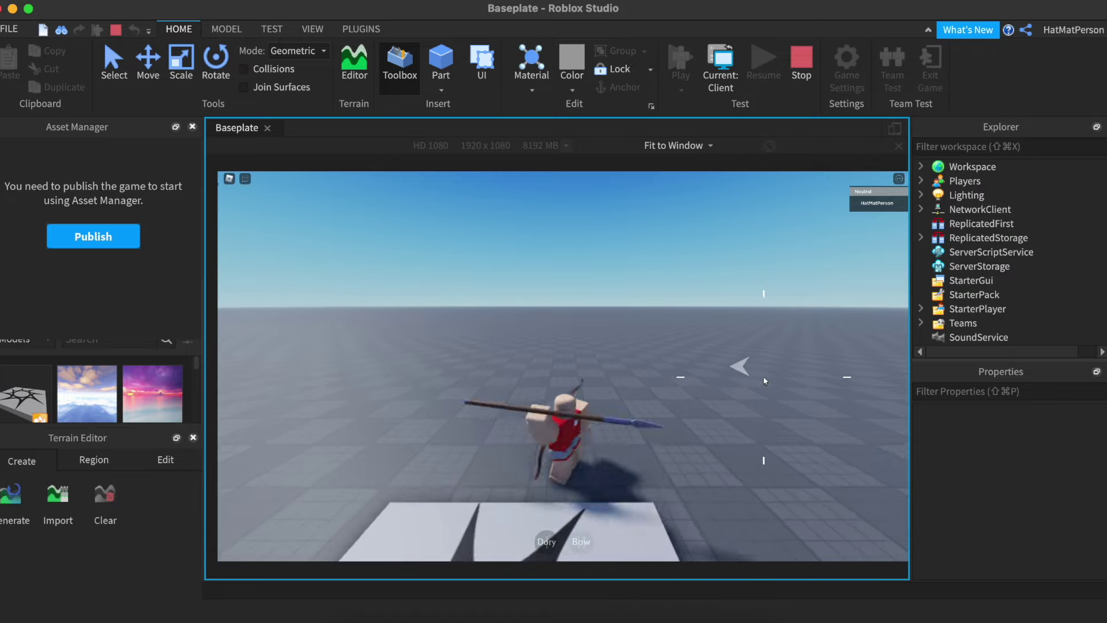
pyautogui.press('s')
pyautogui.press('d')
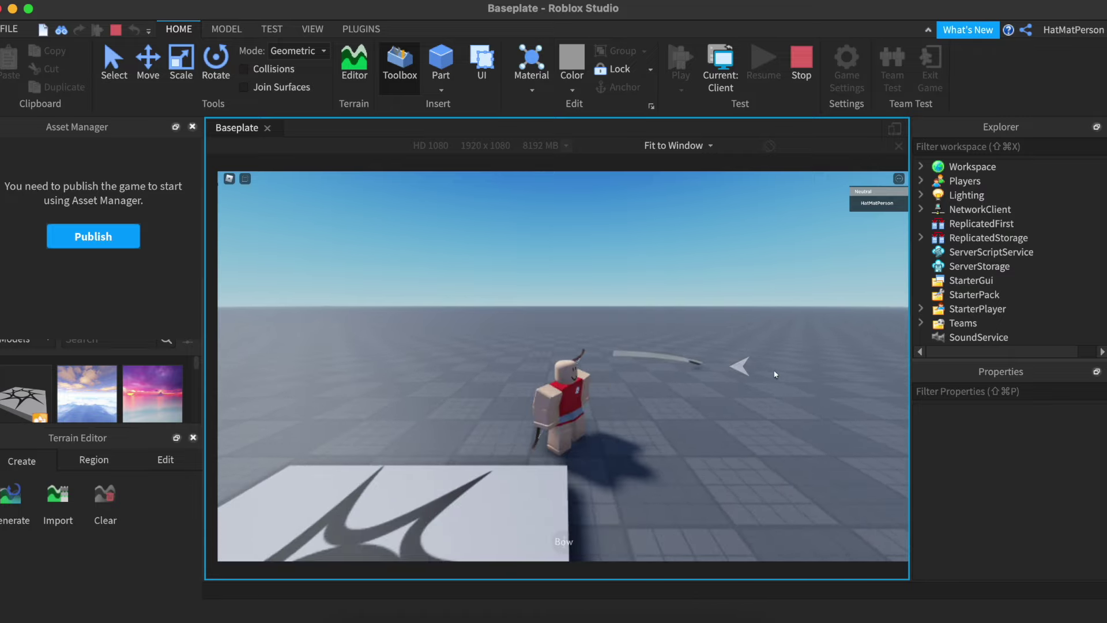
pyautogui.press('s')
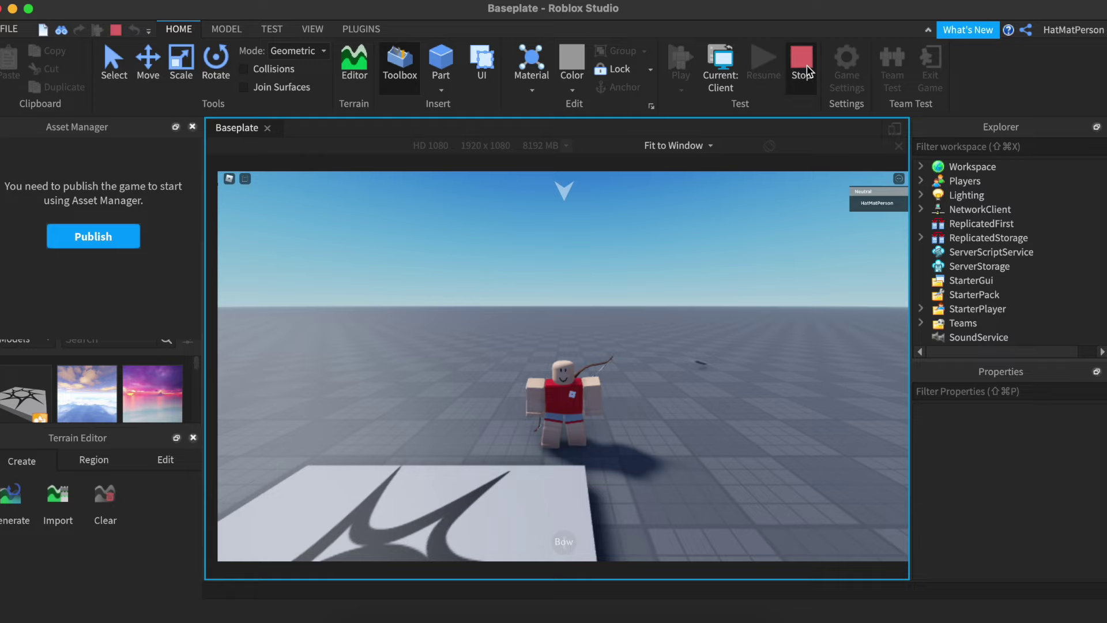
pyautogui.click(801, 57)
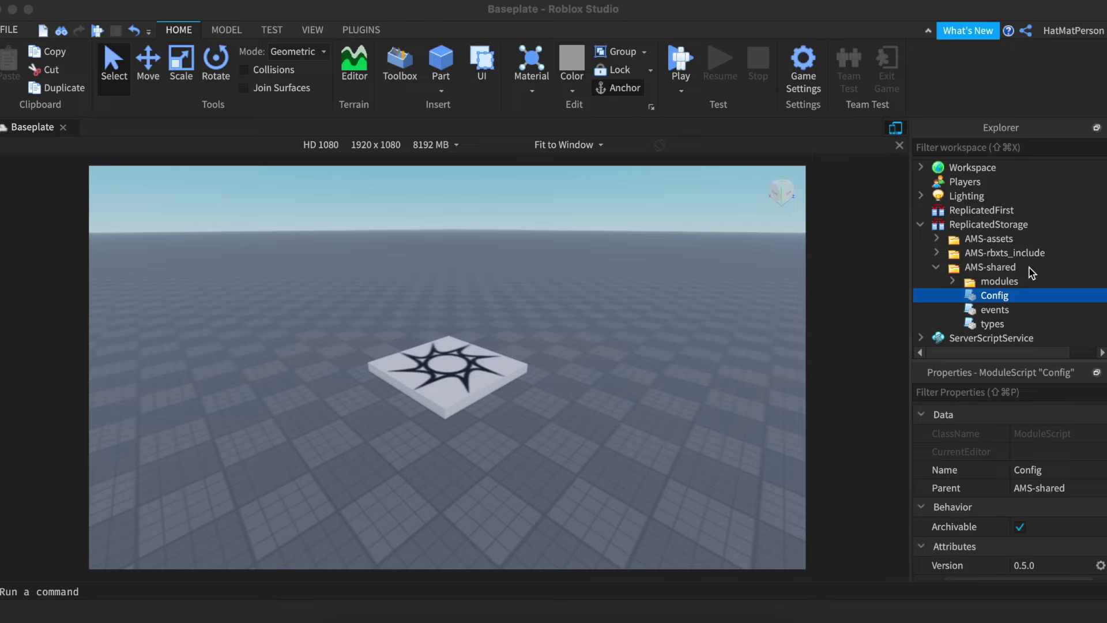
# Step: Open the Config script in AMS-shared and review its Elements settings
pyautogui.doubleClick(994, 295)
pyautogui.scroll(-15, 543, 342)
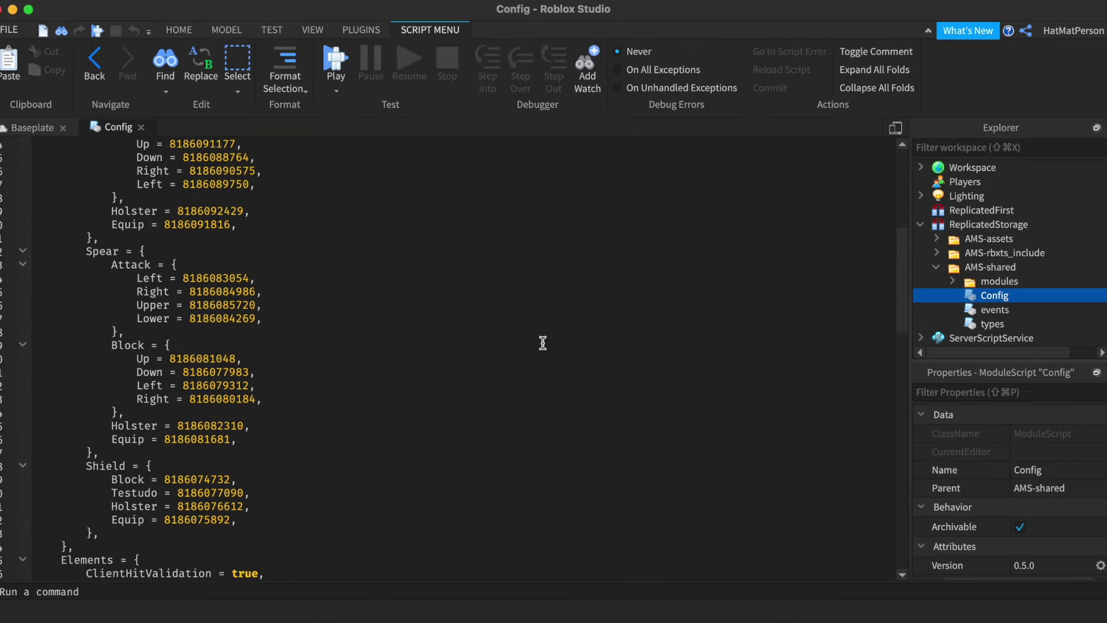
pyautogui.scroll(-1, 543, 342)
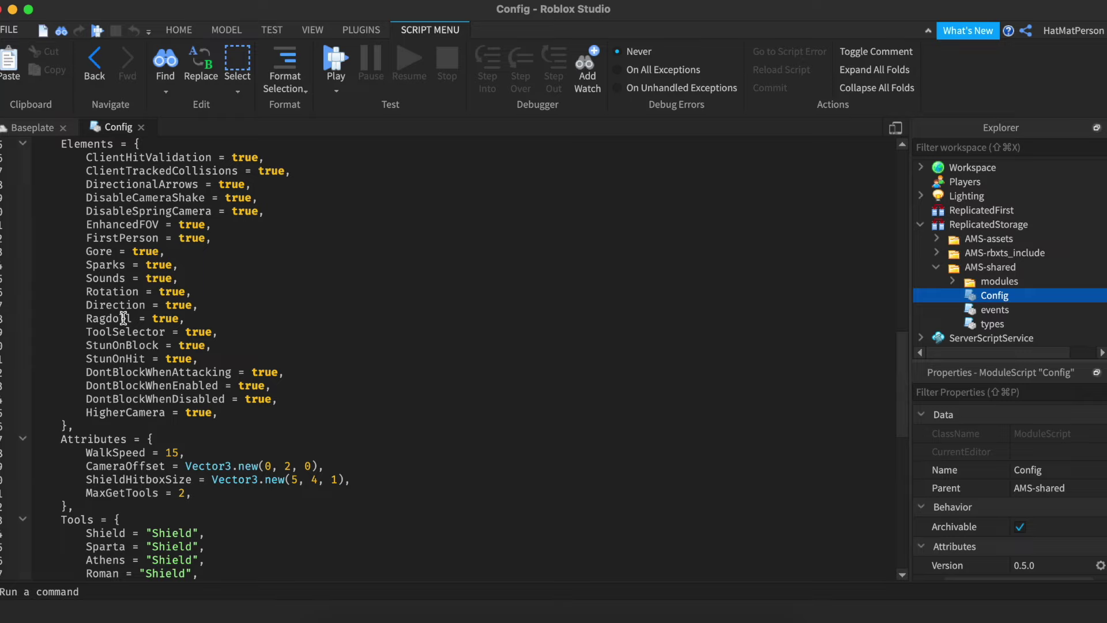
# Step: Try ClientTrackedCollisions as false in the Elements settings, and return it to true
pyautogui.doubleClick(261, 172)
pyautogui.write('false')
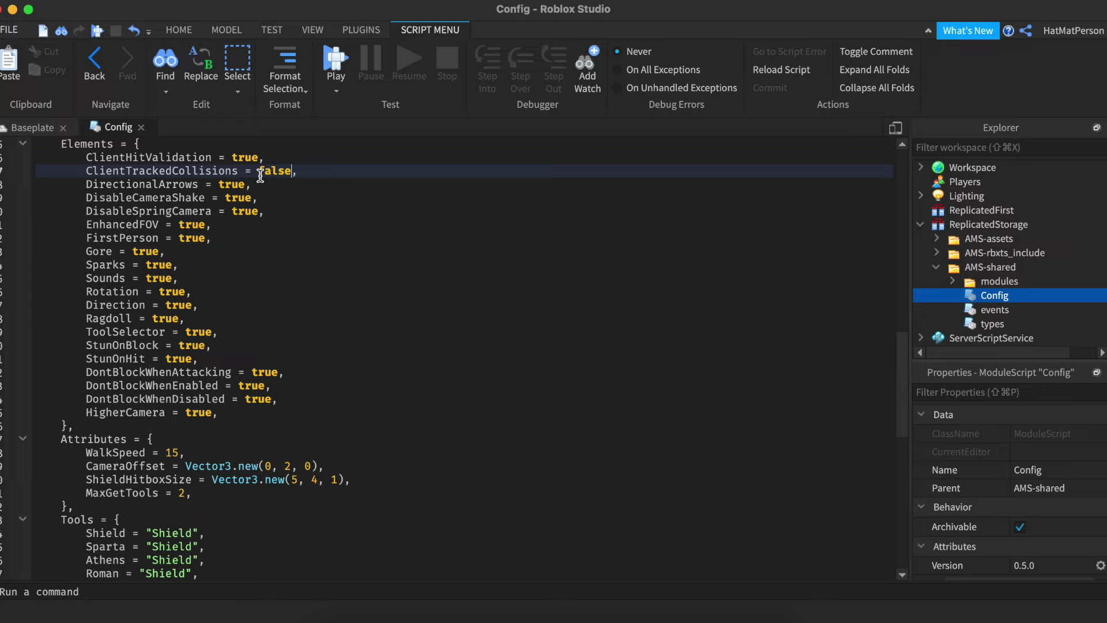
pyautogui.doubleClick(260, 172)
pyautogui.write('true')
# Step: Review the Tools table in Config and set ToolSelector to false under Elements
pyautogui.scroll(-4, 175, 433)
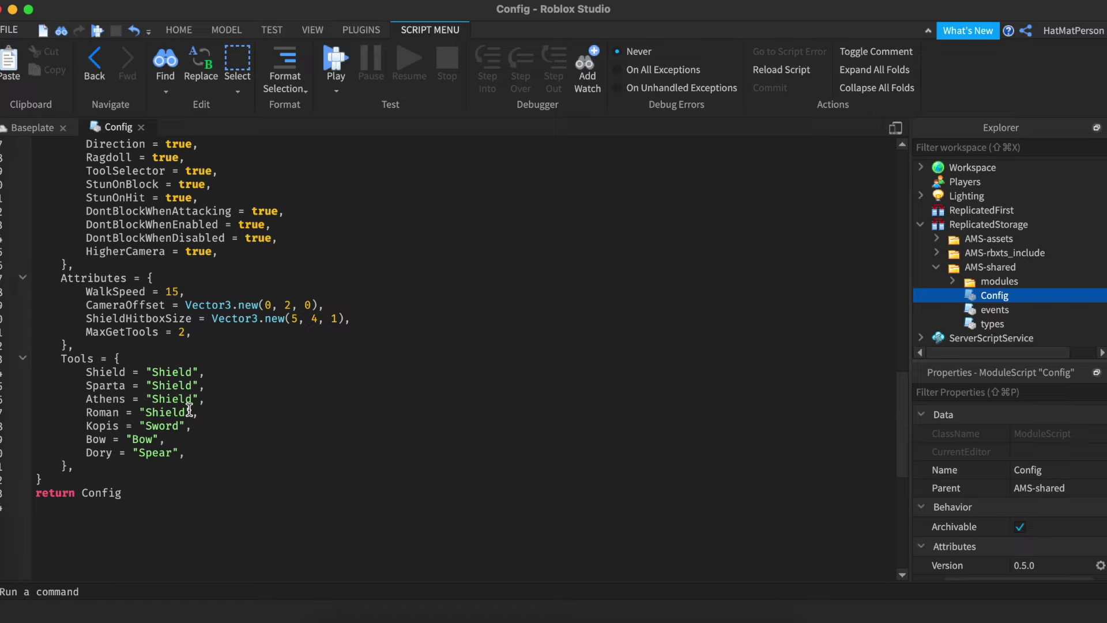
pyautogui.click(154, 464)
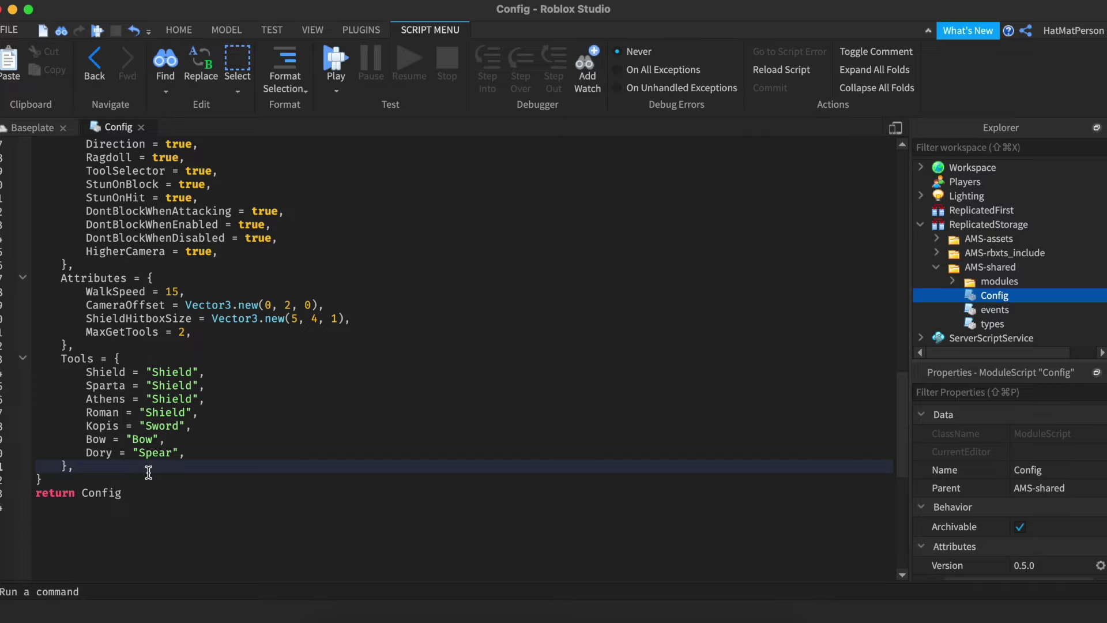
pyautogui.scroll(3, 148, 472)
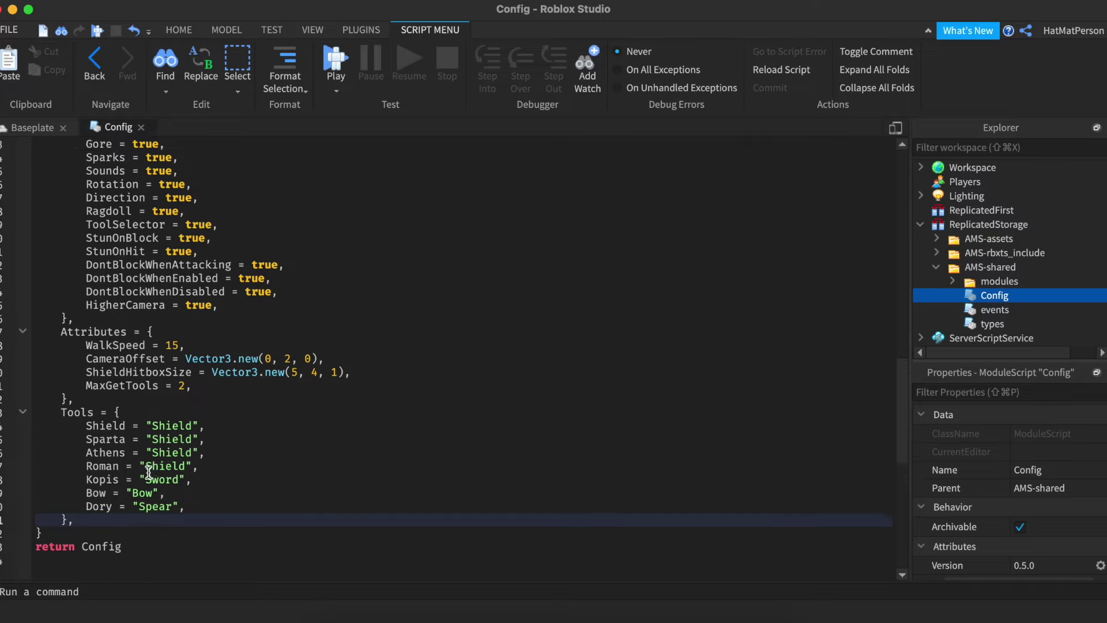
pyautogui.doubleClick(199, 278)
pyautogui.write('false')
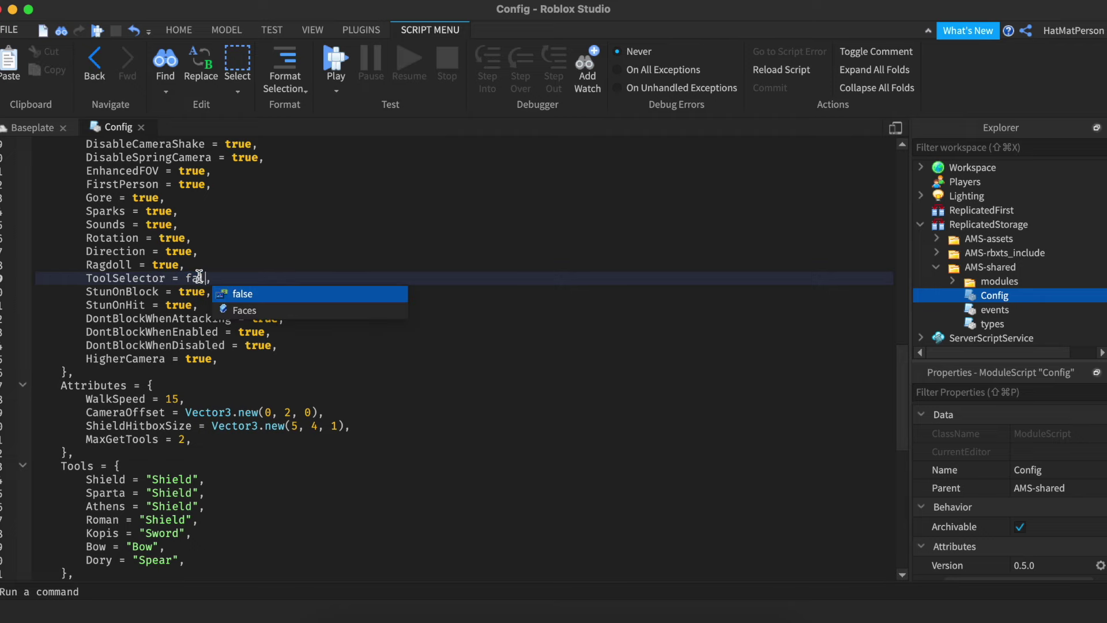
# Step: Playtest the place with the tool selector disabled, walking the character around the spawn pad, and stop the test
pyautogui.click(336, 65)
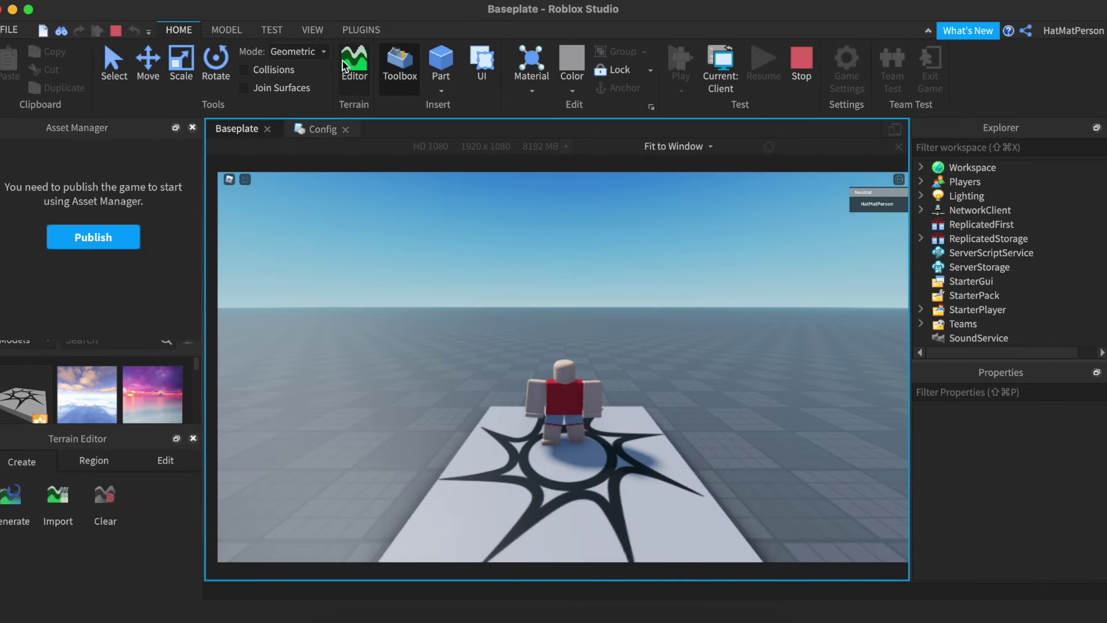
pyautogui.press('w')
pyautogui.moveTo(798, 188); pyautogui.dragTo(790, 99, button='right')
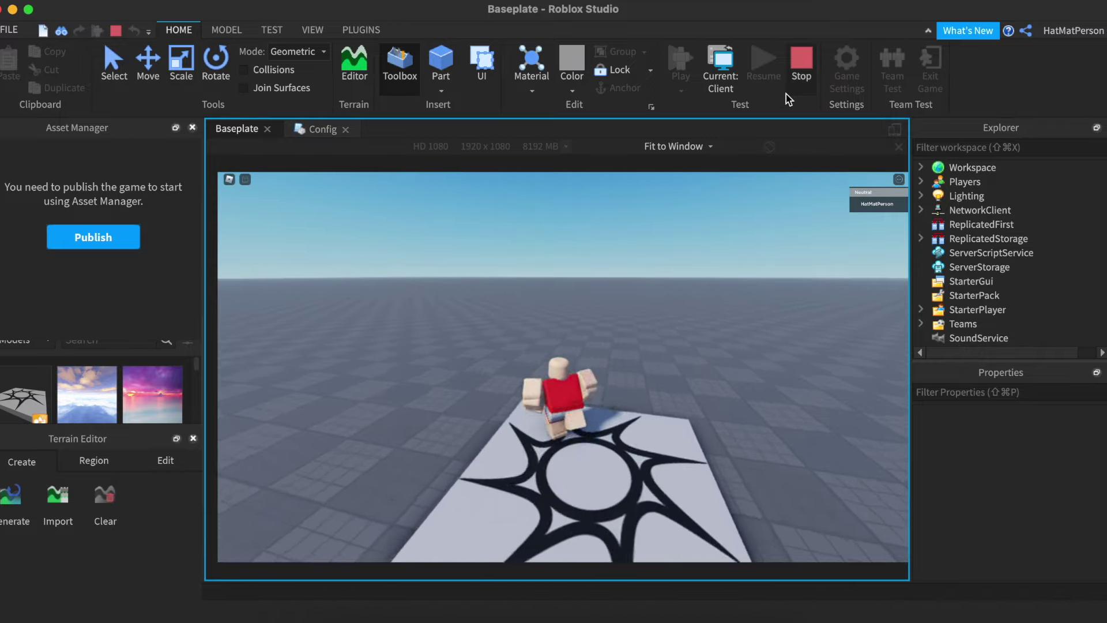
pyautogui.press('d')
pyautogui.press('w')
pyautogui.press('d')
pyautogui.press('s')
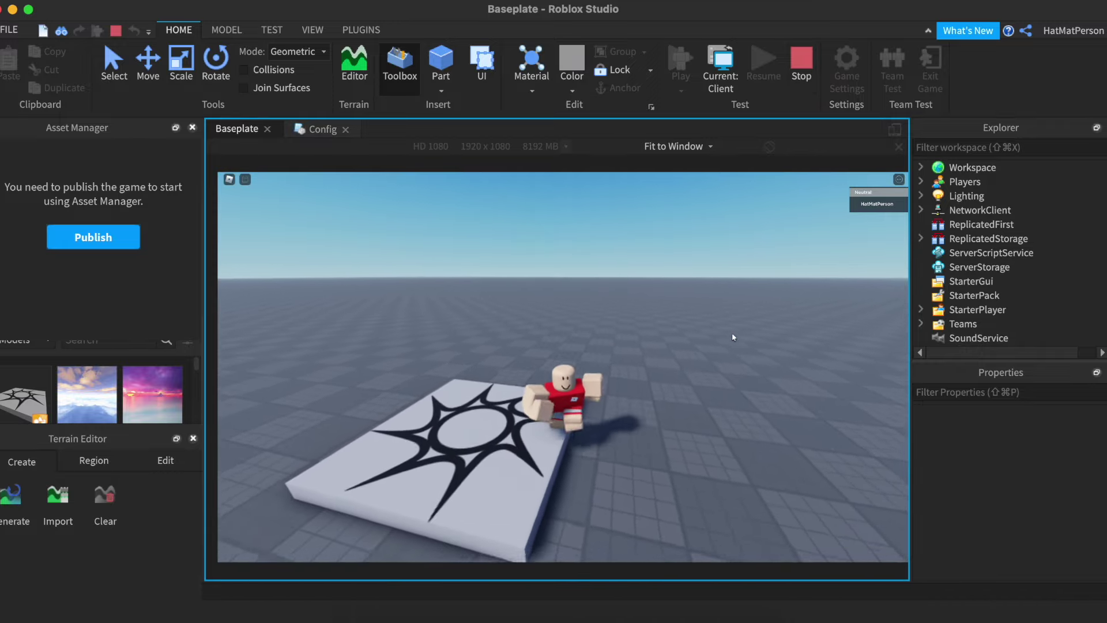
pyautogui.press('s')
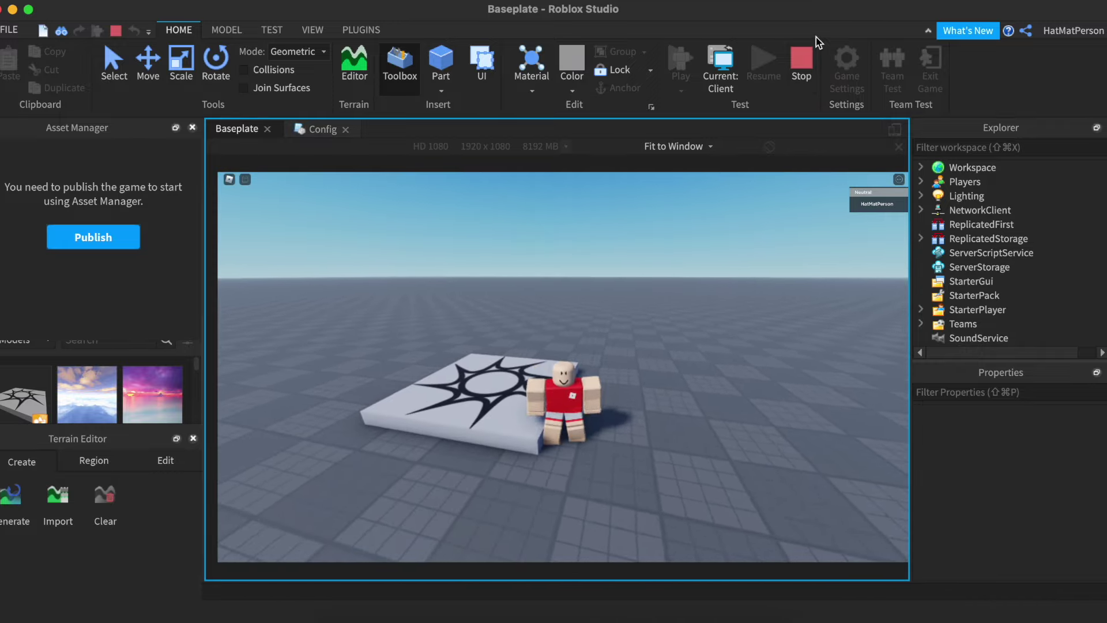
pyautogui.click(803, 63)
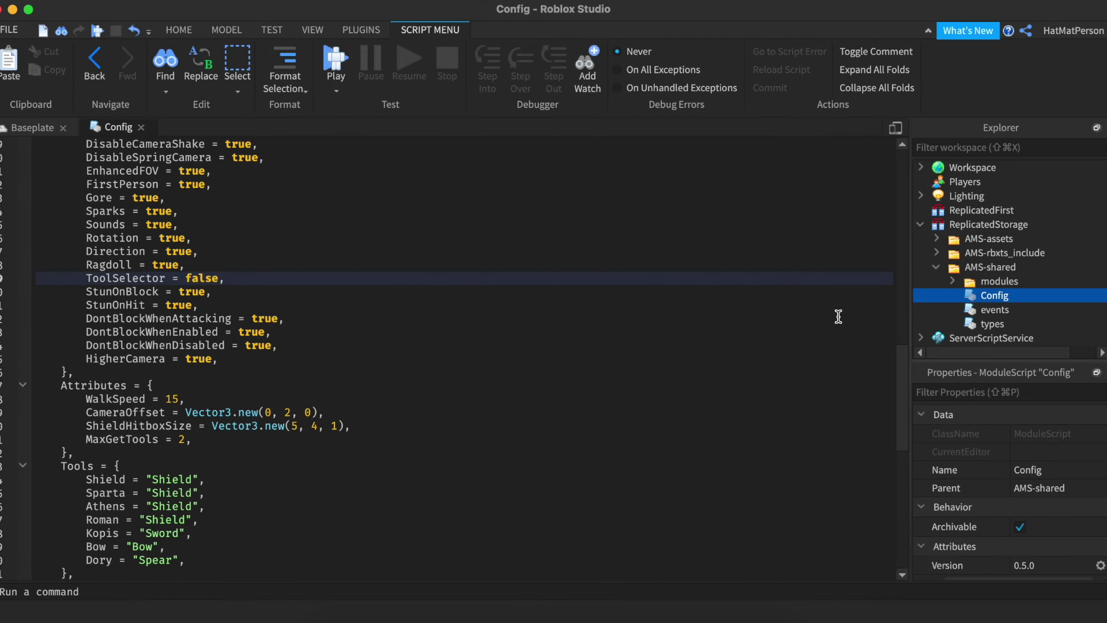
# Step: Add a Model to StarterPack and name it Dory to match the entry in the Tools table
pyautogui.scroll(-3, 935, 252)
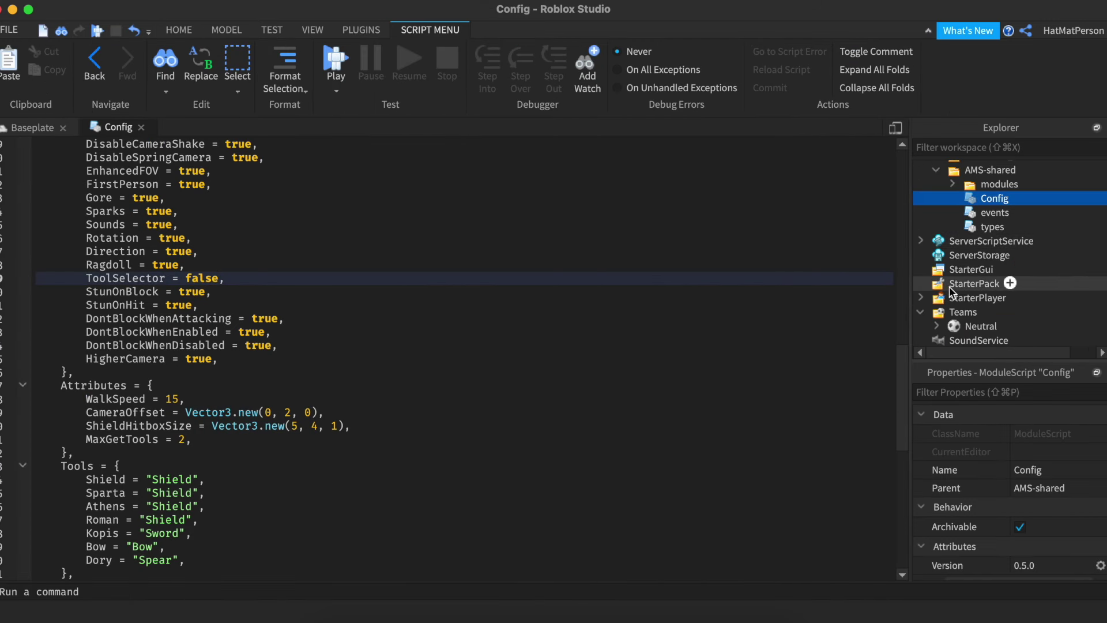
pyautogui.click(1013, 289)
pyautogui.write('model')
pyautogui.press('Return')
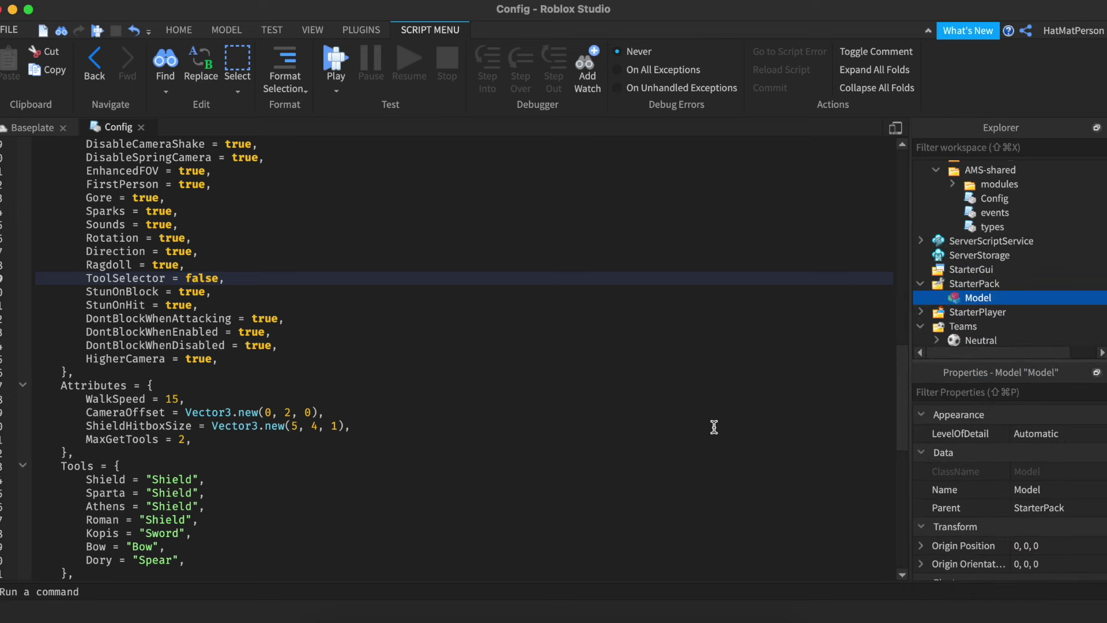
pyautogui.scroll(-3, 714, 426)
pyautogui.click(1030, 490)
pyautogui.write('Dory')
pyautogui.press('Return')
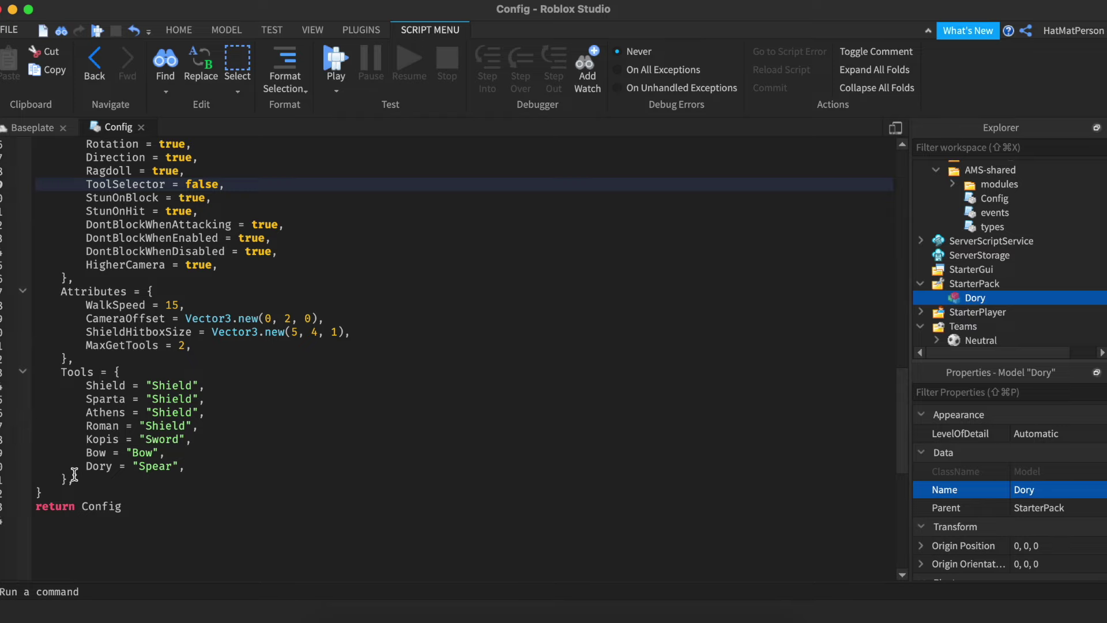
# Step: Add a second Model to StarterPack and name it Sparta
pyautogui.moveTo(1004, 256)
pyautogui.click(1010, 283)
pyautogui.write('mode')
pyautogui.press('Return')
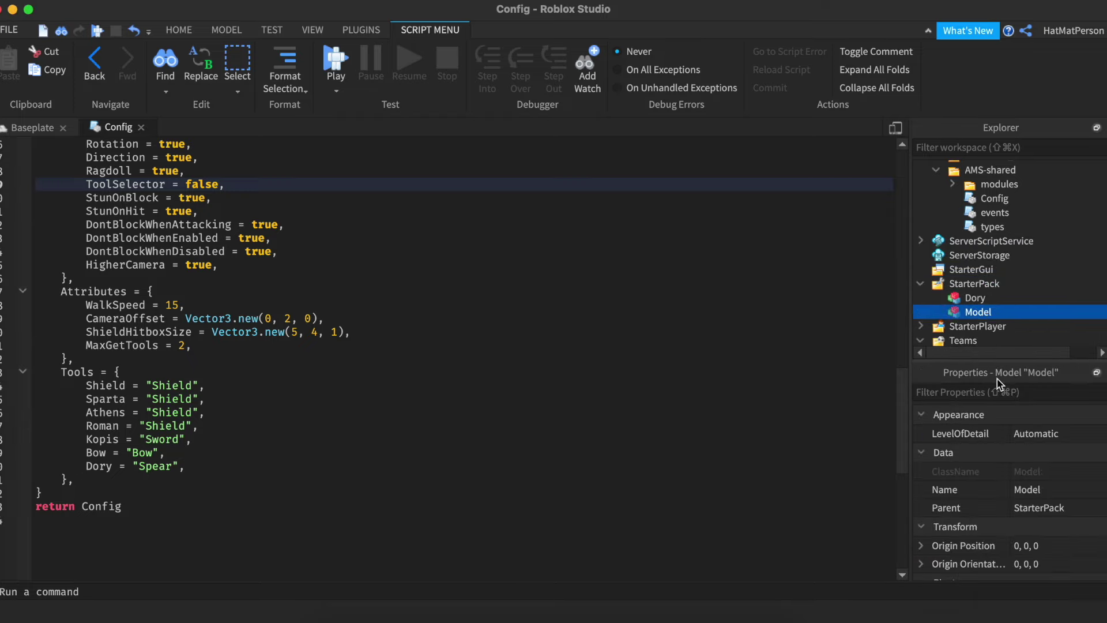
pyautogui.click(1025, 489)
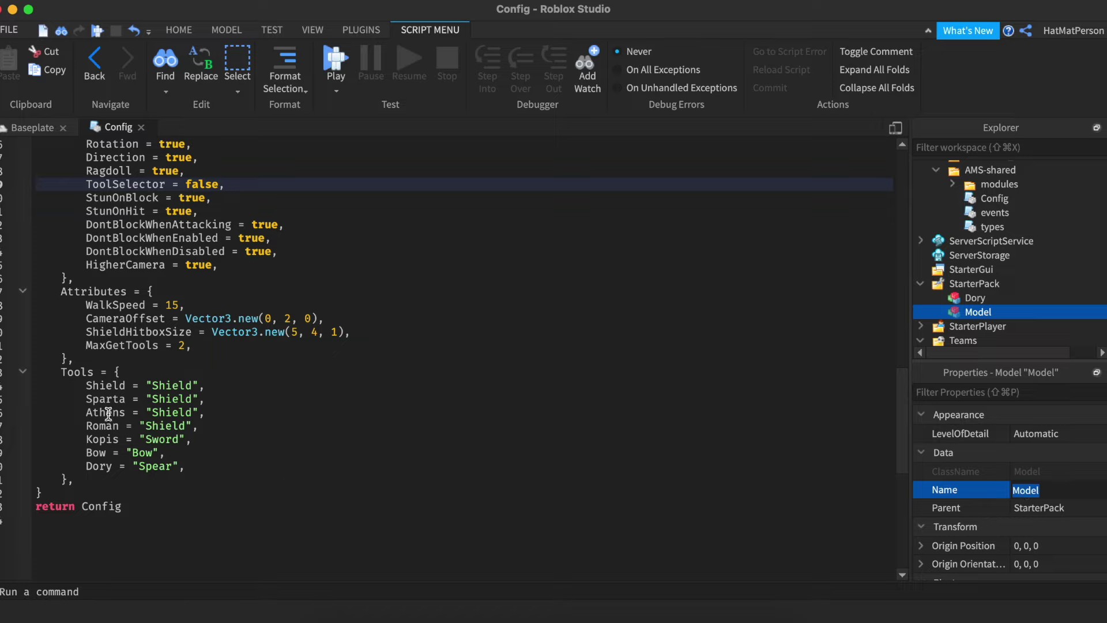
pyautogui.write('Sparta')
pyautogui.press('Return')
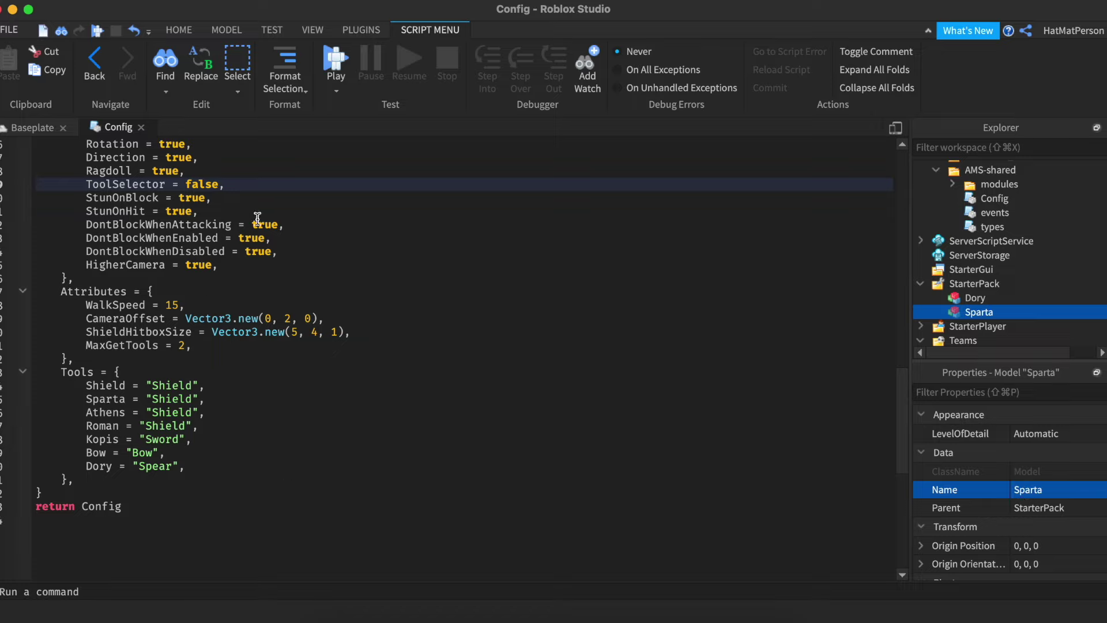
# Step: Playtest the place with the Dory and Sparta StarterPack tools, walking the character around the spawn pad, and stop the test
pyautogui.click(348, 55)
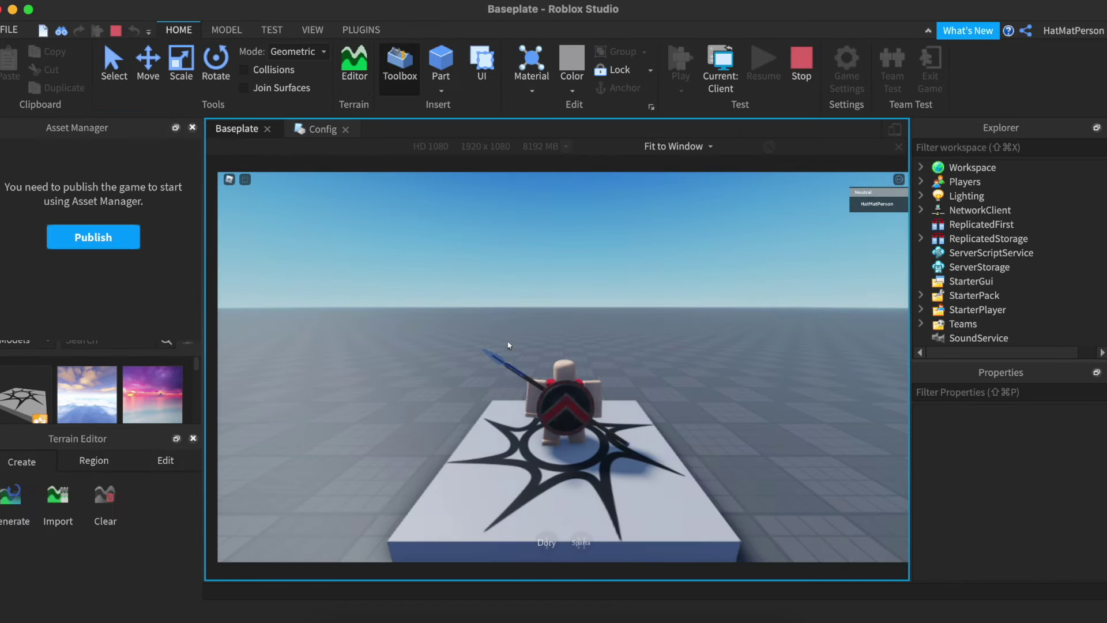
pyautogui.press('w')
pyautogui.press('d')
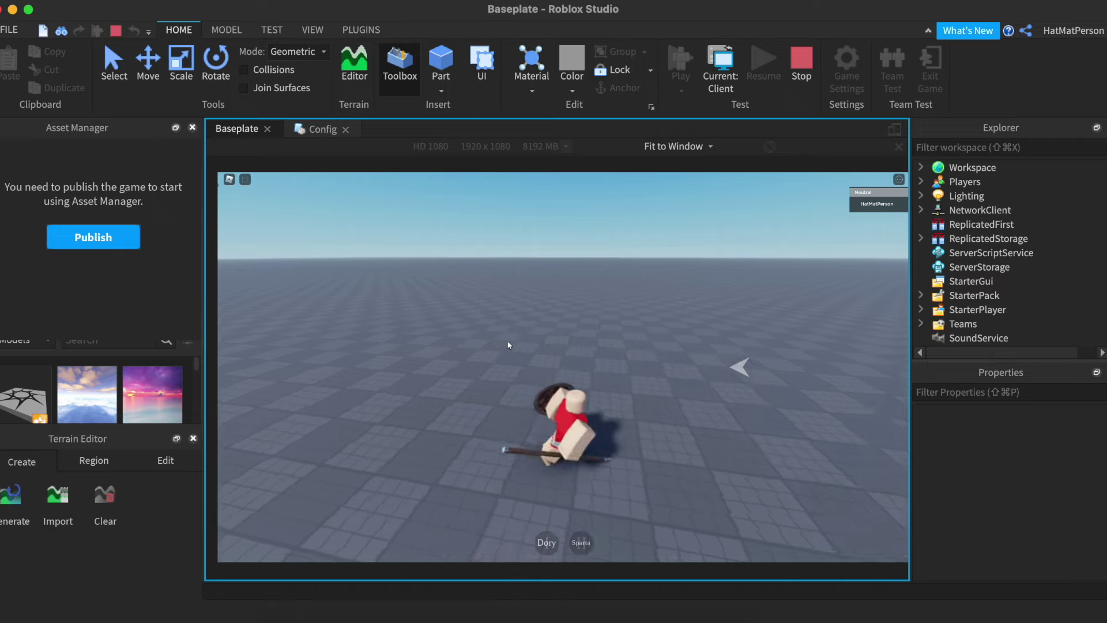
pyautogui.press('s')
pyautogui.press('a')
pyautogui.press('a')
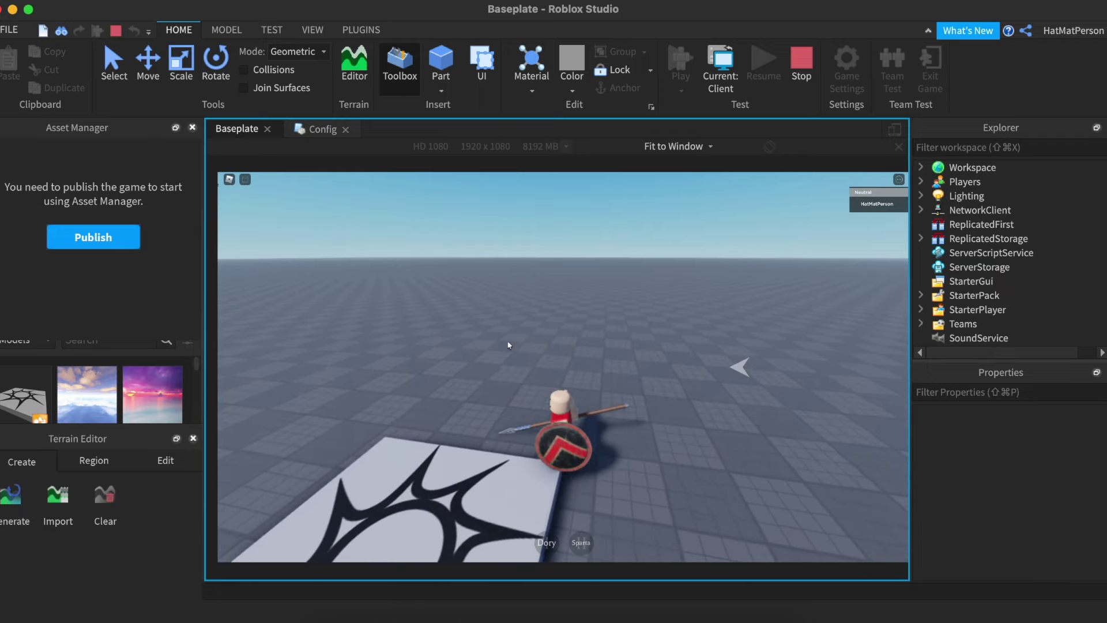
pyautogui.press('d')
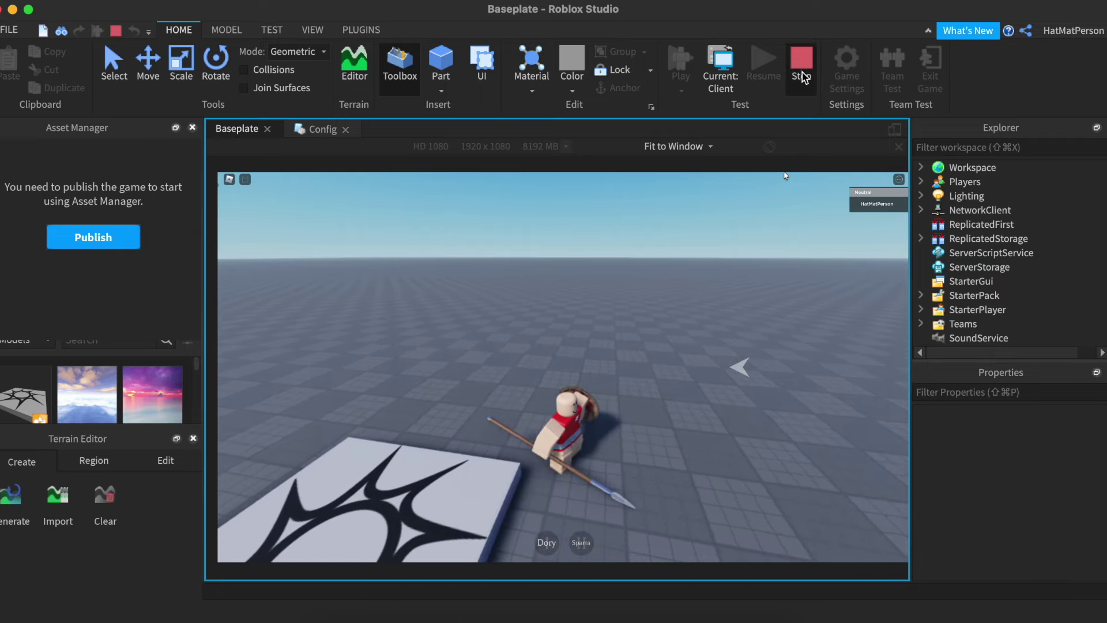
pyautogui.click(802, 77)
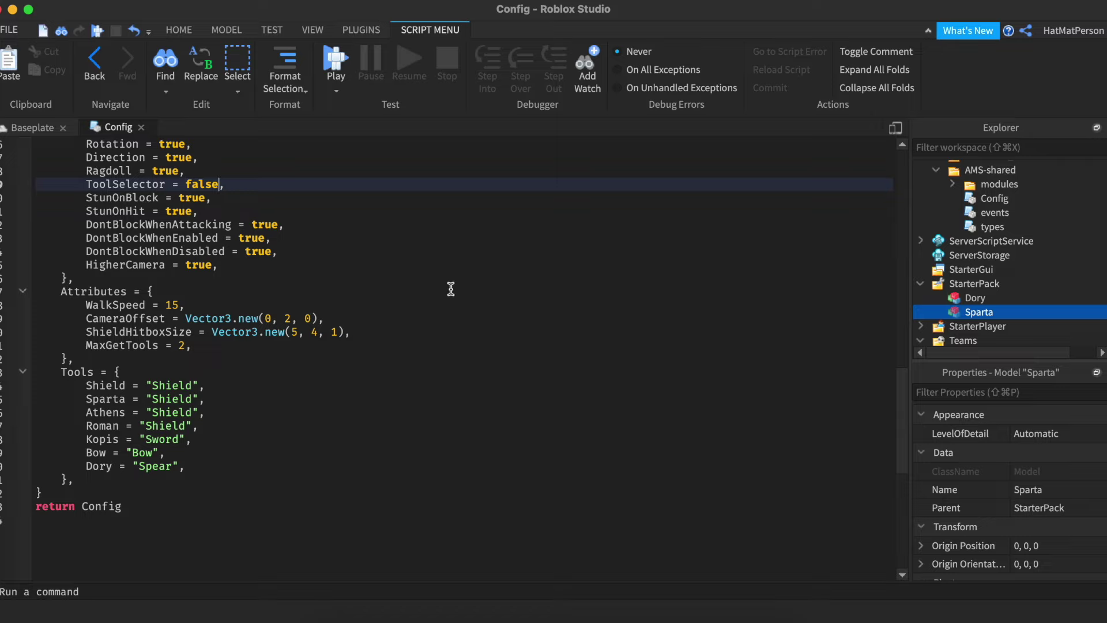
# Step: Set ToolSelector to true under Elements in the Config script
pyautogui.doubleClick(197, 189)
pyautogui.write('true')
# Step: Expand the Neutral team's contents and delete the Dory and Sparta models from StarterPack
pyautogui.scroll(-3, 941, 299)
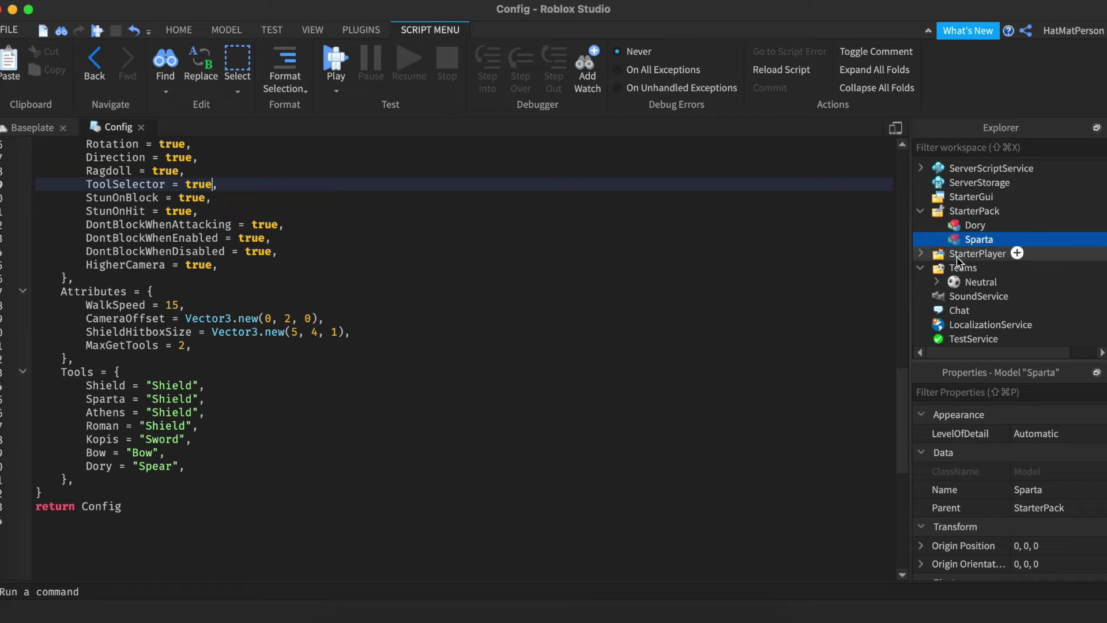
pyautogui.click(936, 283)
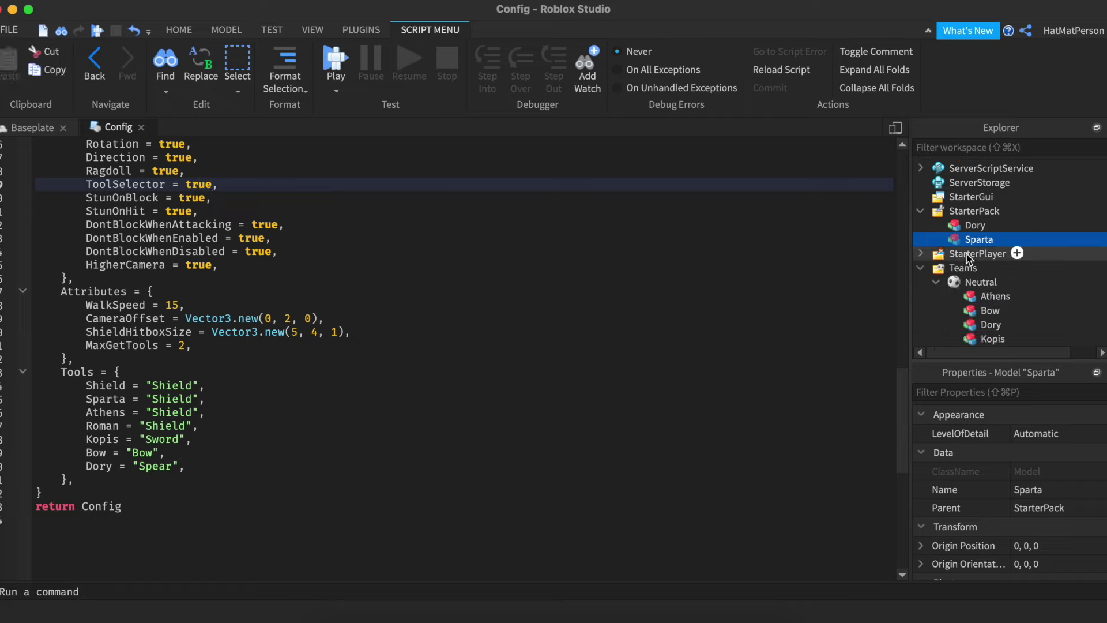
pyautogui.click(976, 230)
pyautogui.press('Delete')
pyautogui.click(976, 229)
pyautogui.press('Delete')
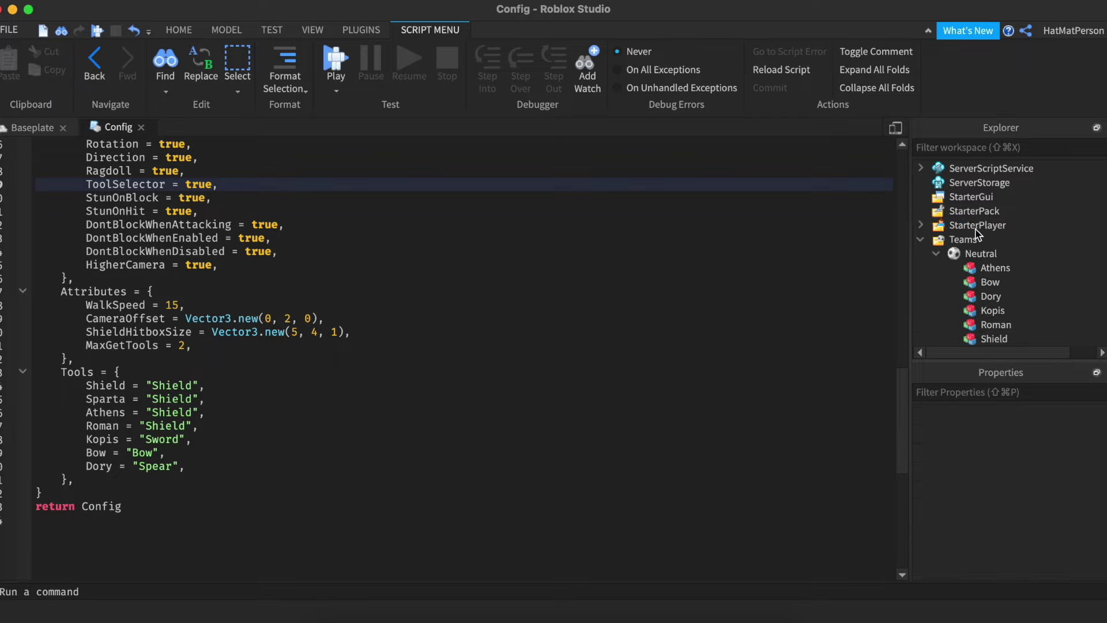
# Step: Delete the Athens, Kopis, Roman and Shield models from the Neutral team, keeping Bow, Dory and Sparta
pyautogui.scroll(-2, 976, 232)
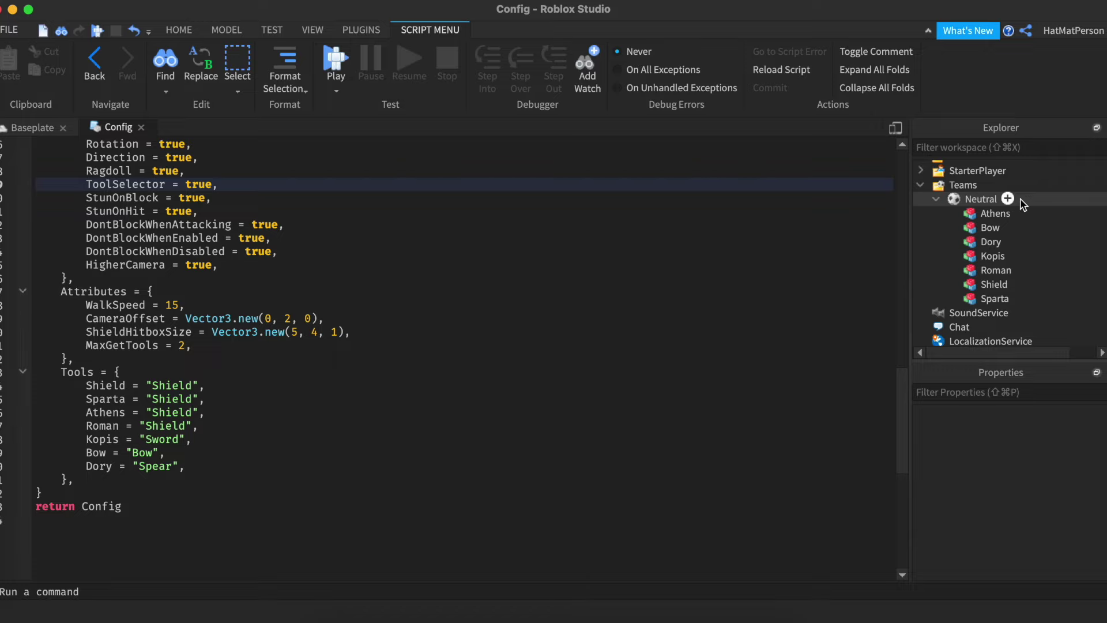
pyautogui.click(996, 213)
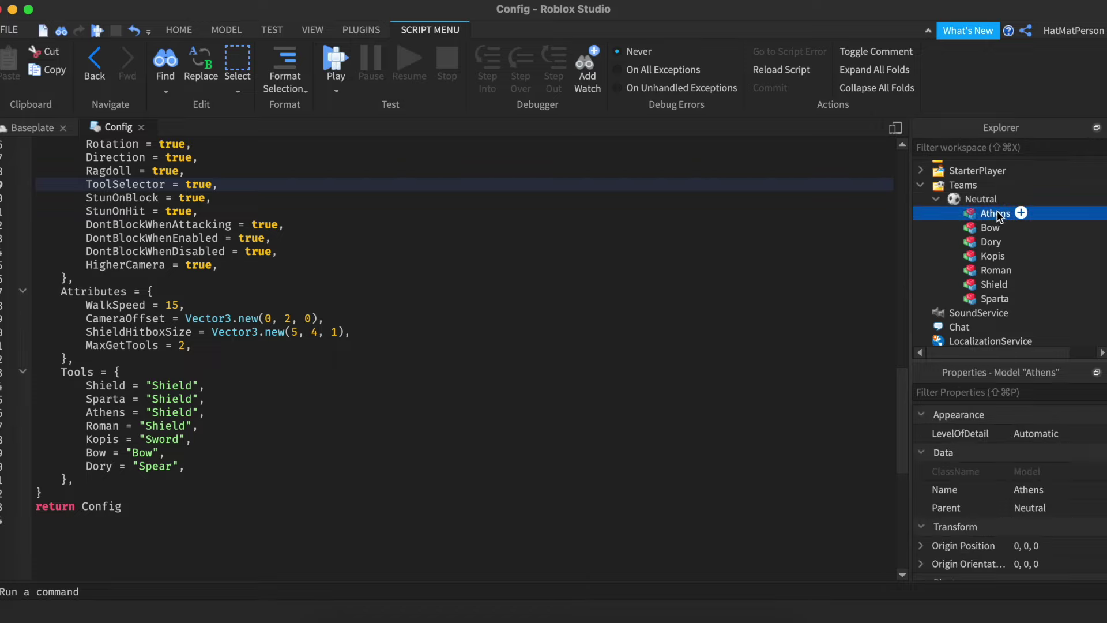
pyautogui.press('Delete')
pyautogui.click(995, 214)
pyautogui.click(992, 244)
pyautogui.press('Delete')
pyautogui.click(989, 242)
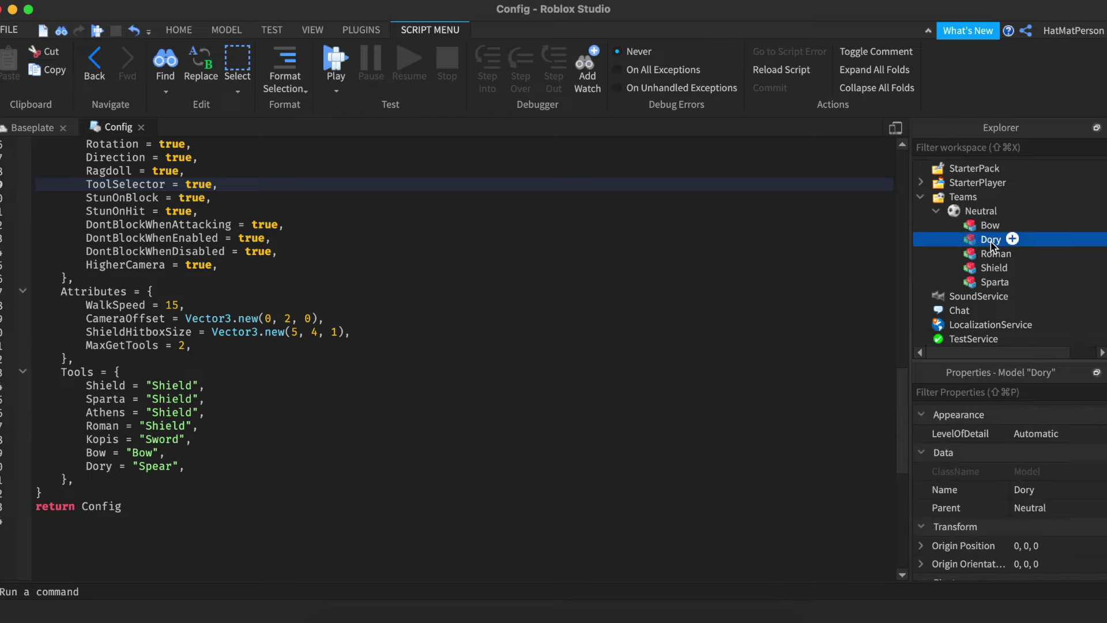
pyautogui.click(993, 254)
pyautogui.press('Delete')
pyautogui.click(992, 268)
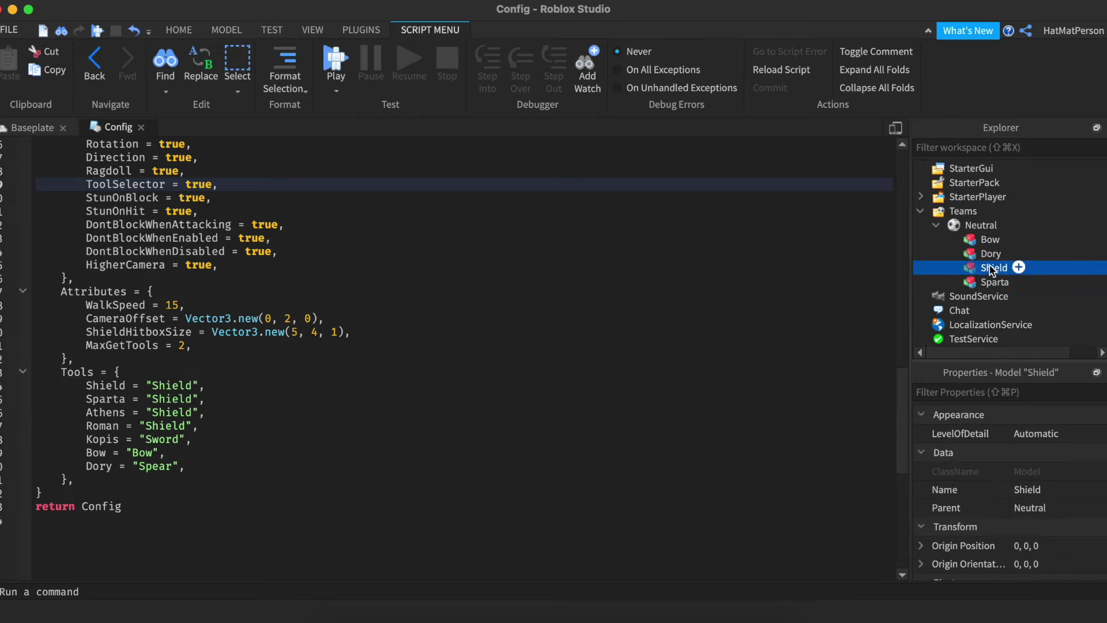
pyautogui.press('Delete')
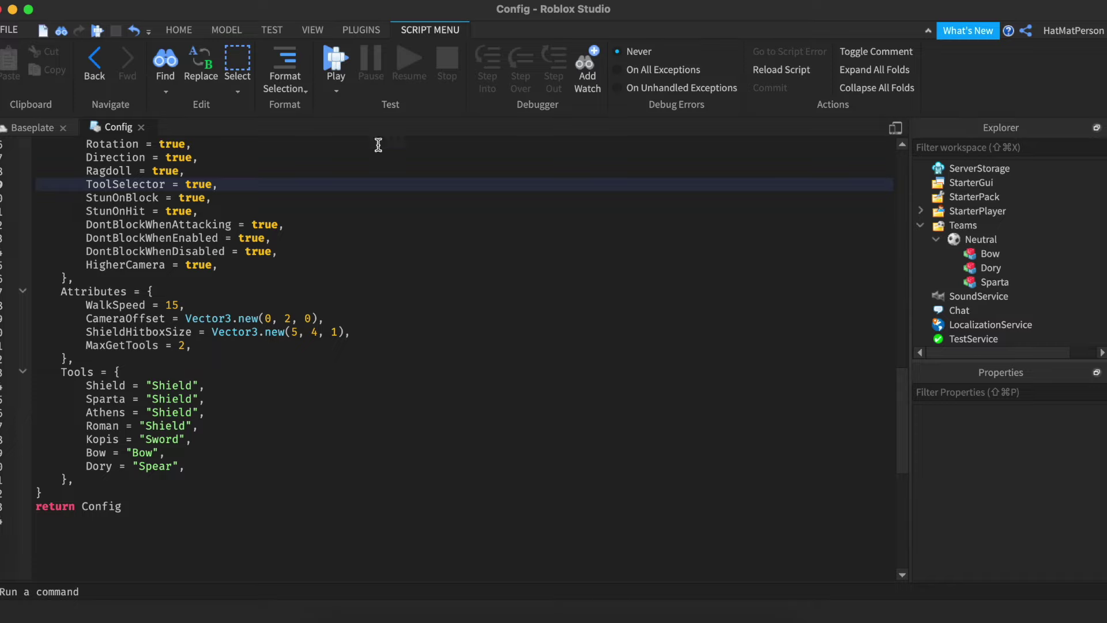
# Step: Playtest the place with the tool selector enabled, walking the character around beside the tool choices, and stop the test
pyautogui.click(336, 61)
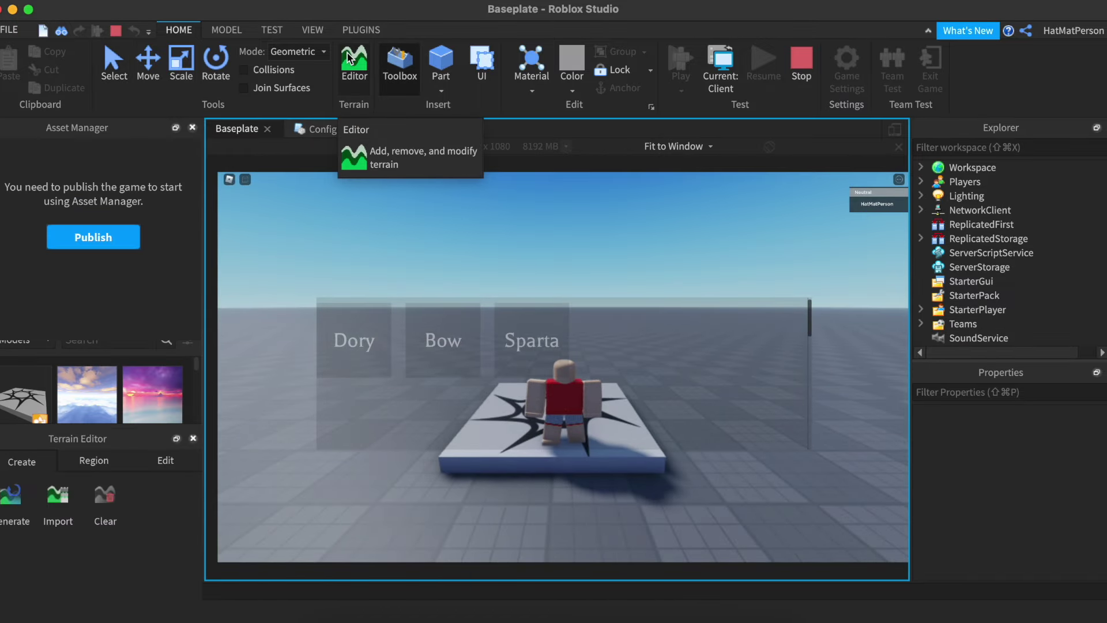
pyautogui.moveTo(433, 218); pyautogui.dragTo(434, 219, button='right')
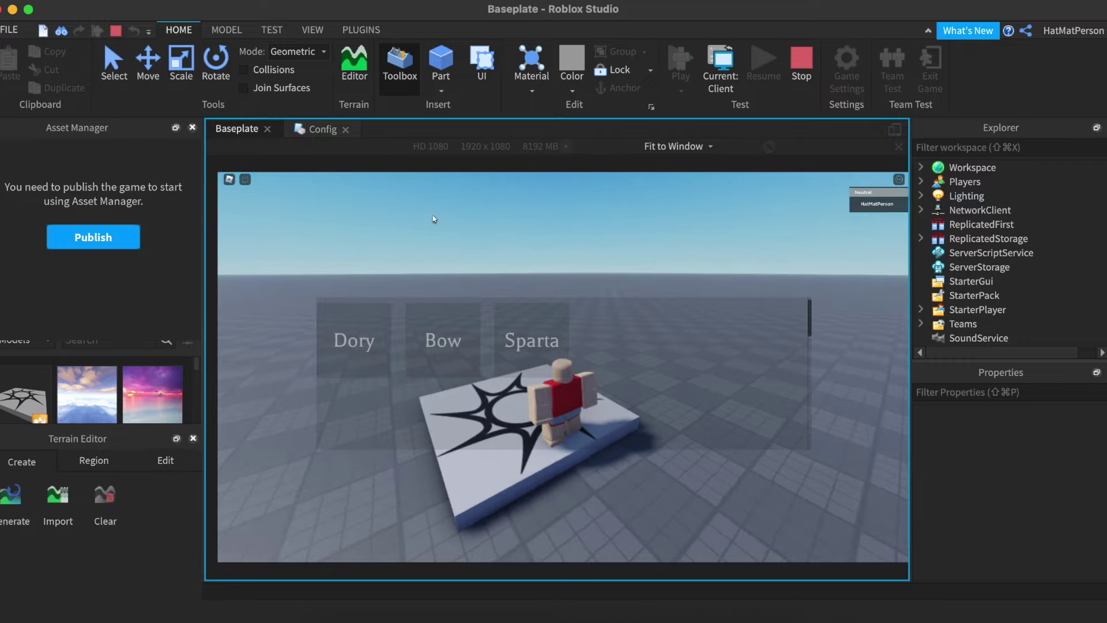
pyautogui.press('w')
pyautogui.press('d')
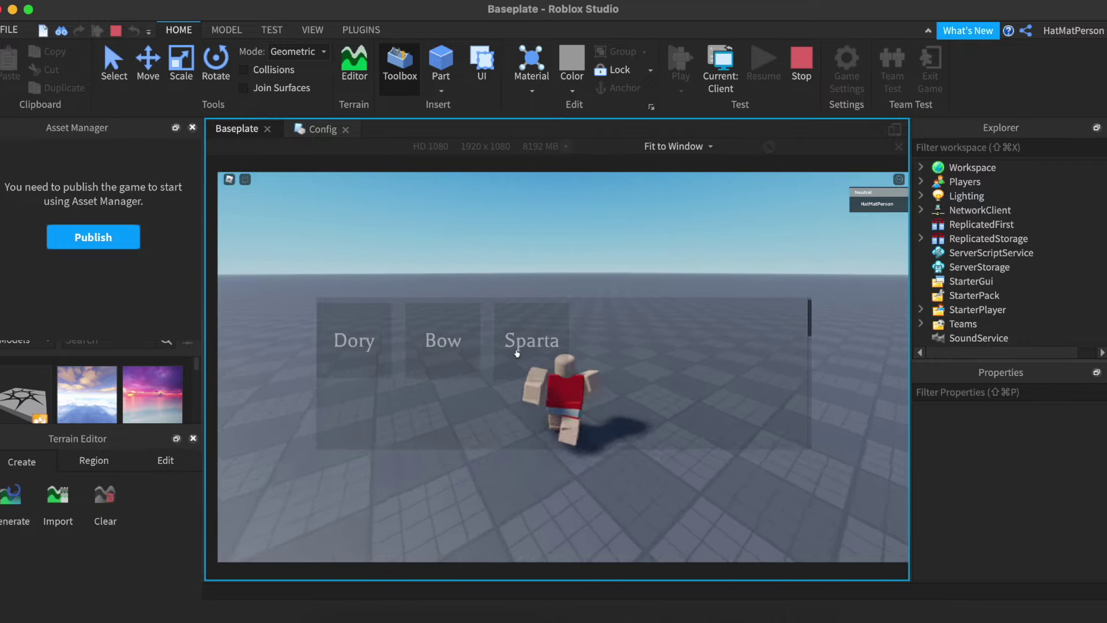
pyautogui.press('d')
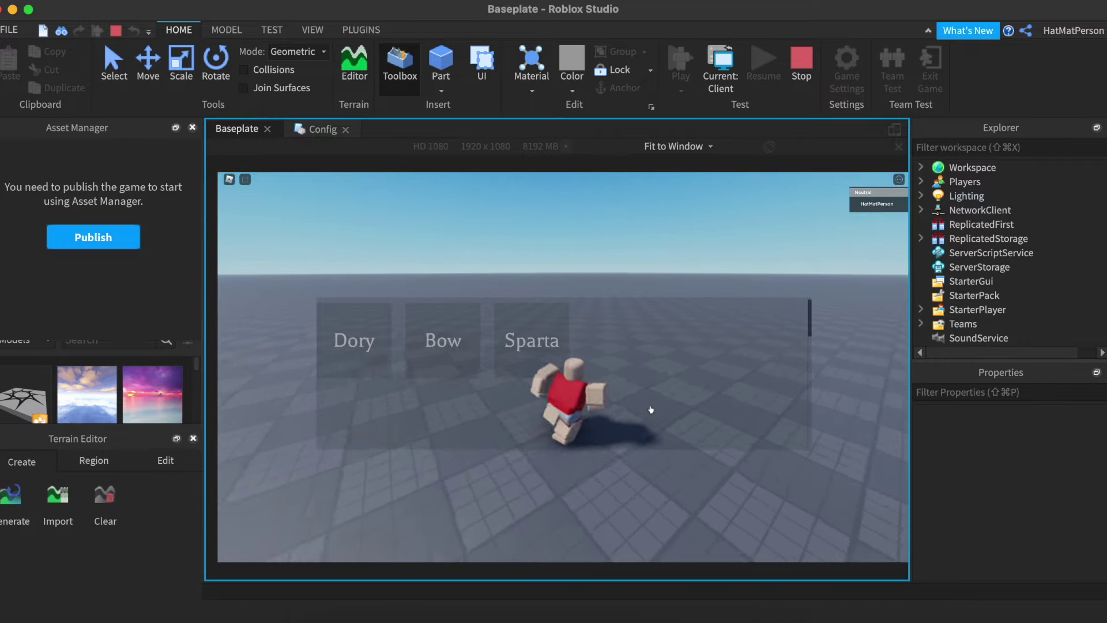
pyautogui.press('s')
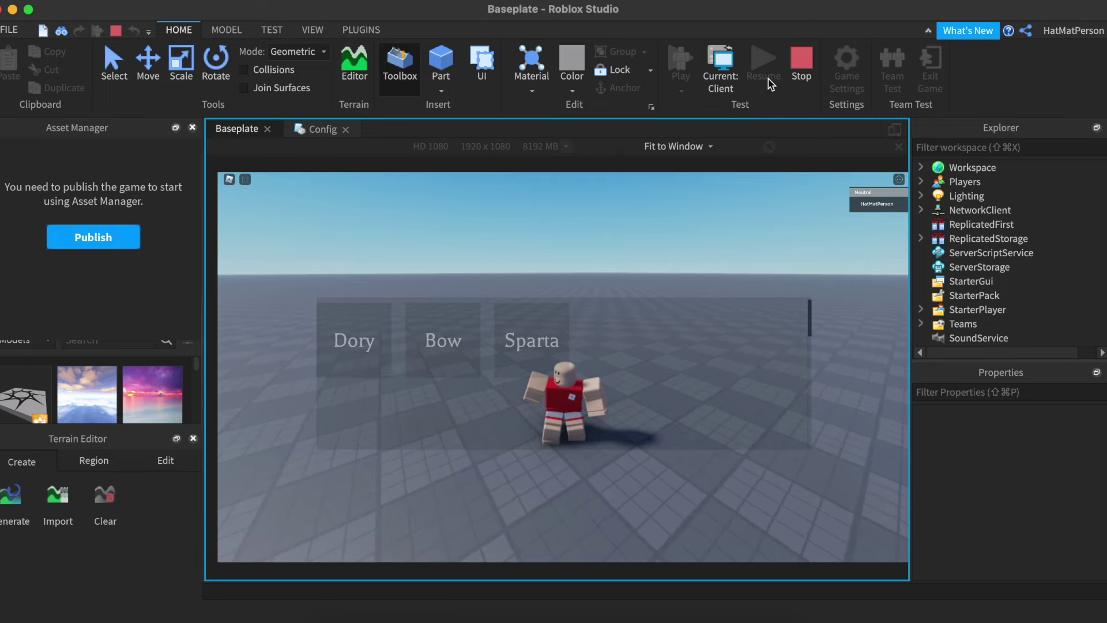
pyautogui.click(801, 60)
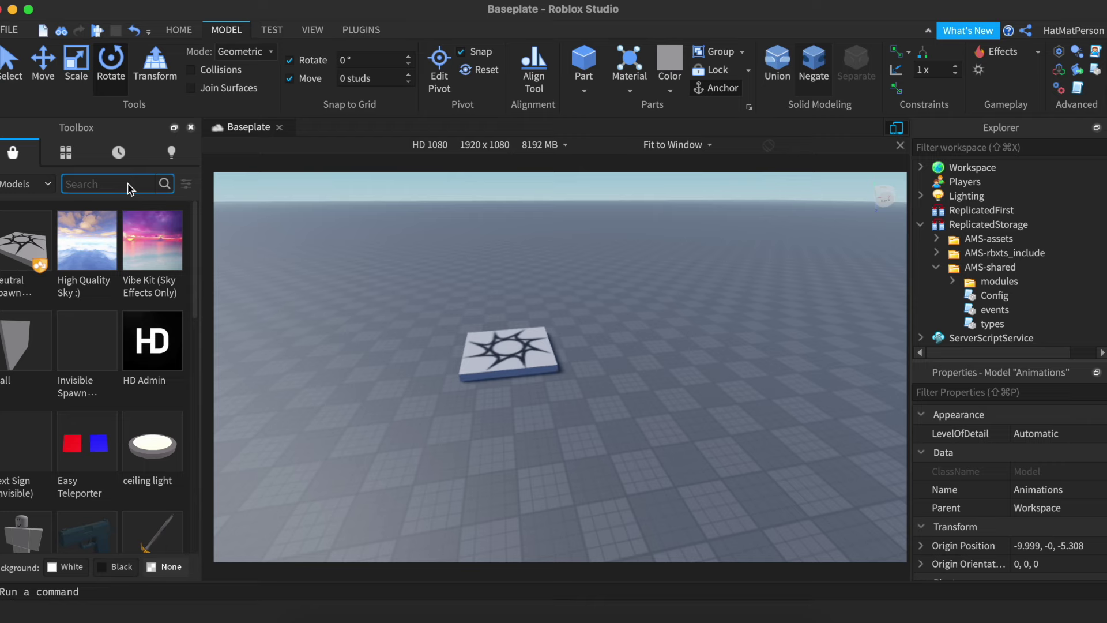
# Step: Search the Toolbox models for "medieval shield" and insert the Decorative Shield near the spawn pad
pyautogui.click(313, 30)
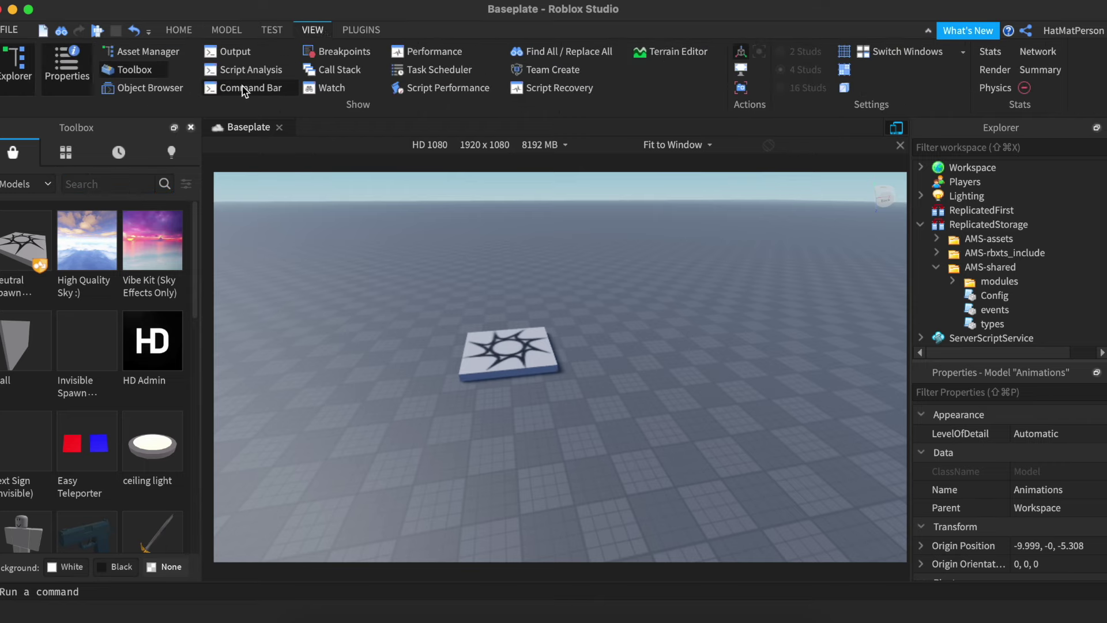
pyautogui.click(123, 188)
pyautogui.write('medieval shield')
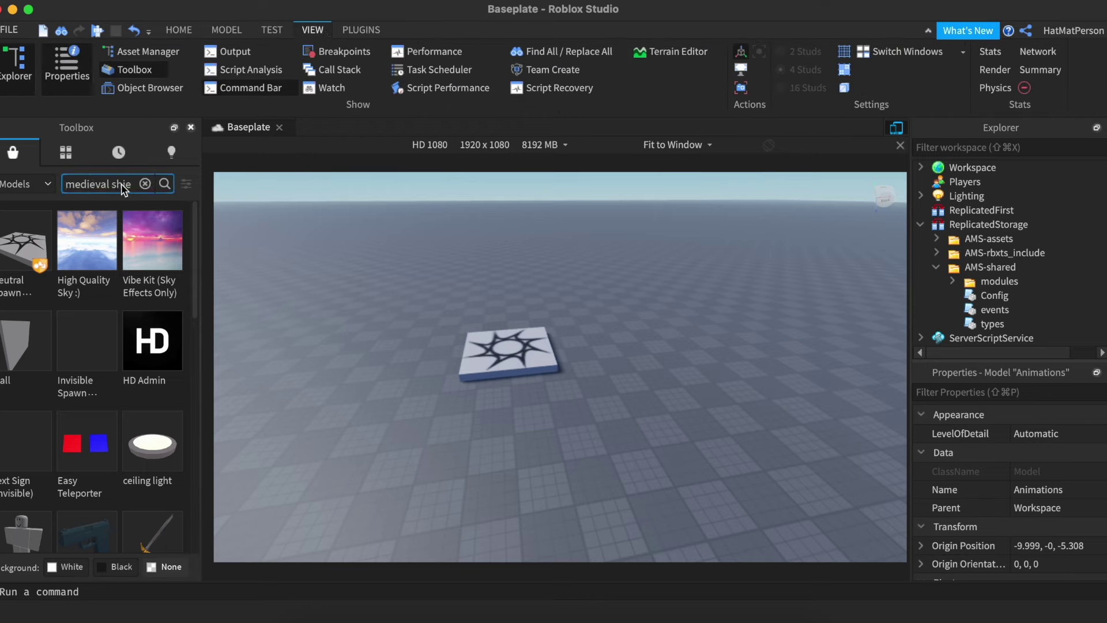
pyautogui.press('Return')
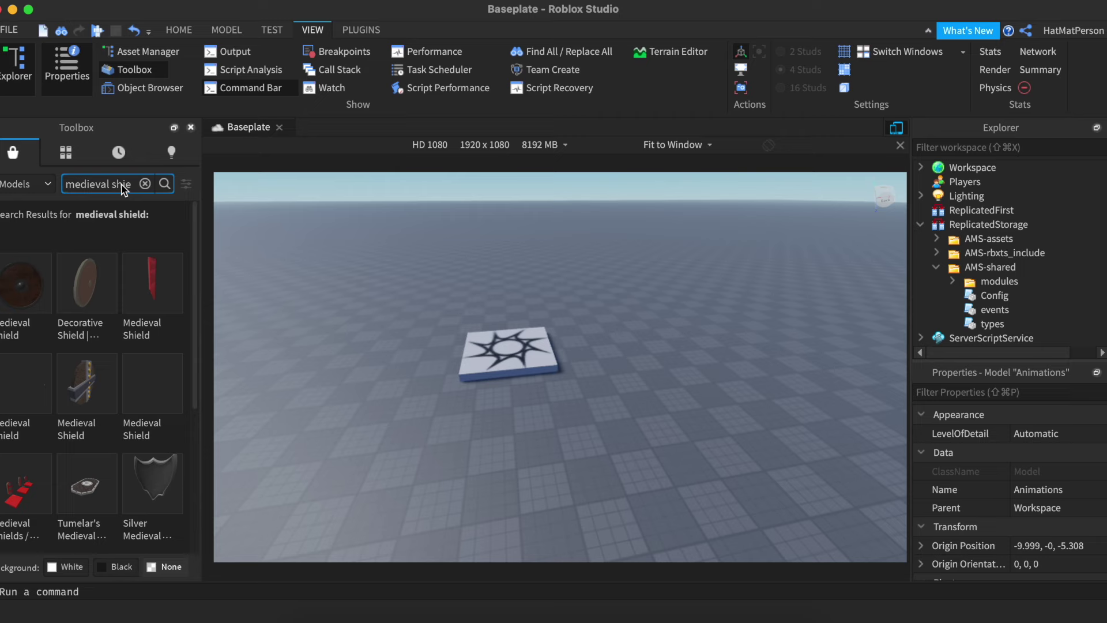
pyautogui.click(87, 295)
pyautogui.moveTo(610, 305); pyautogui.dragTo(717, 375)
pyautogui.click(726, 436)
pyautogui.moveTo(726, 436); pyautogui.dragTo(725, 433, button='right')
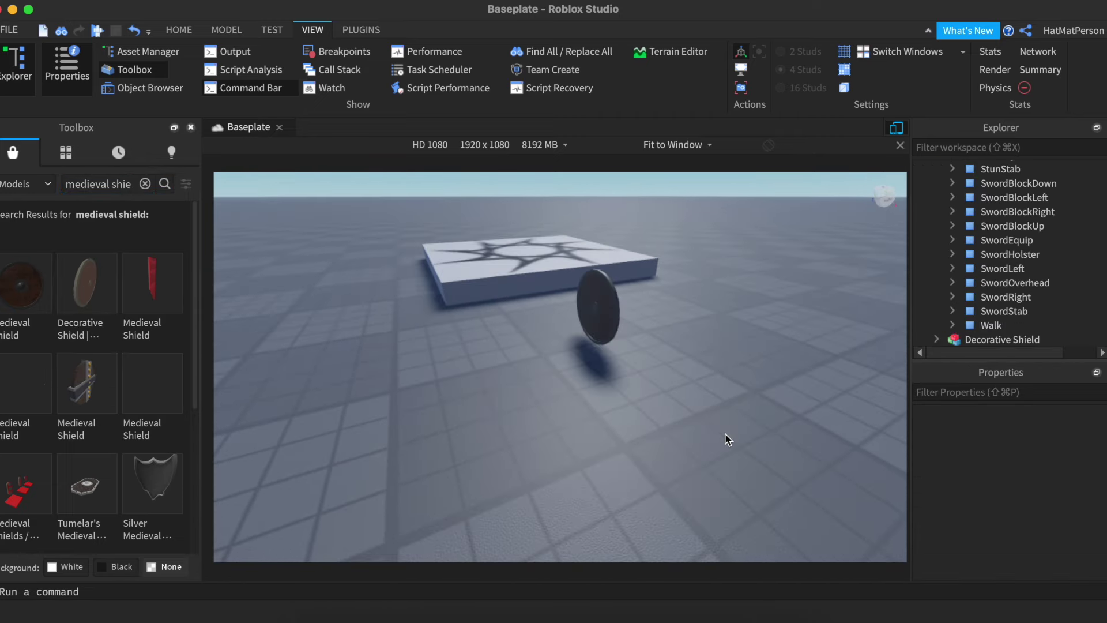
# Step: Copy the Shield model from the Tools folder of AMS-assets in ReplicatedStorage
pyautogui.scroll(10, 1028, 282)
pyautogui.click(935, 223)
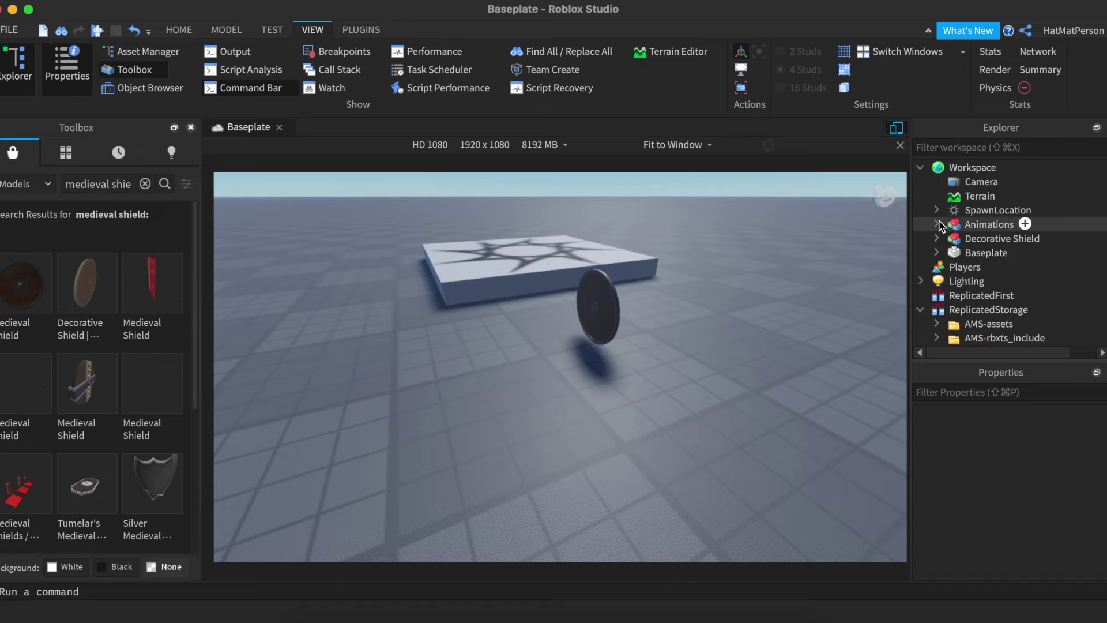
pyautogui.scroll(-3, 976, 254)
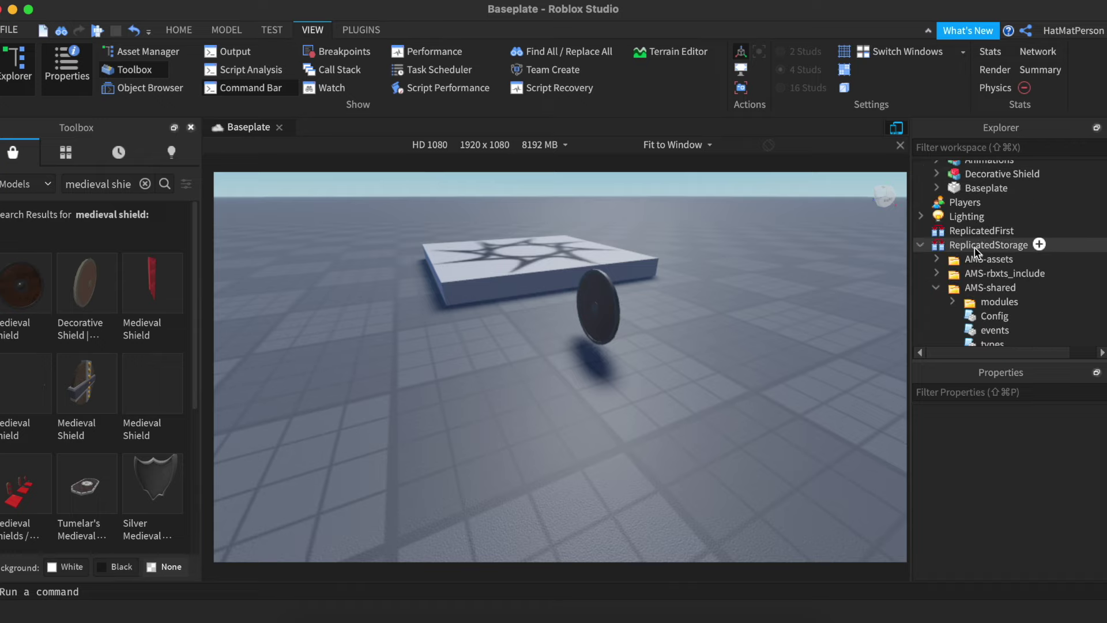
pyautogui.click(936, 298)
pyautogui.click(936, 261)
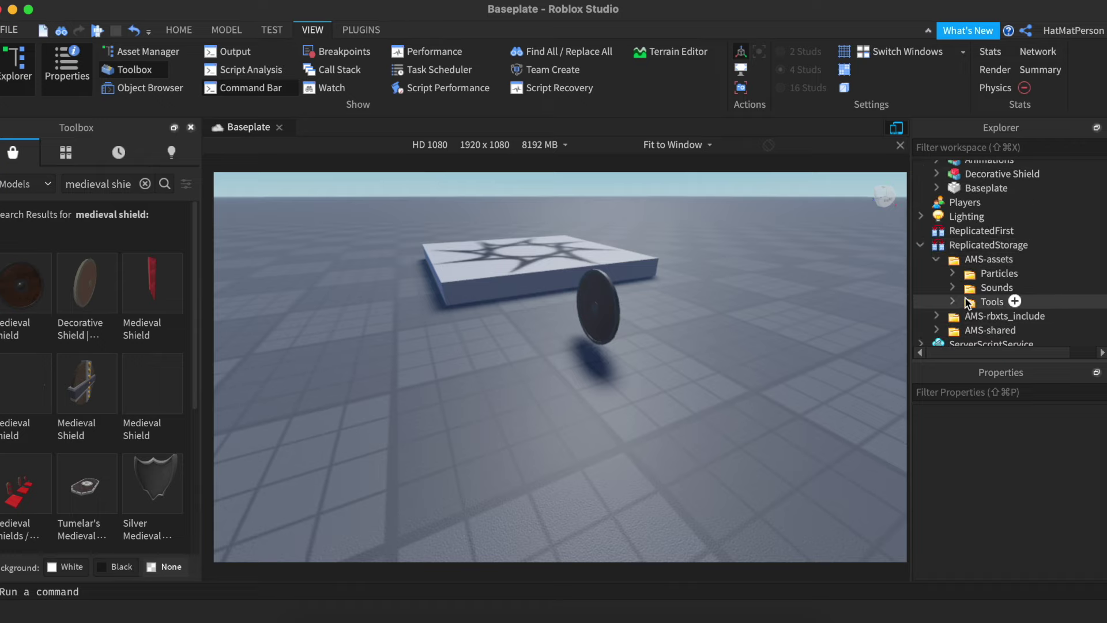
pyautogui.click(952, 301)
pyautogui.scroll(-1, 976, 315)
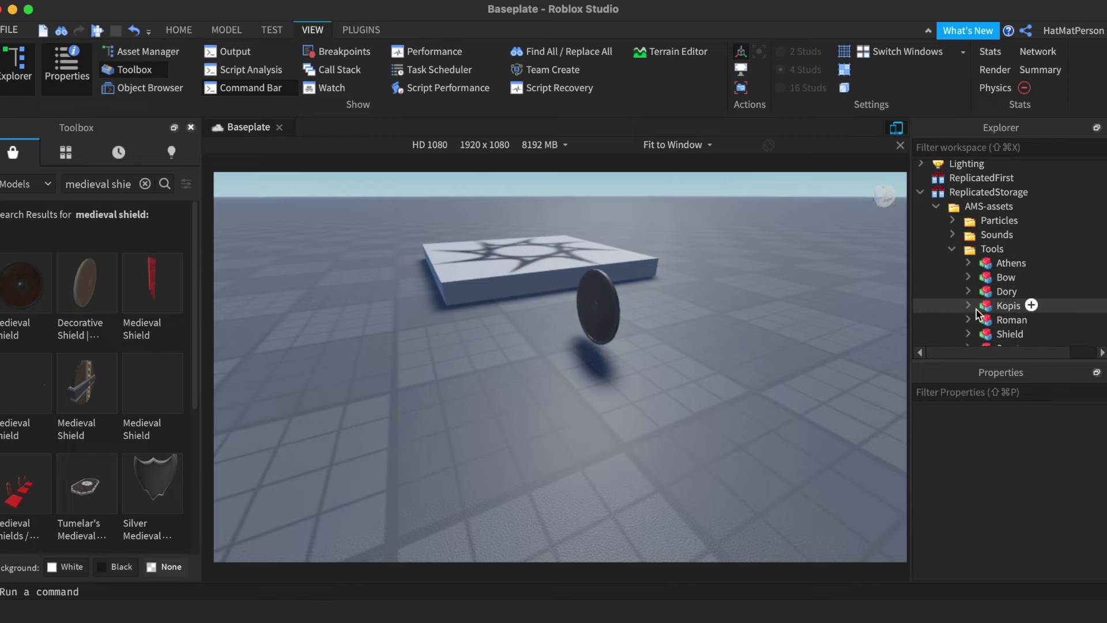
pyautogui.scroll(-3, 1003, 315)
pyautogui.rightClick(1003, 299)
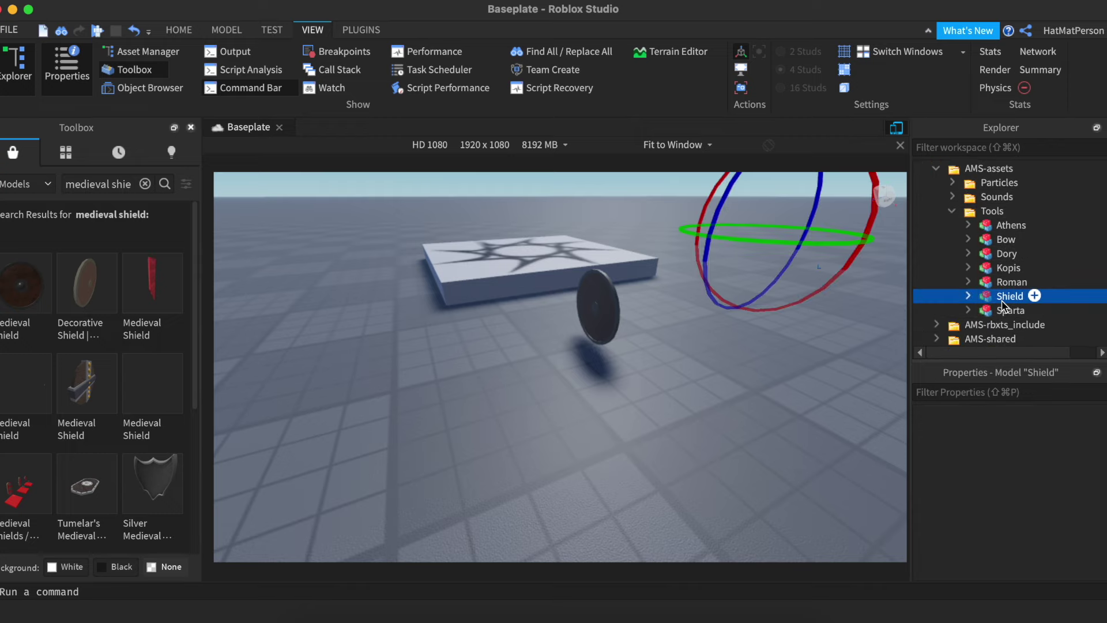
pyautogui.click(993, 32)
# Step: Paste the copied Shield model into Workspace
pyautogui.scroll(5, 1014, 264)
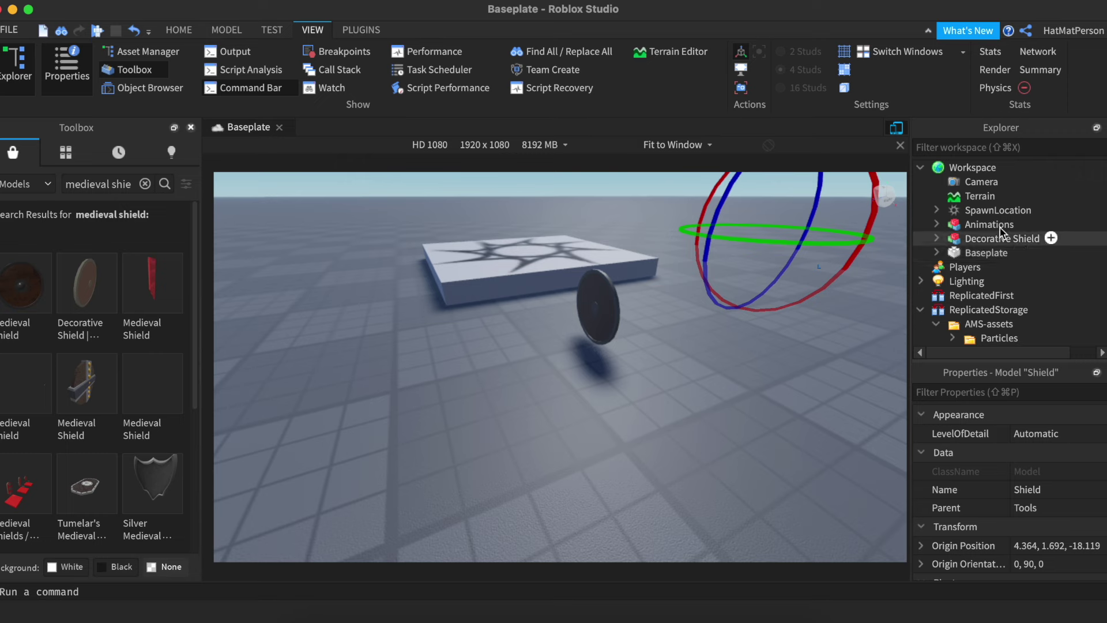
pyautogui.rightClick(969, 168)
pyautogui.click(967, 47)
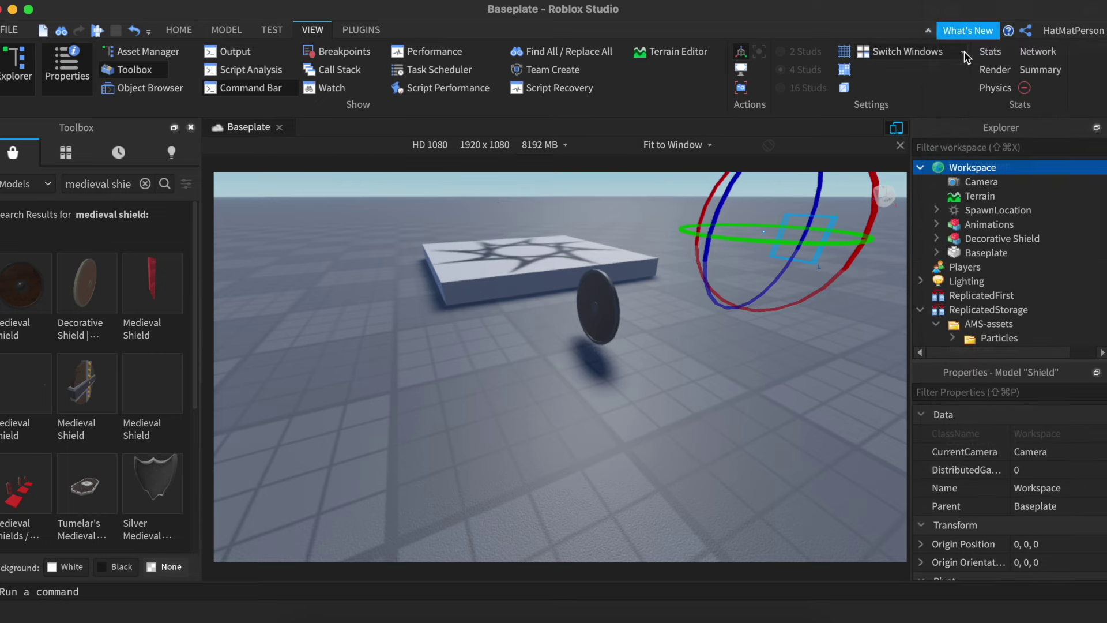
pyautogui.click(814, 369)
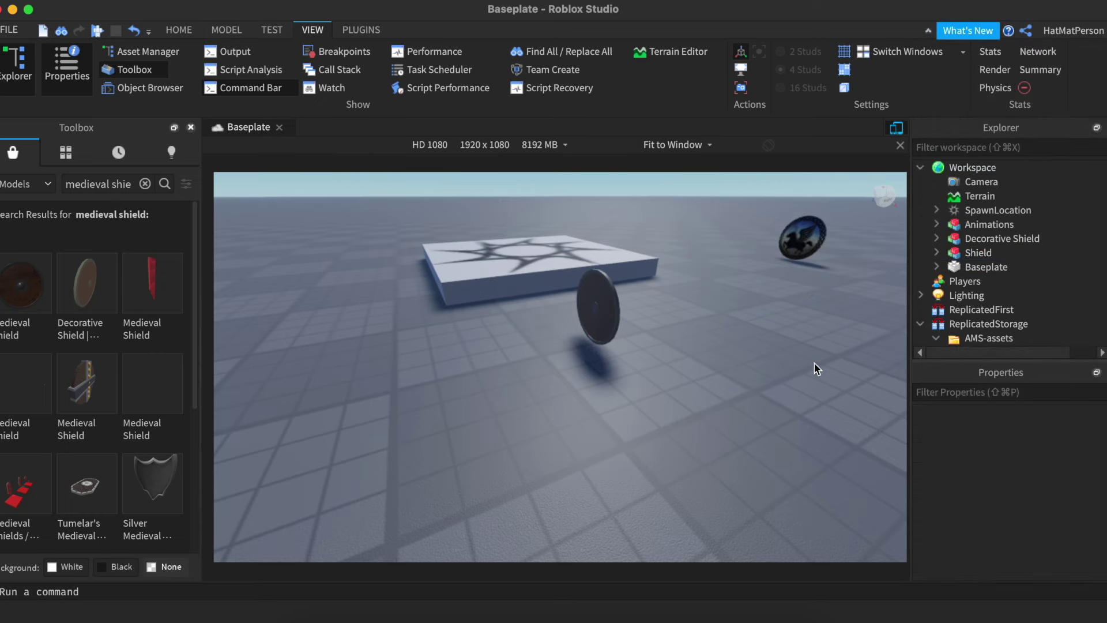
# Step: Move the Decorative Shield across the baseplate to sit beside the pasted Shield model
pyautogui.scroll(-5, 1000, 304)
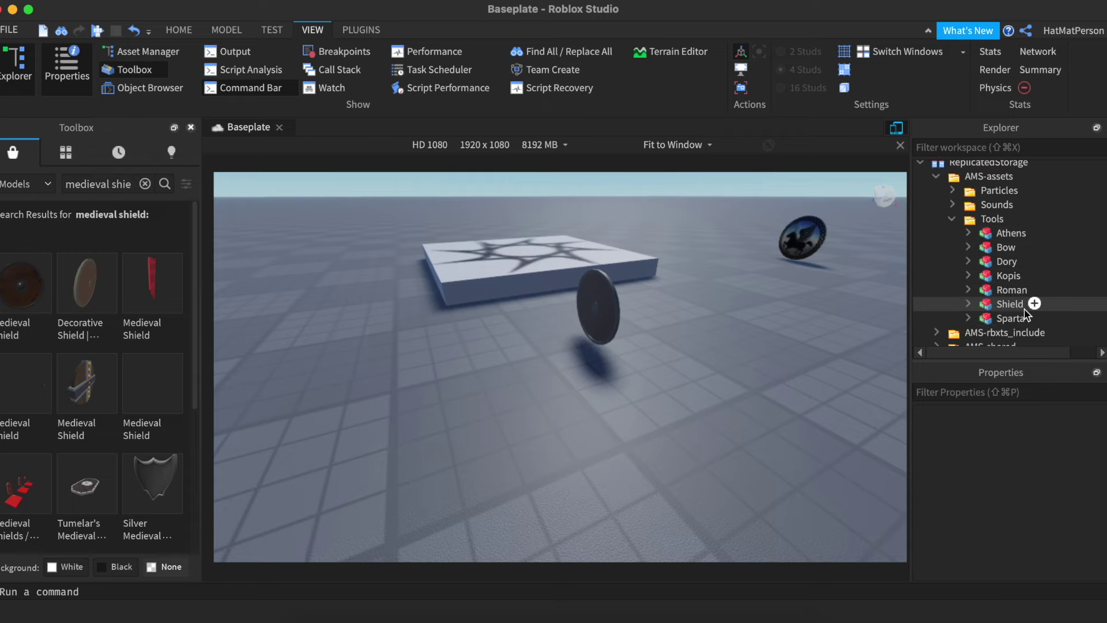
pyautogui.moveTo(776, 268); pyautogui.dragTo(783, 267, button='right')
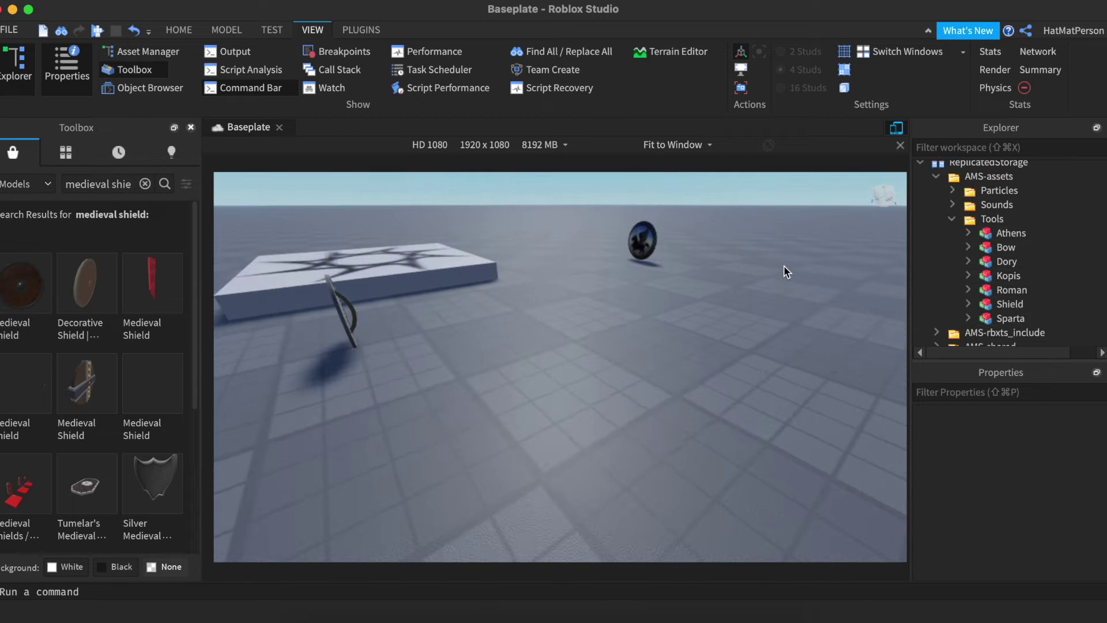
pyautogui.press('w')
pyautogui.moveTo(793, 331); pyautogui.dragTo(793, 331, button='right')
pyautogui.press('s')
pyautogui.press('a')
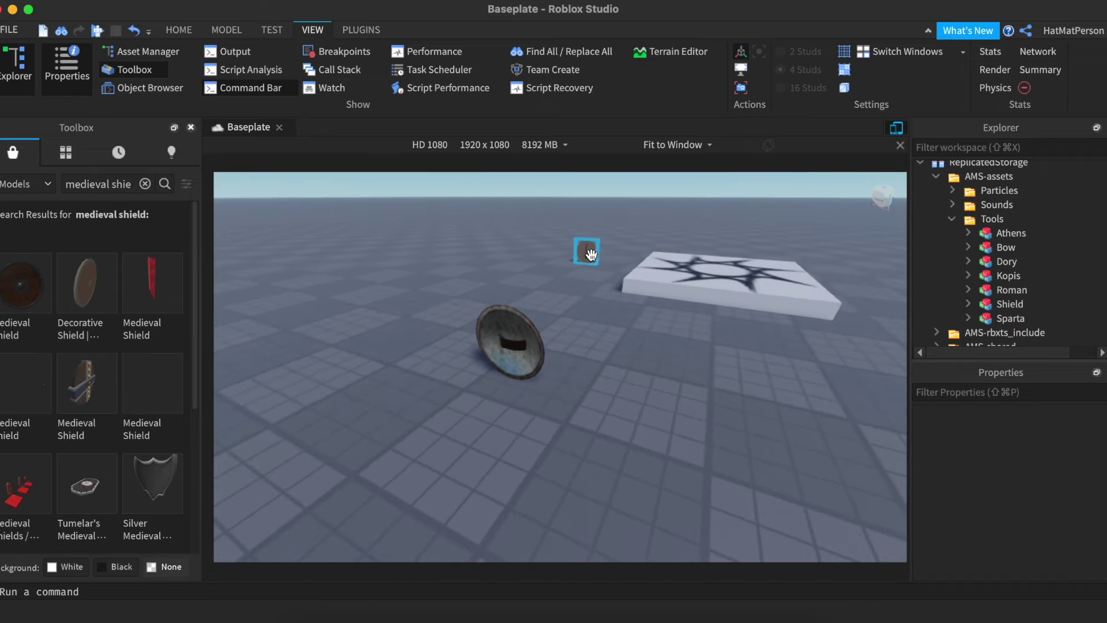
pyautogui.moveTo(591, 254); pyautogui.dragTo(559, 260)
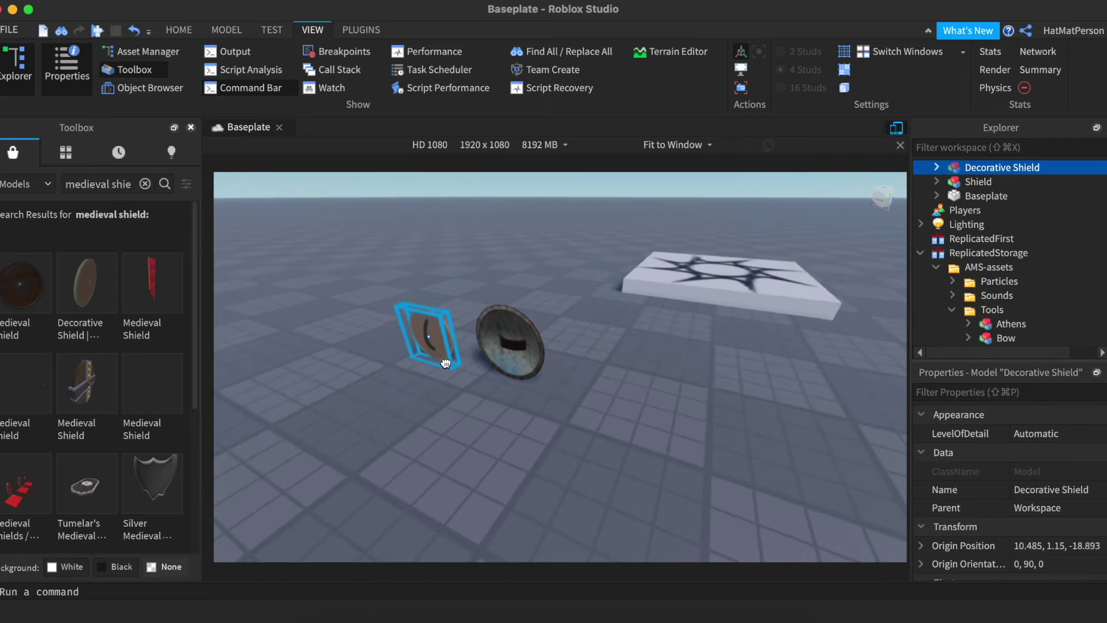
# Step: Nudge the Decorative Shield closer to the pasted Shield model so the two can be compared side by side
pyautogui.click(483, 438)
pyautogui.press('w')
pyautogui.moveTo(483, 438); pyautogui.dragTo(483, 438, button='right')
pyautogui.scroll(5, 483, 437)
pyautogui.scroll(-4, 483, 438)
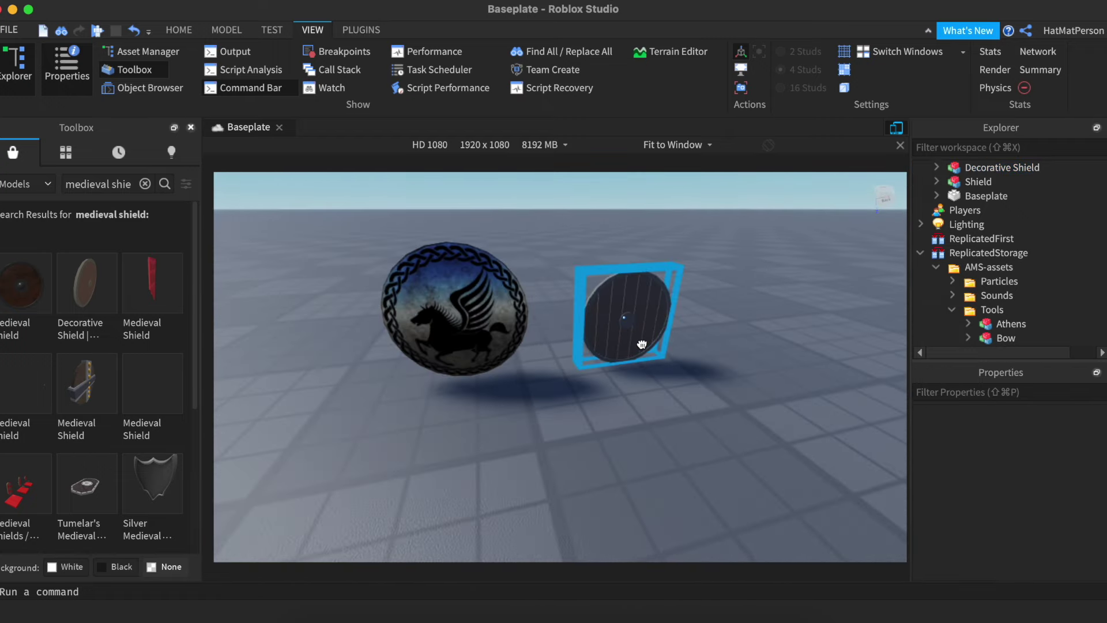
pyautogui.moveTo(641, 344); pyautogui.dragTo(606, 358)
pyautogui.scroll(4, 648, 413)
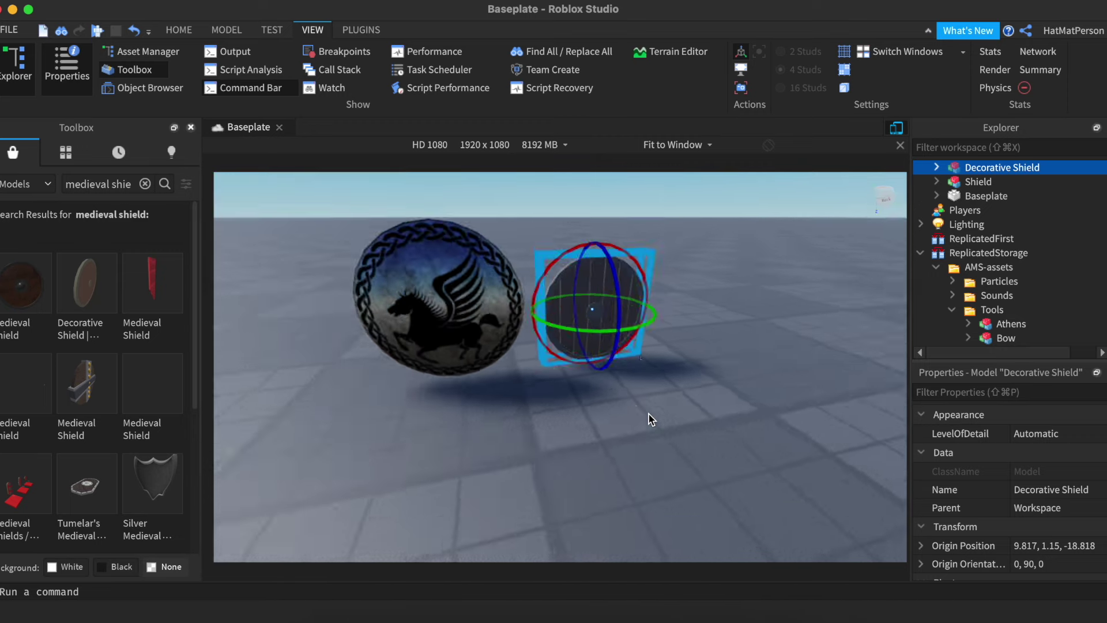
# Step: Scale up the Decorative Shield with the Scale tool to roughly match the size of the Shield model
pyautogui.scroll(-5, 648, 413)
pyautogui.moveTo(648, 413); pyautogui.dragTo(648, 413, button='right')
pyautogui.press('w')
pyautogui.click(227, 30)
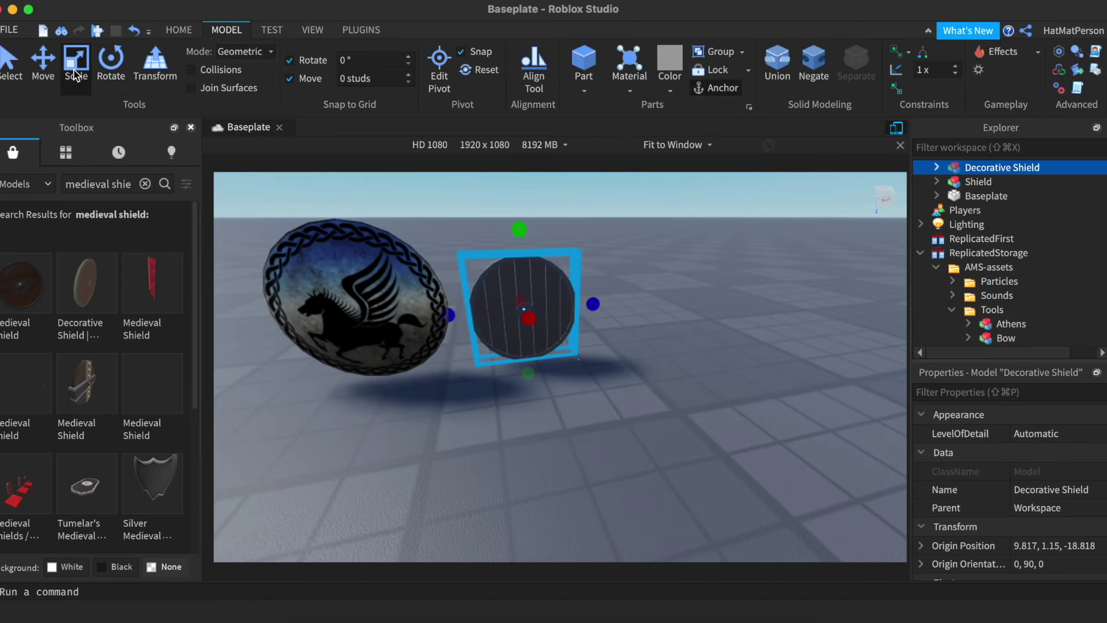
pyautogui.moveTo(546, 299); pyautogui.dragTo(551, 304, button='right')
pyautogui.moveTo(526, 283); pyautogui.dragTo(524, 249)
pyautogui.click(568, 259)
pyautogui.click(525, 380)
pyautogui.moveTo(524, 380); pyautogui.dragTo(531, 403)
# Step: Copy the ShieldAttach part from the Shield model in Workspace
pyautogui.click(570, 428)
pyautogui.press('w')
pyautogui.moveTo(571, 428); pyautogui.dragTo(570, 427, button='right')
pyautogui.press('a')
pyautogui.press('d')
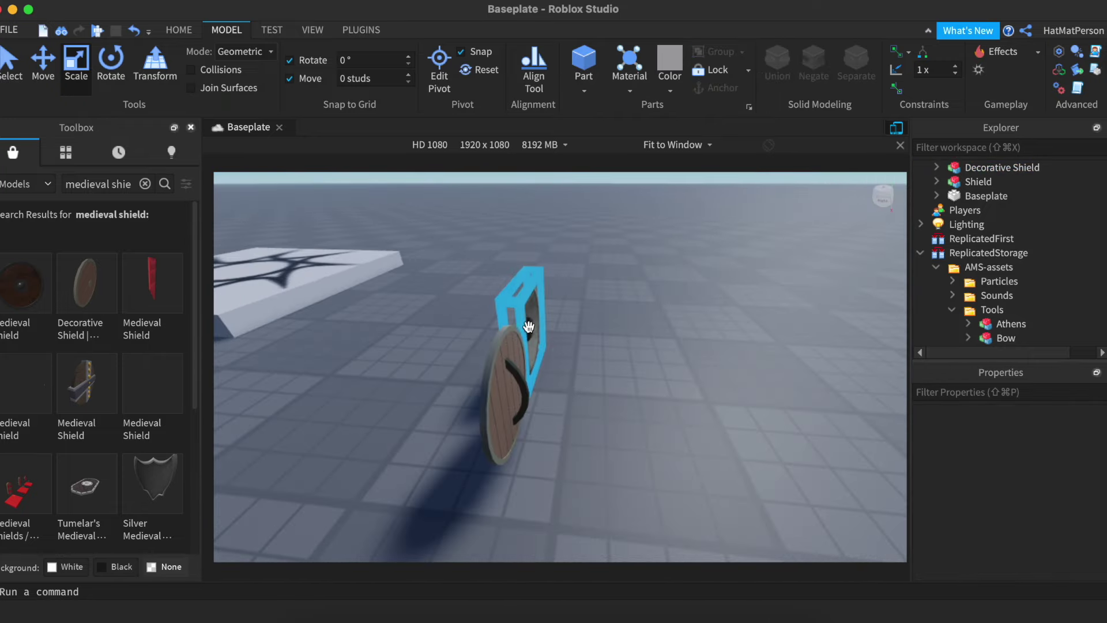
pyautogui.press('d')
pyautogui.moveTo(508, 470); pyautogui.dragTo(509, 472, button='right')
pyautogui.click(546, 323)
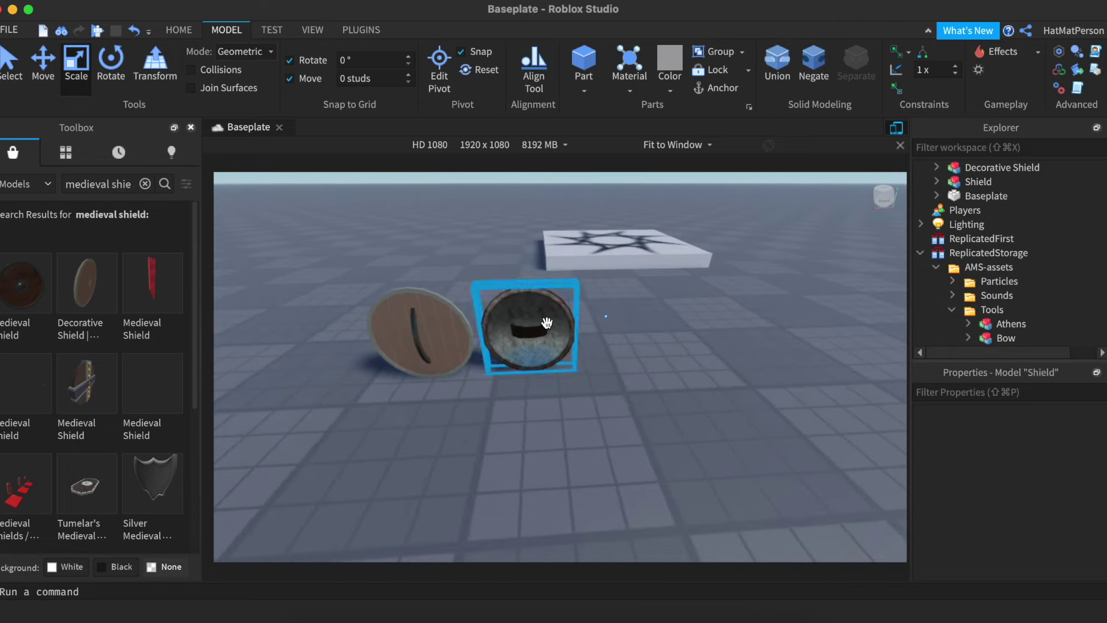
pyautogui.click(936, 181)
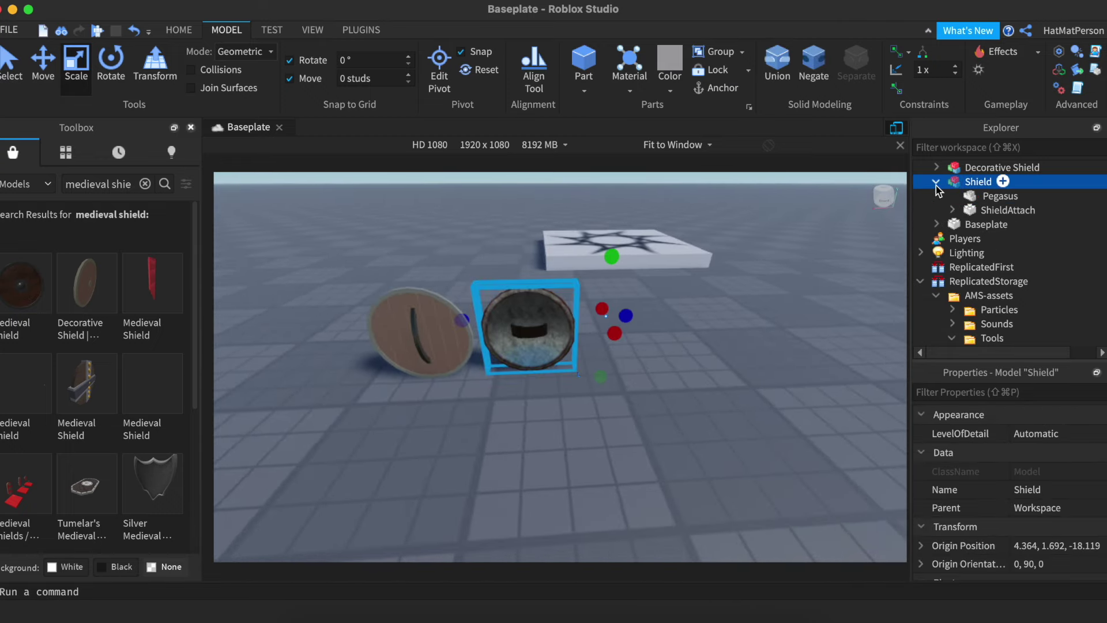
pyautogui.click(988, 211)
pyautogui.rightClick(988, 211)
pyautogui.click(984, 29)
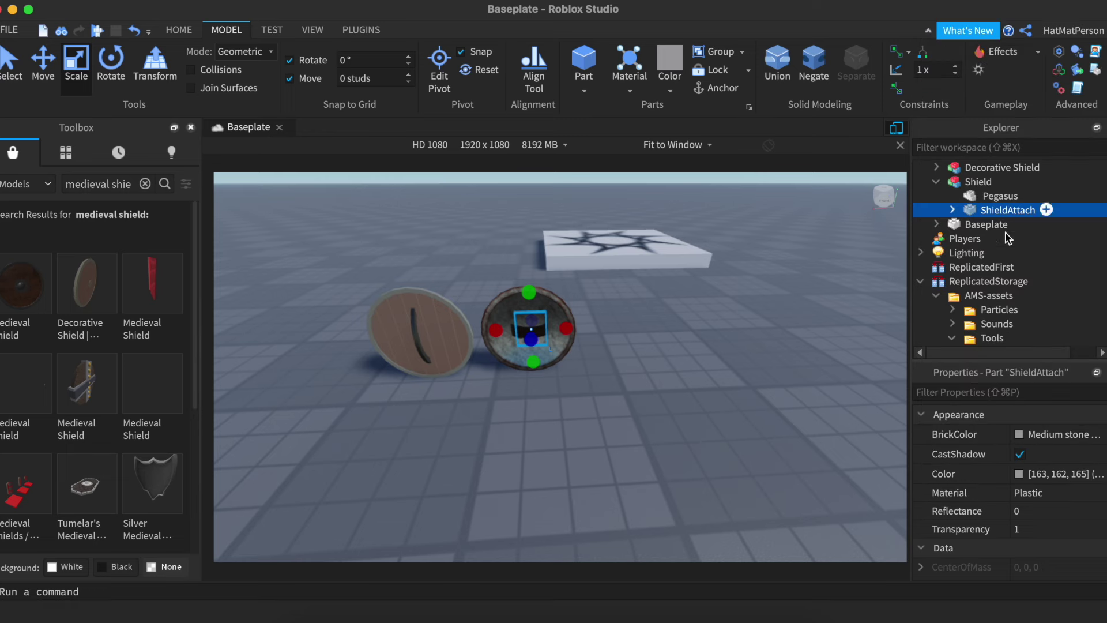
# Step: Paste the copied ShieldAttach part into the Decorative Shield model
pyautogui.scroll(1, 1006, 239)
pyautogui.click(938, 189)
pyautogui.rightClick(961, 190)
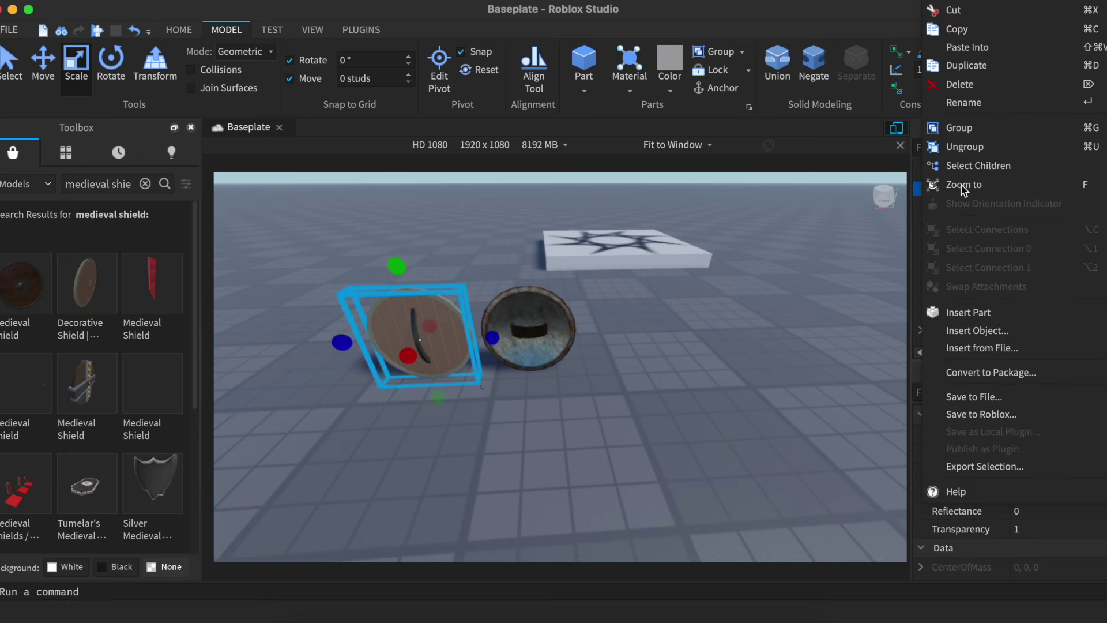
pyautogui.click(983, 48)
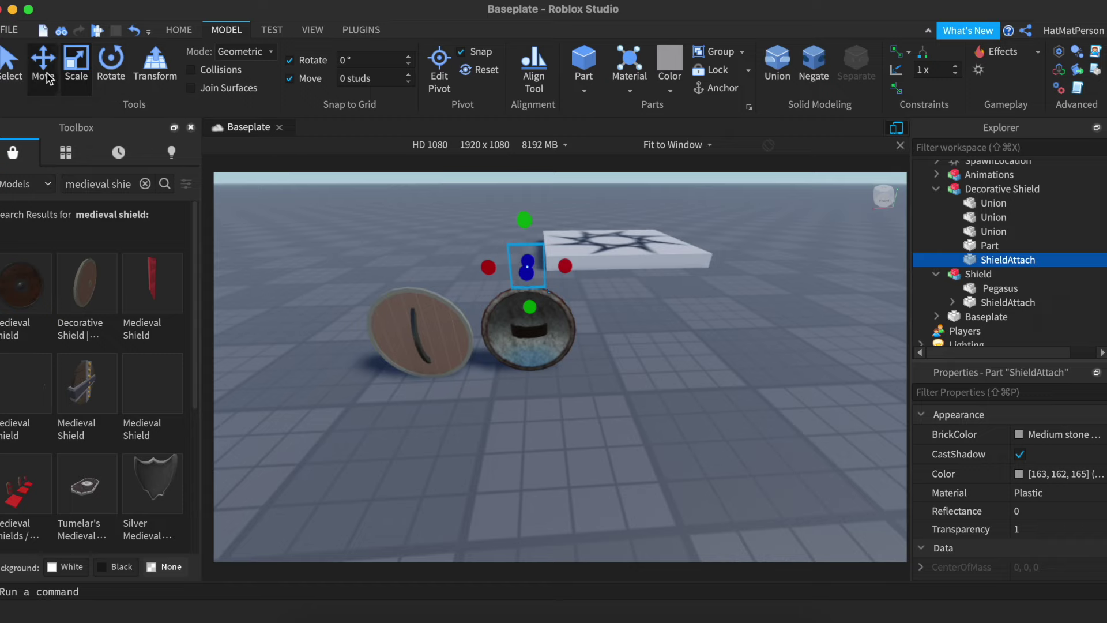
# Step: Move the Decorative Shield's ShieldAttach part sideways until it lines up with the wooden shield
pyautogui.moveTo(603, 259); pyautogui.dragTo(553, 257)
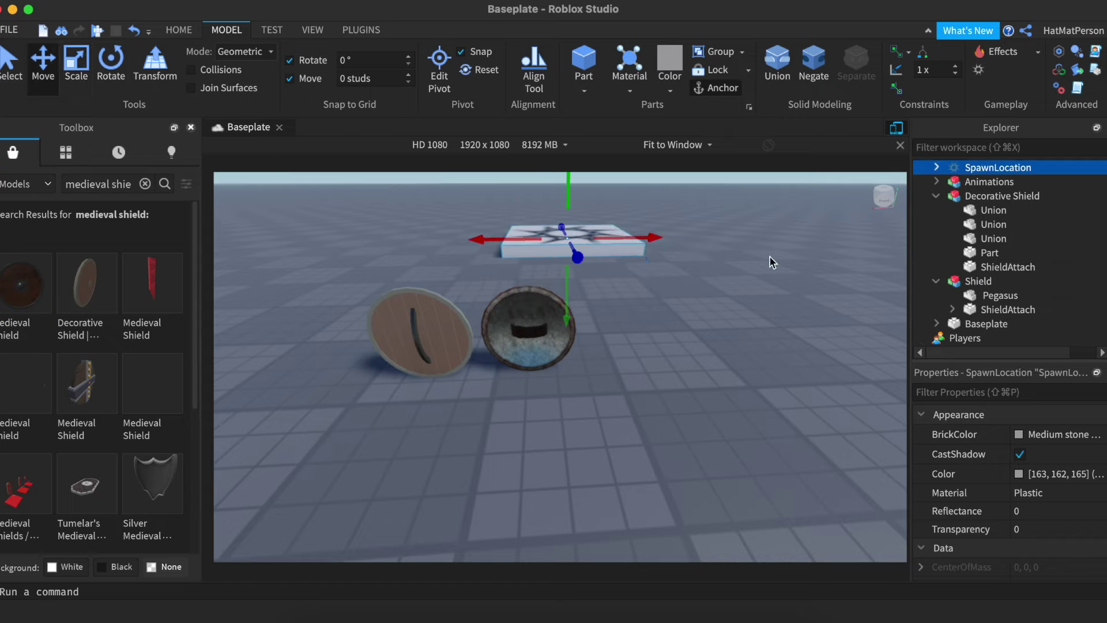
pyautogui.click(979, 268)
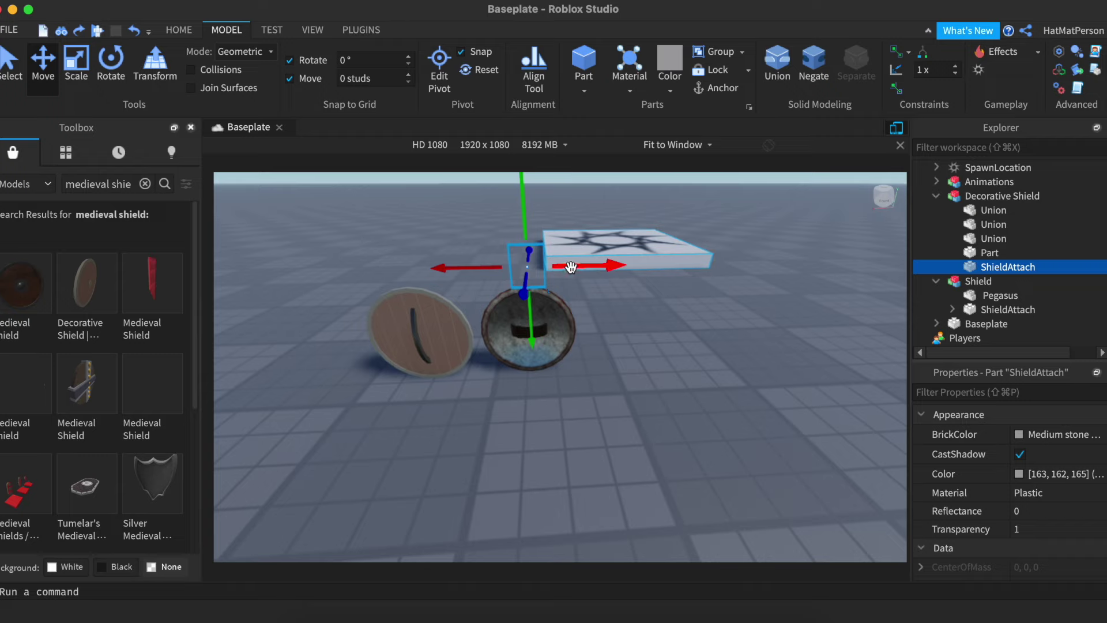
pyautogui.moveTo(527, 269); pyautogui.dragTo(447, 276)
pyautogui.press('a')
pyautogui.press('d')
pyautogui.press('a')
pyautogui.press('d')
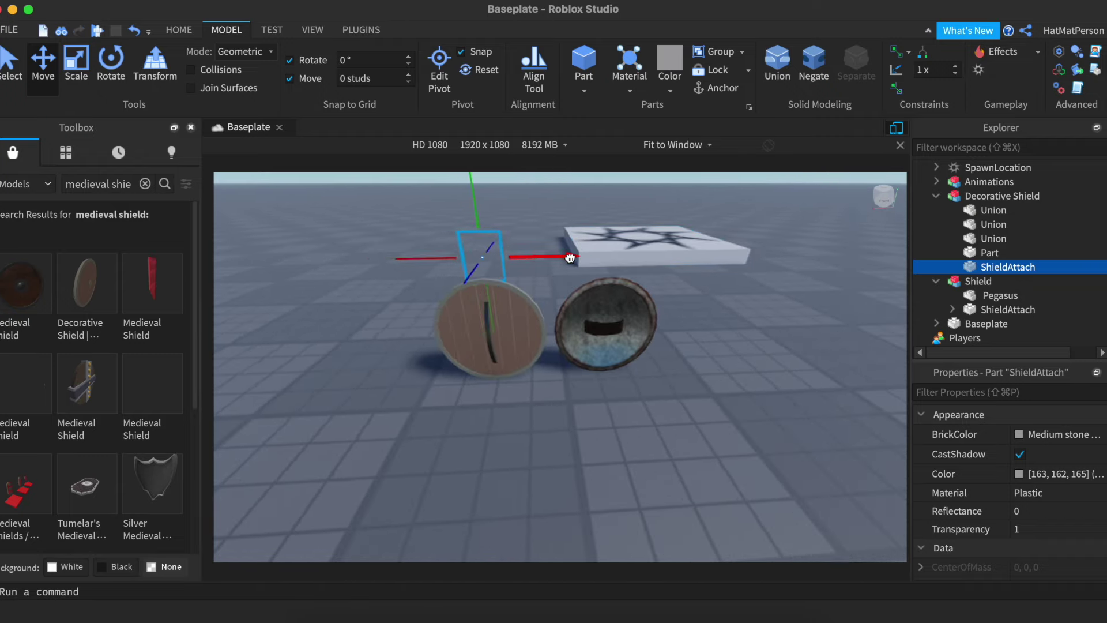
# Step: Lower the Decorative Shield's ShieldAttach part to handle height and shift it in depth to sit against the handle
pyautogui.moveTo(477, 238); pyautogui.dragTo(479, 281)
pyautogui.press('a')
pyautogui.moveTo(478, 281); pyautogui.dragTo(562, 312, button='right')
pyautogui.moveTo(572, 324); pyautogui.dragTo(615, 327)
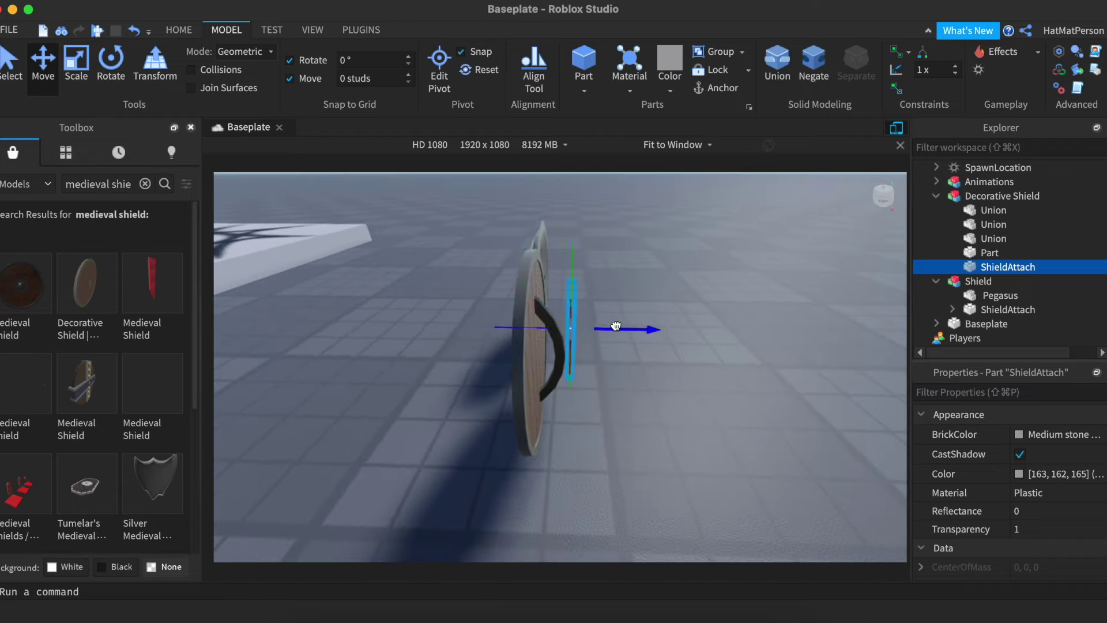
pyautogui.moveTo(560, 277); pyautogui.dragTo(561, 300)
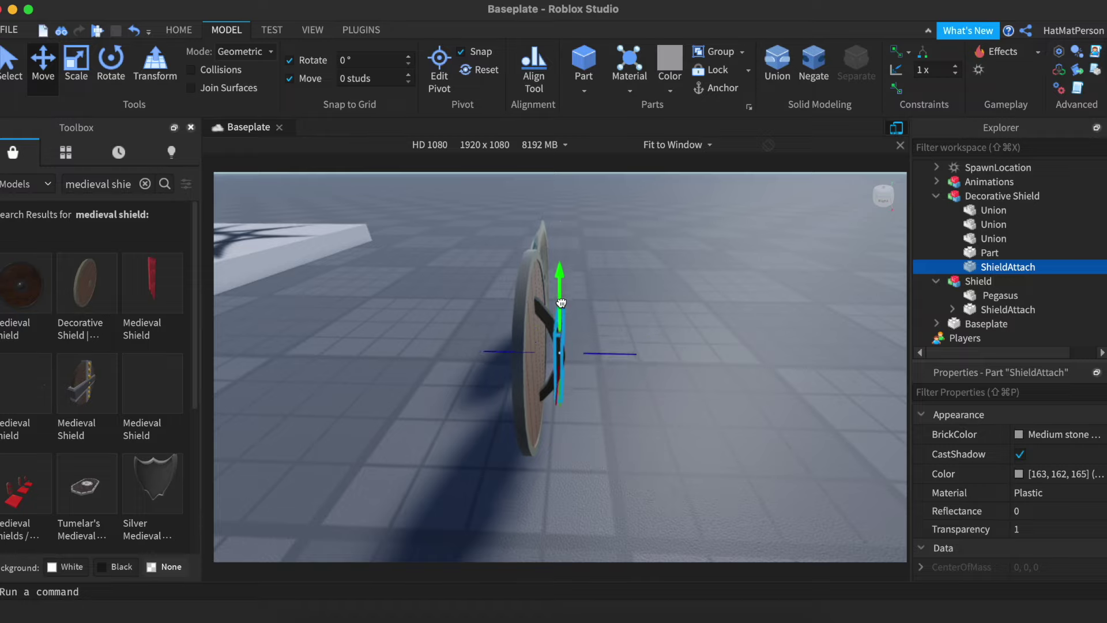
# Step: Shift the ShieldAttach part slightly sideways to center it on the wooden shield's handle
pyautogui.press('f')
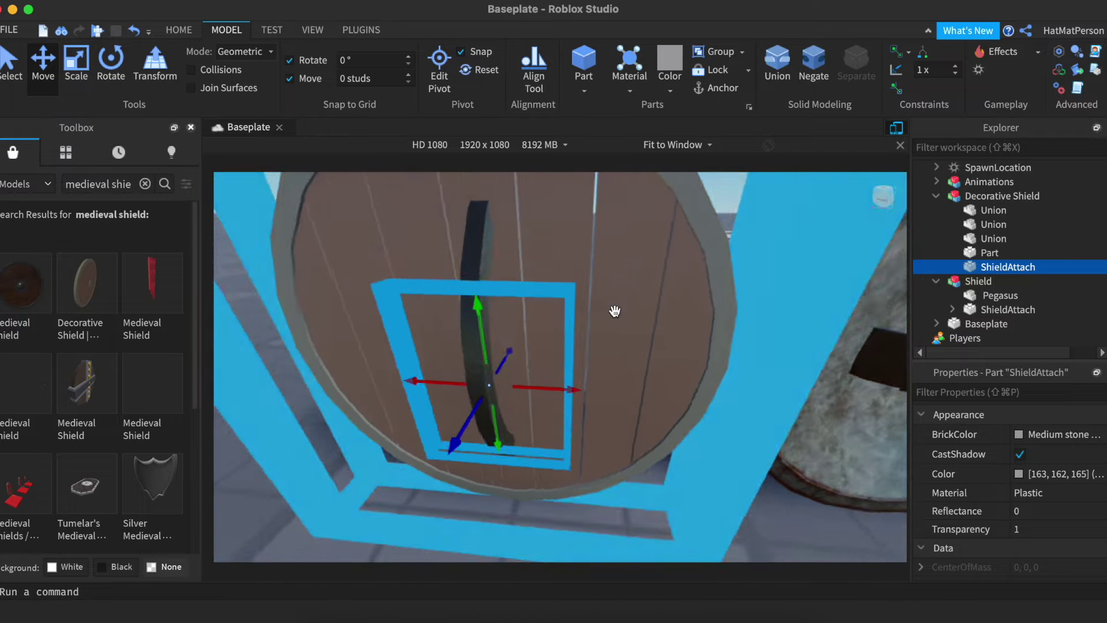
pyautogui.moveTo(616, 311); pyautogui.dragTo(615, 312, button='right')
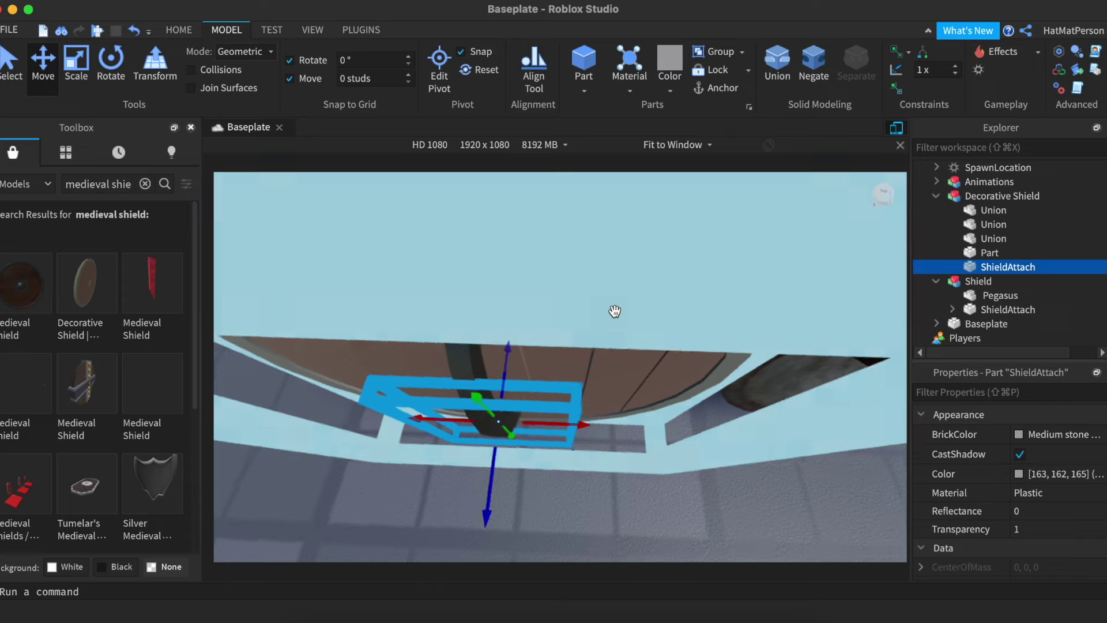
pyautogui.moveTo(543, 427); pyautogui.dragTo(528, 425)
pyautogui.moveTo(528, 424); pyautogui.dragTo(695, 333, button='right')
# Step: Compare the ShieldAttach placement on the Shield model with its placement on the Decorative Shield
pyautogui.click(994, 309)
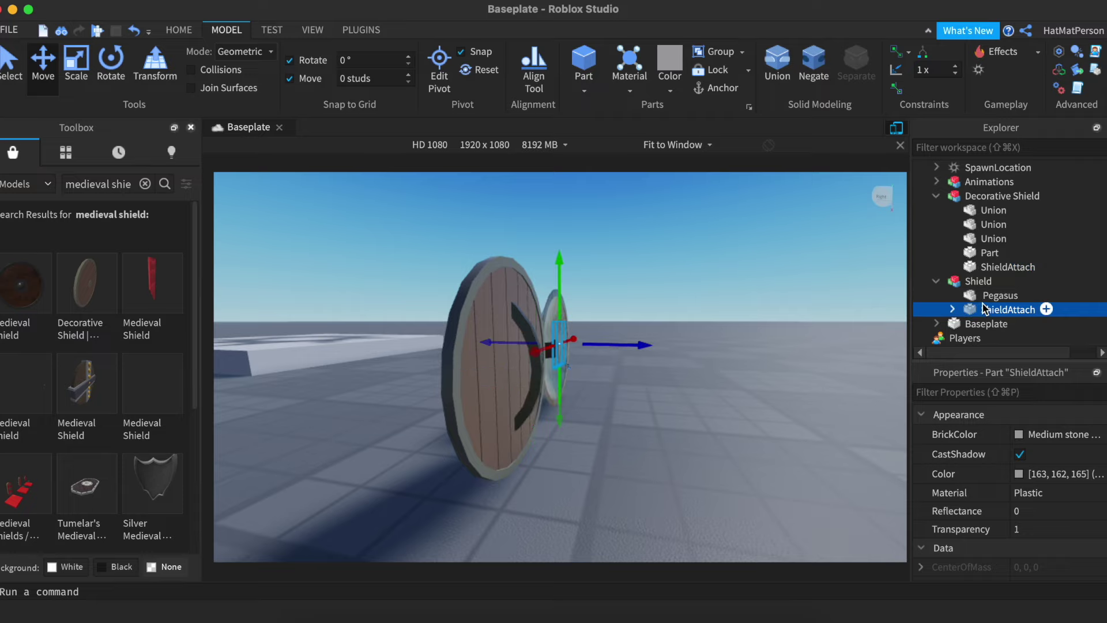
pyautogui.press('f')
pyautogui.scroll(6, 724, 311)
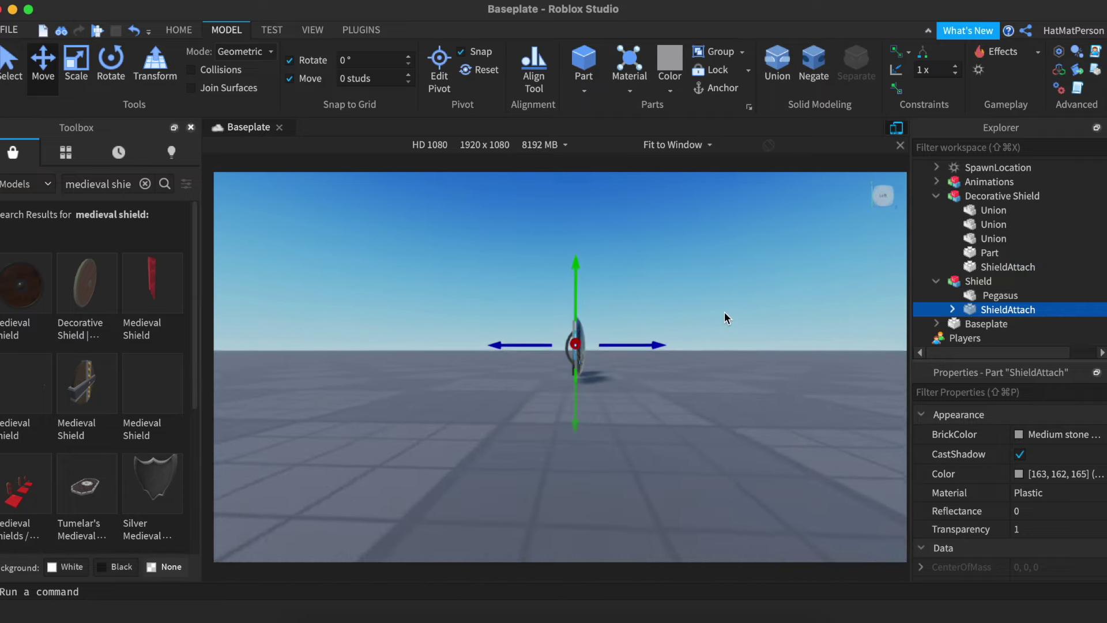
pyautogui.scroll(-3, 724, 311)
pyautogui.moveTo(724, 311); pyautogui.dragTo(725, 311, button='right')
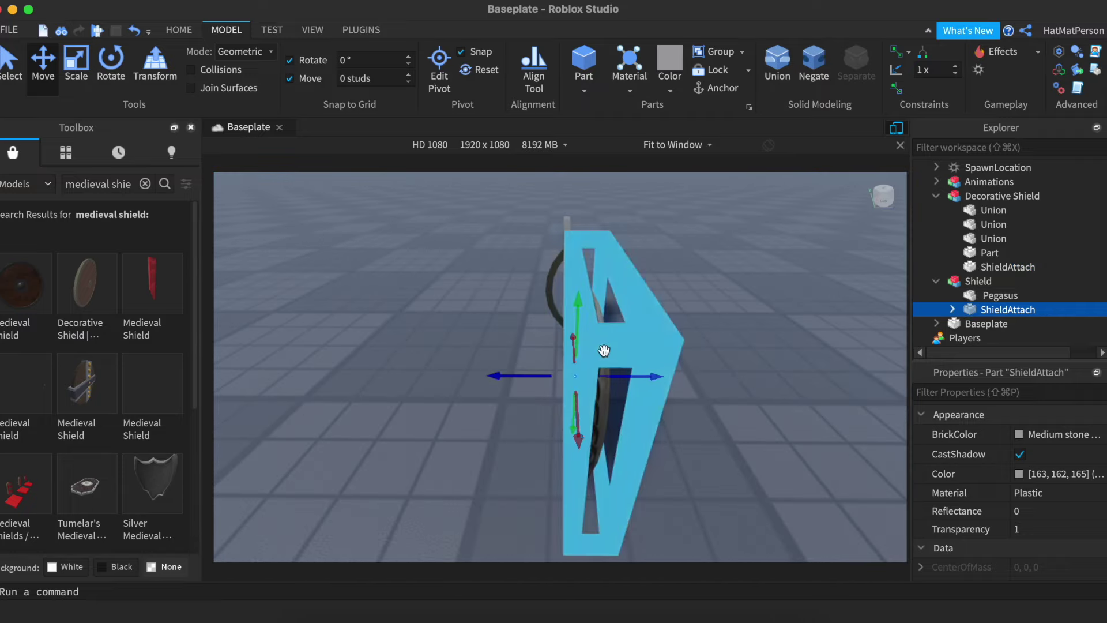
pyautogui.press('a')
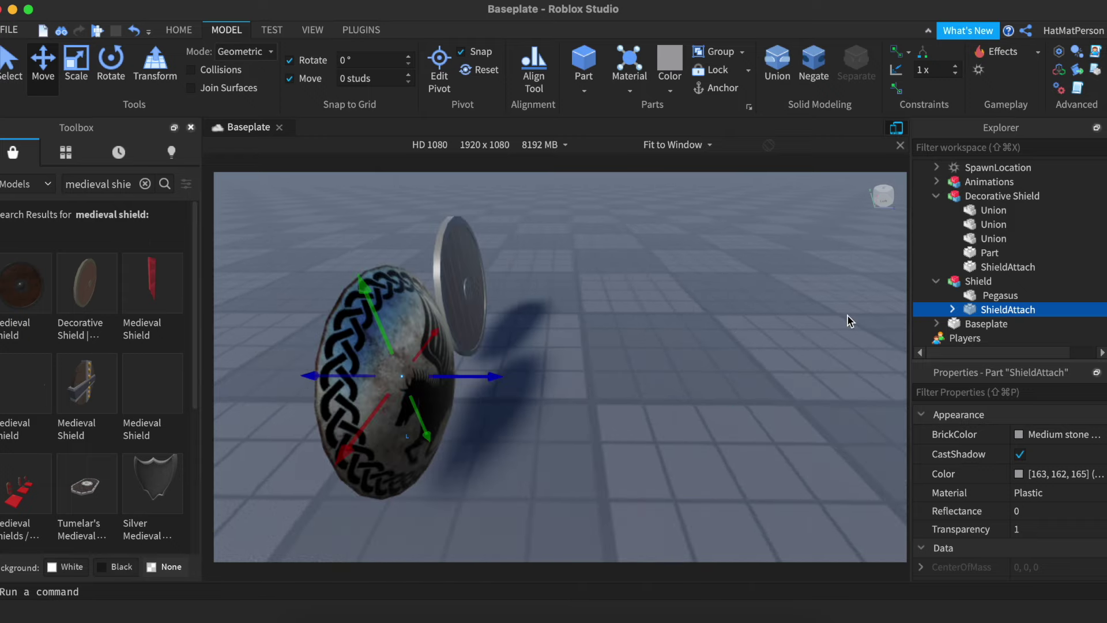
pyautogui.click(980, 266)
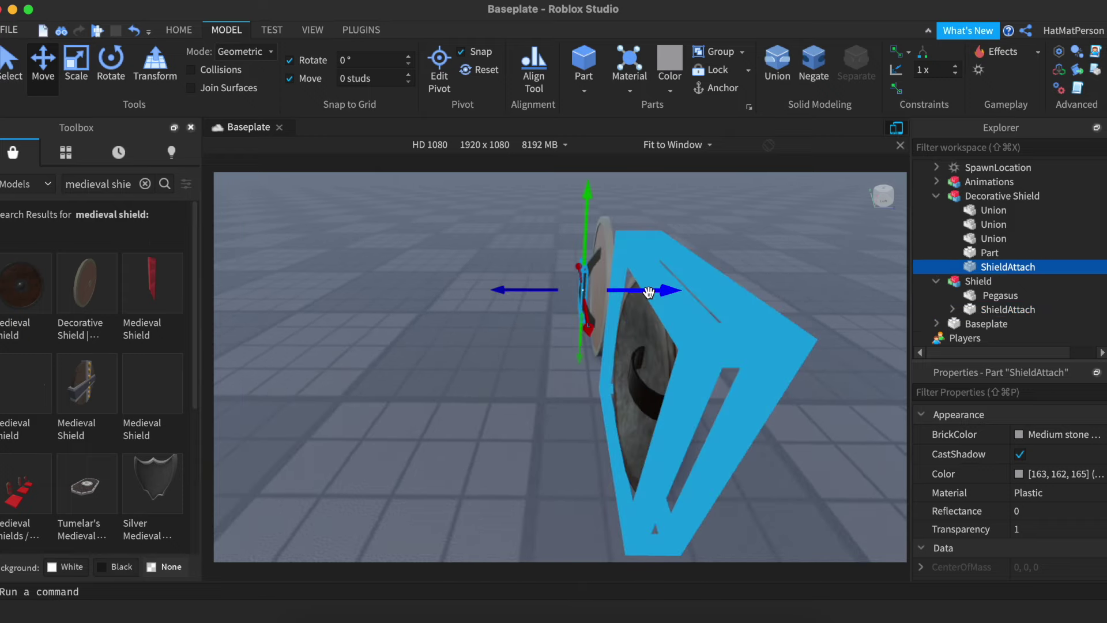
pyautogui.press('a')
pyautogui.moveTo(624, 261); pyautogui.dragTo(624, 261, button='right')
pyautogui.press('w')
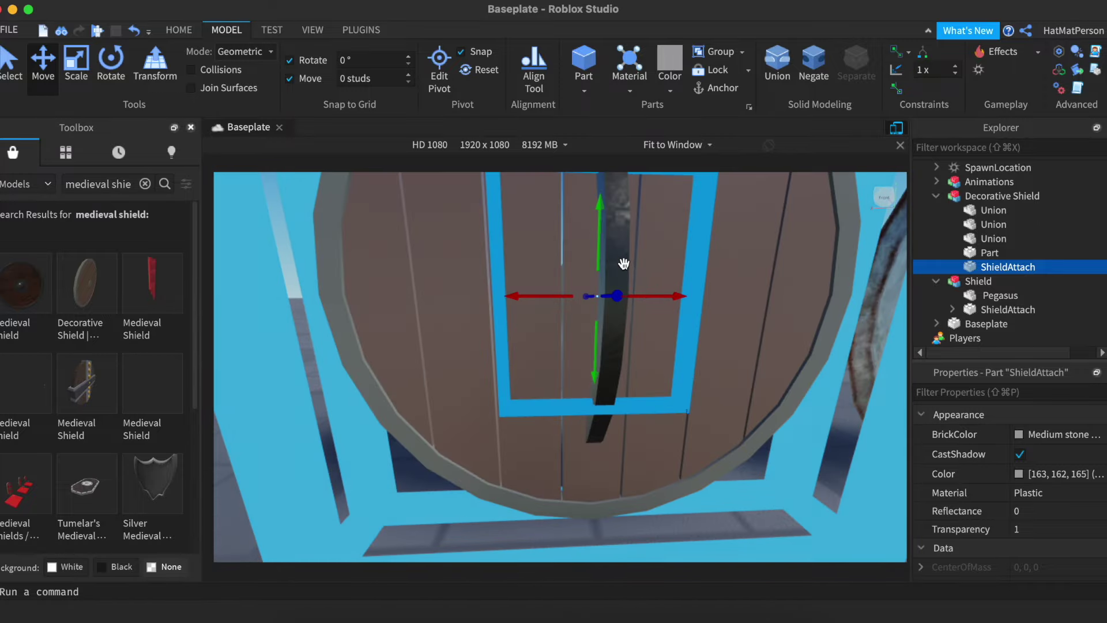
pyautogui.scroll(-5, 624, 263)
pyautogui.press('d')
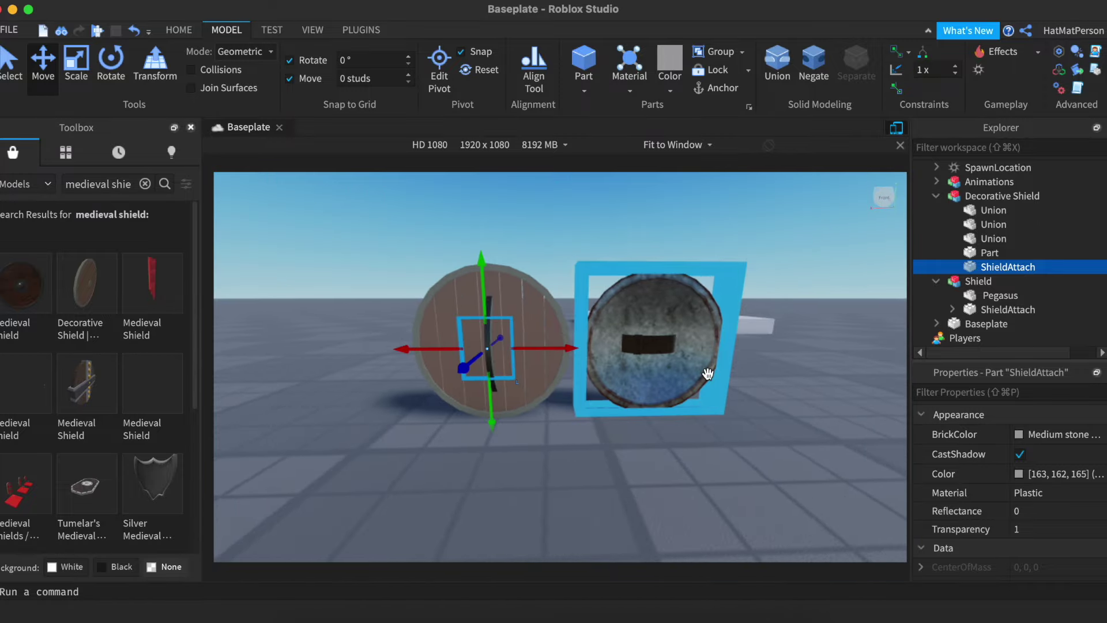
pyautogui.press('a')
pyautogui.press('d')
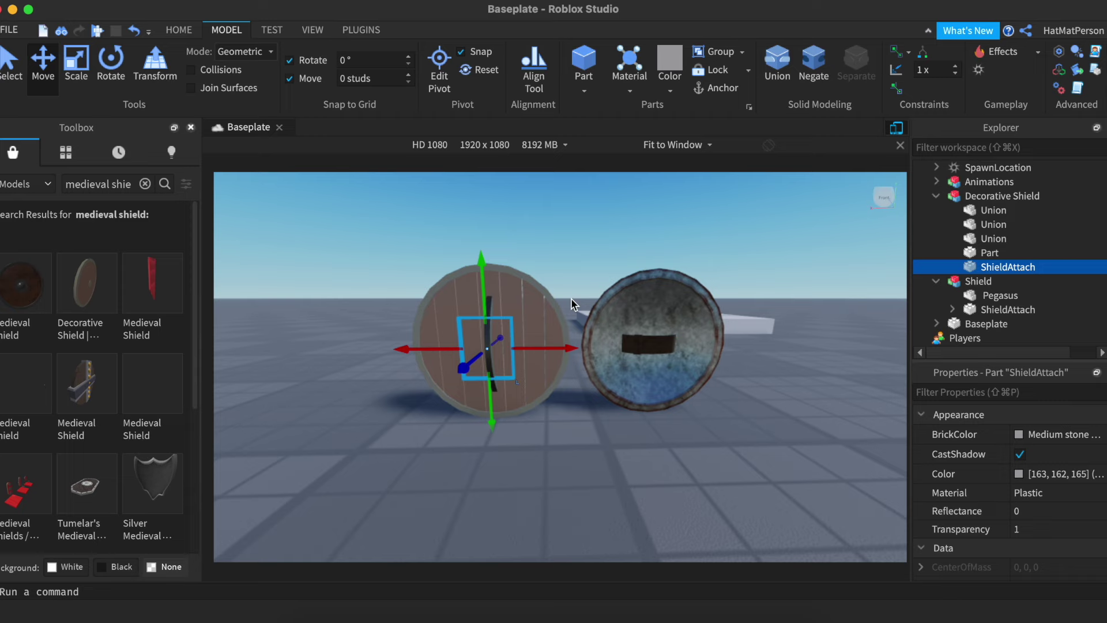
pyautogui.click(571, 298)
pyautogui.press('a')
pyautogui.press('d')
# Step: Fine-tune the sideways position of the Decorative Shield's ShieldAttach part and check its fit against the handle
pyautogui.click(1002, 268)
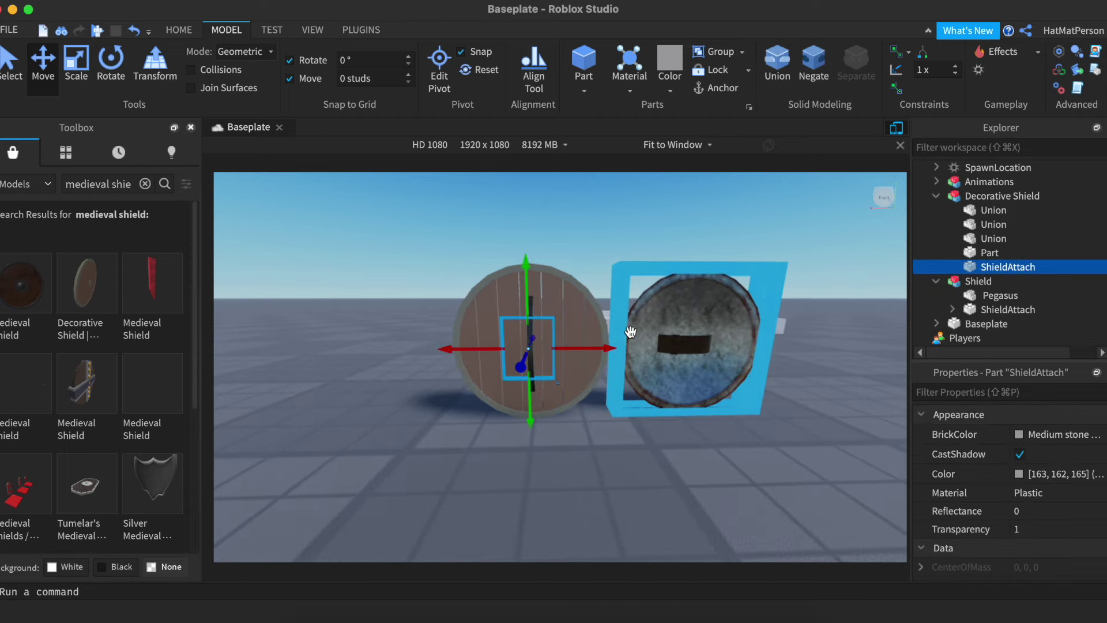
pyautogui.press('f')
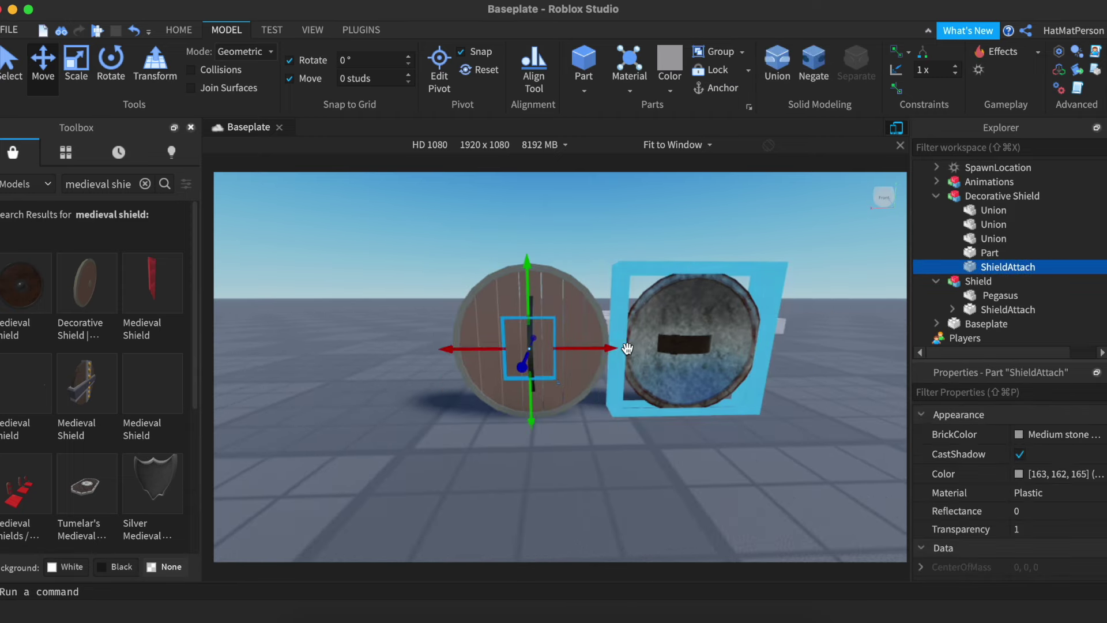
pyautogui.scroll(-3, 627, 350)
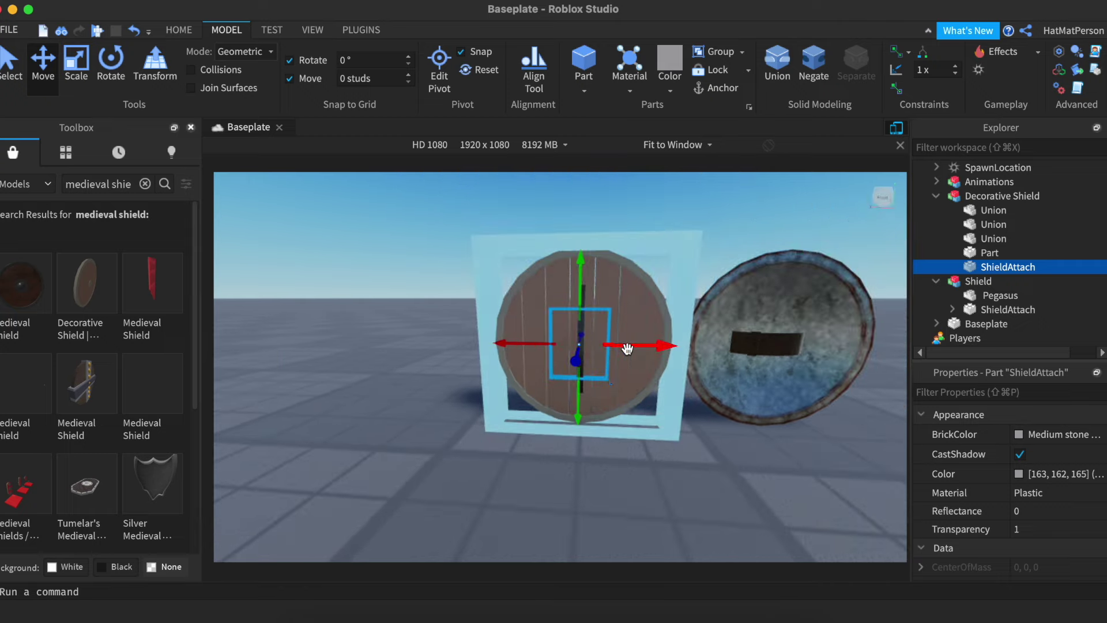
pyautogui.scroll(3, 628, 350)
pyautogui.moveTo(628, 349); pyautogui.dragTo(629, 349, button='right')
pyautogui.scroll(3, 628, 349)
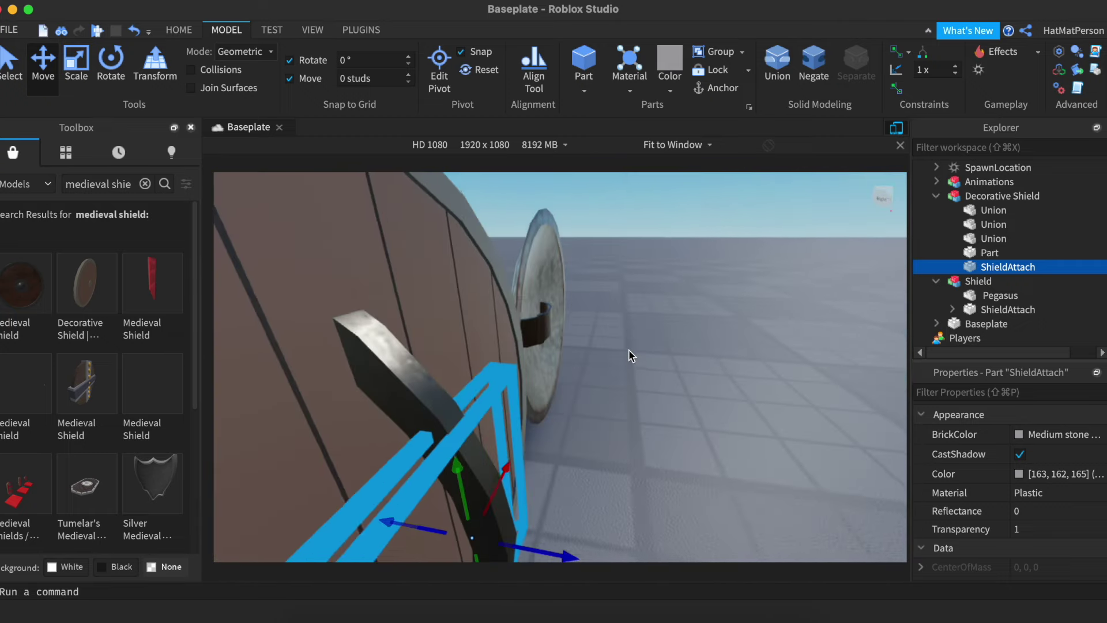
pyautogui.scroll(-5, 629, 349)
pyautogui.moveTo(691, 406); pyautogui.dragTo(780, 375, button='right')
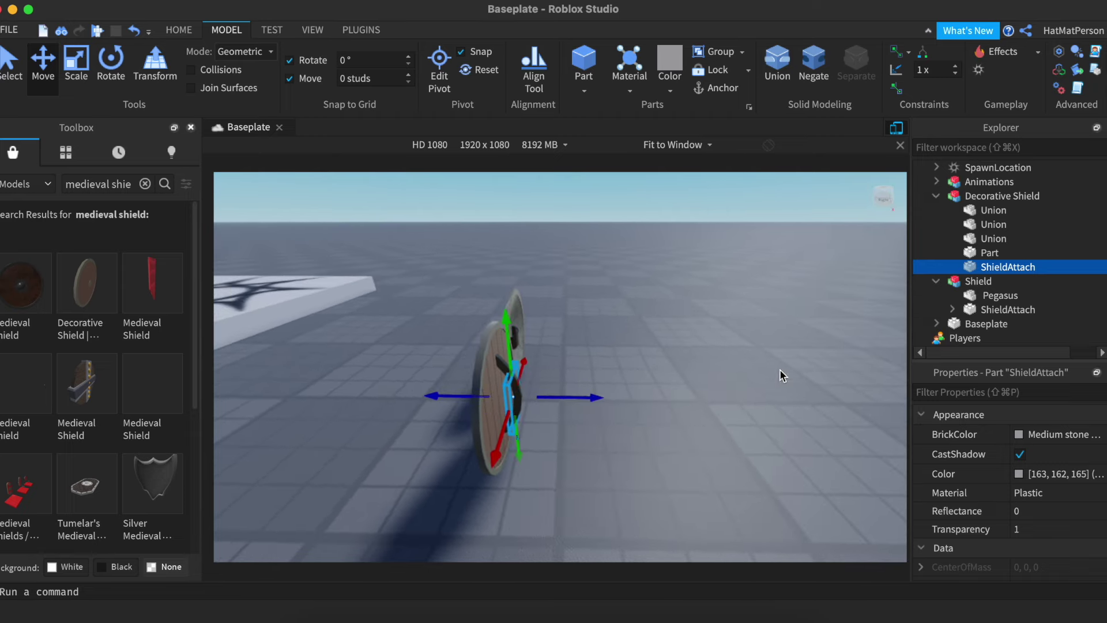
# Step: Run the Advanced Melee System's Initalize Tool command on the Decorative Shield model to weld its parts to ShieldAttach
pyautogui.click(986, 199)
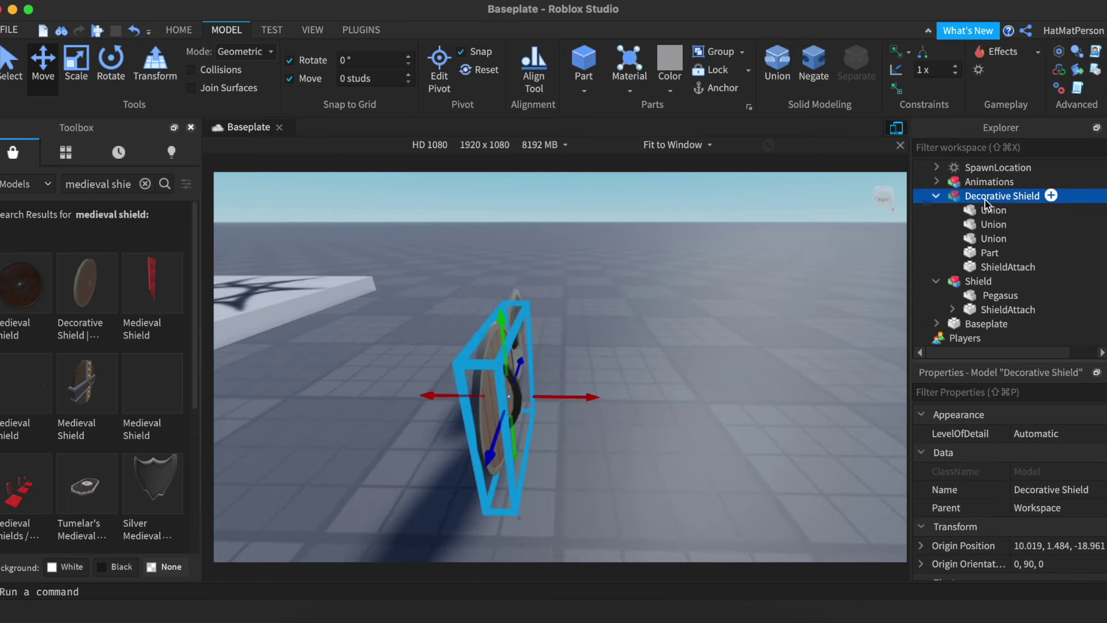
pyautogui.click(352, 32)
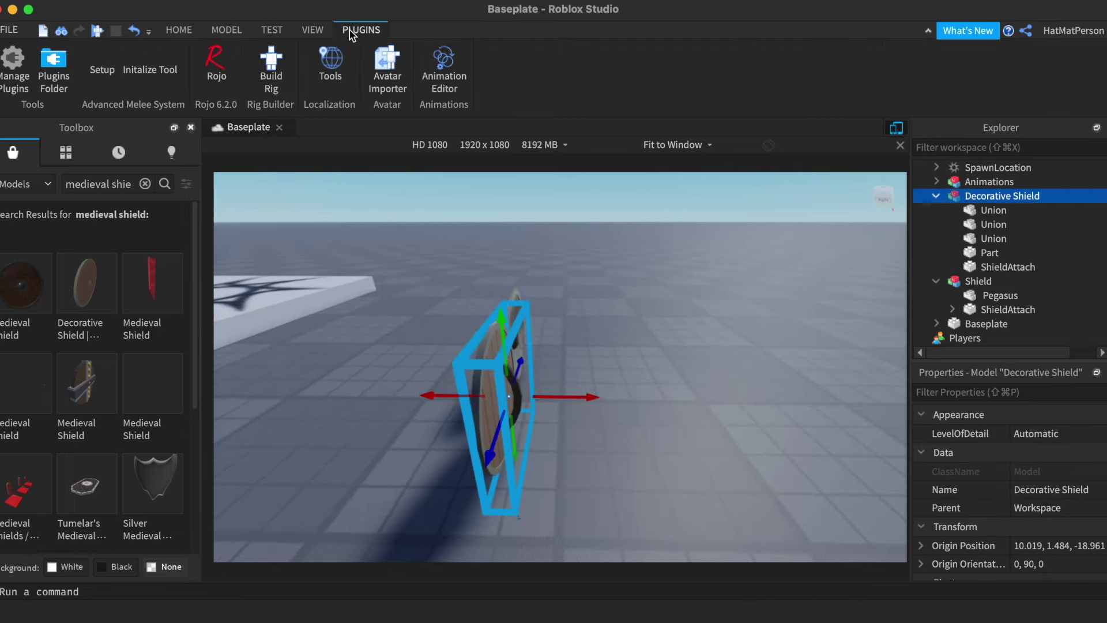
pyautogui.click(150, 61)
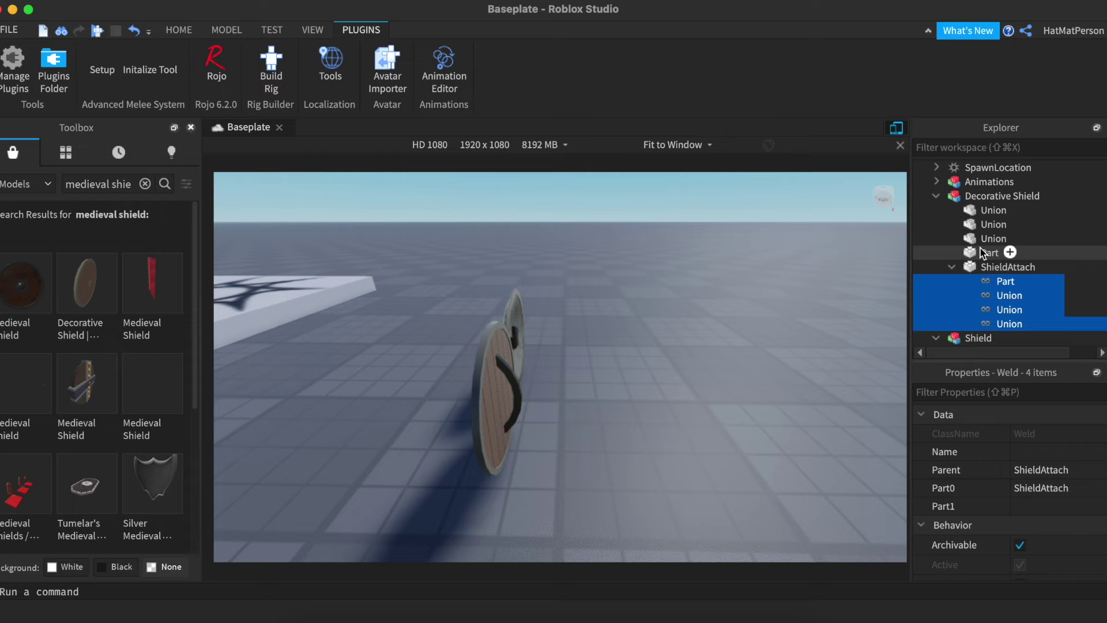
pyautogui.click(952, 266)
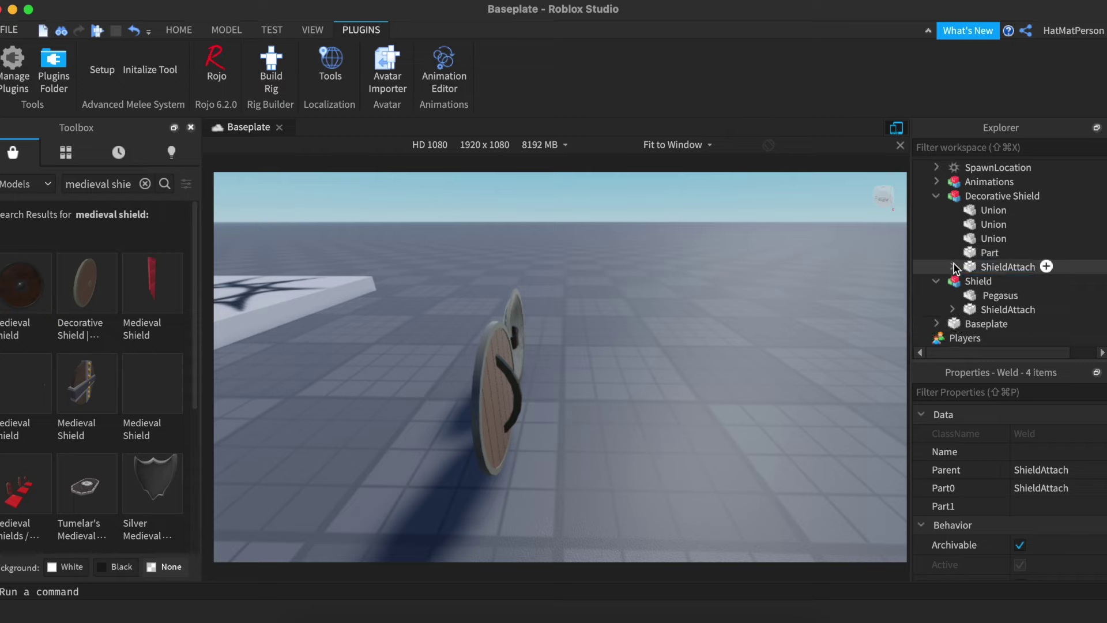
# Step: Rename the Decorative Shield model to Wooden and collapse it in the hierarchy
pyautogui.click(954, 199)
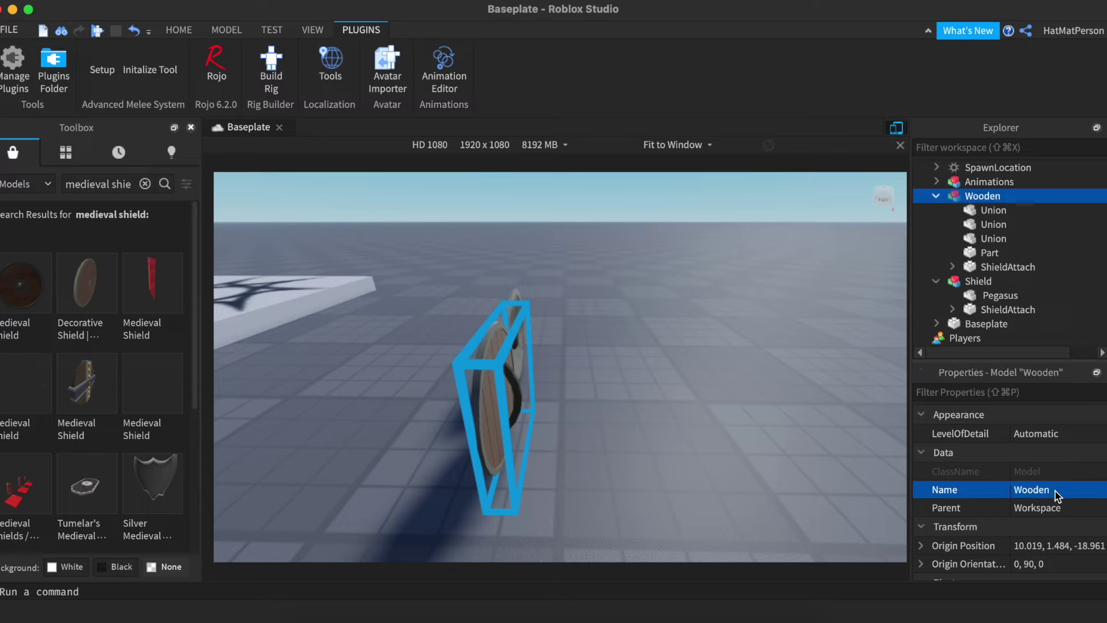
pyautogui.click(935, 196)
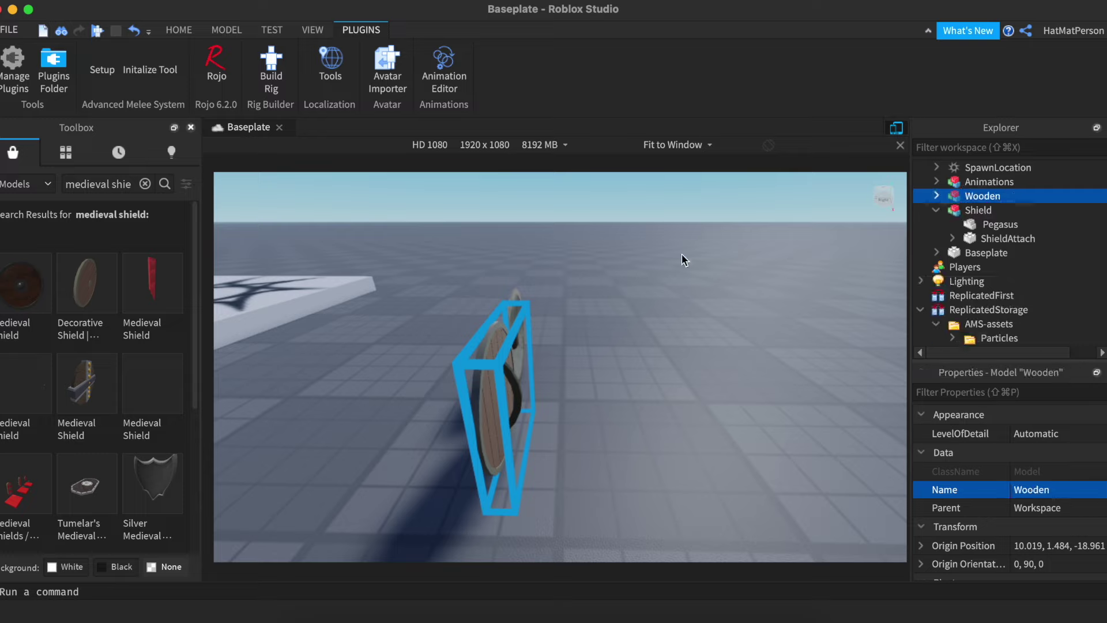
# Step: Delete the reference Shield model and move the Wooden model from the Workspace into the Tools folder of AMS-assets
pyautogui.click(518, 294)
pyautogui.press('Delete')
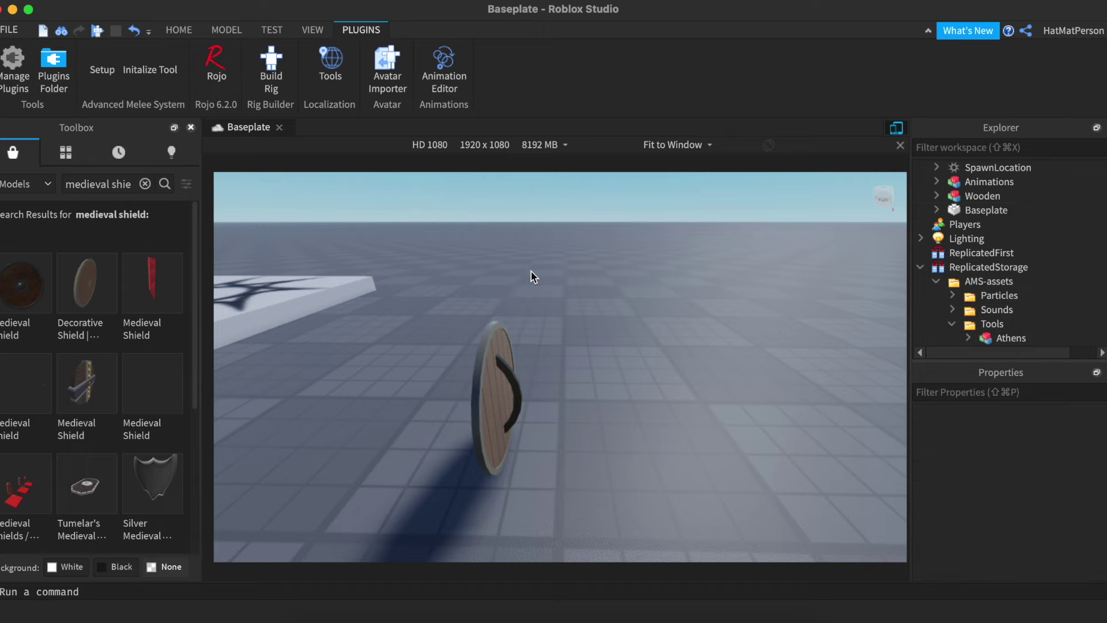
pyautogui.click(507, 388)
pyautogui.moveTo(623, 394); pyautogui.dragTo(623, 396, button='right')
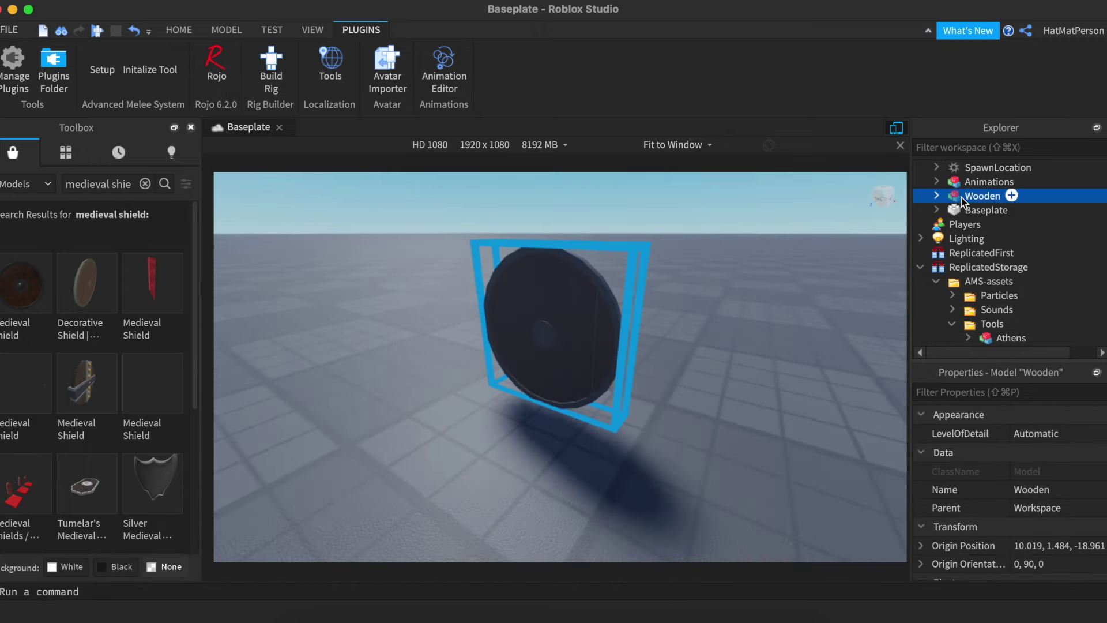
pyautogui.moveTo(1000, 213); pyautogui.dragTo(993, 324)
pyautogui.scroll(3, 1024, 288)
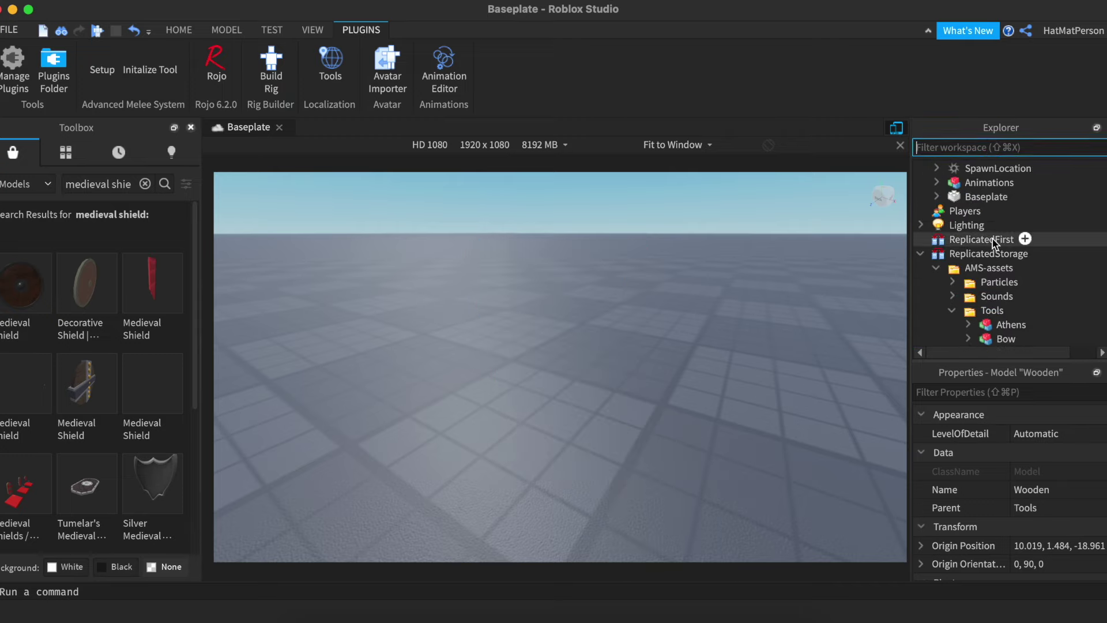
# Step: Open the Config script in AMS-shared and add the line Wooden = "Shield", after the Dory entry in its Tools table
pyautogui.scroll(-2, 980, 240)
pyautogui.click(936, 221)
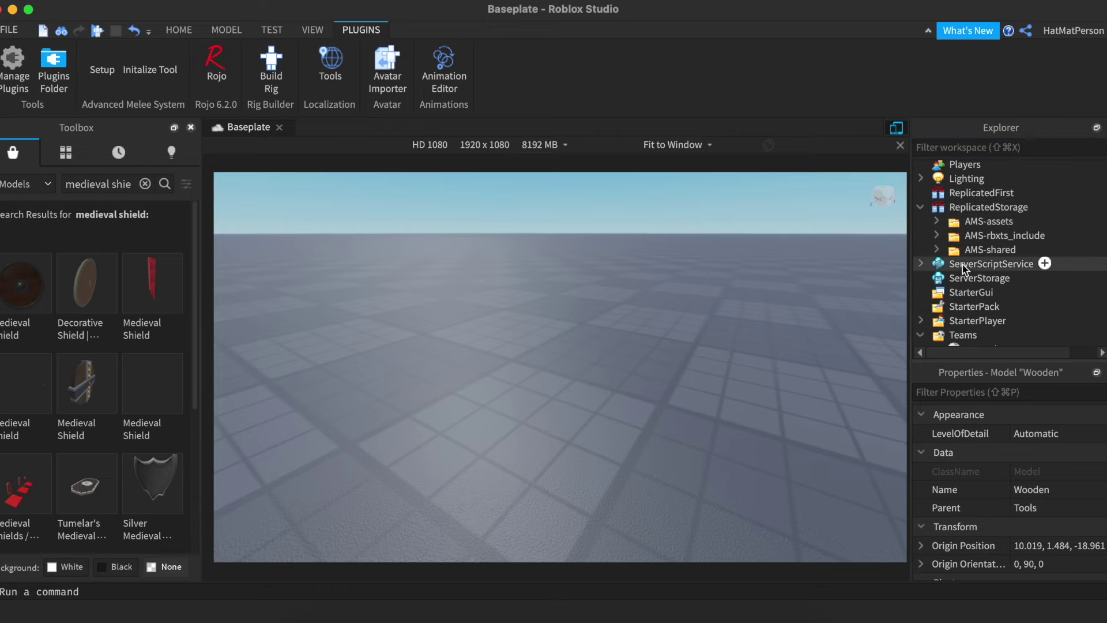
pyautogui.click(936, 250)
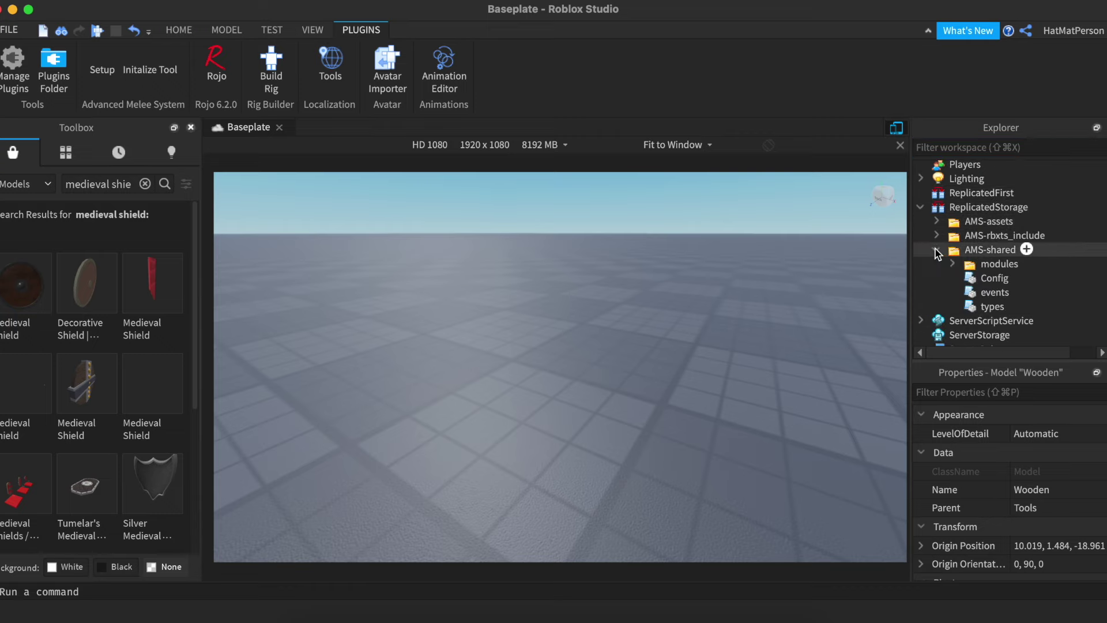
pyautogui.doubleClick(958, 278)
pyautogui.scroll(-15, 455, 190)
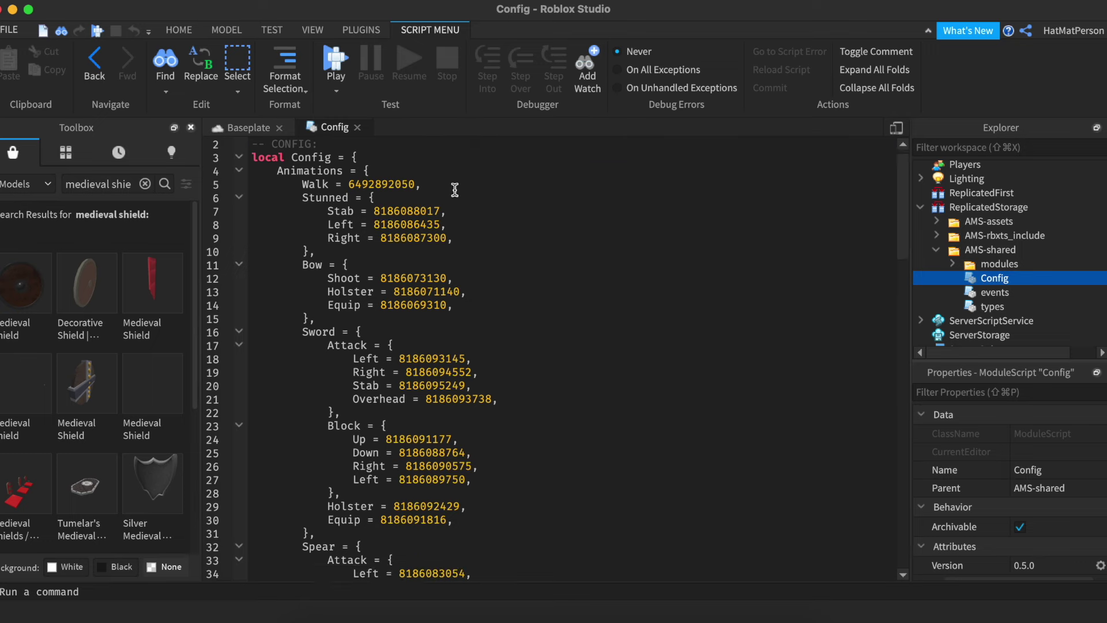
pyautogui.scroll(-8, 455, 190)
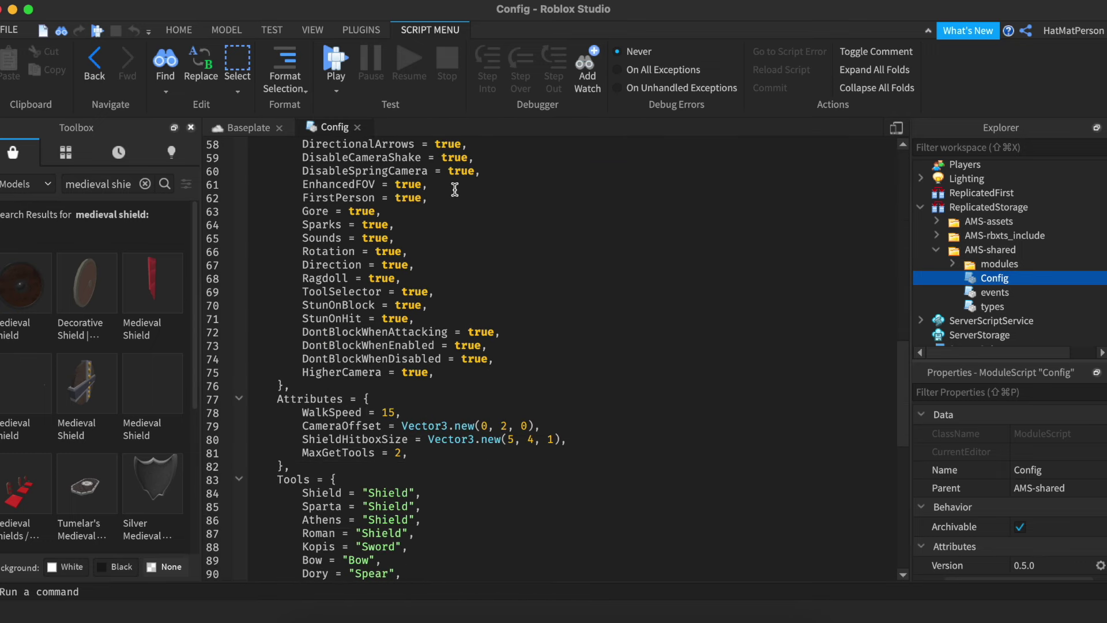
pyautogui.click(418, 383)
pyautogui.press('Return')
pyautogui.write('Wooden = "Shield",')
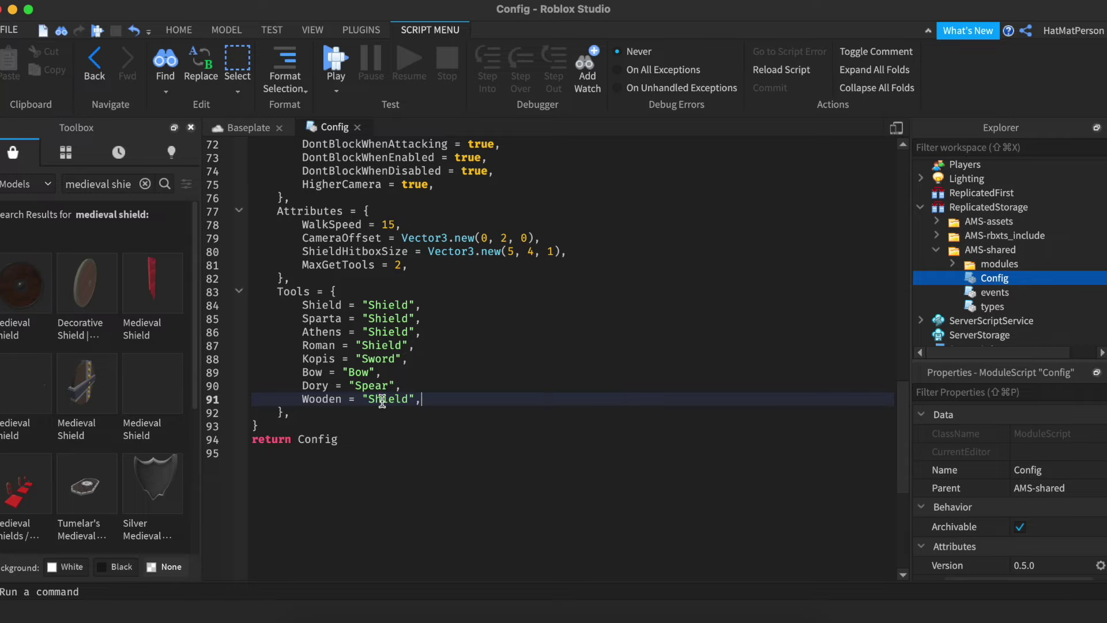
# Step: Rename the Sparta model under the Neutral team to Wooden
pyautogui.scroll(-6, 980, 259)
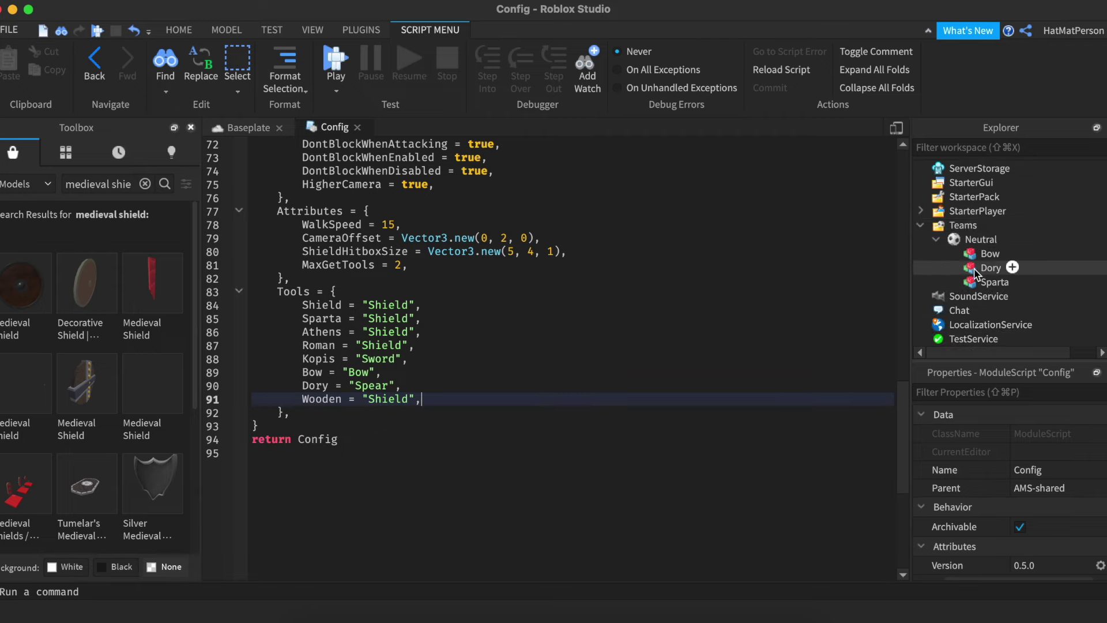
pyautogui.click(993, 282)
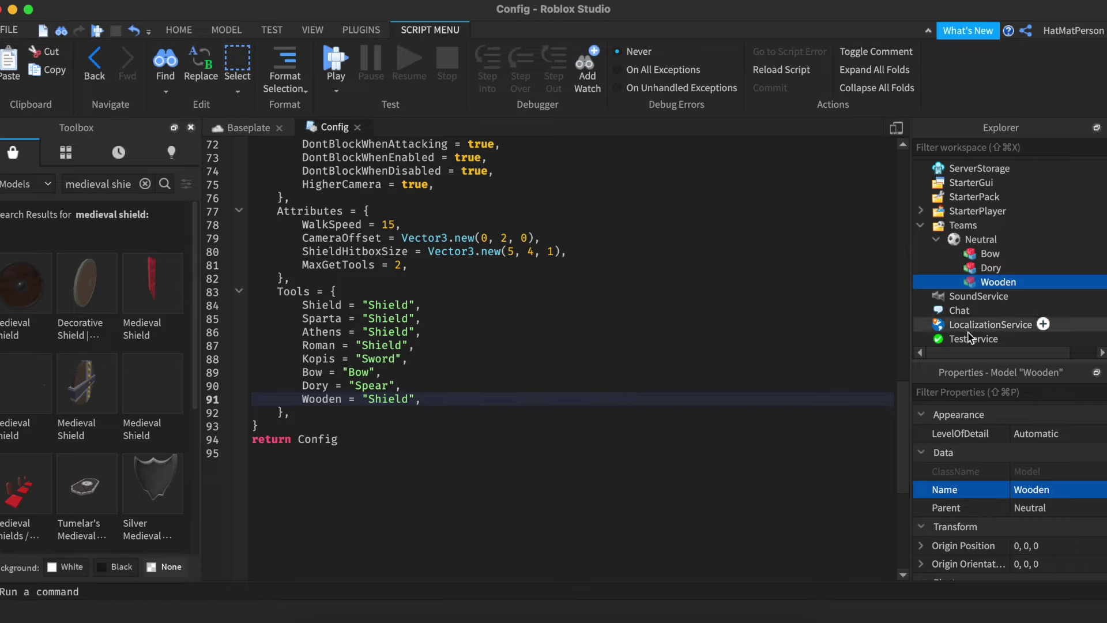
# Step: Start a play test, choose the Wooden shield and the Bow, and try out the Bow while walking
pyautogui.click(336, 62)
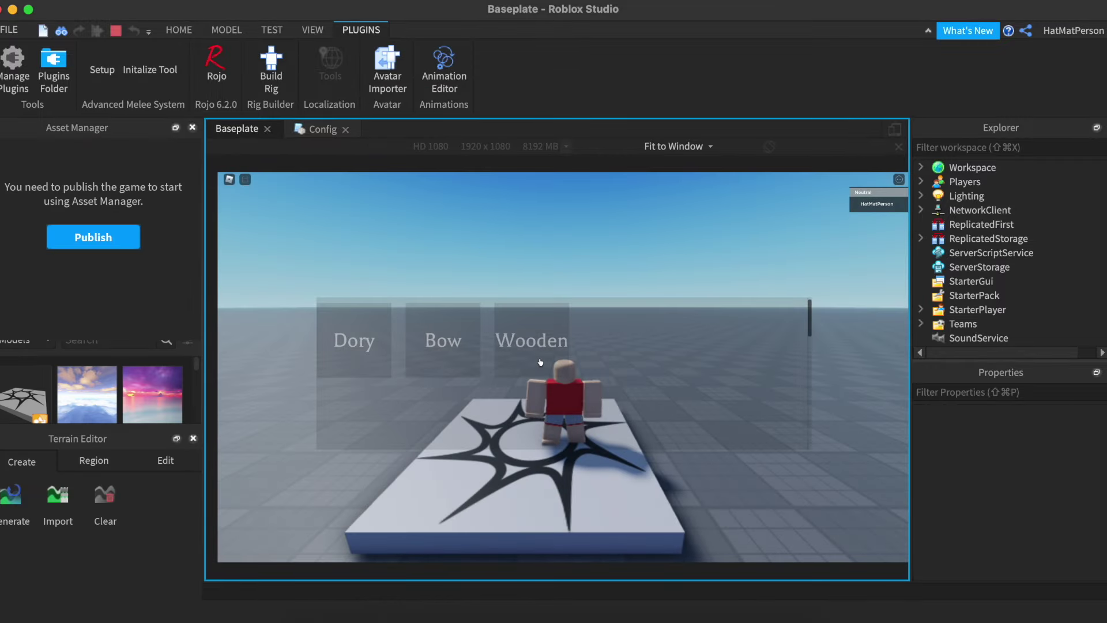
pyautogui.click(540, 362)
pyautogui.click(459, 349)
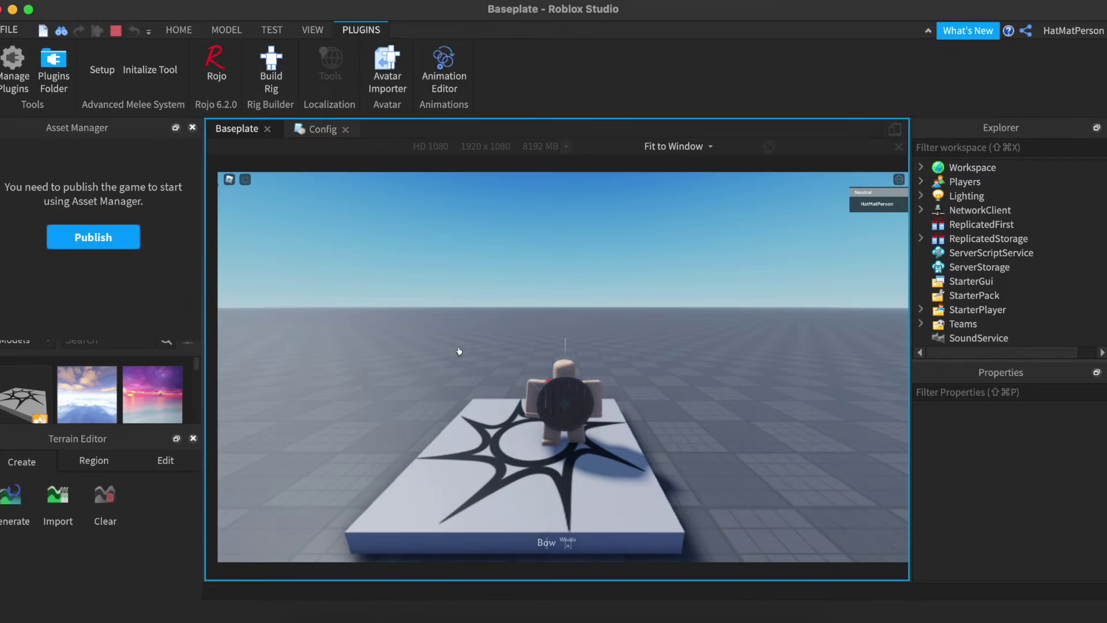
pyautogui.press('w')
pyautogui.press('s')
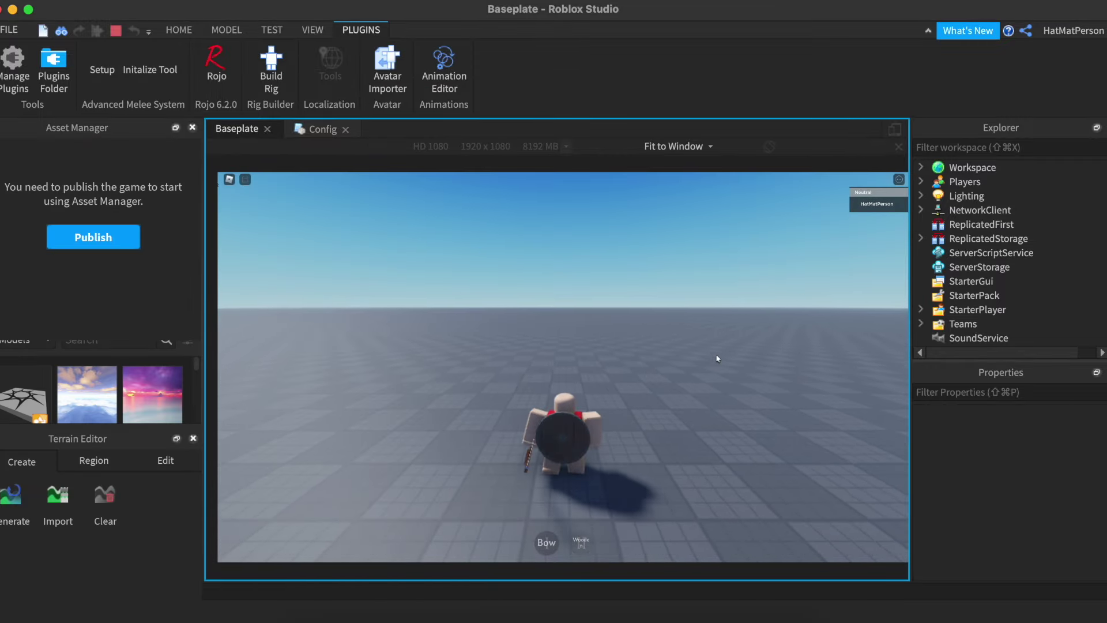
pyautogui.click(657, 354)
pyautogui.press('s')
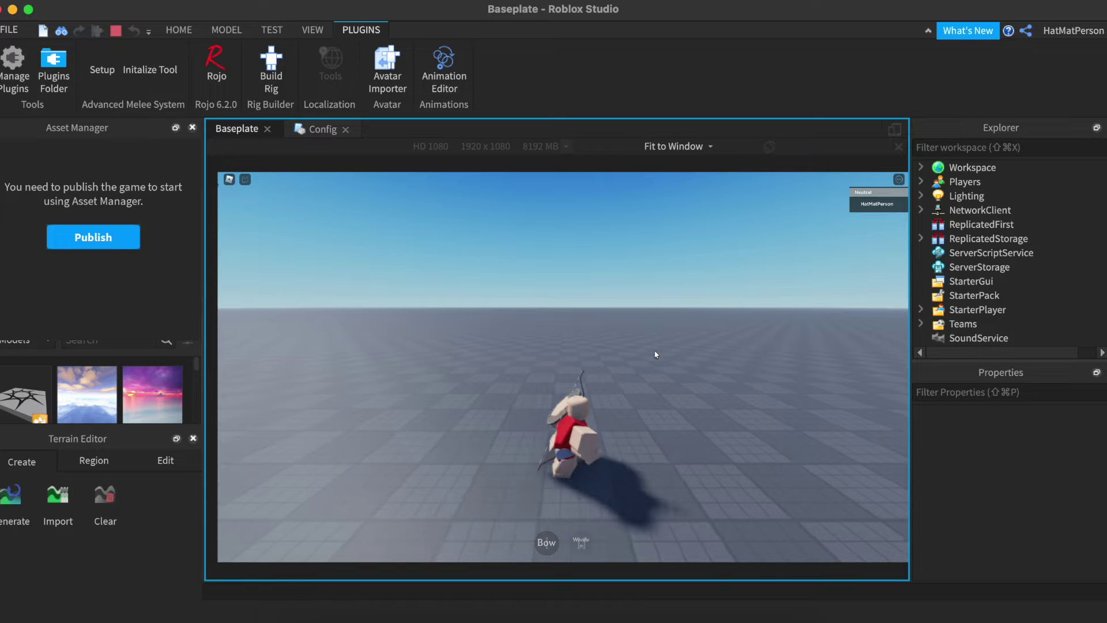
# Step: Equip the Wooden shield, walk around to check how the character holds it from several angles, and stop the play test
pyautogui.press('2')
pyautogui.press('s')
pyautogui.moveTo(655, 354); pyautogui.dragTo(611, 412, button='right')
pyautogui.press('a')
pyautogui.press('w')
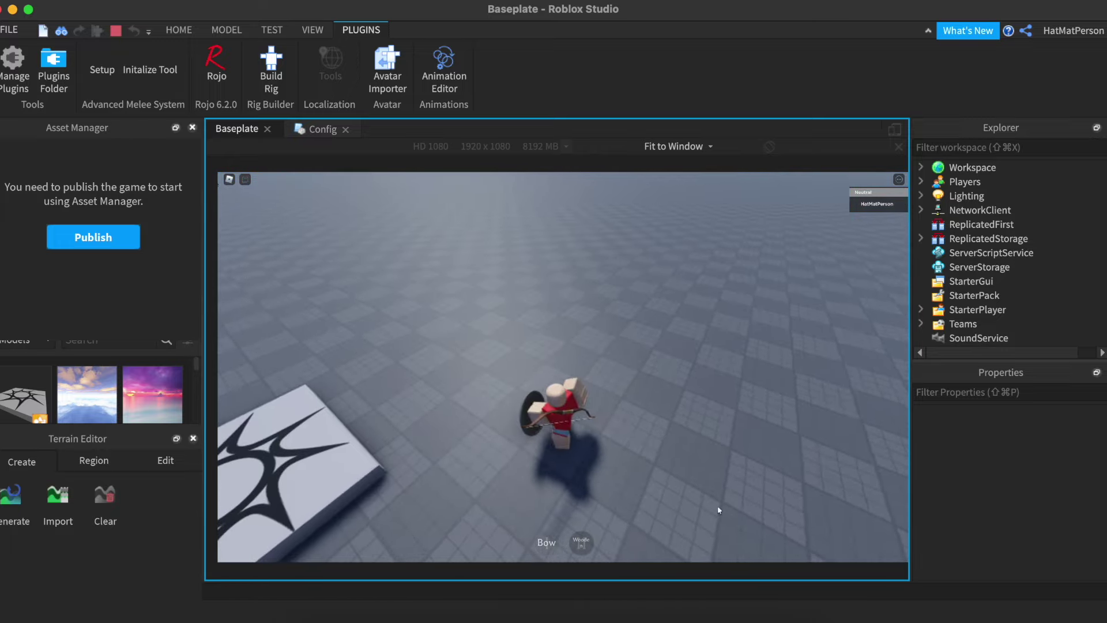
pyautogui.press('d')
pyautogui.moveTo(459, 254); pyautogui.dragTo(499, 213, button='right')
pyautogui.press('a')
pyautogui.press('s')
pyautogui.press('a')
pyautogui.press('d')
pyautogui.press('a')
pyautogui.press('w')
pyautogui.press('d')
pyautogui.press('s')
pyautogui.moveTo(640, 408); pyautogui.dragTo(639, 407, button='right')
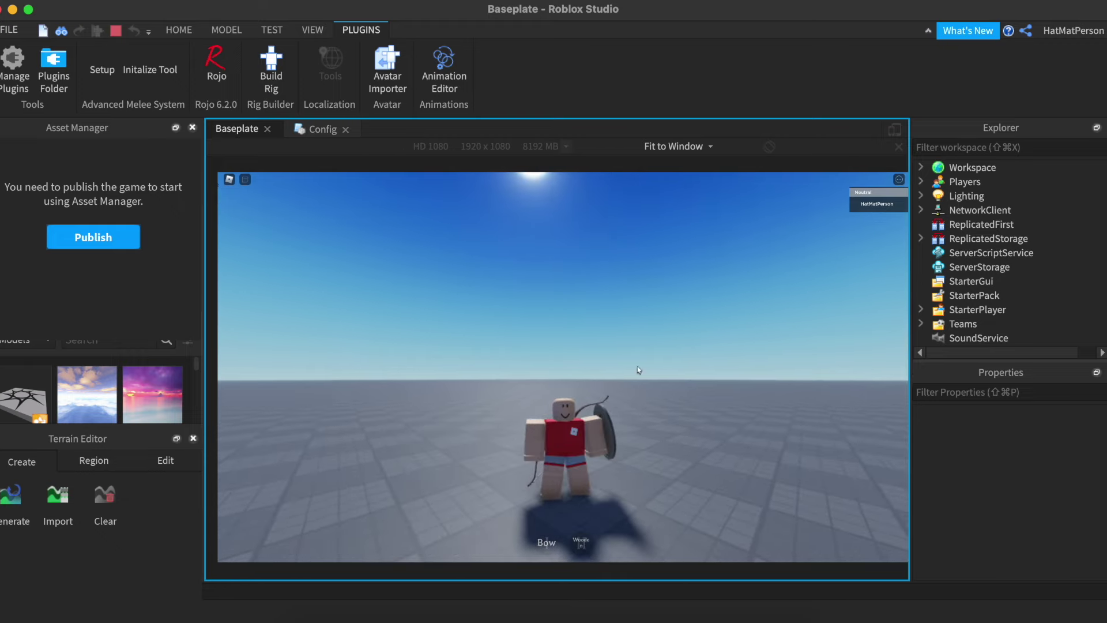
pyautogui.click(117, 32)
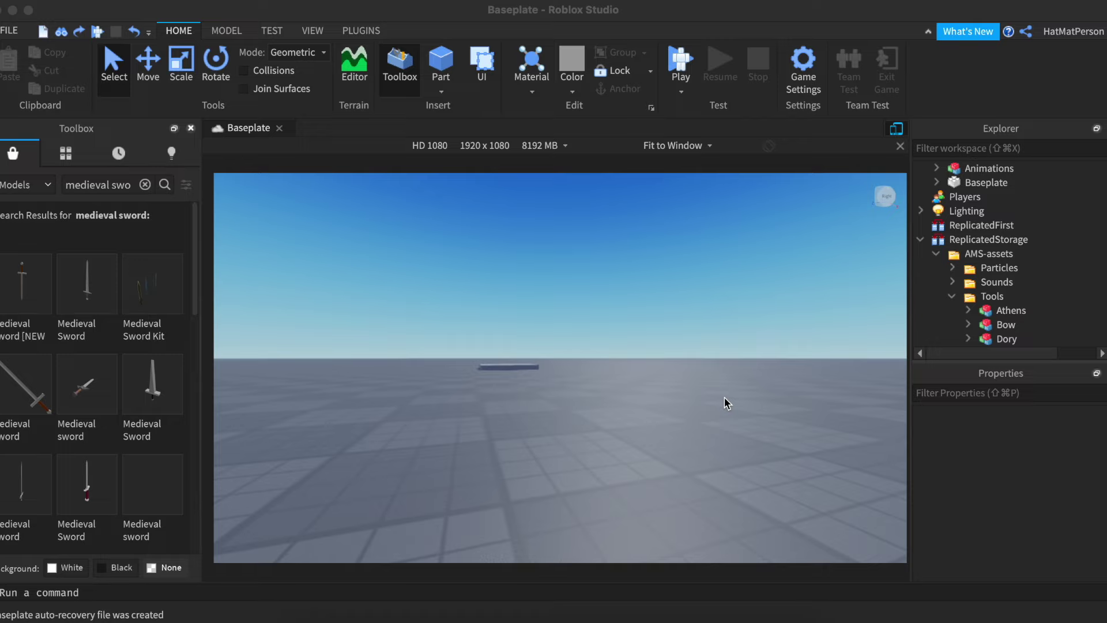
# Step: Insert the Medieval Sword tool into the Workspace instead of the starter pack and add an empty model named Sword
pyautogui.click(79, 324)
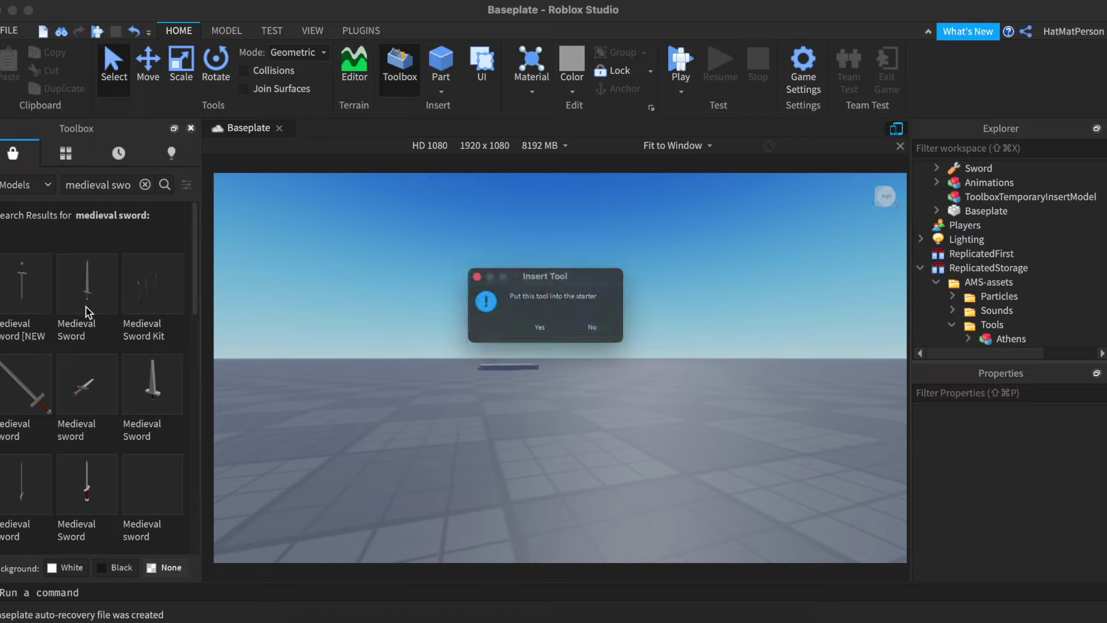
pyautogui.click(614, 331)
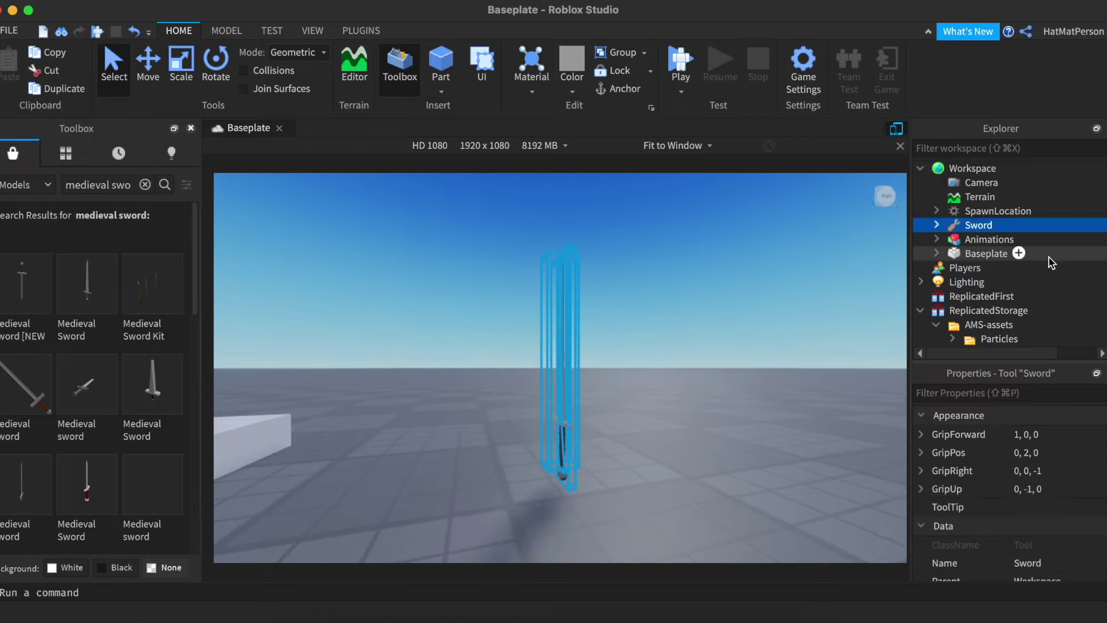
pyautogui.click(1007, 168)
pyautogui.write('model')
pyautogui.click(957, 215)
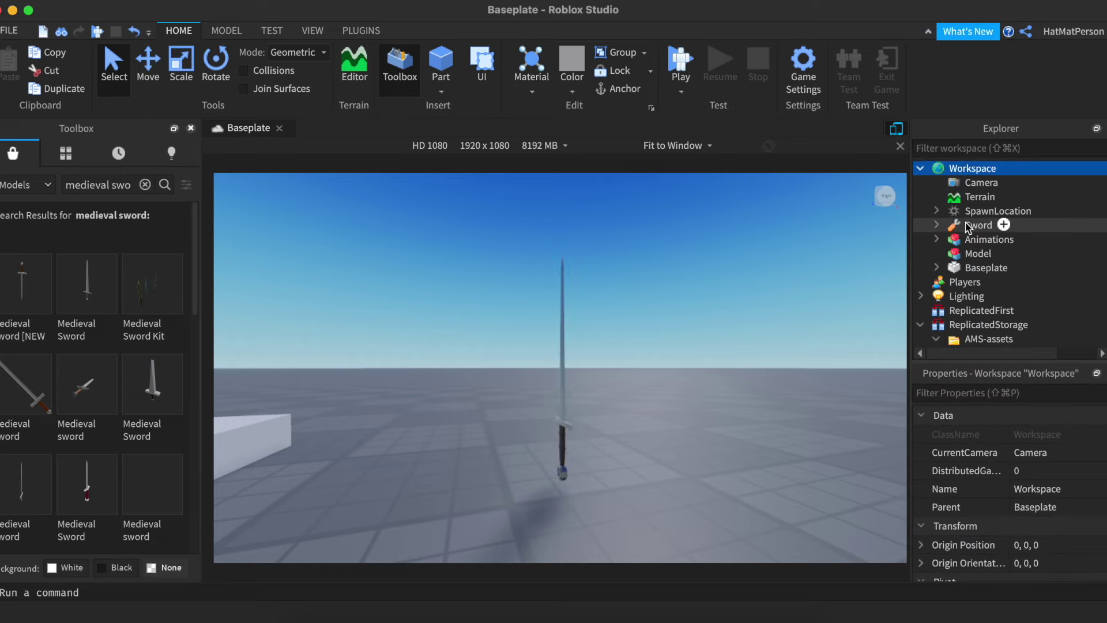
pyautogui.click(1049, 489)
pyautogui.write('Sword')
pyautogui.press('Return')
# Step: Move the two parts named Part from the Sword tool into the Sword model and delete the tool
pyautogui.click(936, 225)
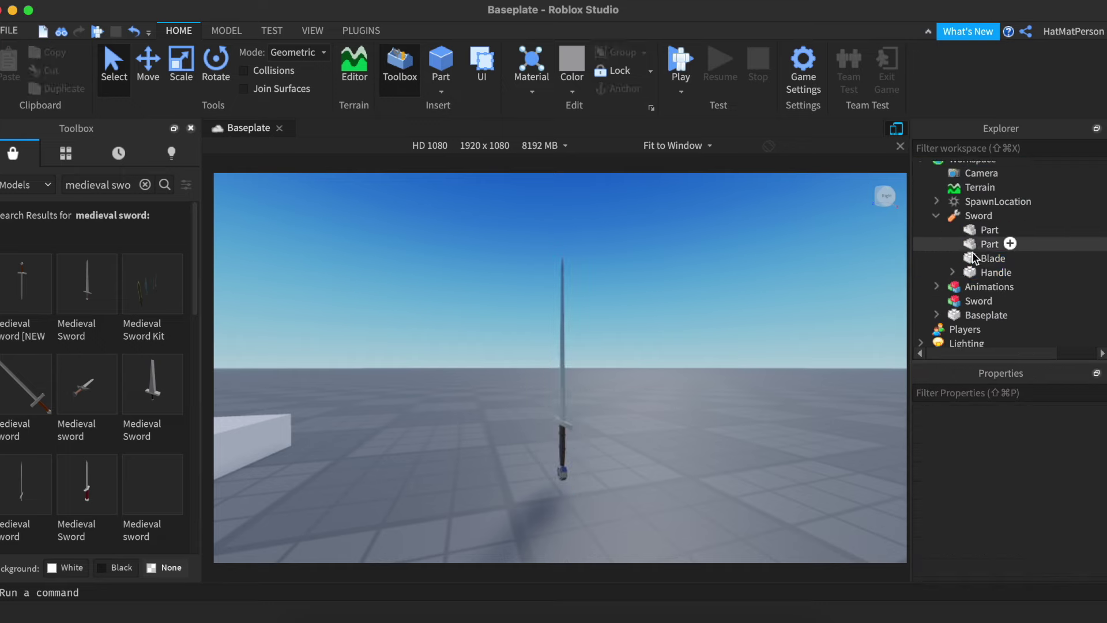
pyautogui.click(980, 244)
pyautogui.keyDown('shift'); pyautogui.click(979, 231); pyautogui.keyUp('shift')
pyautogui.moveTo(979, 231); pyautogui.dragTo(979, 272)
pyautogui.press('Delete')
# Step: Copy the Kopis model from the Tools folder and paste it into the Workspace
pyautogui.scroll(-10, 972, 229)
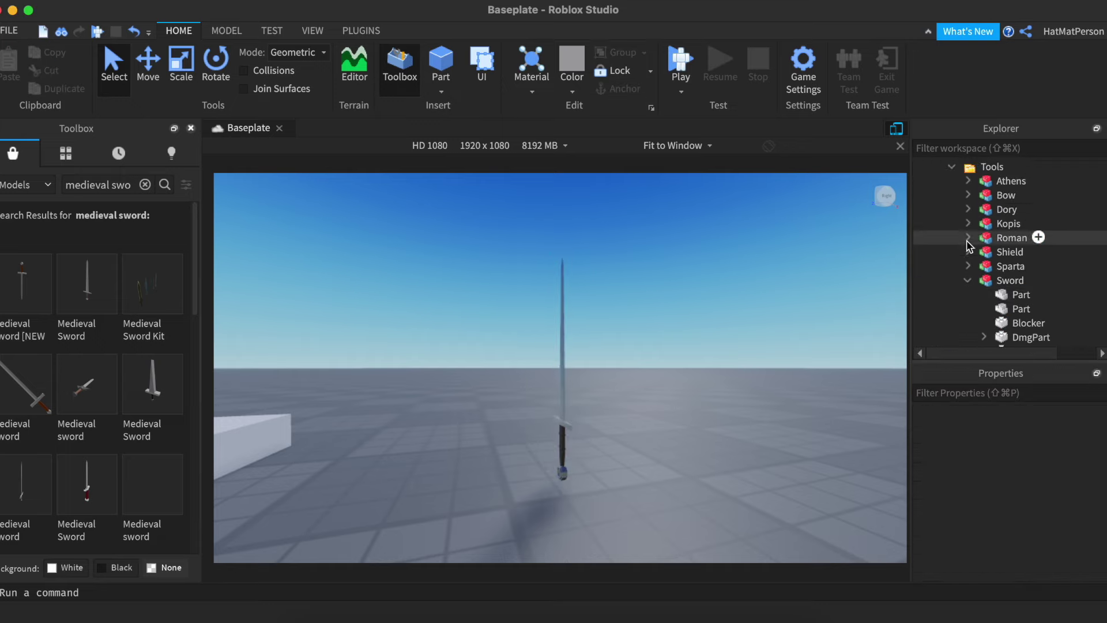
pyautogui.rightClick(1008, 224)
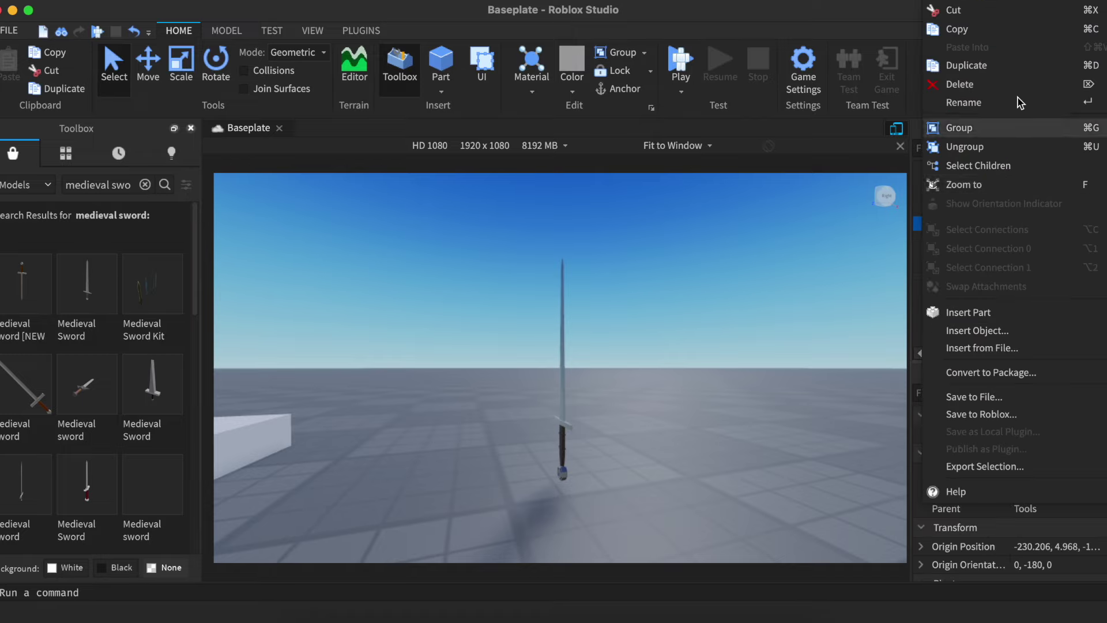
pyautogui.click(946, 35)
pyautogui.scroll(10, 1035, 280)
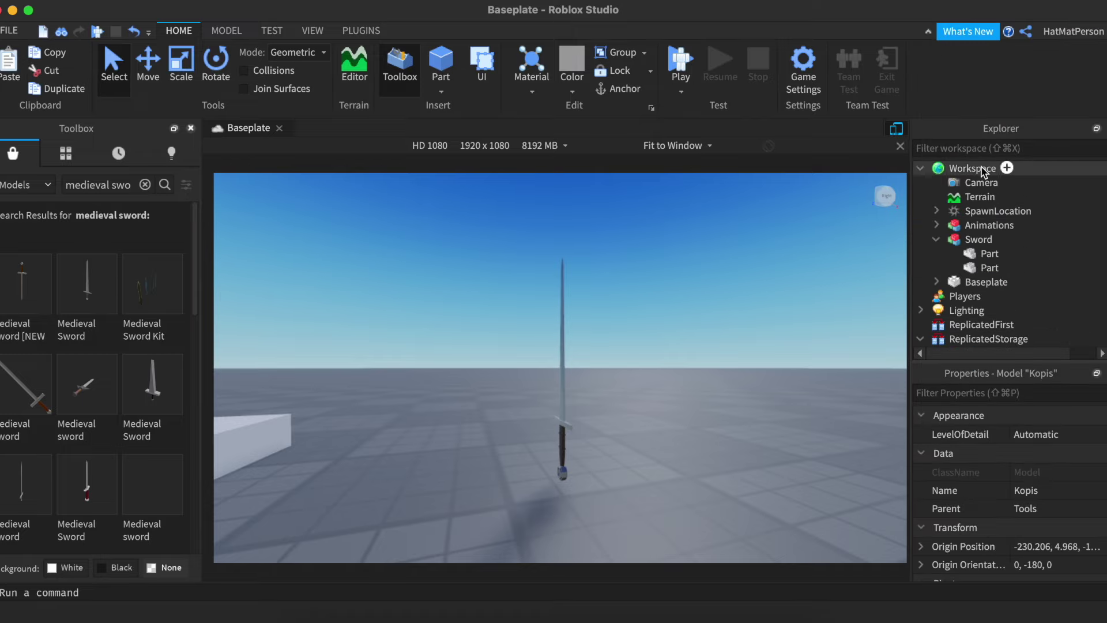
pyautogui.rightClick(980, 167)
pyautogui.click(995, 48)
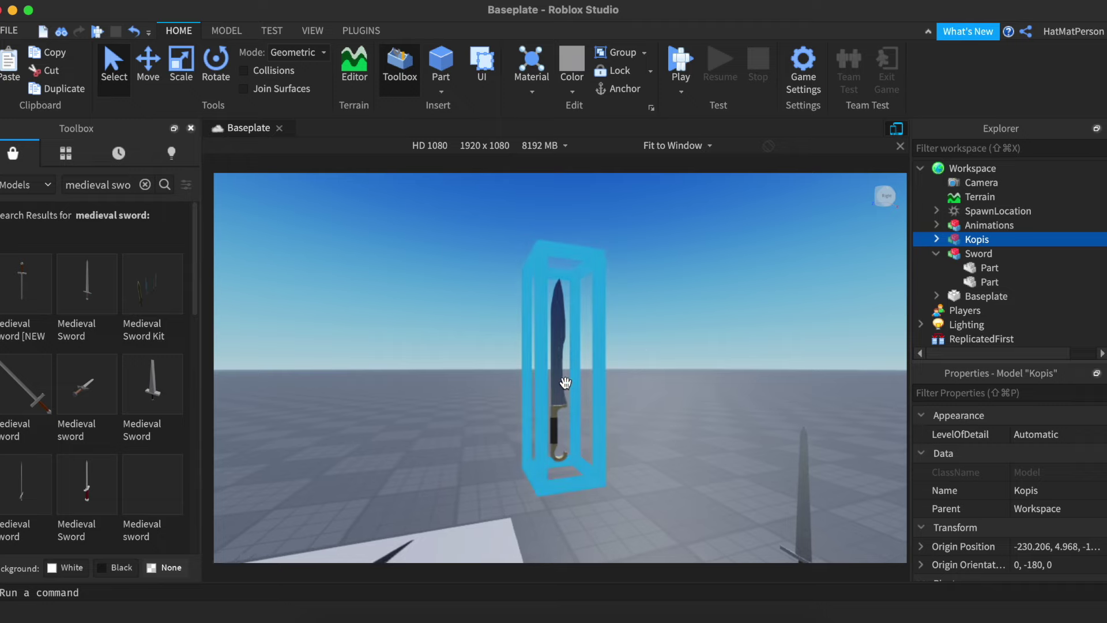
# Step: Place the Kopis and Sword models upright beside each other on the baseplate
pyautogui.press('d')
pyautogui.moveTo(565, 384); pyautogui.dragTo(697, 533)
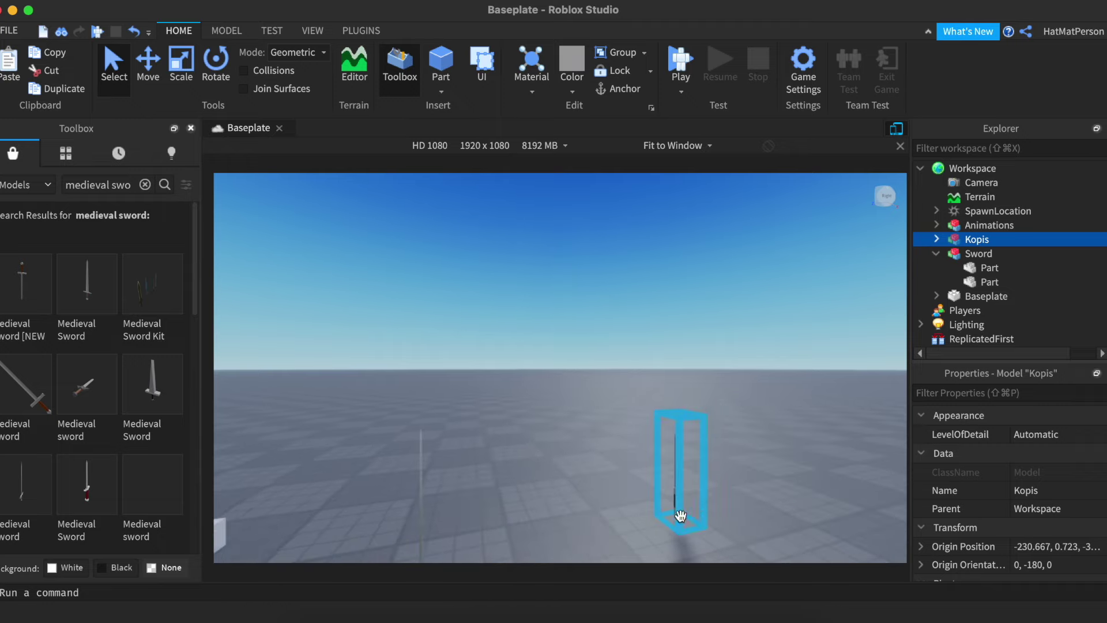
pyautogui.click(519, 507)
pyautogui.moveTo(519, 507); pyautogui.dragTo(506, 477, button='right')
pyautogui.click(486, 452)
pyautogui.moveTo(486, 452); pyautogui.dragTo(678, 340)
pyautogui.press('f')
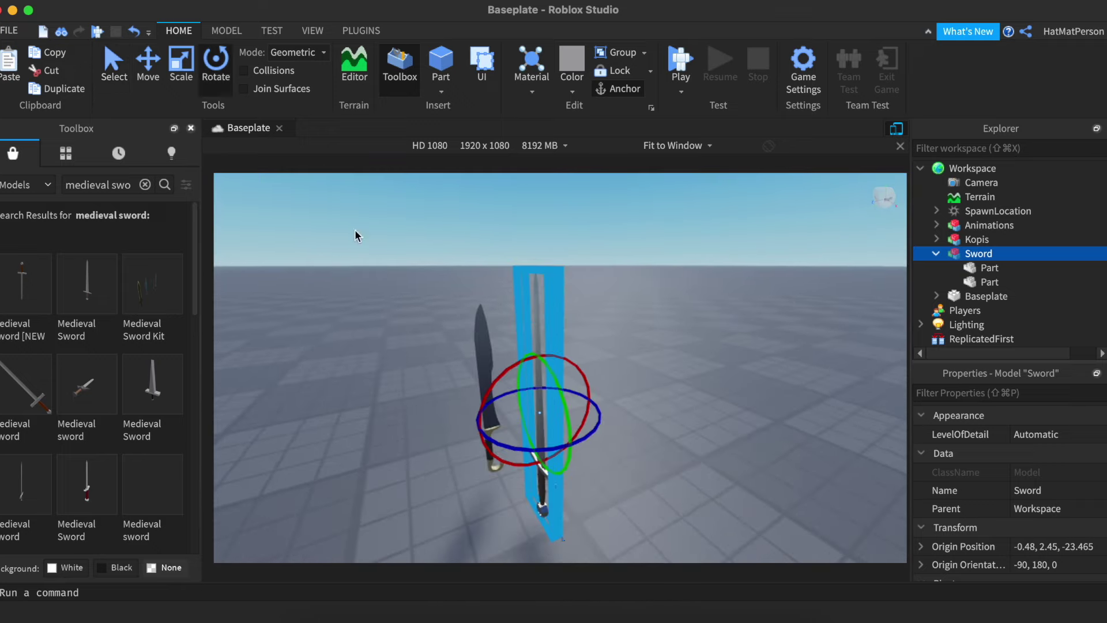
# Step: Rotate the Sword model 90 degrees about its vertical axis and move it closer to the Kopis
pyautogui.moveTo(500, 444); pyautogui.dragTo(552, 447)
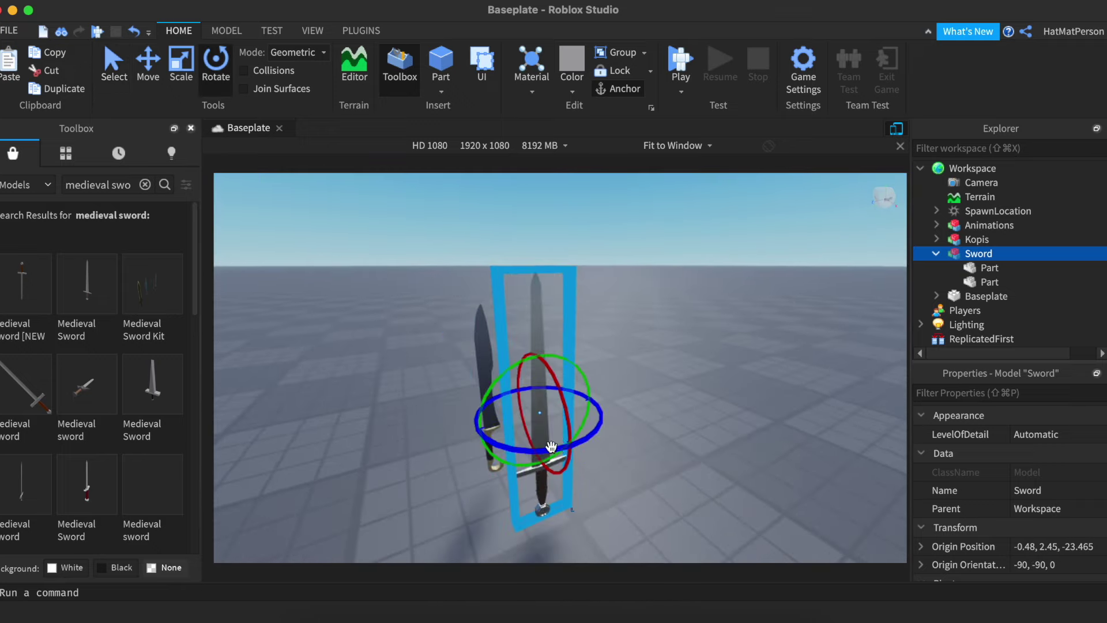
pyautogui.click(578, 481)
pyautogui.click(549, 489)
pyautogui.press('f')
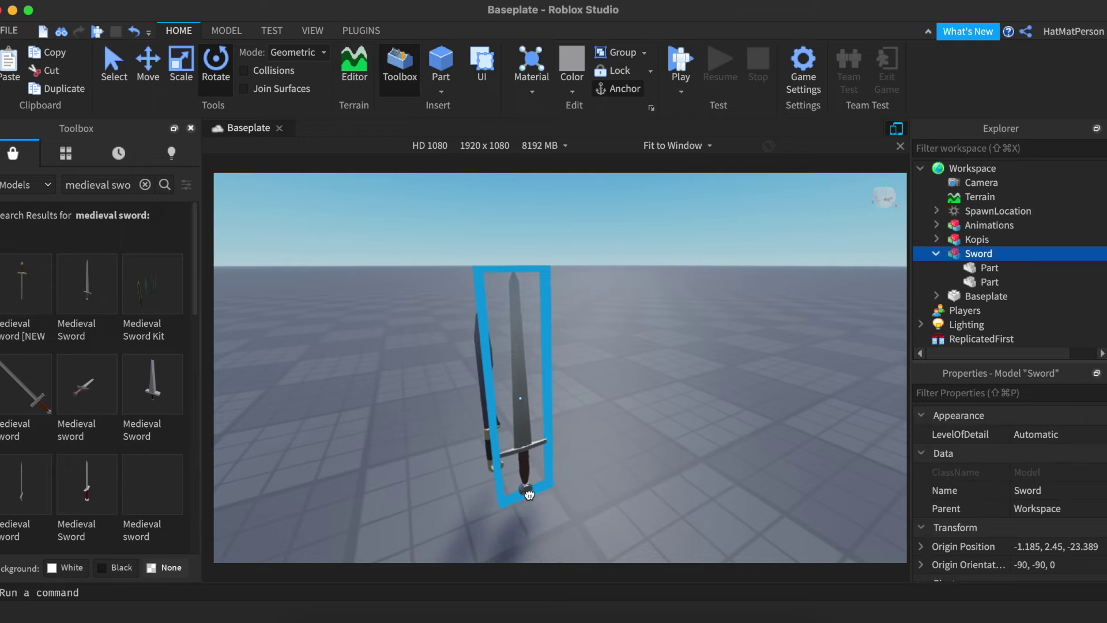
# Step: Copy the Blocker, DmgPart and SwordAttach parts from the Kopis model and paste them into the Sword model
pyautogui.click(615, 507)
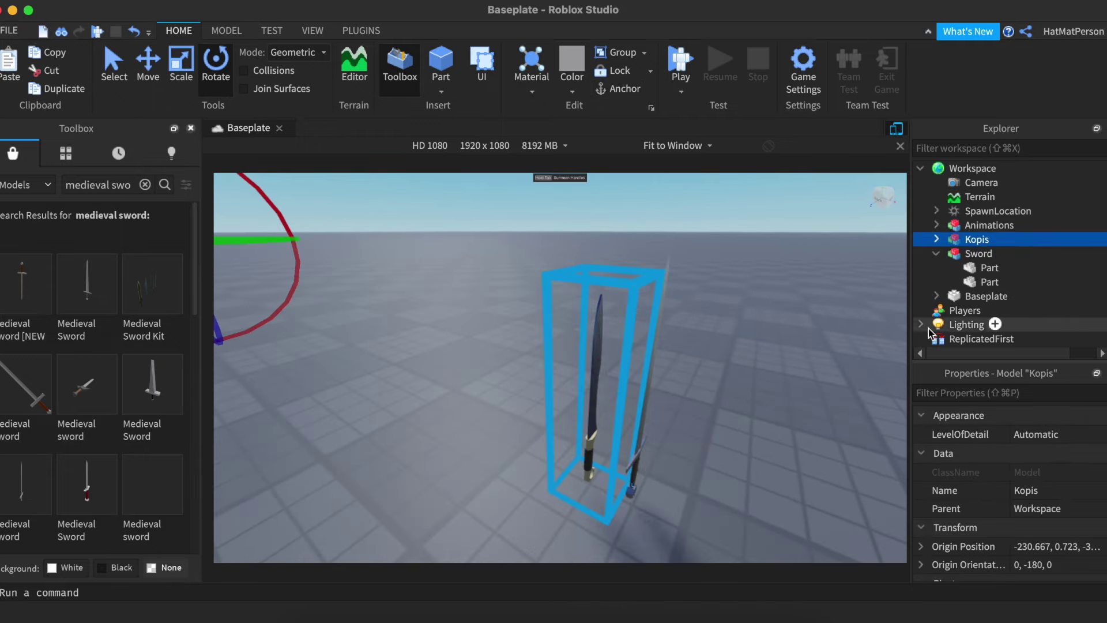
pyautogui.scroll(-2, 938, 245)
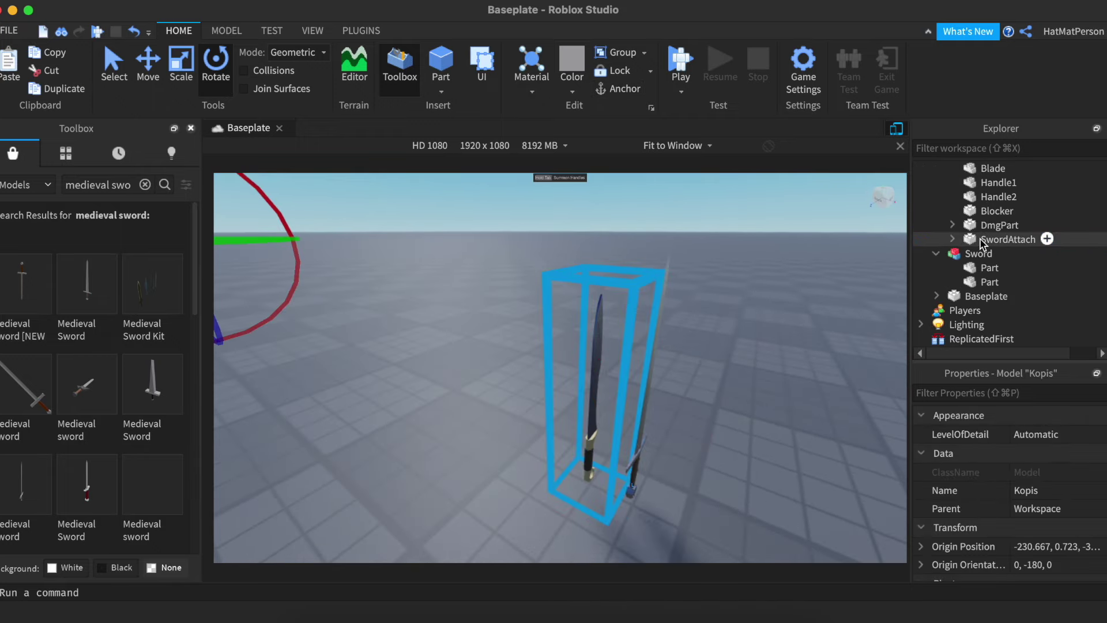
pyautogui.click(982, 239)
pyautogui.keyDown('shift'); pyautogui.click(997, 224); pyautogui.keyUp('shift')
pyautogui.keyDown('shift'); pyautogui.click(996, 211); pyautogui.keyUp('shift')
pyautogui.rightClick(996, 211)
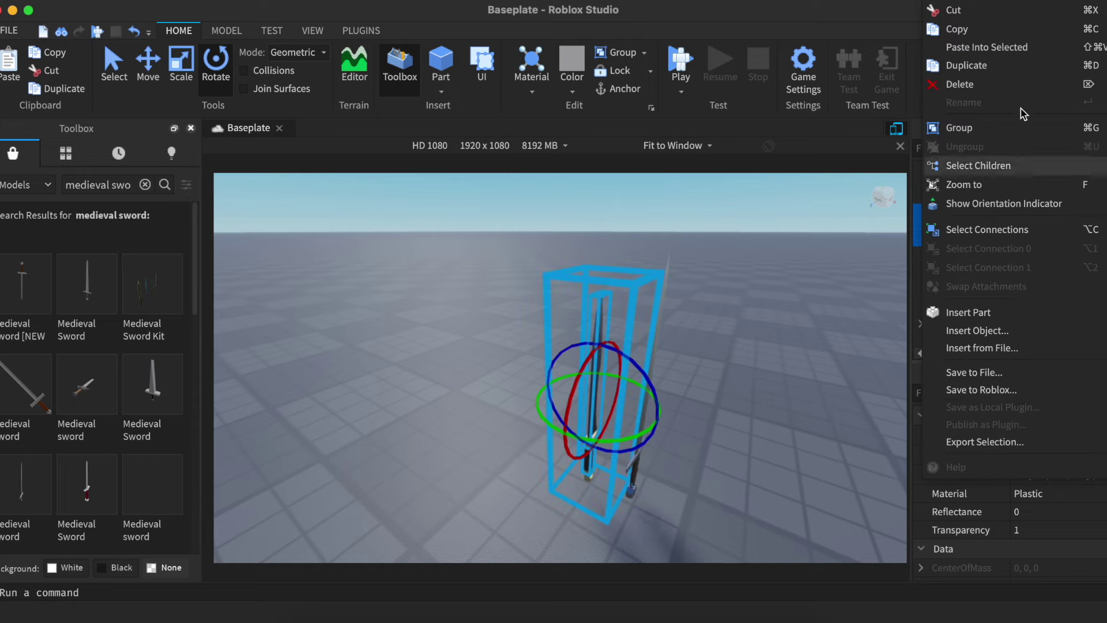
pyautogui.click(957, 29)
pyautogui.click(685, 269)
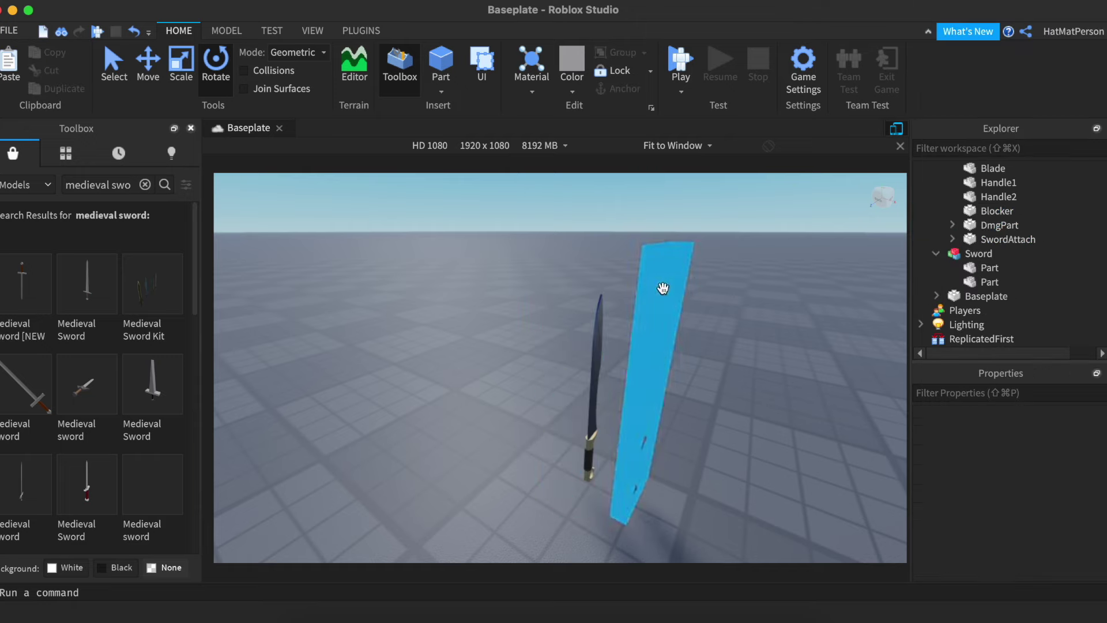
pyautogui.click(662, 289)
pyautogui.rightClick(987, 259)
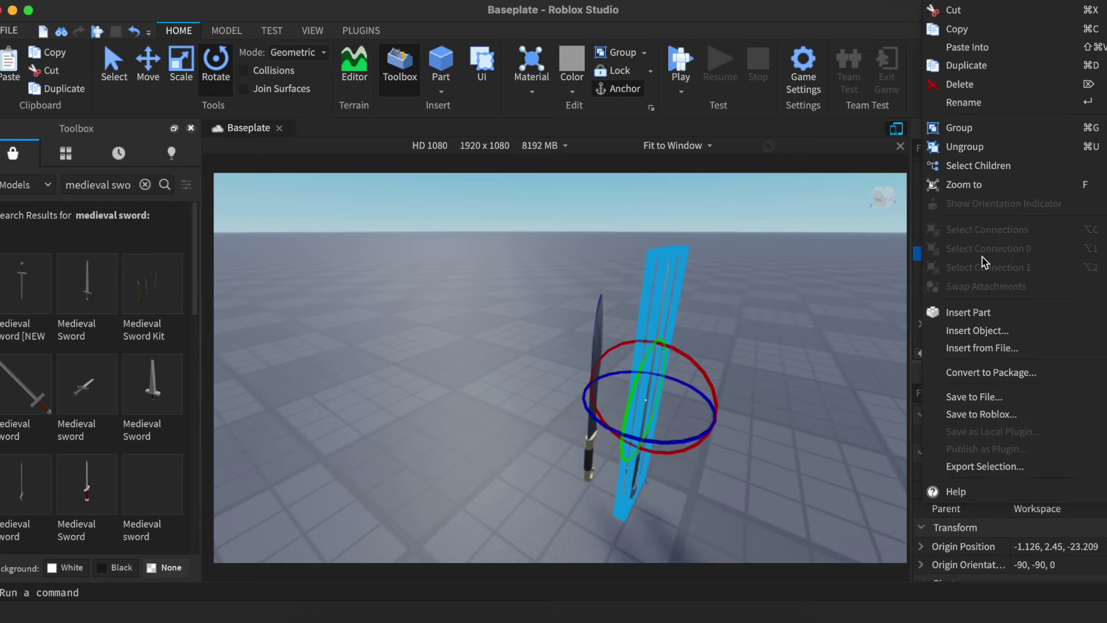
pyautogui.click(974, 47)
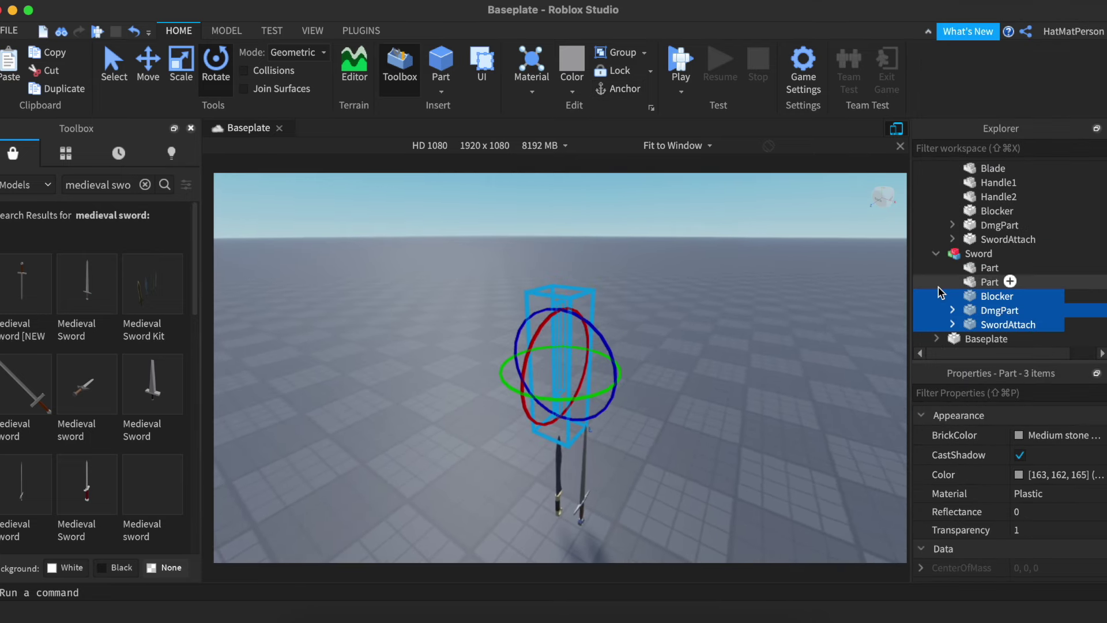
# Step: Move the Sword model's DmgPart down and centre it over the sword's blade
pyautogui.click(992, 301)
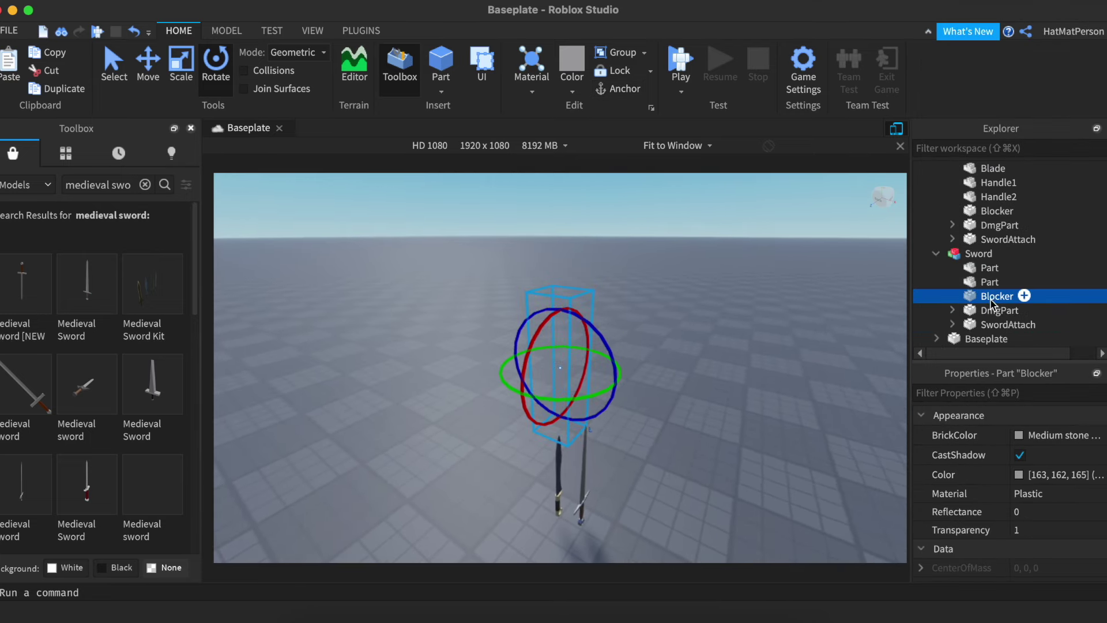
pyautogui.click(989, 313)
pyautogui.moveTo(662, 356); pyautogui.dragTo(662, 354, button='right')
pyautogui.click(148, 66)
pyautogui.moveTo(428, 329); pyautogui.dragTo(485, 419)
pyautogui.moveTo(466, 382); pyautogui.dragTo(467, 382)
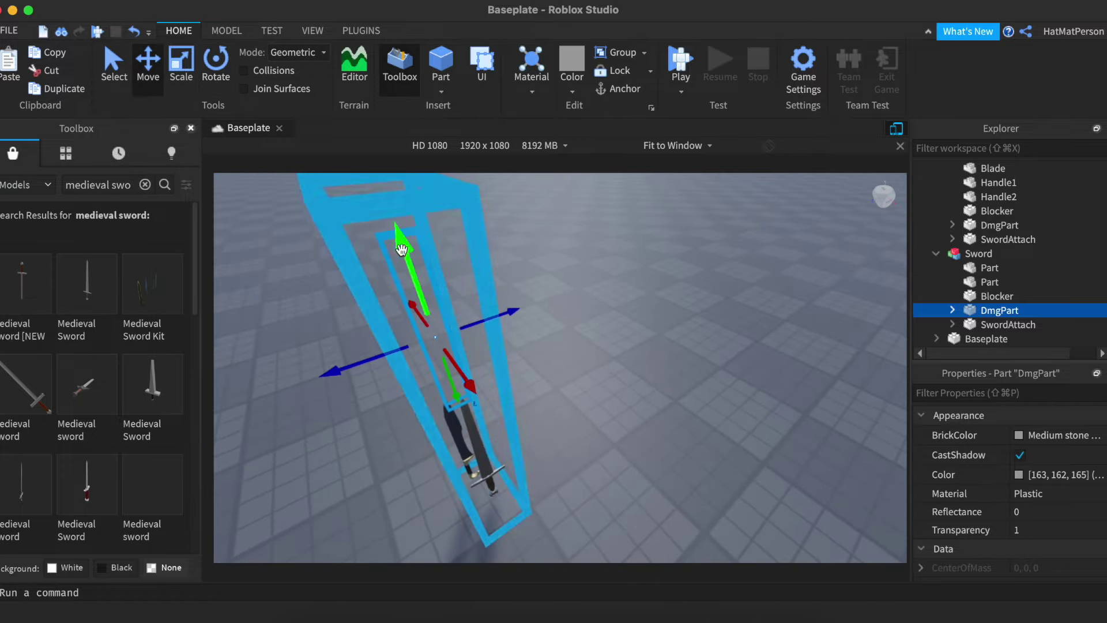
pyautogui.moveTo(403, 248); pyautogui.dragTo(402, 247, button='right')
pyautogui.moveTo(588, 326); pyautogui.dragTo(605, 324)
pyautogui.moveTo(606, 324); pyautogui.dragTo(605, 324, button='right')
pyautogui.moveTo(692, 247); pyautogui.dragTo(719, 244)
pyautogui.moveTo(538, 225); pyautogui.dragTo(538, 225, button='right')
# Step: Scale the DmgPart so it covers the blade from the crossguard to the tip
pyautogui.press('super+3')
pyautogui.scroll(3, 644, 279)
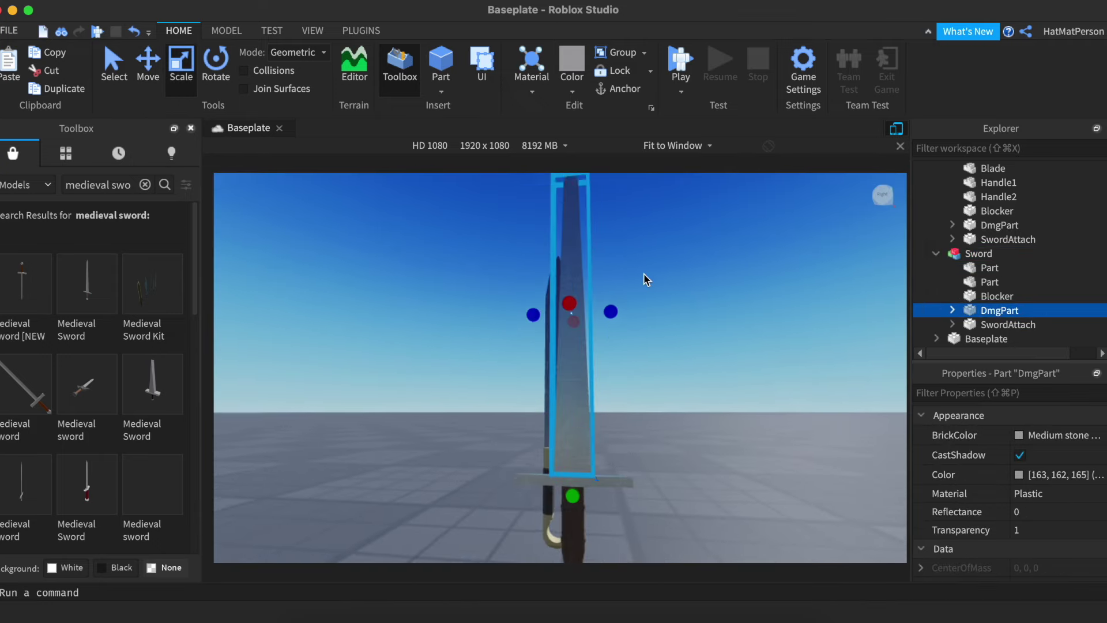
pyautogui.moveTo(644, 279); pyautogui.dragTo(645, 288, button='right')
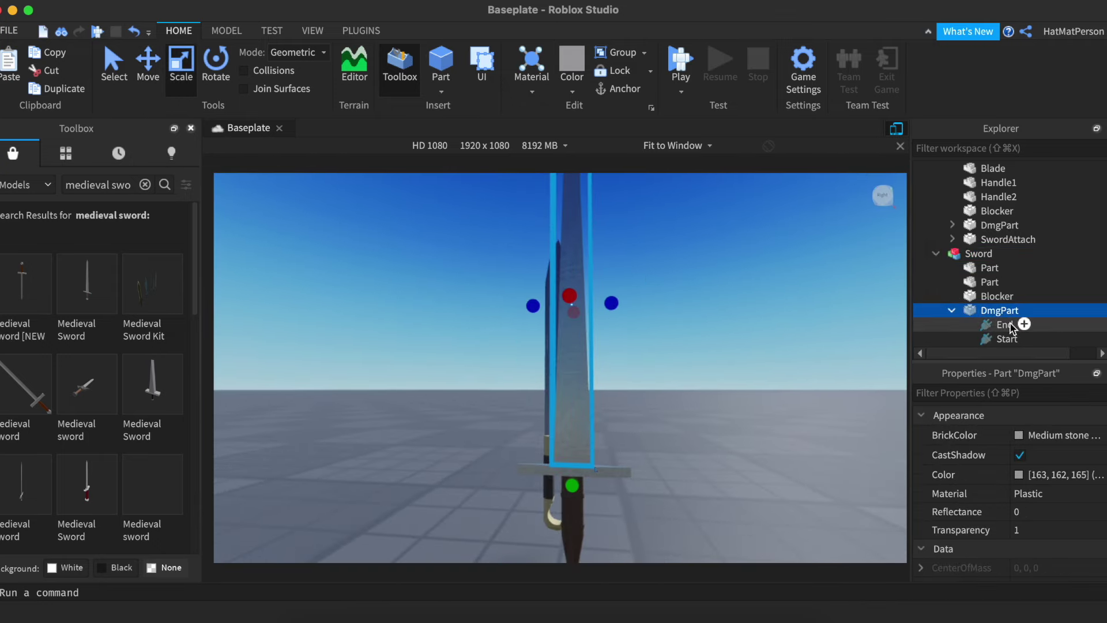
# Step: Position DmgPart's End attachment at the blade tip and its Start attachment at the base of the blade
pyautogui.click(1010, 326)
pyautogui.press('f')
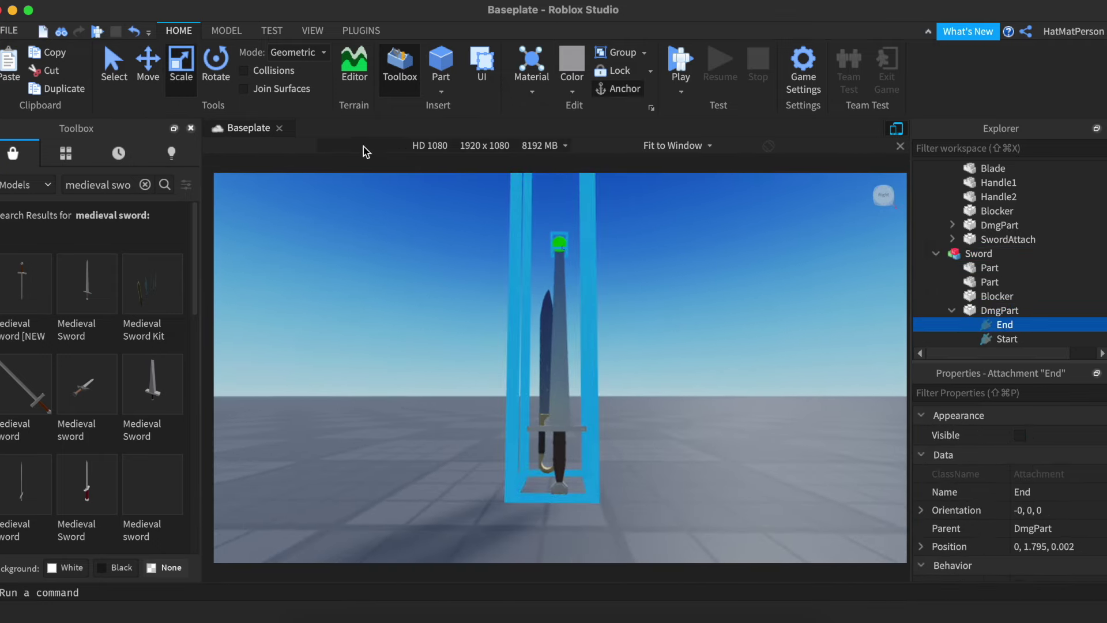
pyautogui.click(1012, 339)
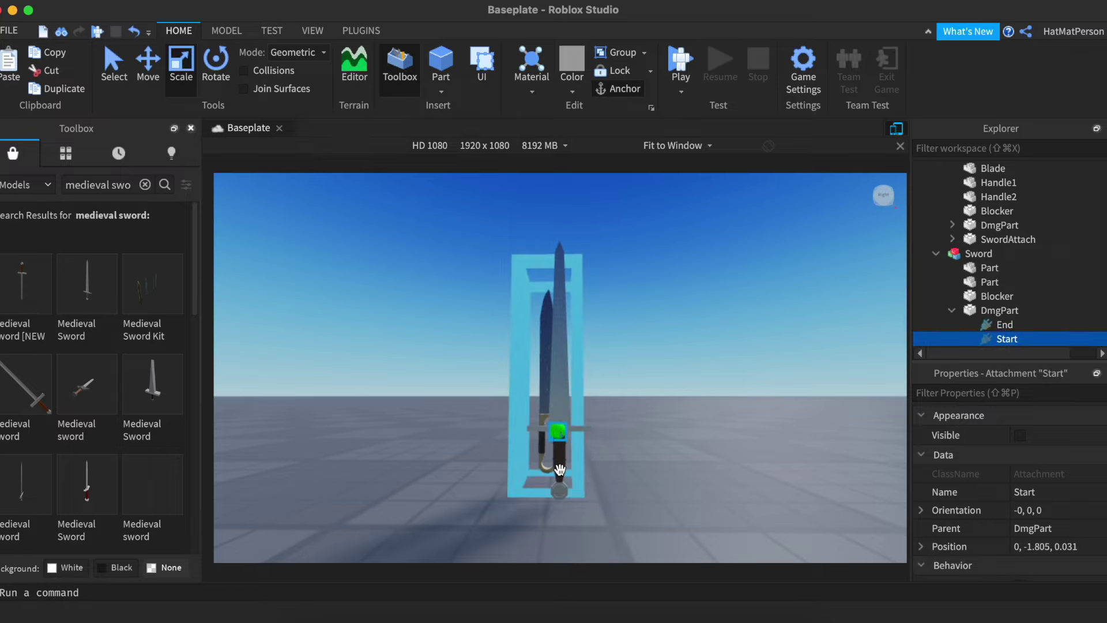
pyautogui.click(149, 92)
pyautogui.moveTo(555, 358); pyautogui.dragTo(558, 325)
pyautogui.click(1032, 325)
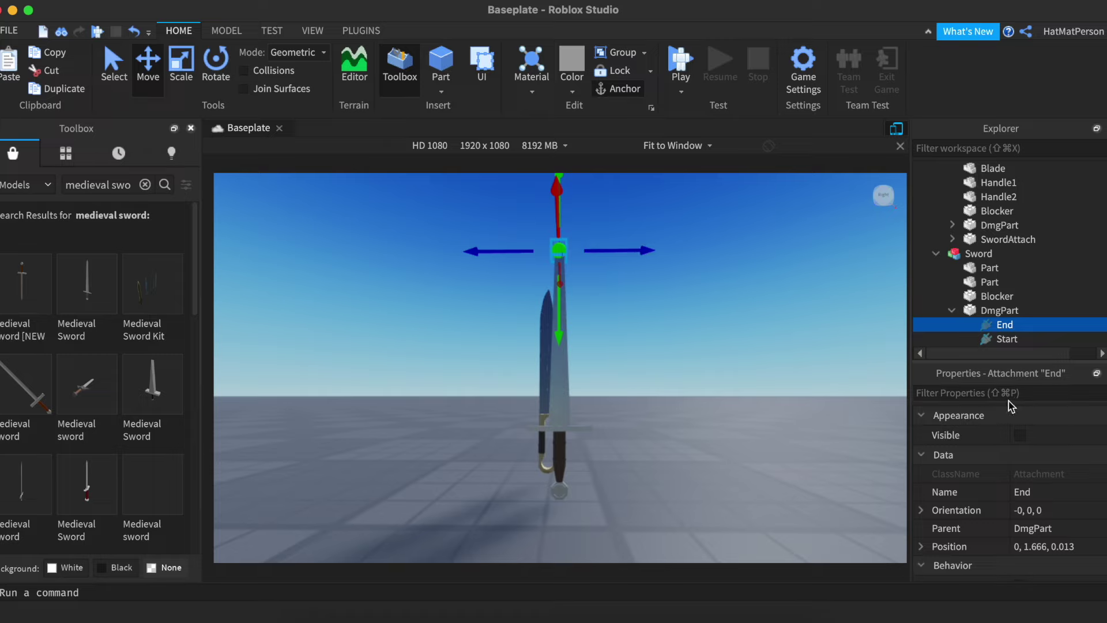
pyautogui.click(1008, 341)
pyautogui.click(1004, 326)
pyautogui.scroll(3, 653, 451)
pyautogui.moveTo(654, 452); pyautogui.dragTo(653, 451, button='right')
pyautogui.scroll(-3, 653, 450)
pyautogui.scroll(2, 559, 444)
pyautogui.scroll(-2, 558, 445)
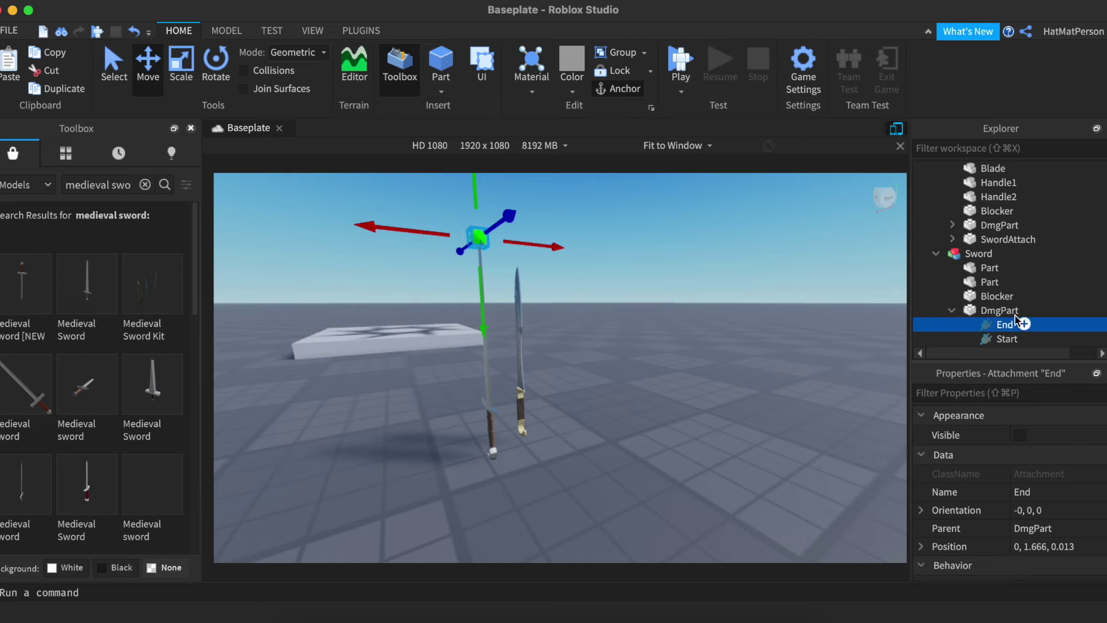
# Step: Raise the whole Sword model higher above the baseplate
pyautogui.click(1003, 296)
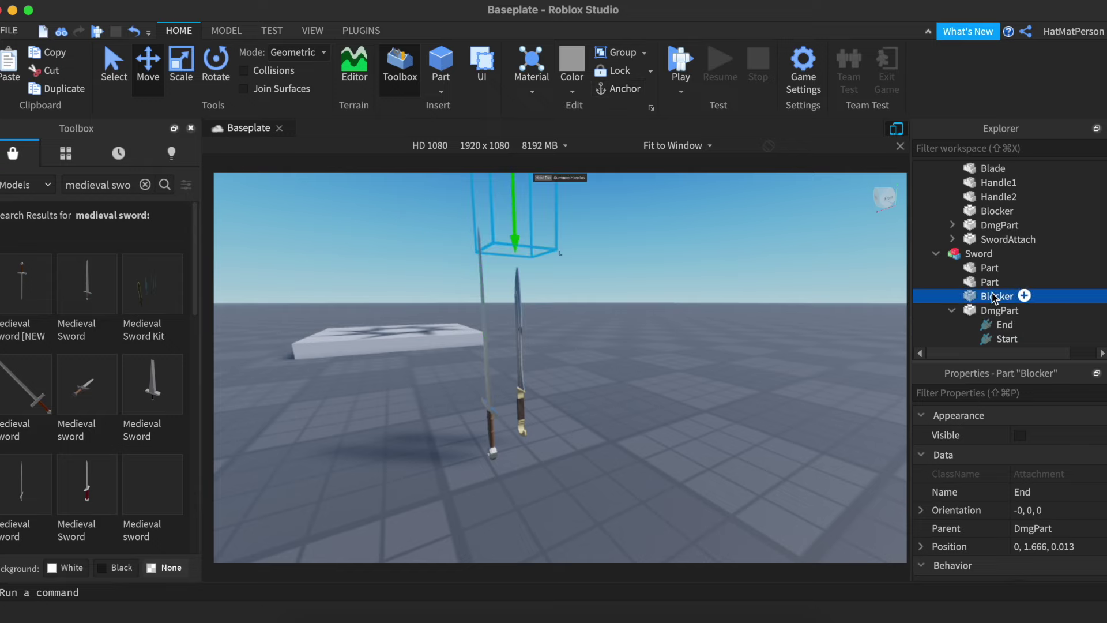
pyautogui.click(984, 257)
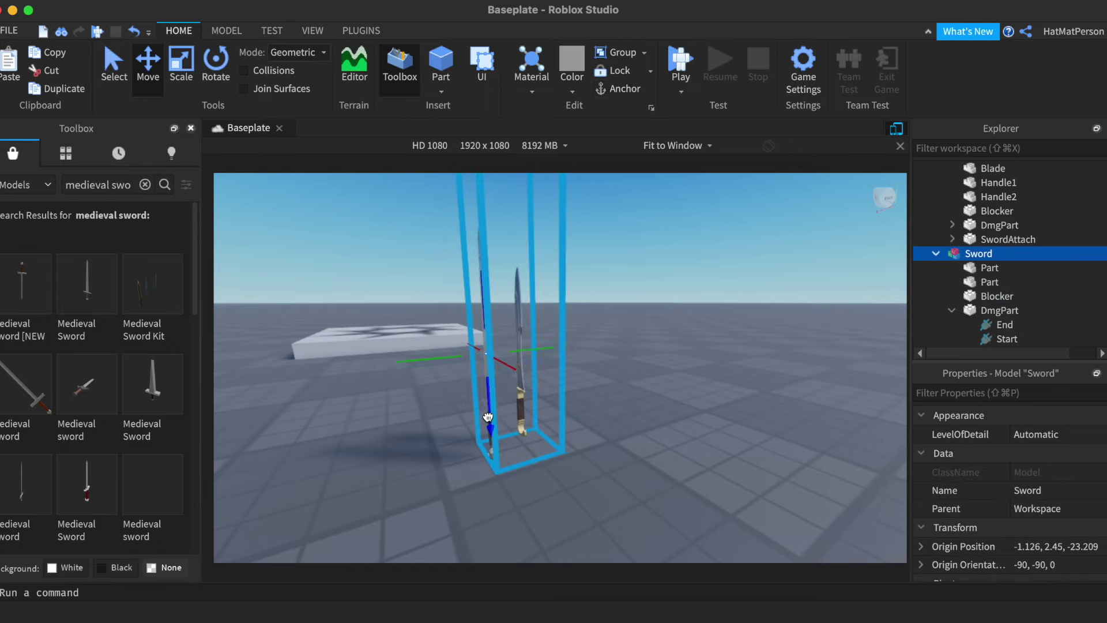
pyautogui.click(983, 299)
pyautogui.moveTo(734, 304); pyautogui.dragTo(732, 299, button='right')
pyautogui.scroll(-2, 733, 299)
pyautogui.scroll(-5, 581, 271)
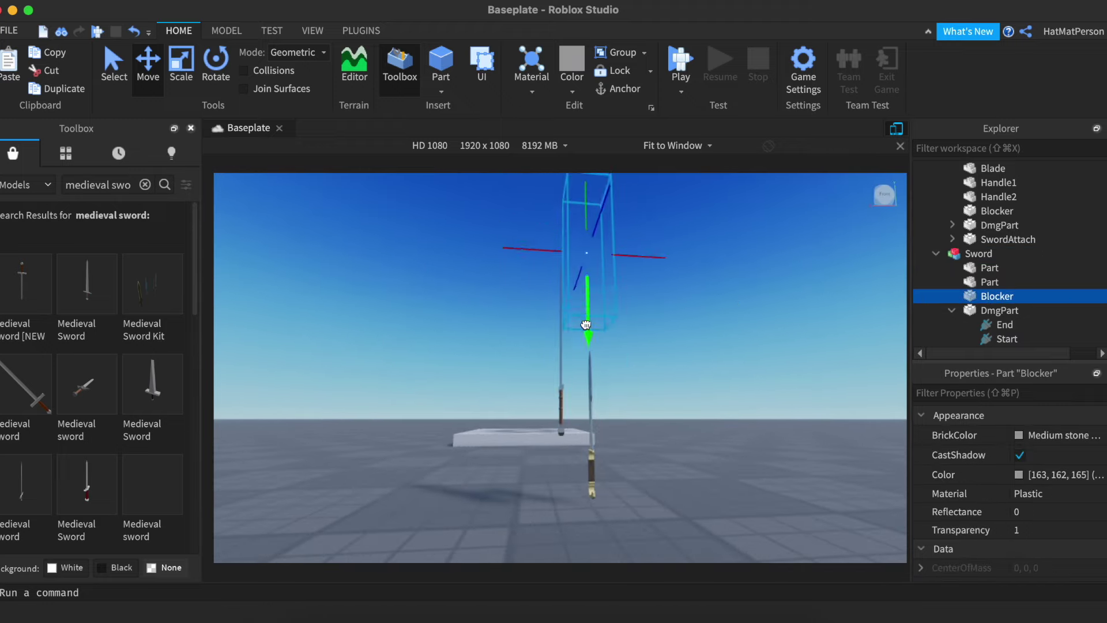
pyautogui.click(650, 367)
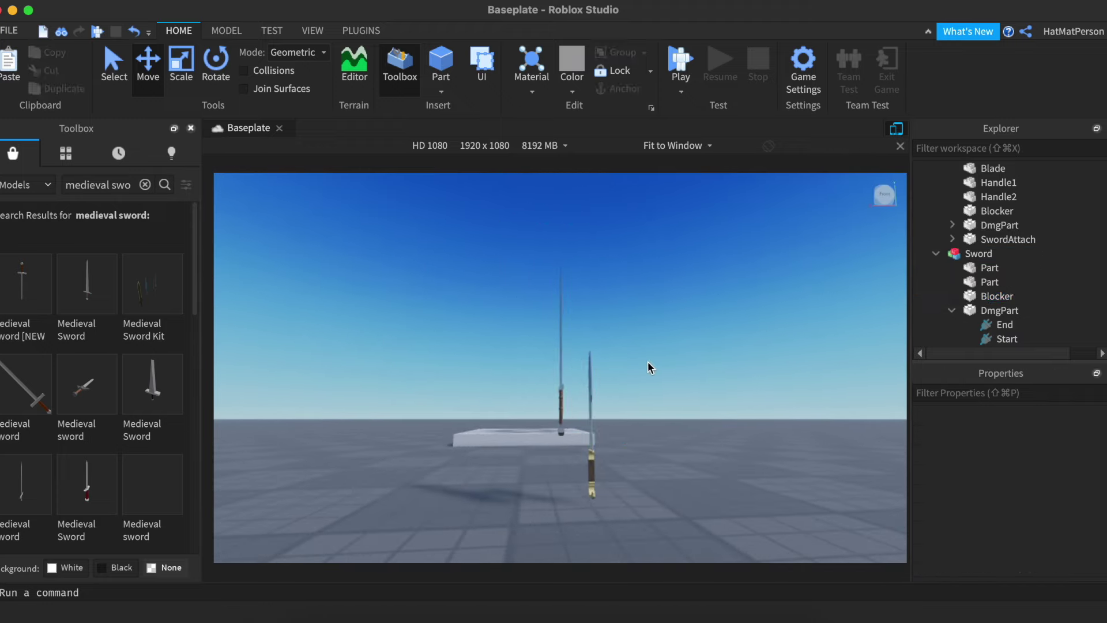
# Step: Move the Sword model's Blocker part down and centre it so that it encloses the sword
pyautogui.click(995, 298)
pyautogui.press('f')
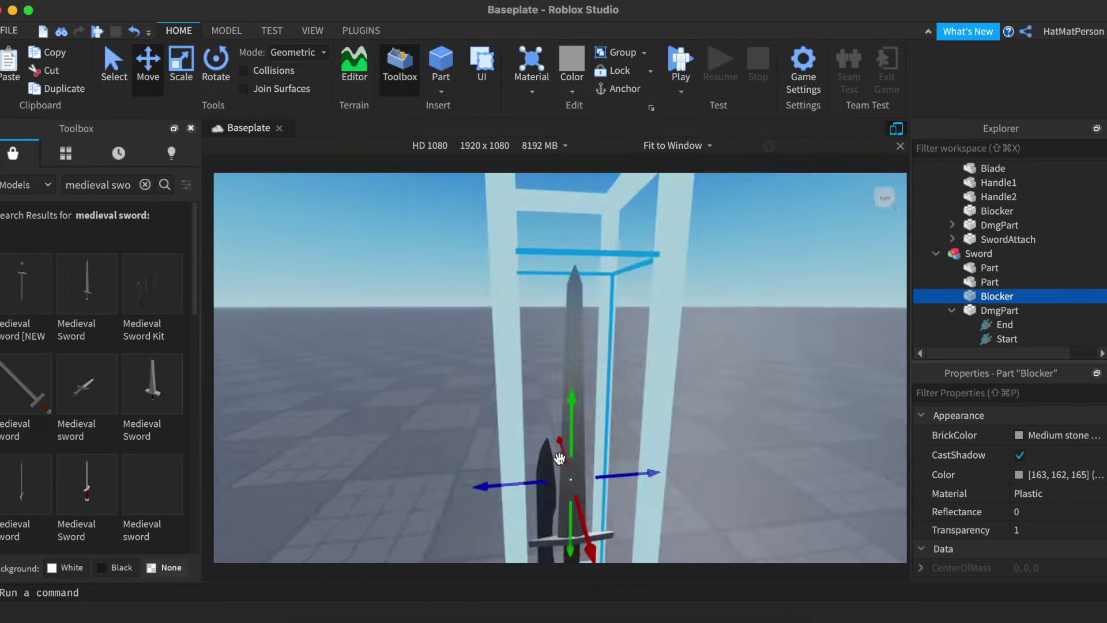
pyautogui.moveTo(560, 458); pyautogui.dragTo(649, 366, button='right')
pyautogui.scroll(-5, 649, 367)
pyautogui.scroll(3, 649, 367)
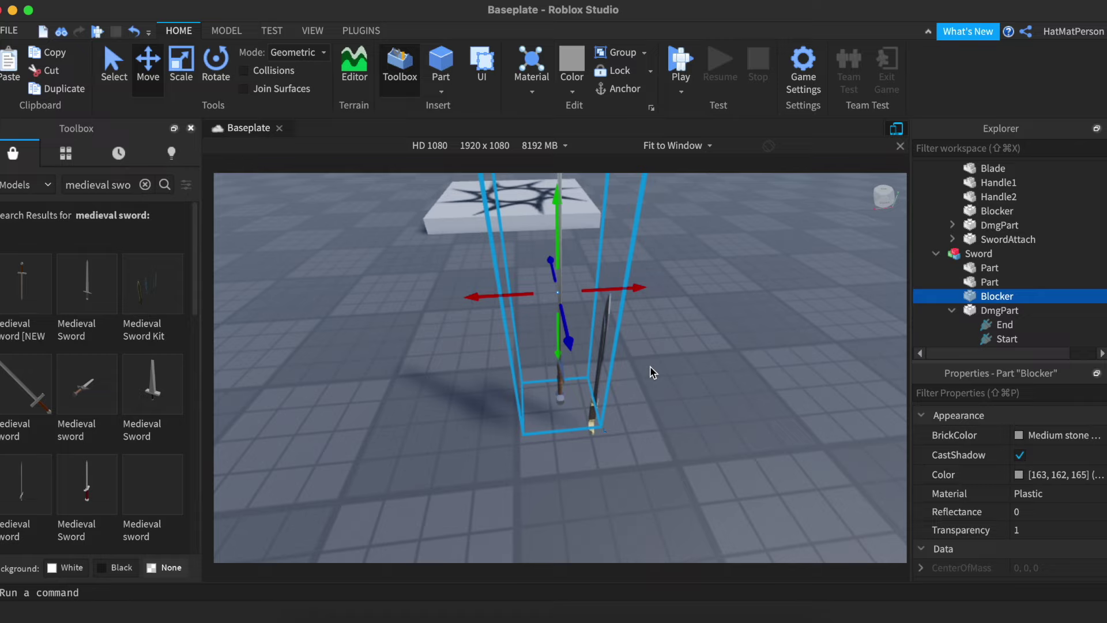
pyautogui.scroll(3, 649, 366)
pyautogui.moveTo(649, 367); pyautogui.dragTo(650, 368, button='right')
pyautogui.scroll(-3, 650, 367)
pyautogui.scroll(3, 649, 367)
pyautogui.scroll(-3, 649, 367)
pyautogui.scroll(2, 650, 368)
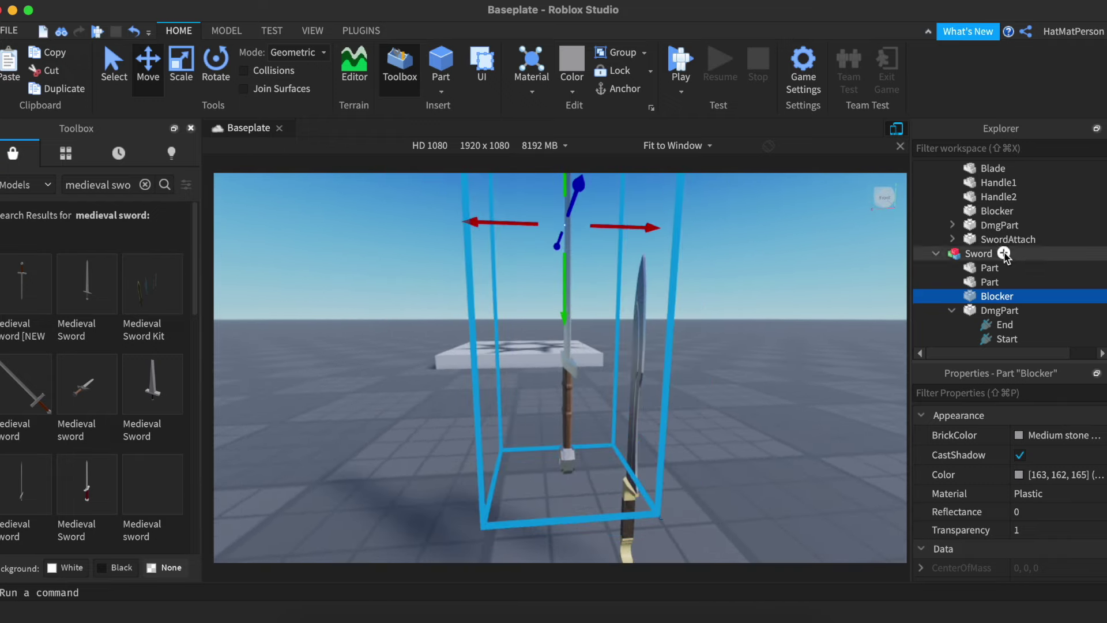
pyautogui.press('f')
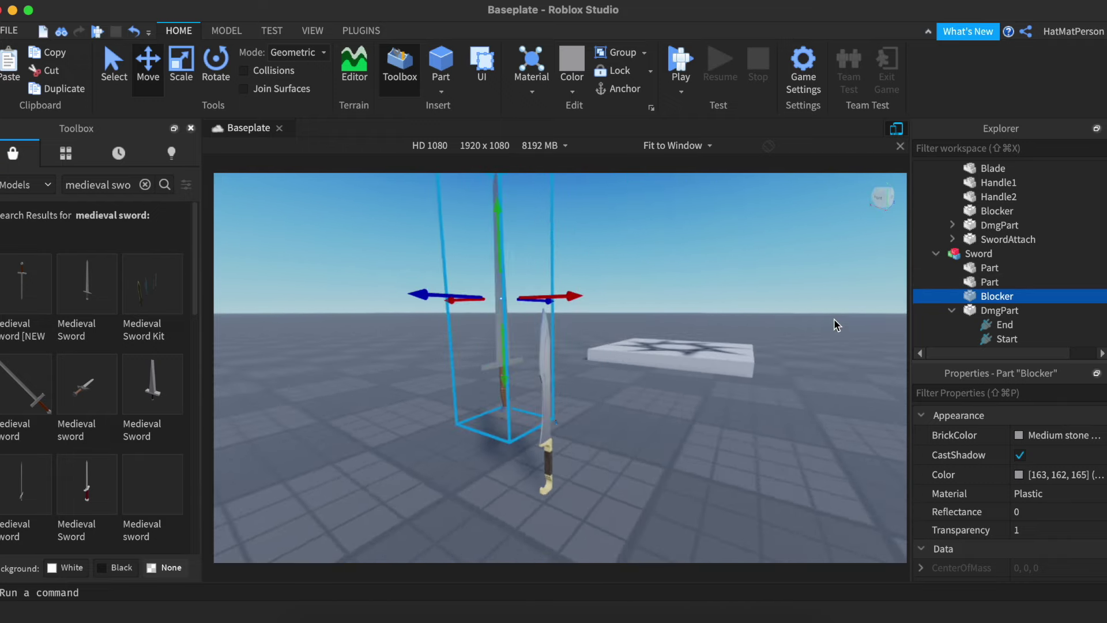
pyautogui.scroll(-3, 1003, 253)
# Step: Move the SwordAttach part down onto the sword's handle and centre it on the grip
pyautogui.click(1045, 291)
pyautogui.press('f')
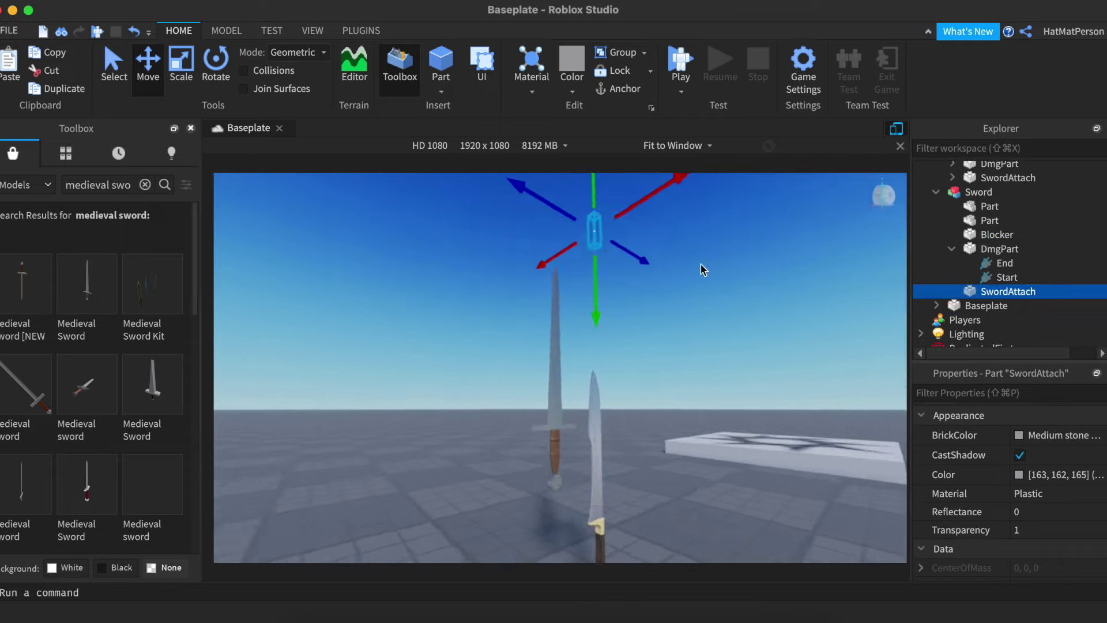
pyautogui.moveTo(565, 258); pyautogui.dragTo(517, 548)
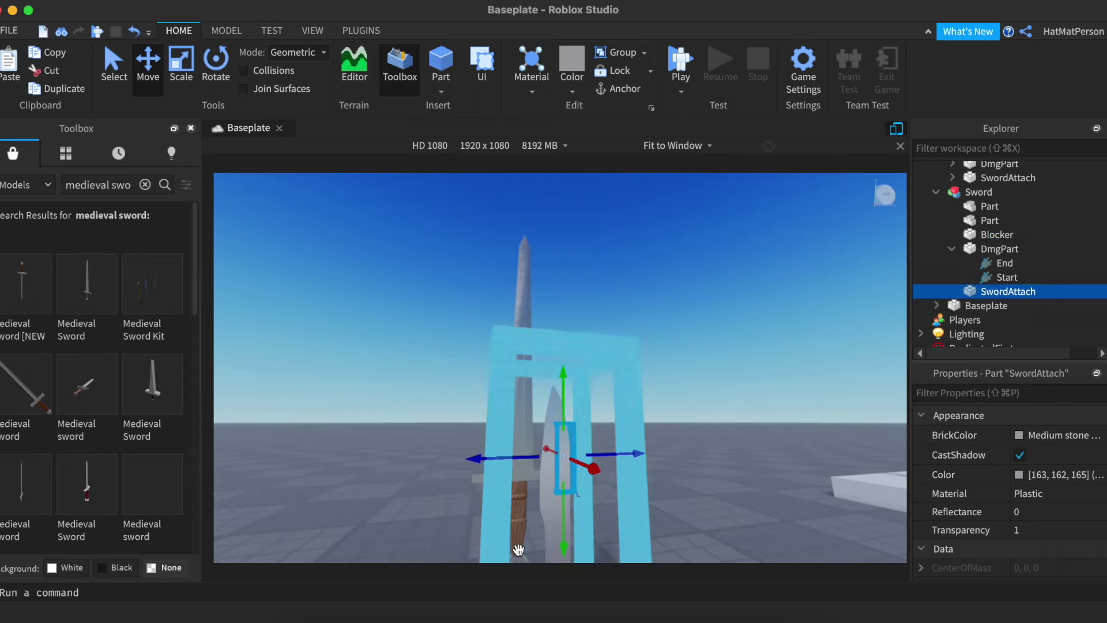
pyautogui.moveTo(517, 548); pyautogui.dragTo(517, 548, button='right')
pyautogui.moveTo(569, 349); pyautogui.dragTo(565, 397)
pyautogui.moveTo(631, 427); pyautogui.dragTo(585, 398)
pyautogui.moveTo(505, 353); pyautogui.dragTo(534, 425, button='right')
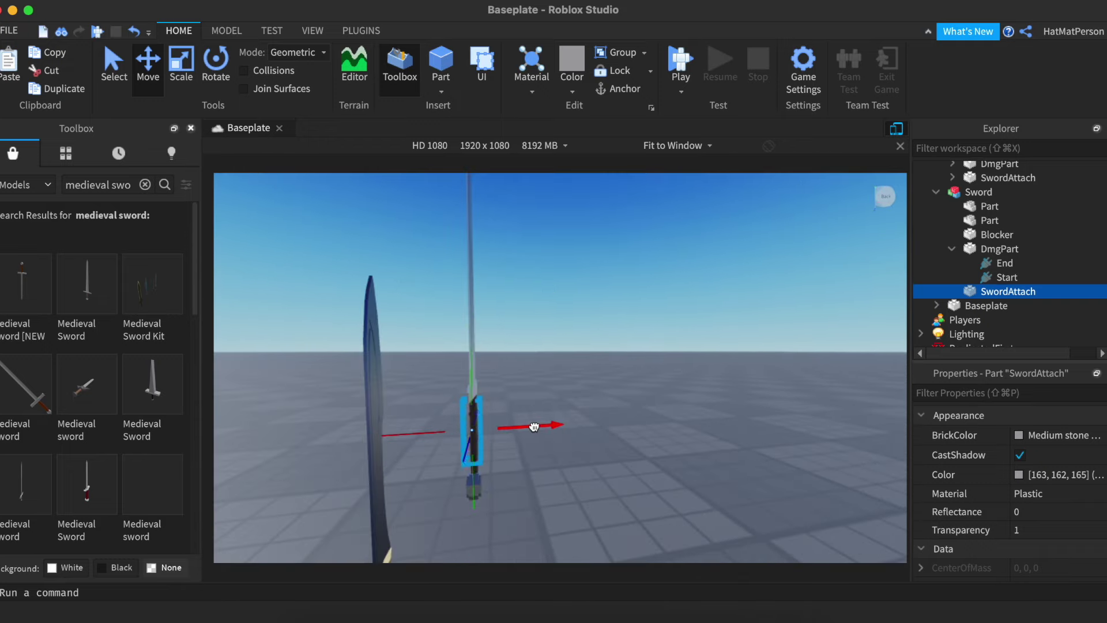
pyautogui.moveTo(546, 359); pyautogui.dragTo(546, 361, button='right')
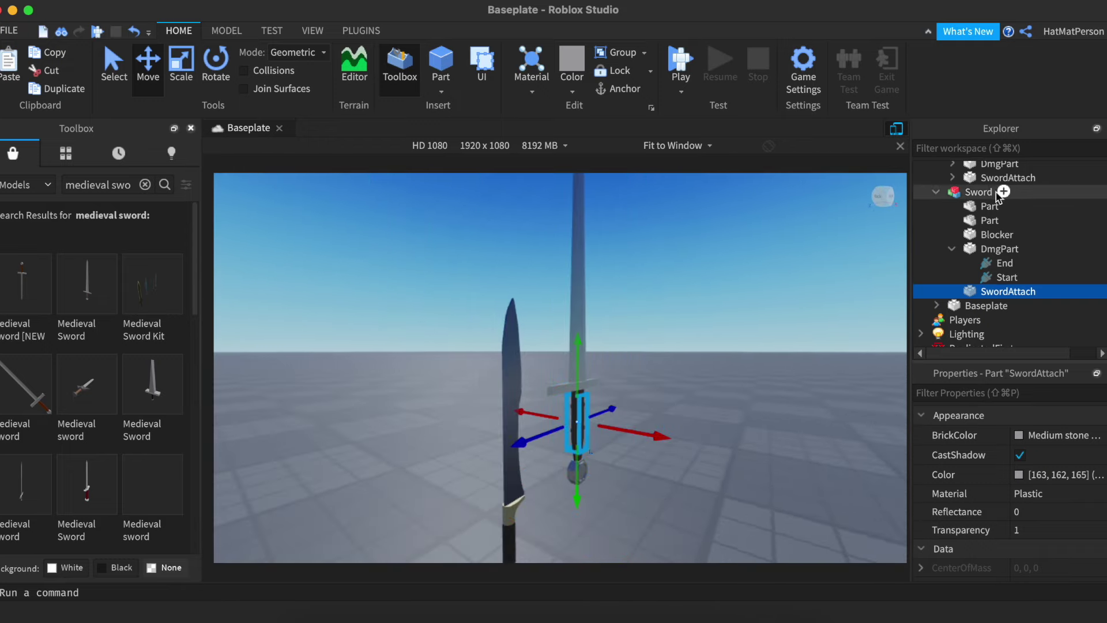
# Step: Initialize the Sword model as a tool with the Advanced Melee System plugin and collapse its hierarchy
pyautogui.click(978, 192)
pyautogui.click(362, 31)
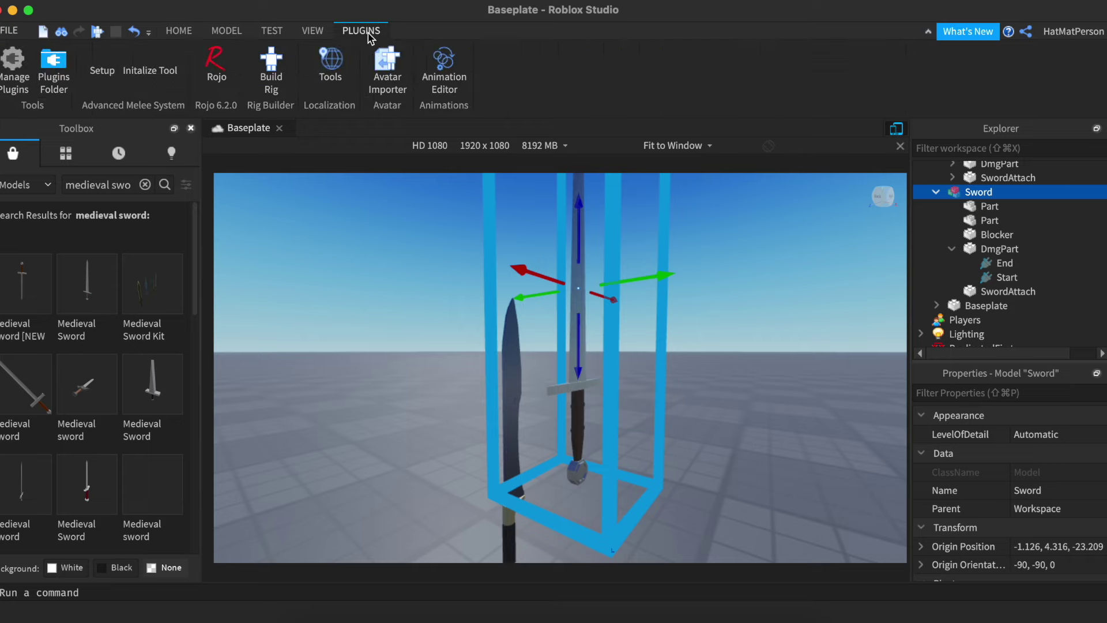
pyautogui.click(160, 81)
pyautogui.click(952, 249)
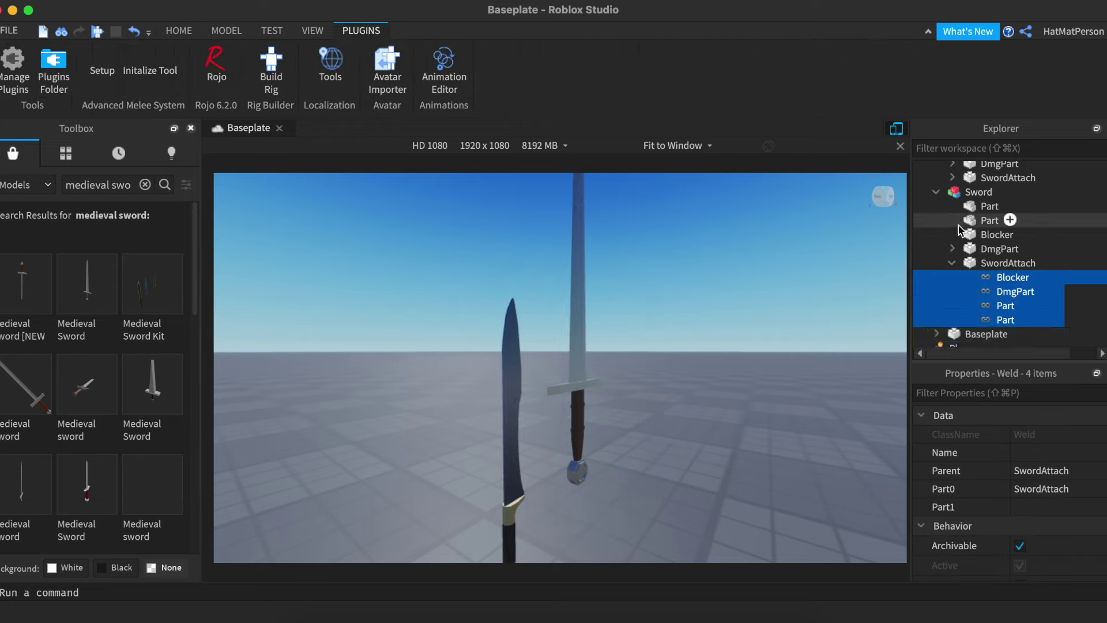
pyautogui.click(936, 191)
# Step: Delete the Kopis copy from the Workspace and move the Sword model into the Tools folder
pyautogui.scroll(3, 961, 211)
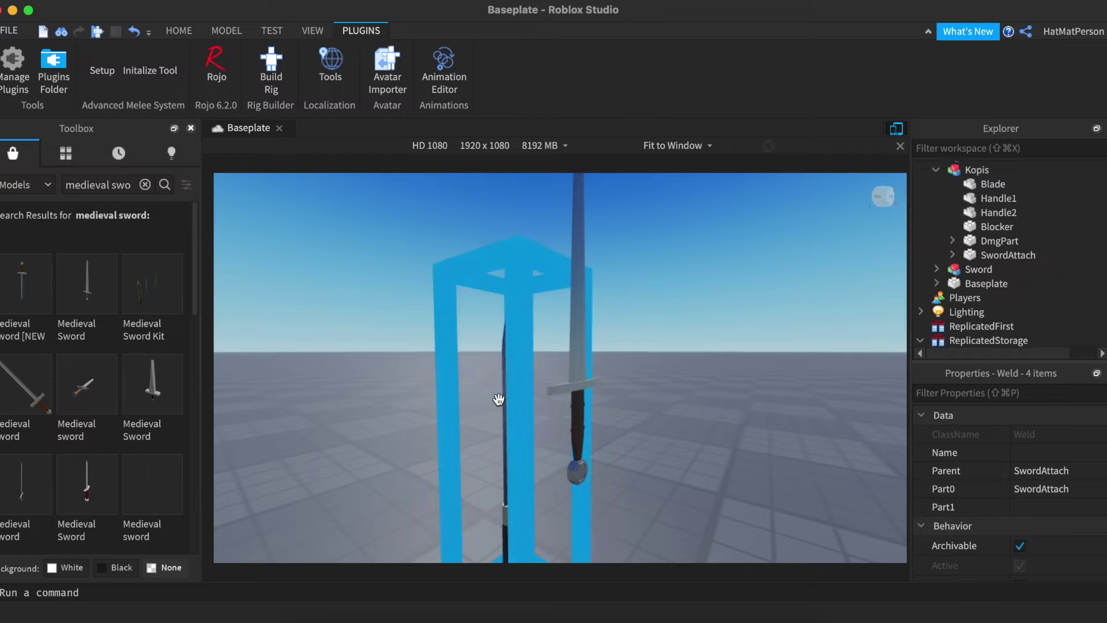
pyautogui.click(498, 399)
pyautogui.press('Delete')
pyautogui.scroll(1, 1022, 283)
pyautogui.moveTo(976, 188); pyautogui.dragTo(978, 309)
# Step: Add the entry Sword = "Sword", below Wooden in the Tools table of the AMS-shared Config script
pyautogui.scroll(-5, 977, 312)
pyautogui.scroll(-3, 978, 317)
pyautogui.scroll(3, 978, 317)
pyautogui.doubleClick(990, 205)
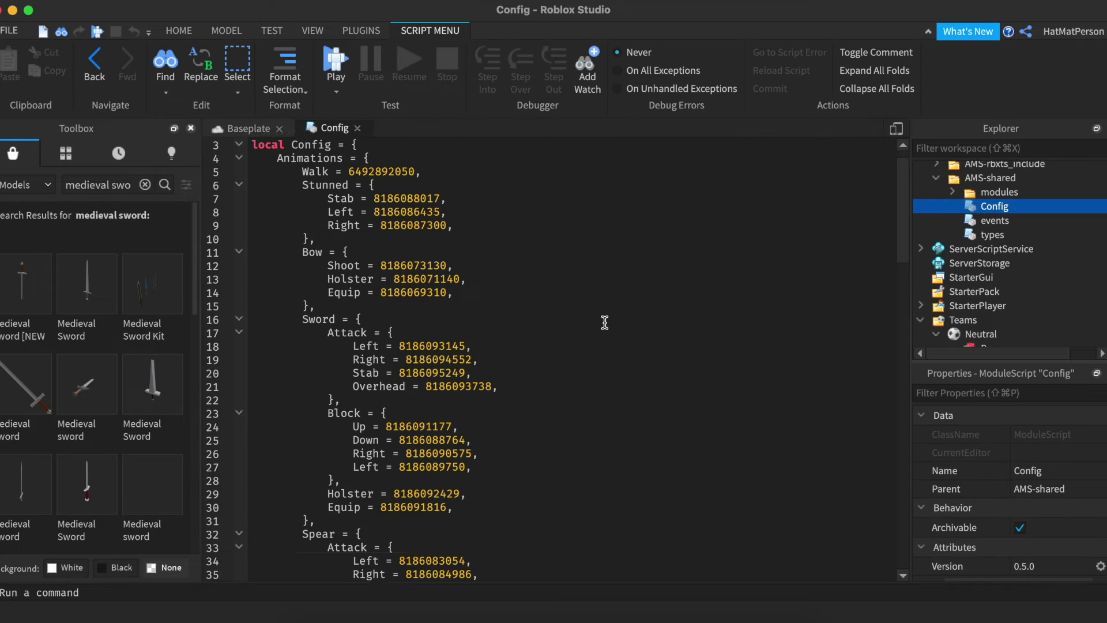
pyautogui.scroll(-10, 576, 346)
pyautogui.scroll(-8, 436, 447)
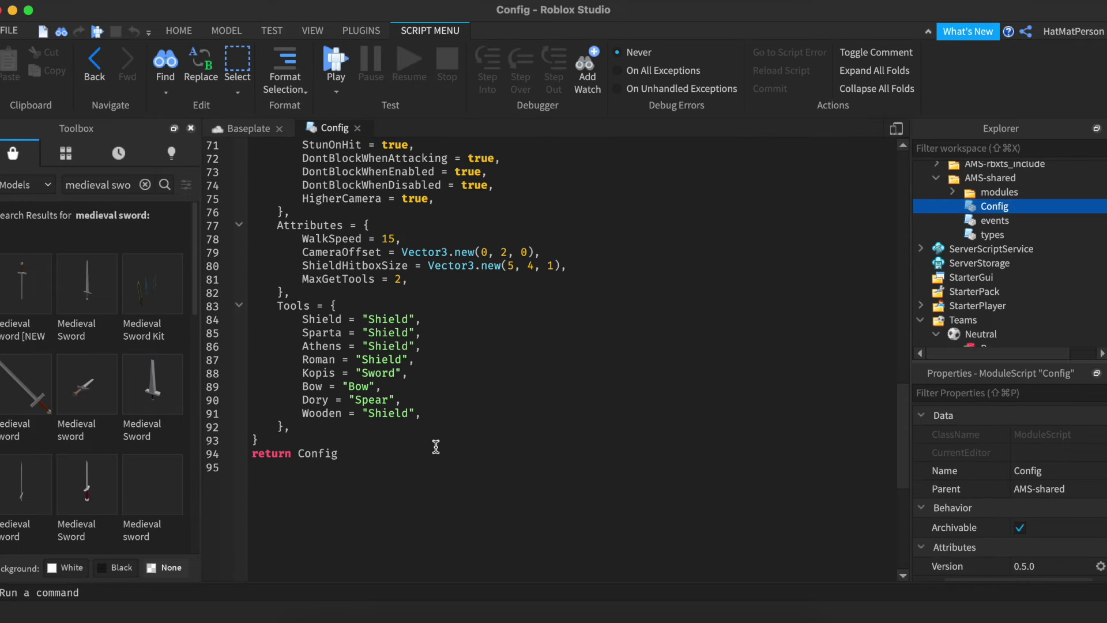
pyautogui.click(455, 416)
pyautogui.press('Return')
pyautogui.write('Sword = "Sword",')
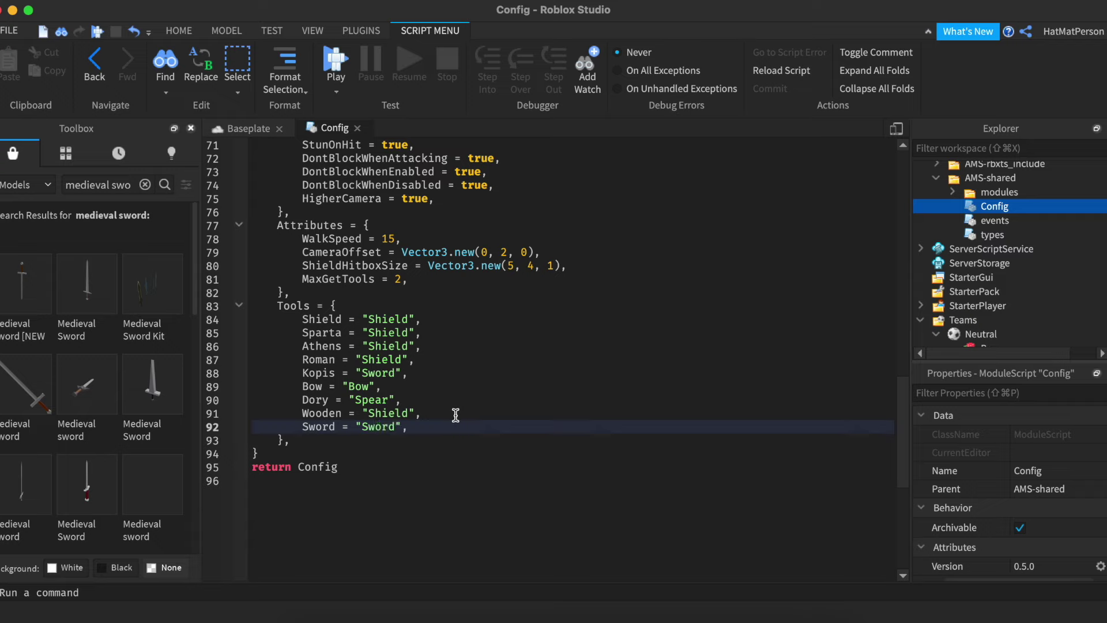
pyautogui.click(456, 415)
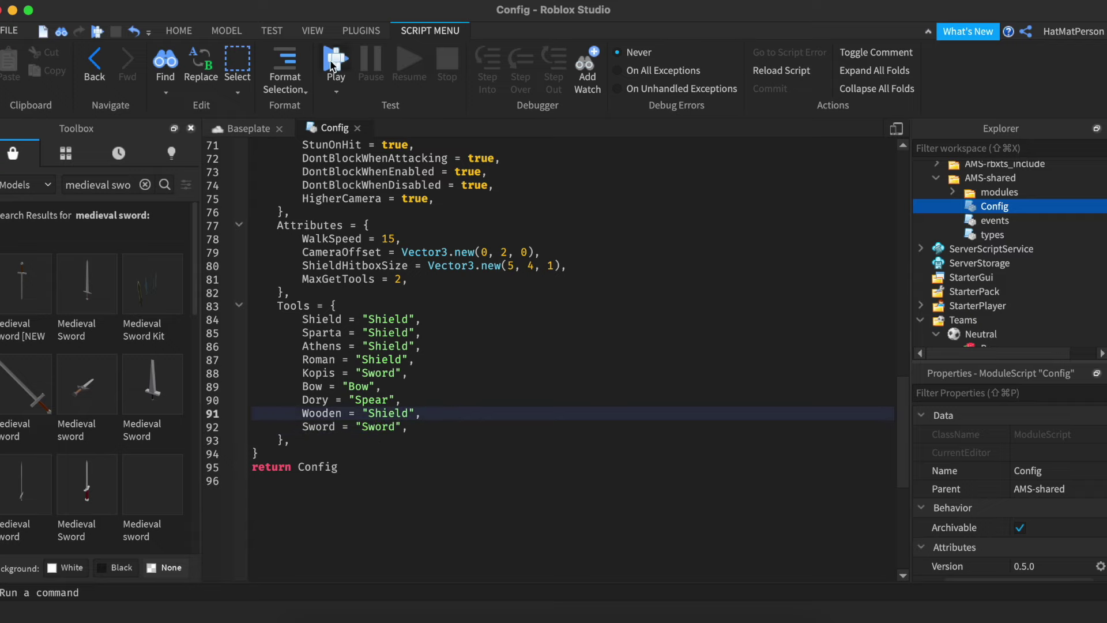
# Step: Rename the Neutral team's Bow model to Sword and start a play test
pyautogui.scroll(-3, 995, 265)
pyautogui.click(990, 254)
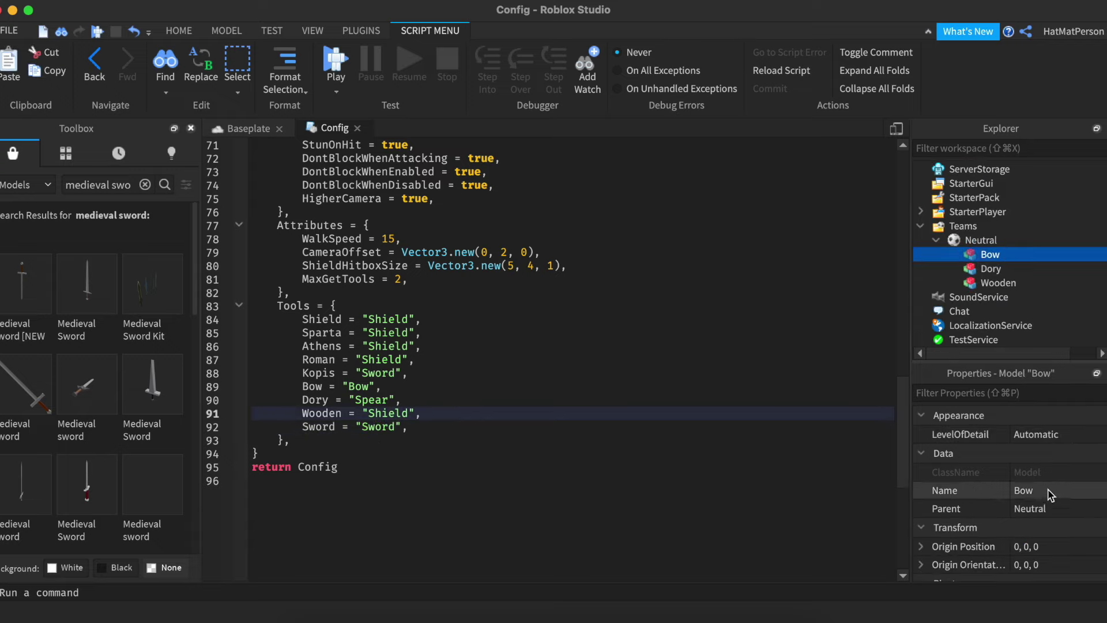
pyautogui.click(333, 55)
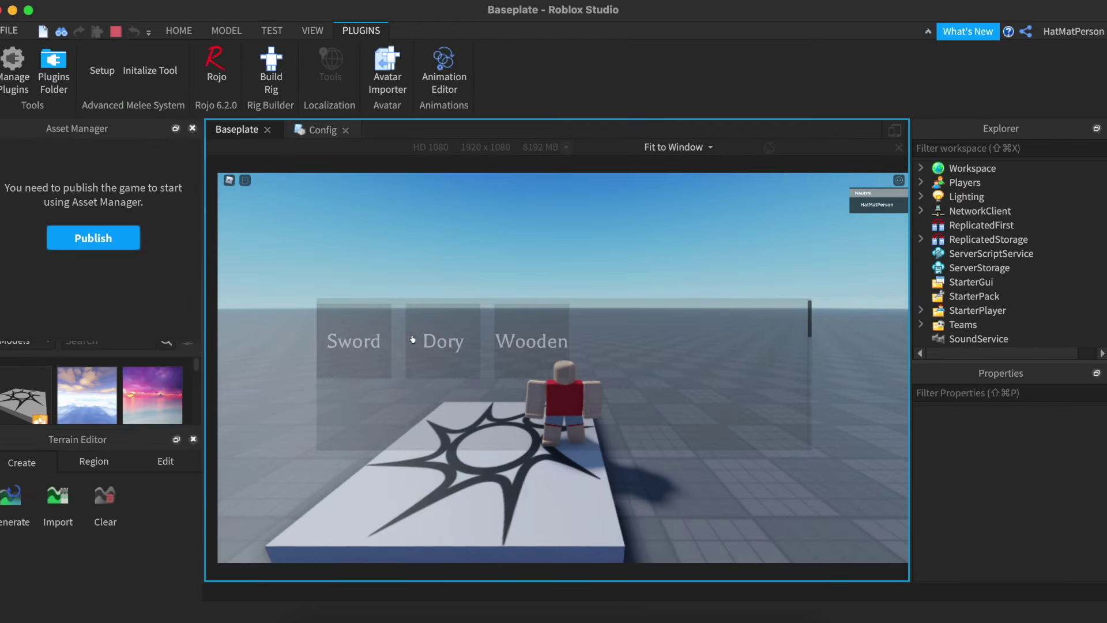
# Step: Pick the Sword and Dory in the play test and try out the sword's attacks while moving around
pyautogui.click(369, 346)
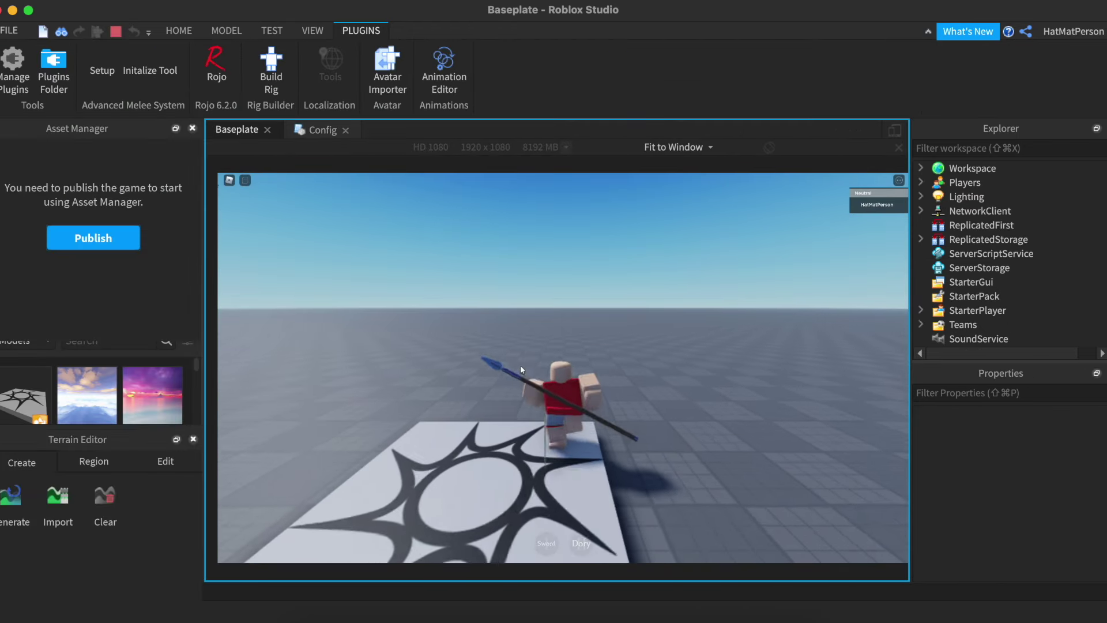
pyautogui.click(678, 353)
pyautogui.moveTo(678, 352); pyautogui.dragTo(674, 356, button='right')
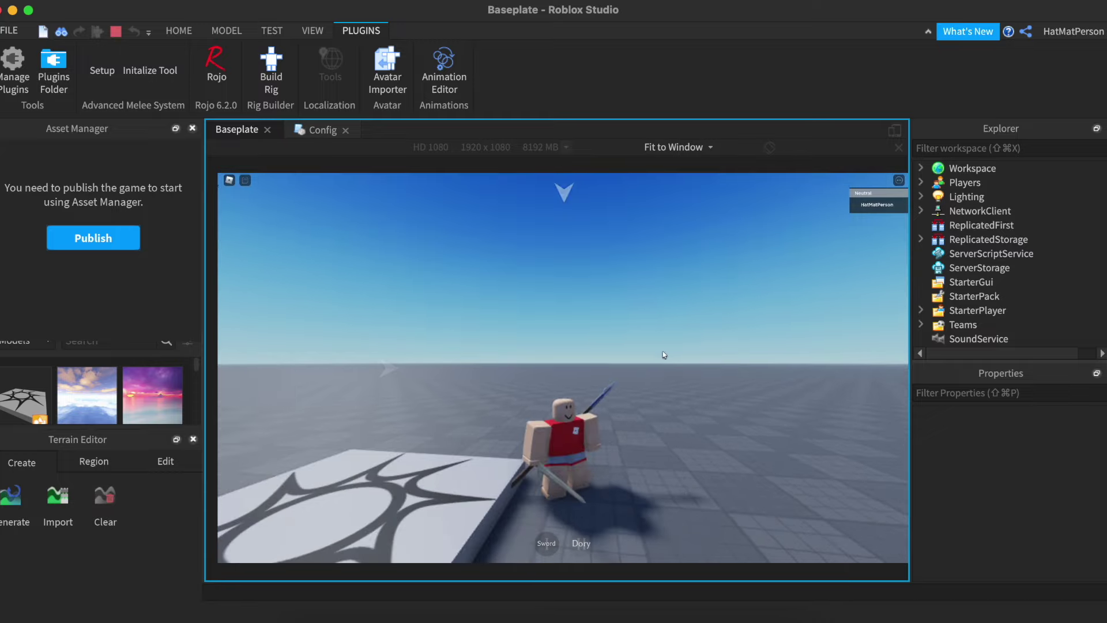
pyautogui.click(648, 353)
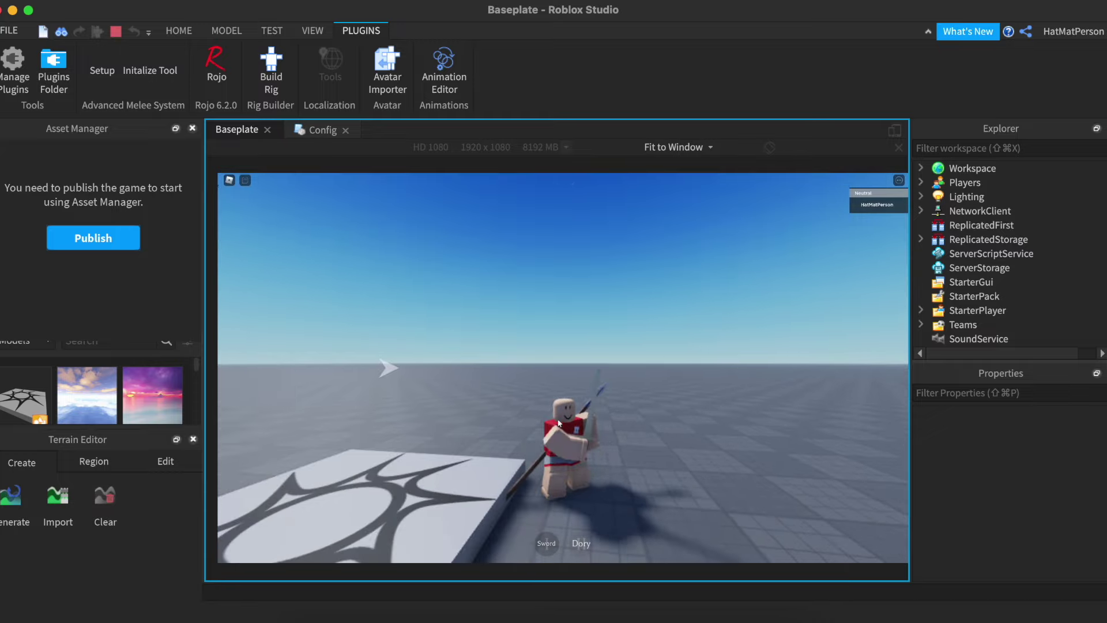
pyautogui.press('w')
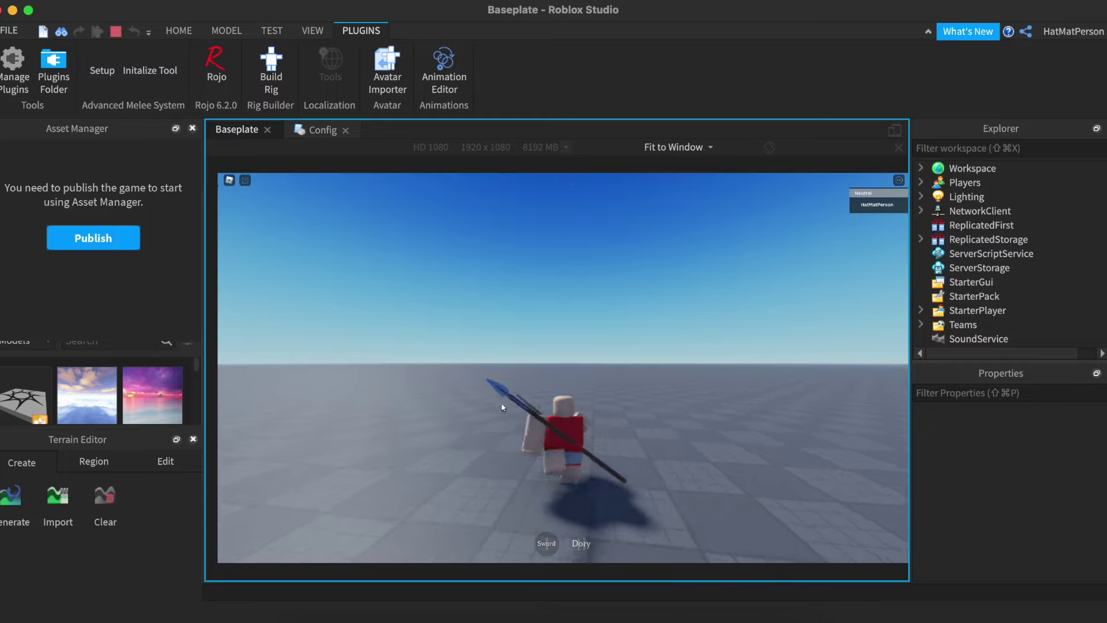
pyautogui.click(605, 268)
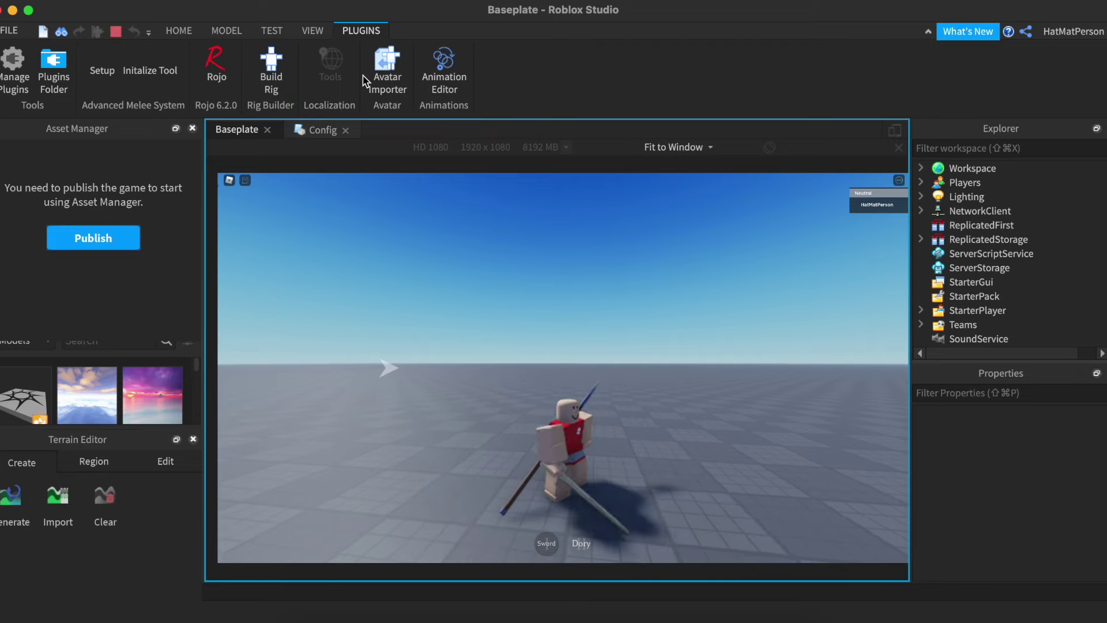
pyautogui.press('s')
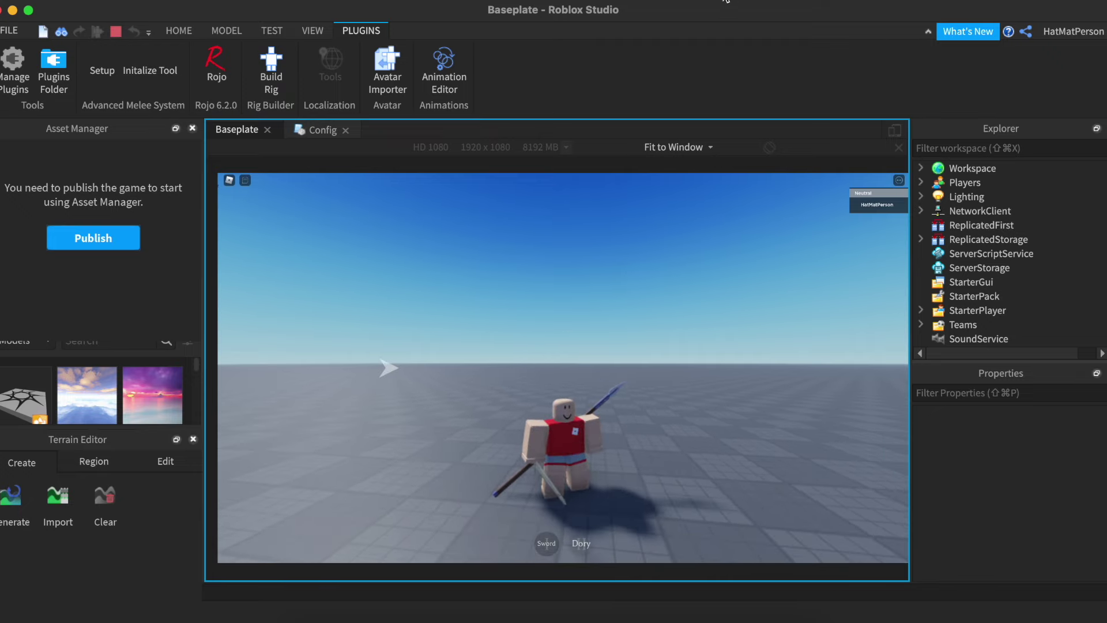
# Step: Stop the play test and insert a Medieval Spear model from the Toolbox, placing it on the open baseplate away from the spawn
pyautogui.hotkey('shift', 'F5')
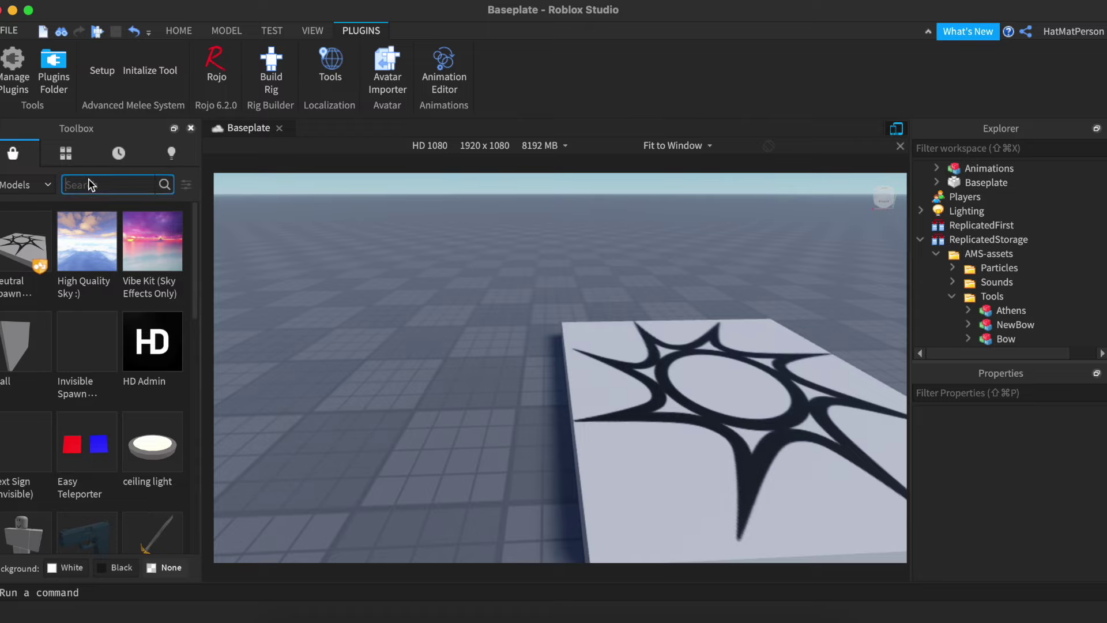
pyautogui.press('Return')
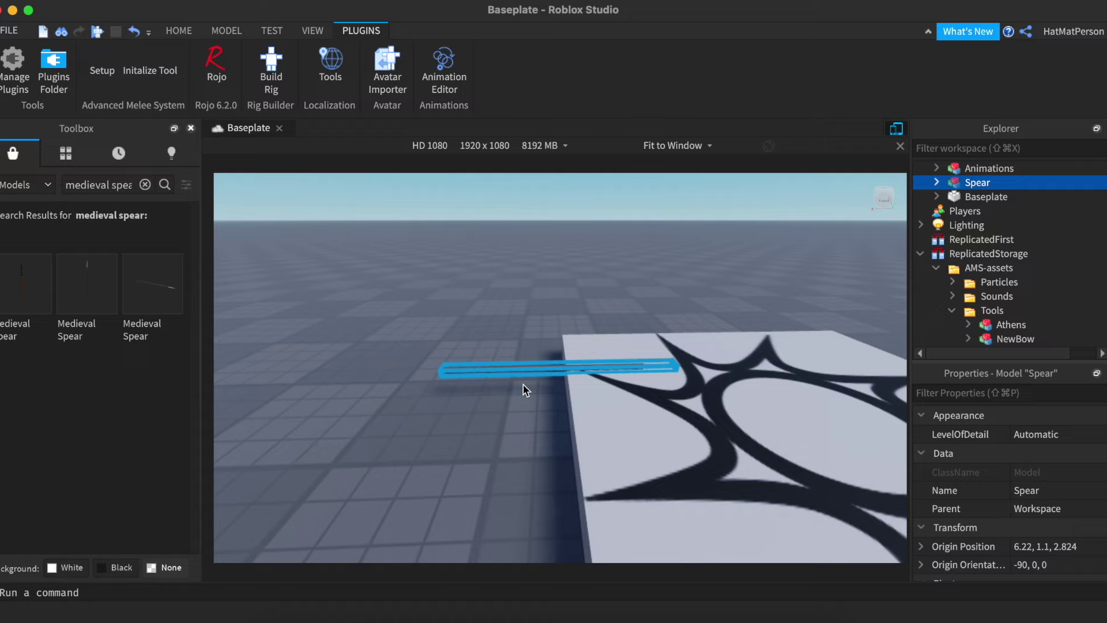
pyautogui.moveTo(526, 370); pyautogui.dragTo(433, 369)
pyautogui.press('a')
pyautogui.click(590, 272)
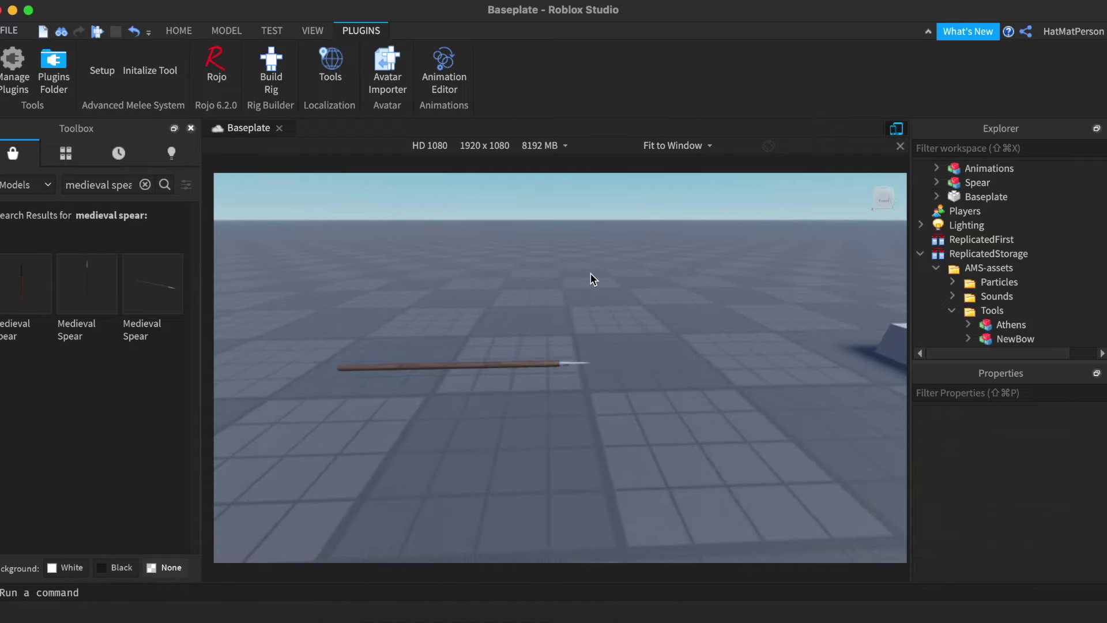
# Step: Raise the Spear model to a height of about 1.76 studs and inspect its Spear End and Spear Handle parts
pyautogui.moveTo(590, 272); pyautogui.dragTo(589, 272, button='right')
pyautogui.click(558, 369)
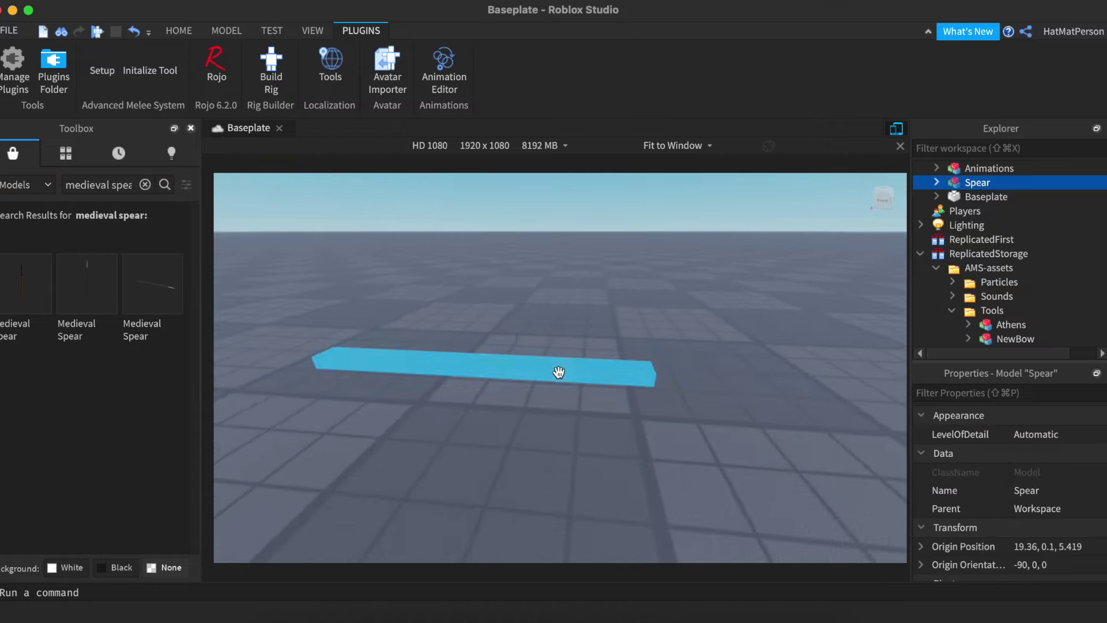
pyautogui.click(225, 31)
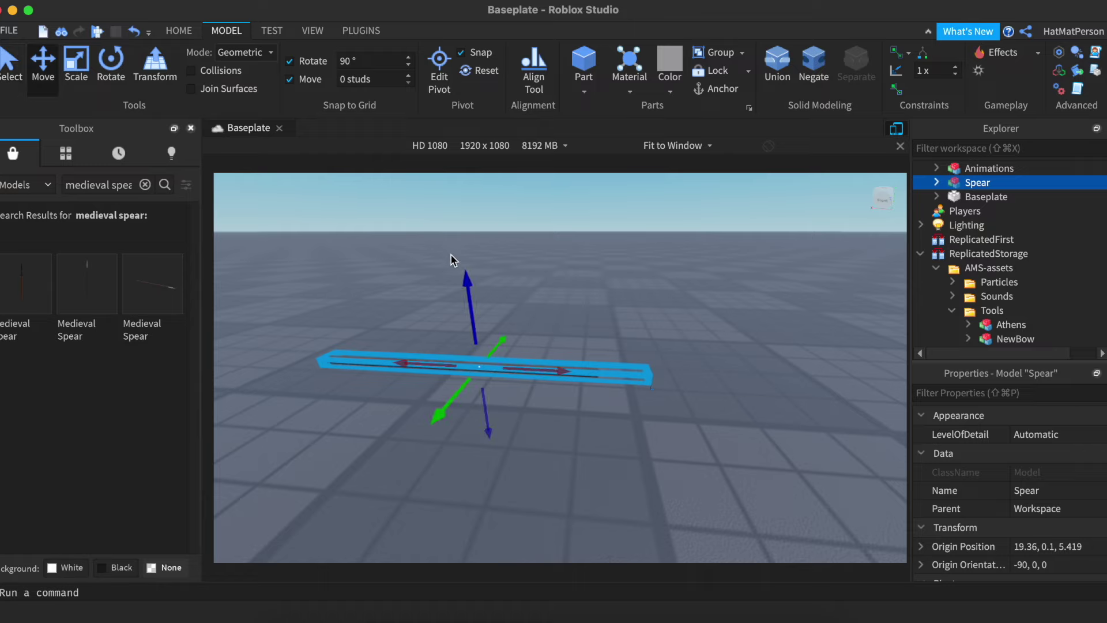
pyautogui.moveTo(465, 282); pyautogui.dragTo(460, 189)
pyautogui.moveTo(563, 267); pyautogui.dragTo(563, 267, button='right')
pyautogui.click(936, 182)
pyautogui.click(1002, 196)
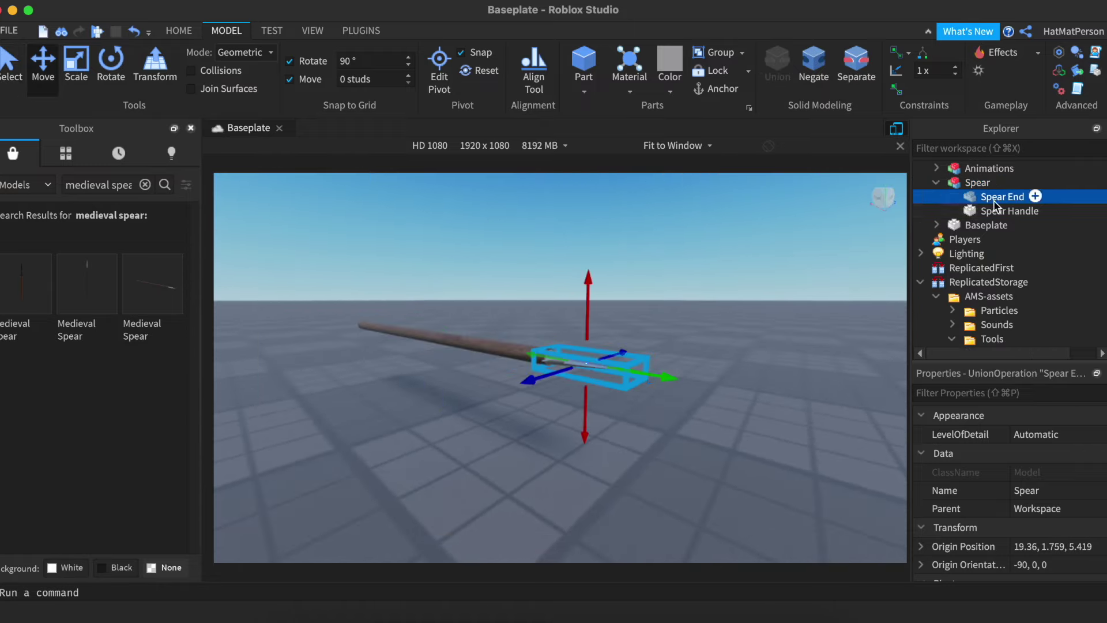
pyautogui.click(1009, 211)
# Step: Copy the Dory model from the Tools folder and paste it into the Workspace
pyautogui.moveTo(852, 257); pyautogui.dragTo(849, 250, button='right')
pyautogui.scroll(3, 979, 257)
pyautogui.scroll(-5, 979, 258)
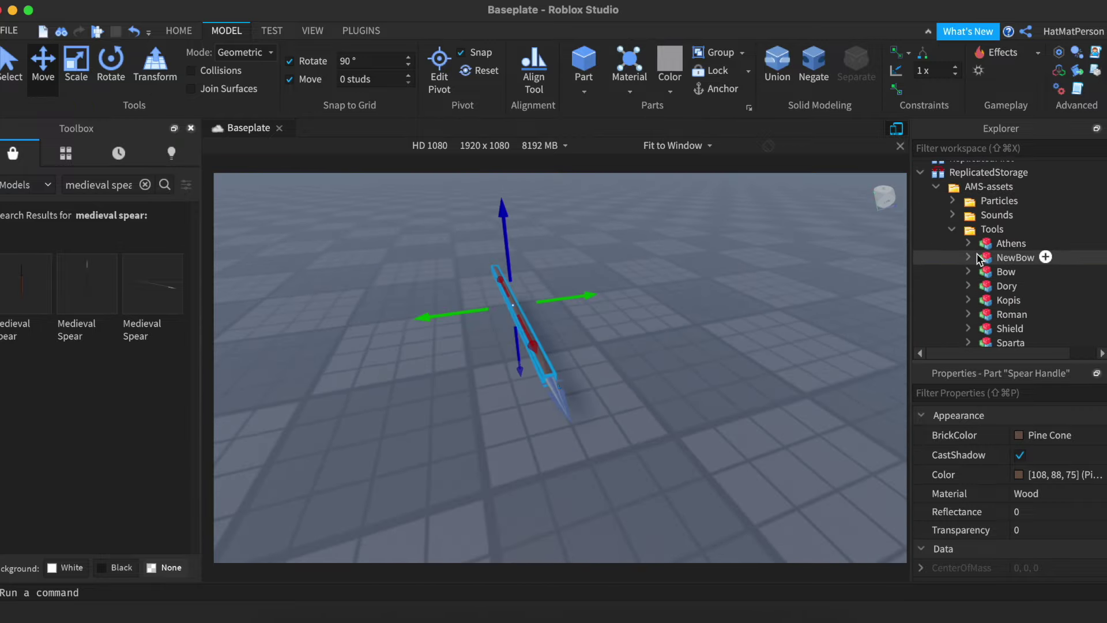
pyautogui.rightClick(996, 254)
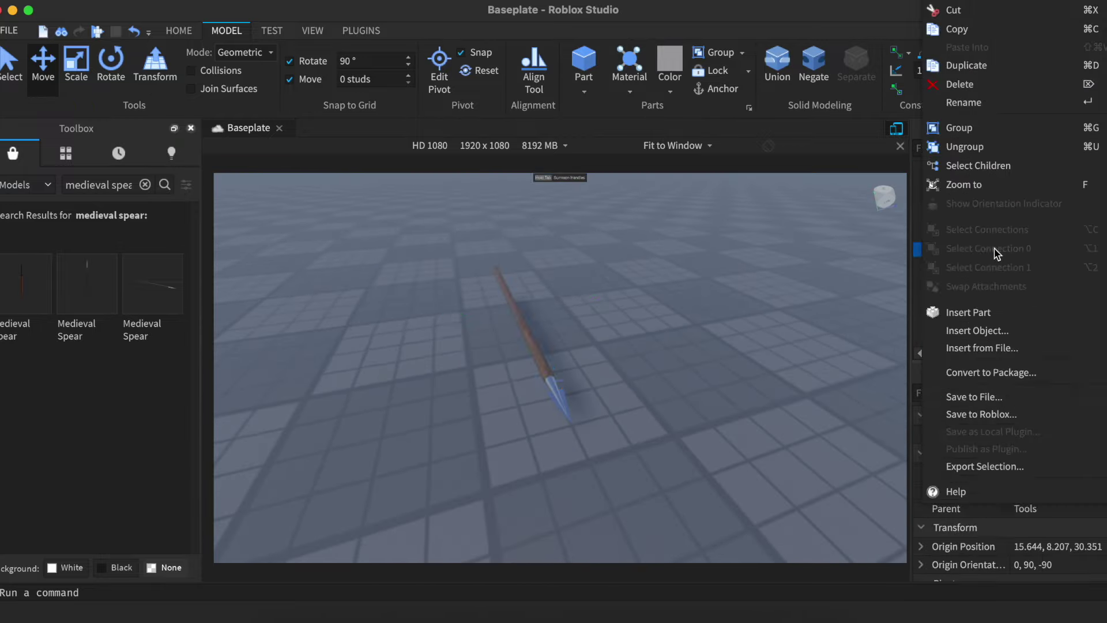
pyautogui.press('Escape')
pyautogui.scroll(5, 988, 174)
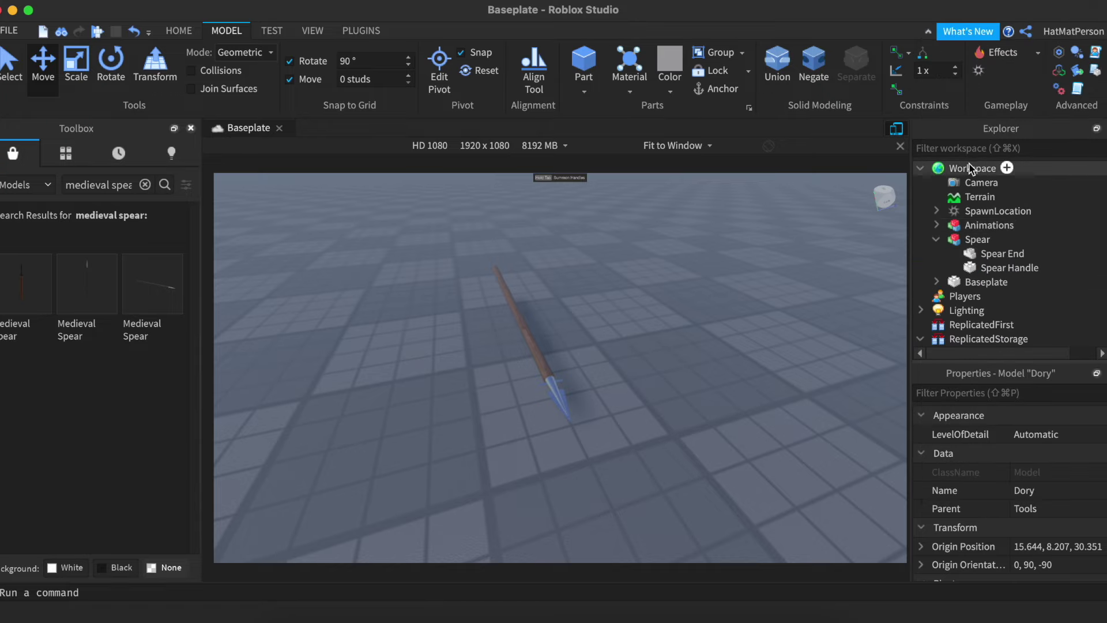
pyautogui.rightClick(970, 168)
pyautogui.click(976, 32)
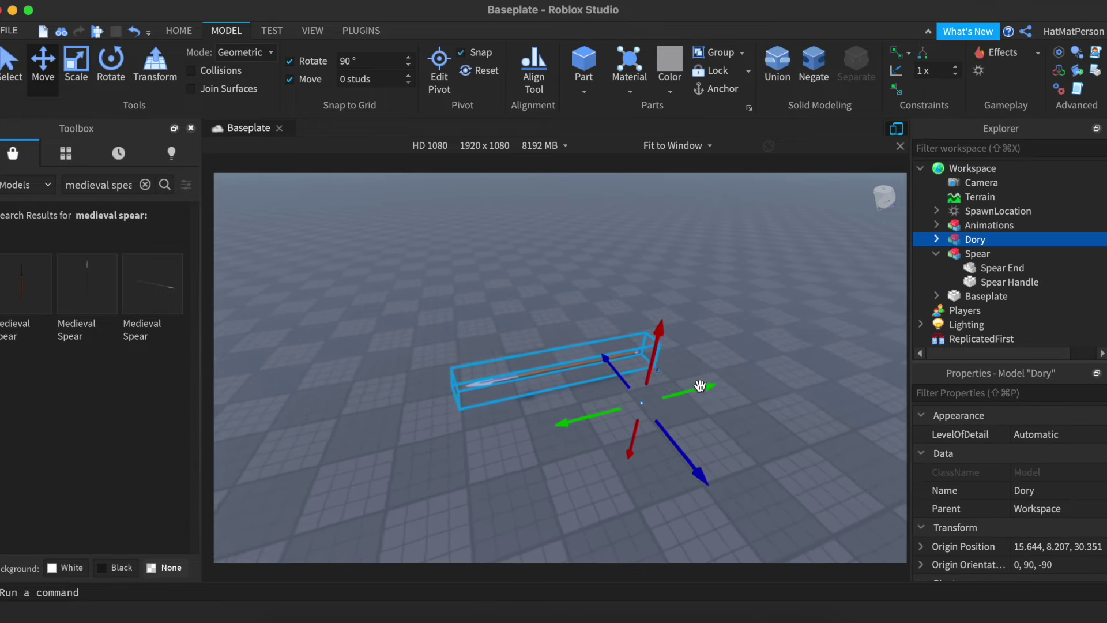
# Step: Move the Dory copy to about 23.96 on the Z axis and place the Spear model close to it on the baseplate
pyautogui.moveTo(678, 389); pyautogui.dragTo(486, 421)
pyautogui.press('a')
pyautogui.moveTo(486, 421); pyautogui.dragTo(486, 421, button='right')
pyautogui.press('s')
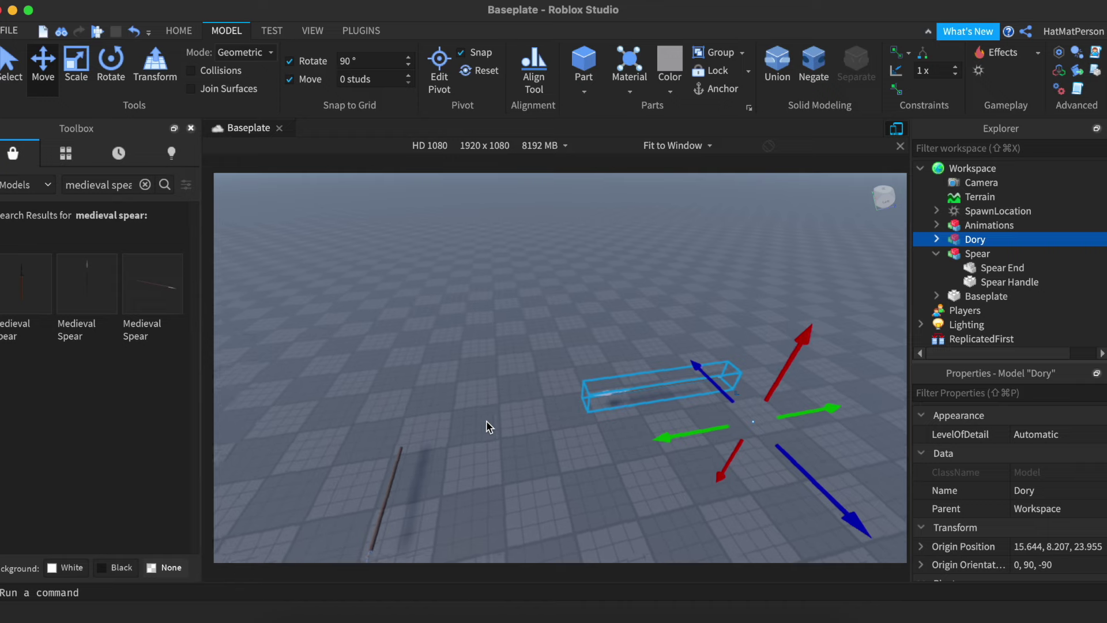
pyautogui.moveTo(396, 473); pyautogui.dragTo(550, 472)
pyautogui.press('s')
pyautogui.press('d')
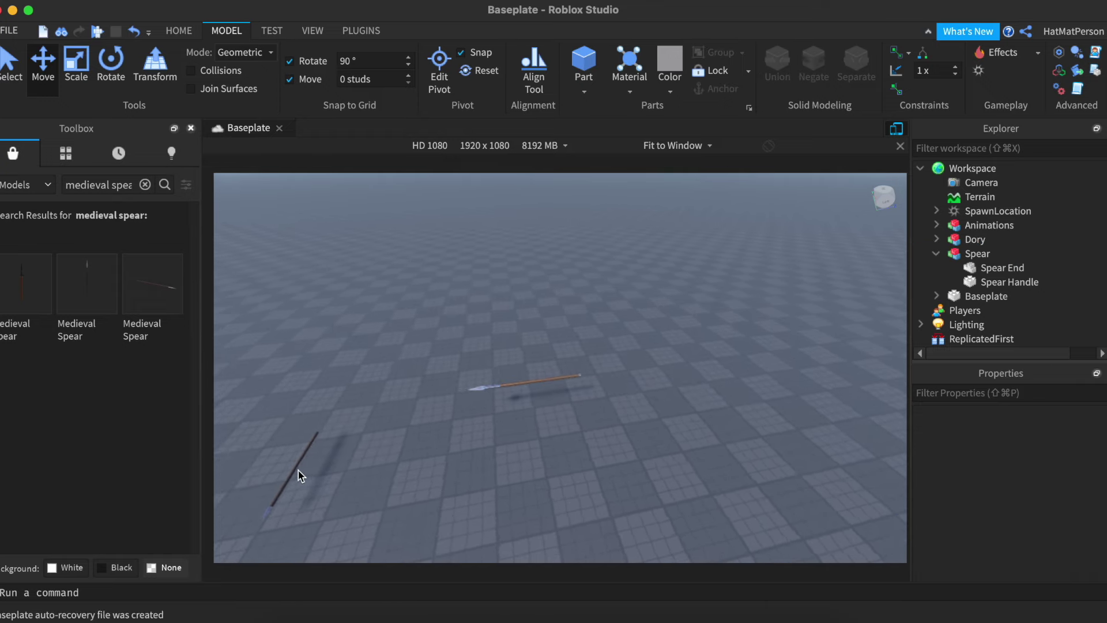
pyautogui.moveTo(294, 471); pyautogui.dragTo(542, 442)
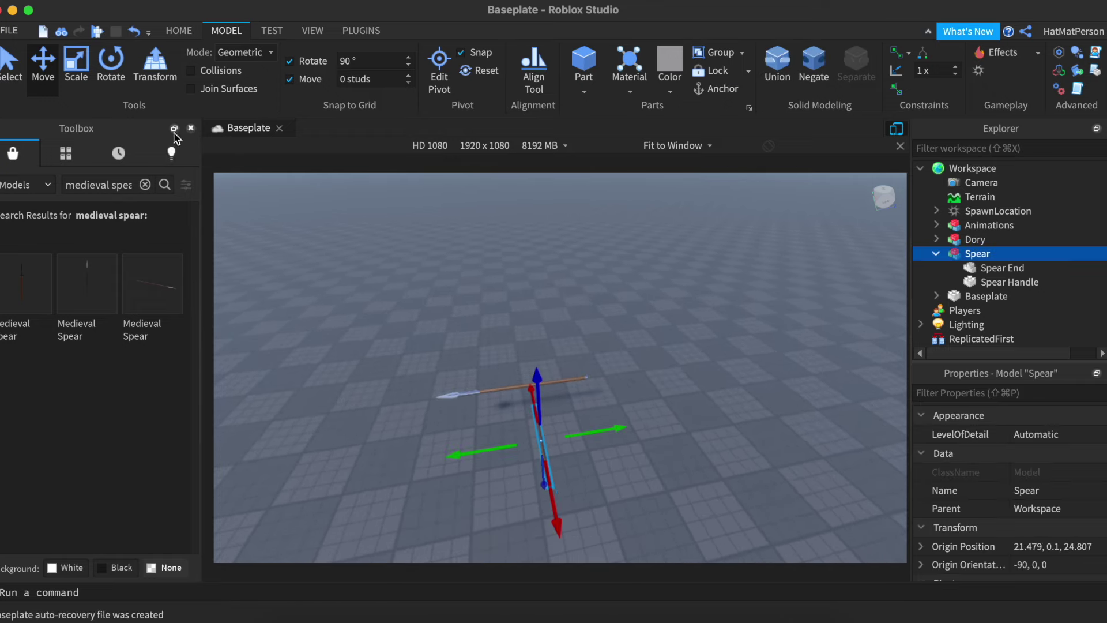
# Step: Rotate the Spear to orientation -90, -90, 0 so it parallels the Dory, and raise it to a height of about 4.91 studs
pyautogui.click(110, 63)
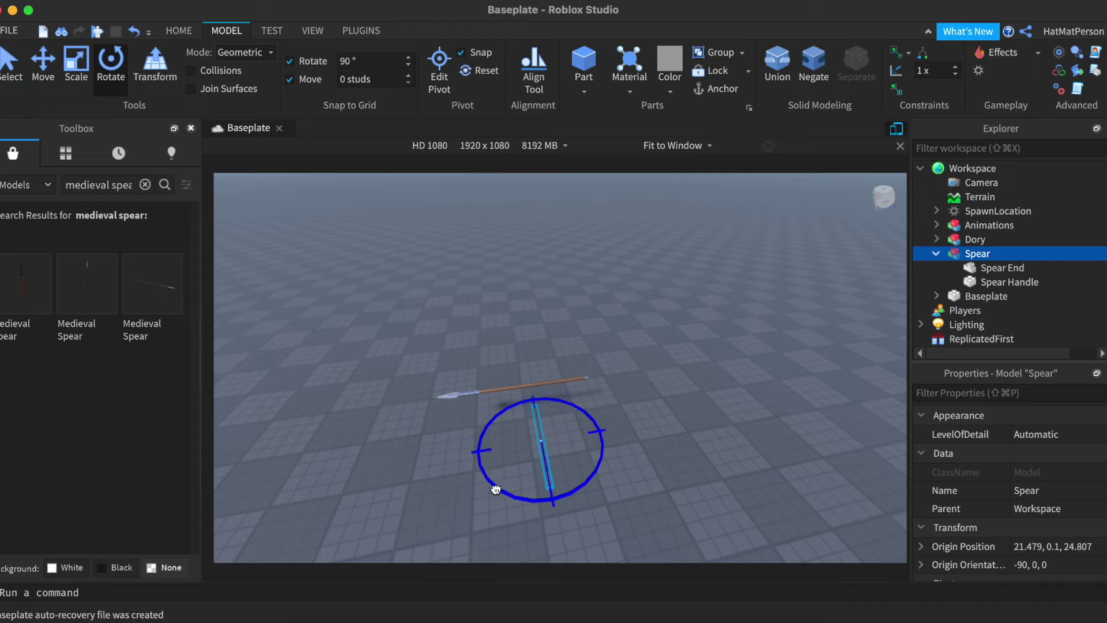
pyautogui.moveTo(463, 467); pyautogui.dragTo(463, 468, button='right')
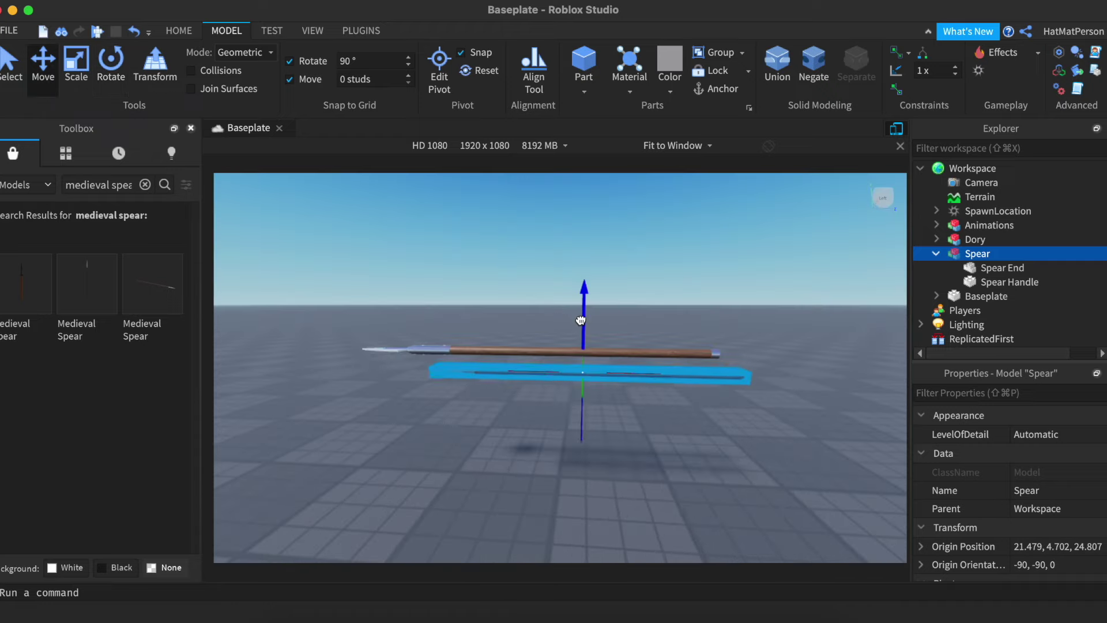
pyautogui.moveTo(581, 319); pyautogui.dragTo(580, 310)
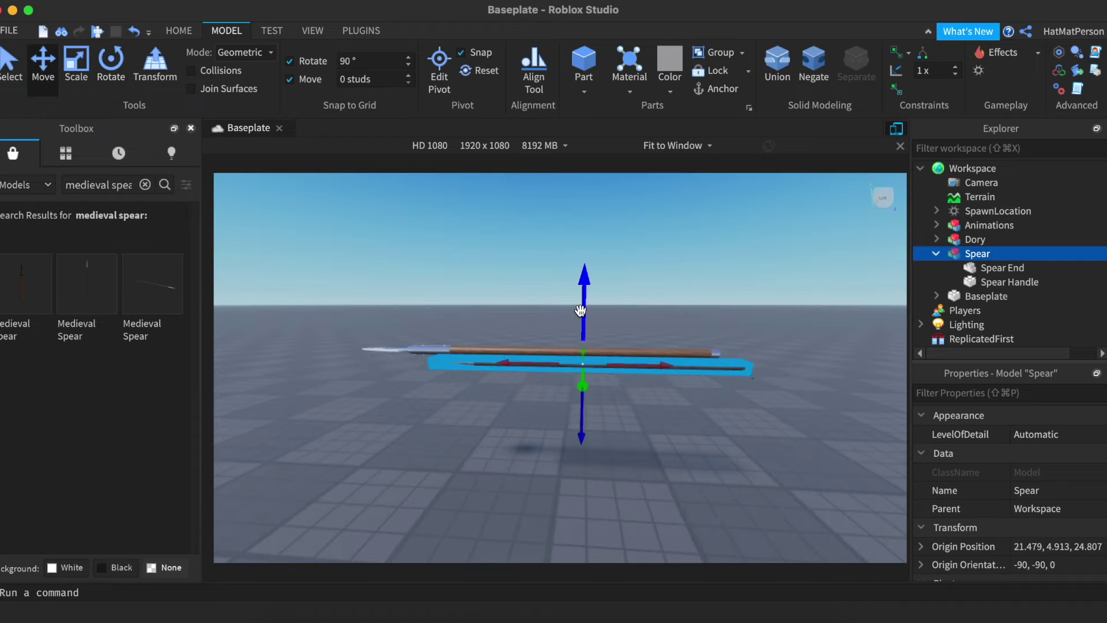
# Step: Scale the Spear up to roughly the Dory's length and align it beside the Dory at about 21.02, 5.02, 23.59
pyautogui.press('super+3')
pyautogui.moveTo(415, 355); pyautogui.dragTo(346, 353)
pyautogui.click(442, 331)
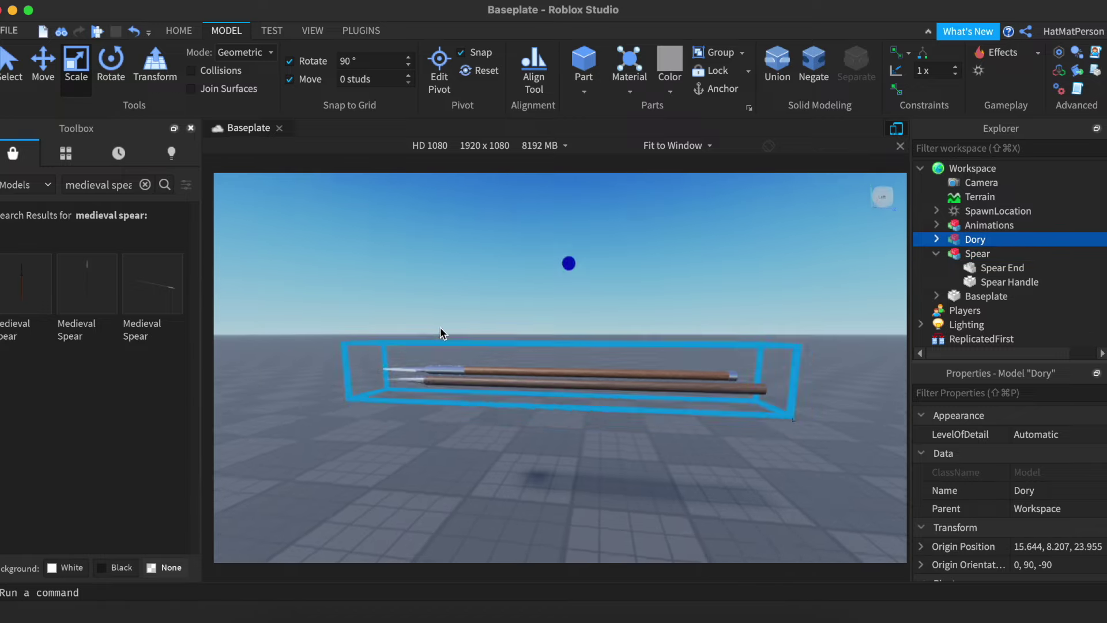
pyautogui.scroll(5, 442, 331)
pyautogui.moveTo(442, 331); pyautogui.dragTo(441, 328, button='right')
pyautogui.scroll(-3, 442, 329)
pyautogui.click(977, 254)
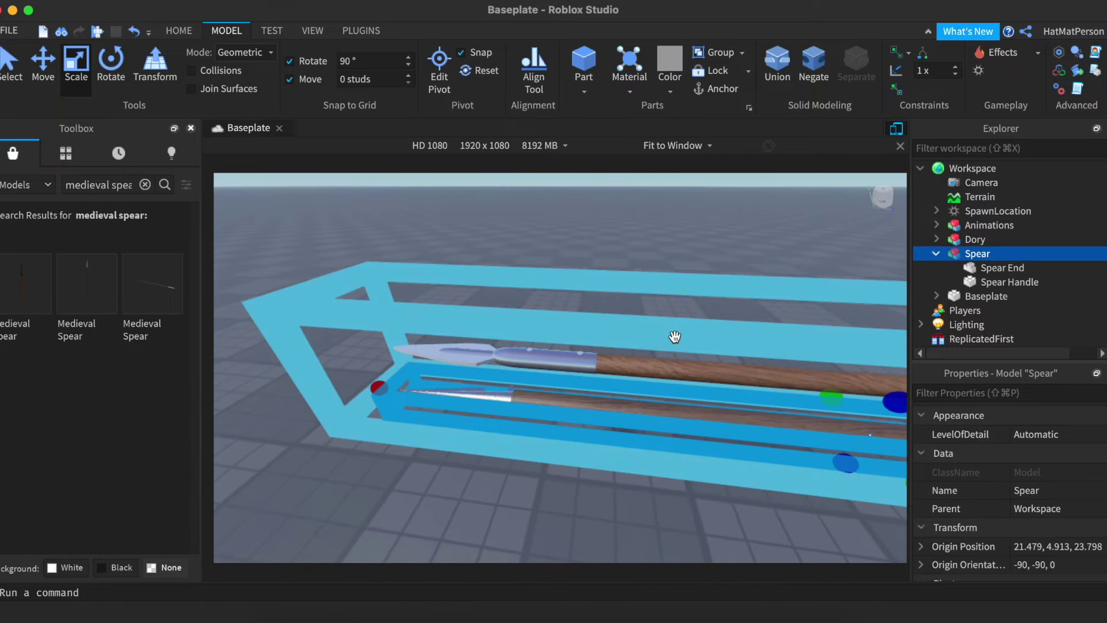
pyautogui.scroll(3, 673, 333)
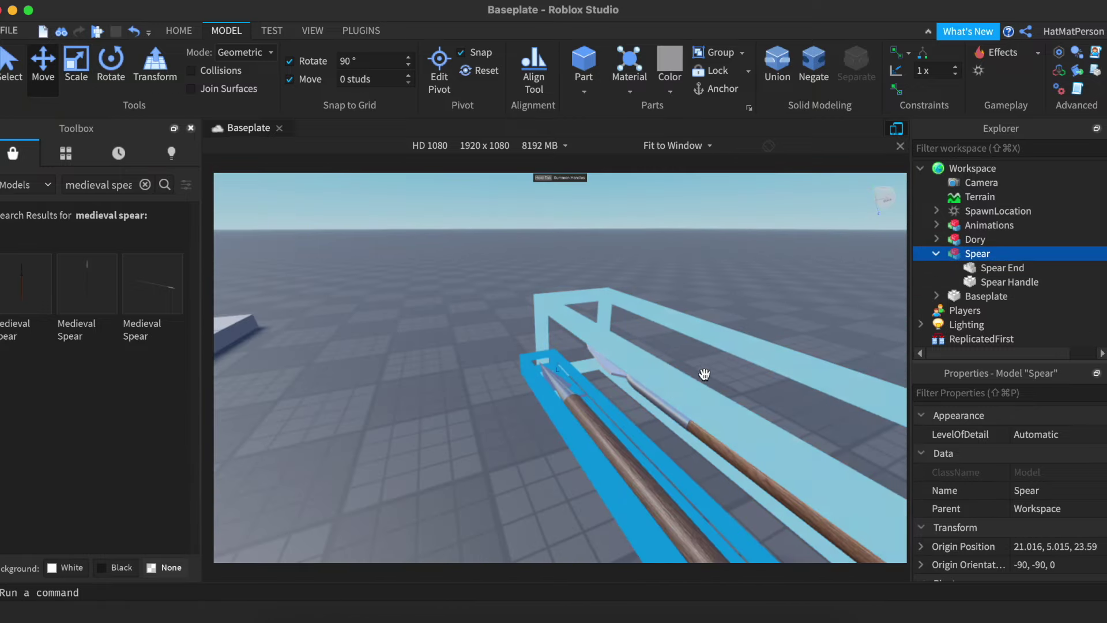
# Step: Copy the Blocker, DmgPart and SpearAttach parts from the Dory and paste them into the Spear model
pyautogui.click(691, 378)
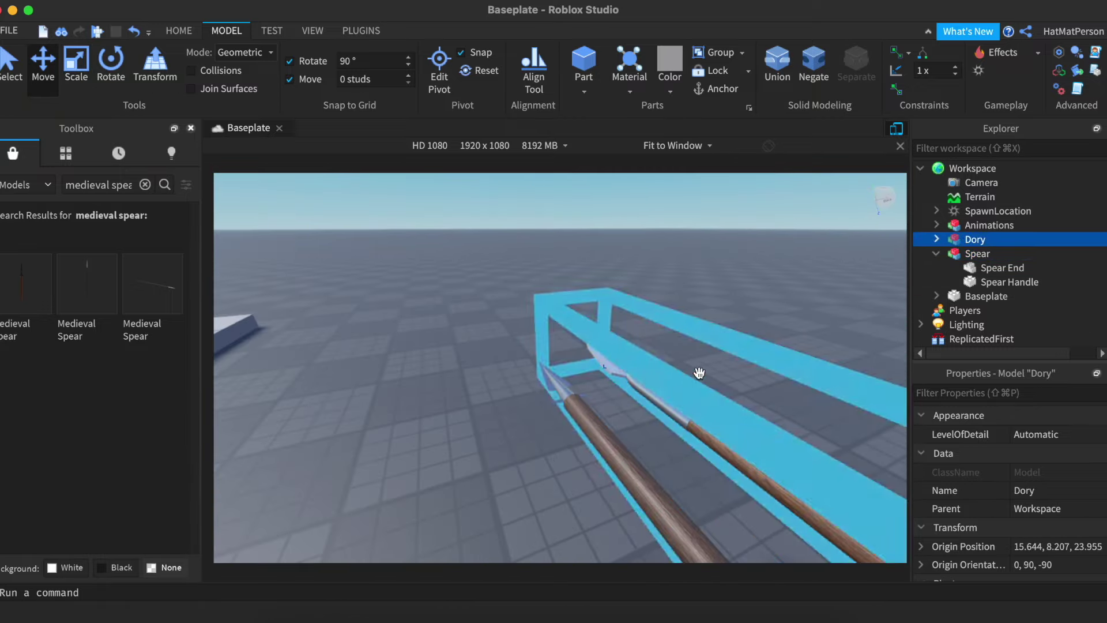
pyautogui.scroll(-3, 995, 250)
pyautogui.scroll(2, 995, 259)
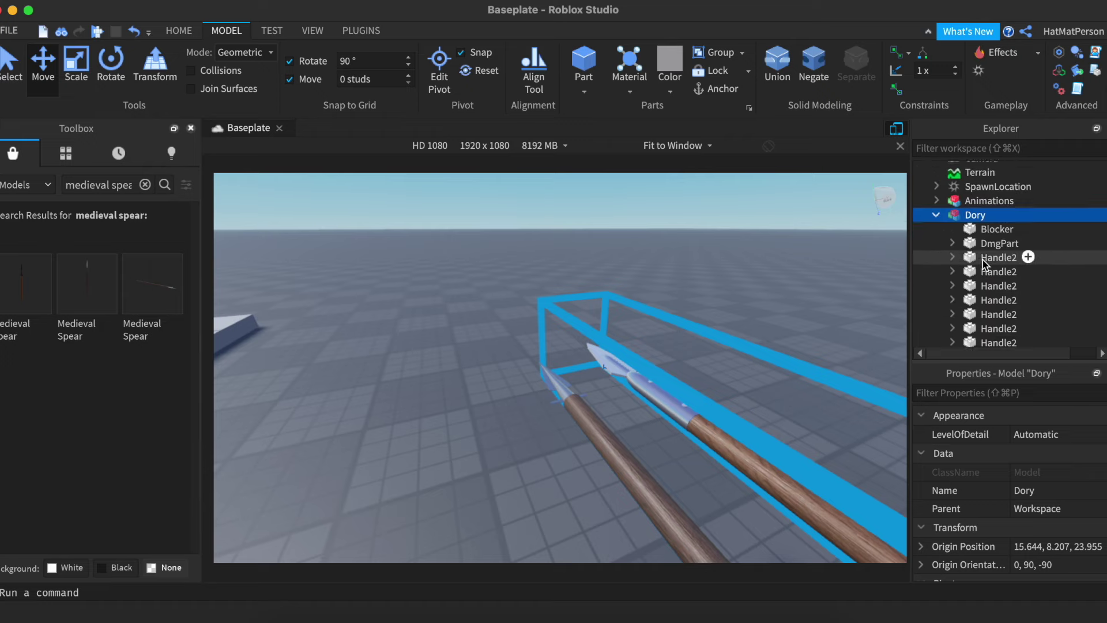
pyautogui.click(986, 242)
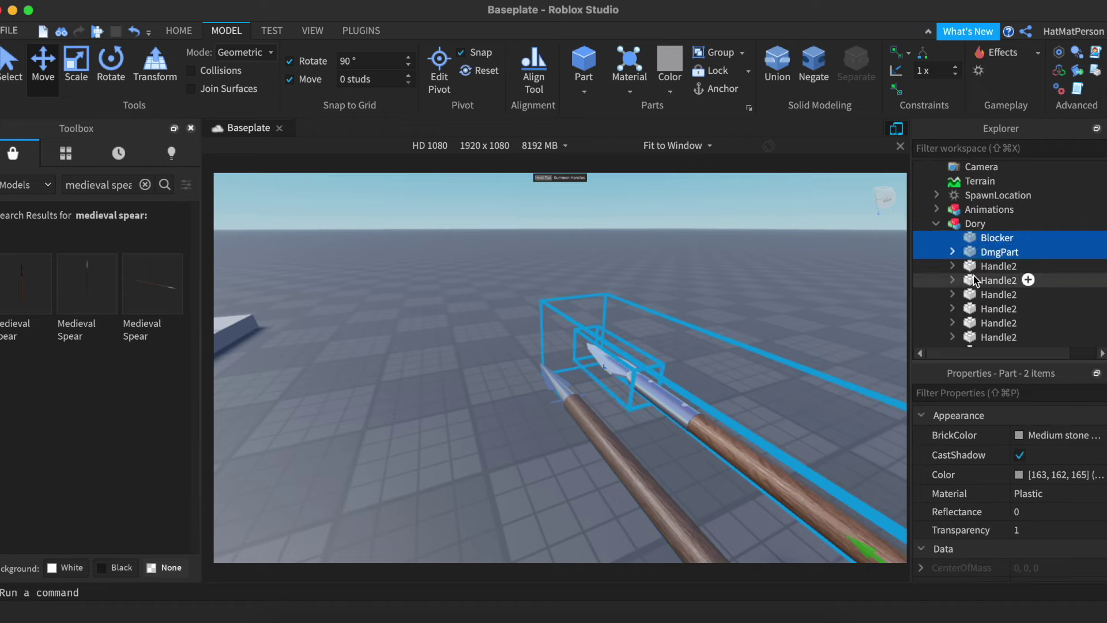
pyautogui.scroll(-5, 974, 279)
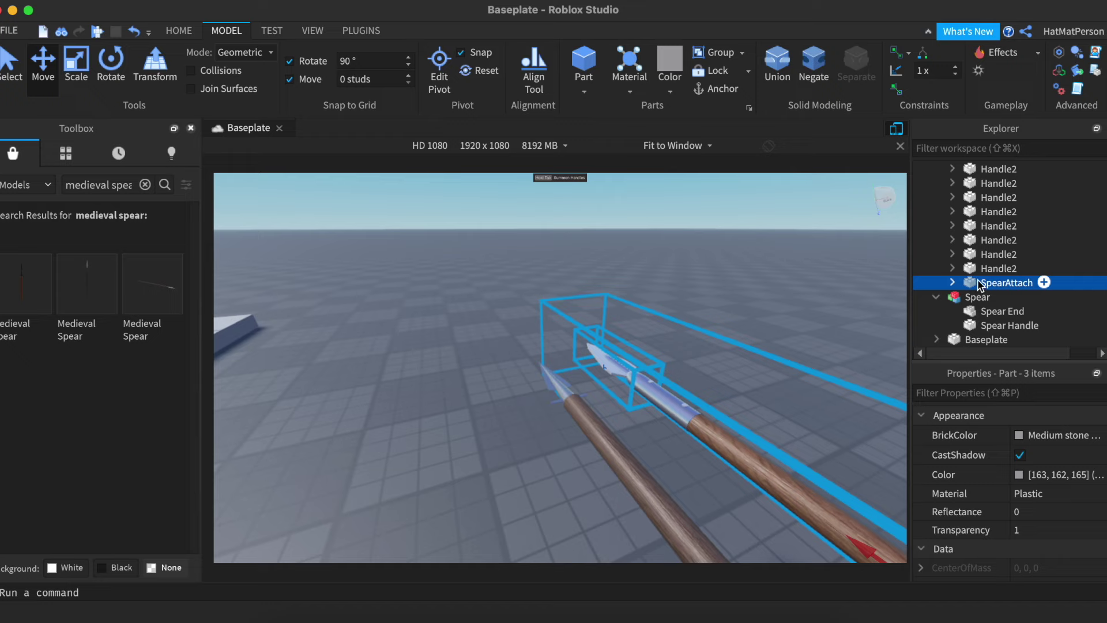
pyautogui.rightClick(978, 282)
pyautogui.click(998, 27)
pyautogui.scroll(5, 1004, 257)
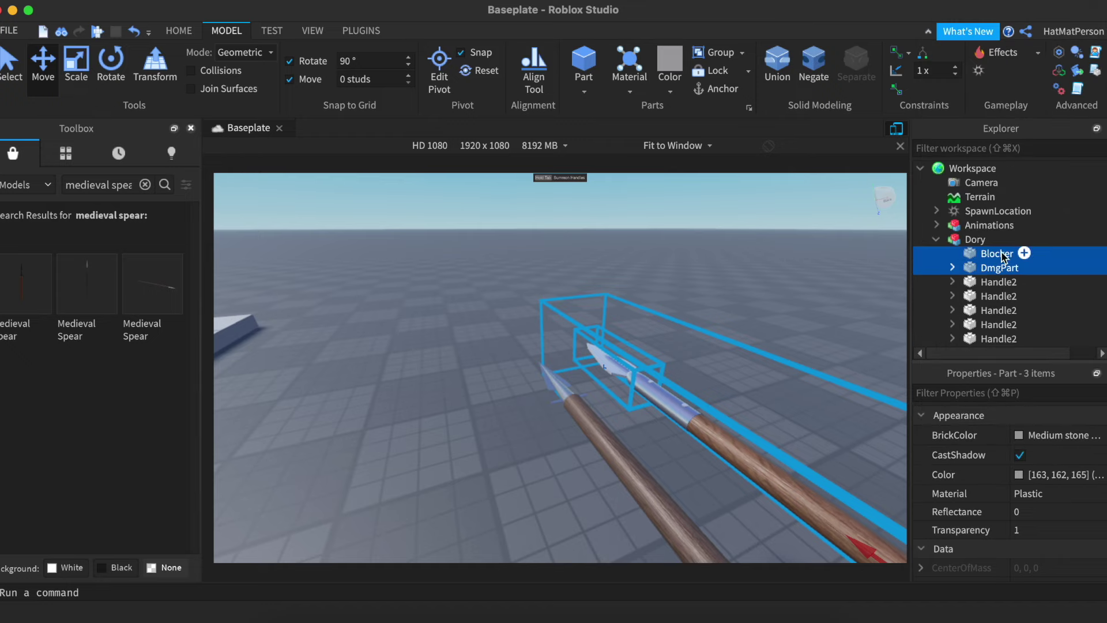
pyautogui.click(937, 240)
pyautogui.rightClick(977, 254)
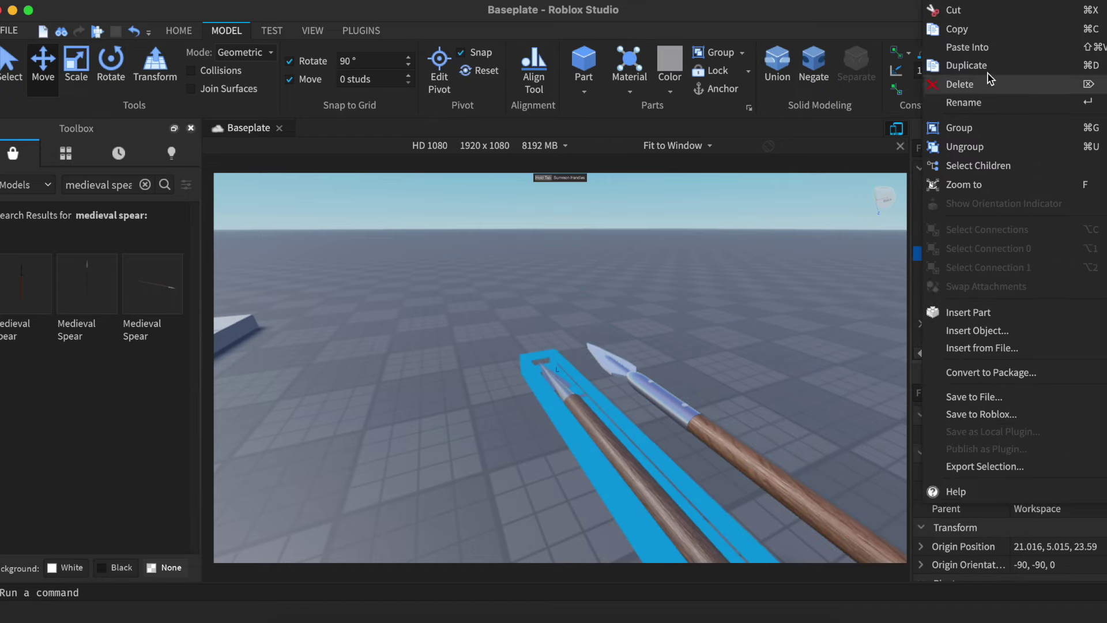
pyautogui.click(977, 44)
pyautogui.press('f')
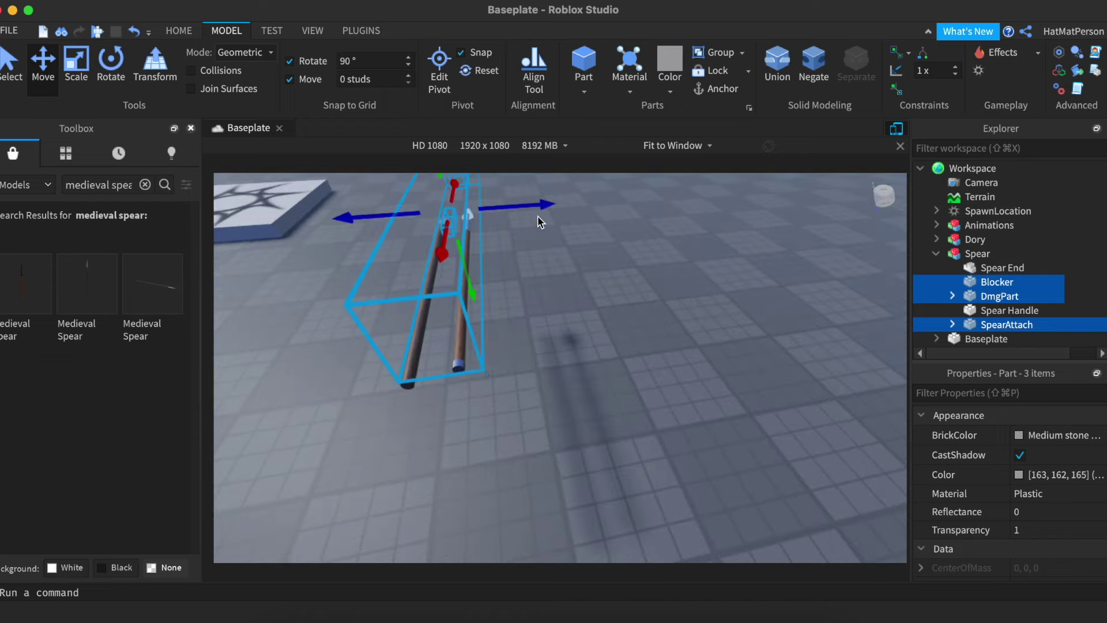
# Step: Delete the Dory copy from the Workspace and focus on the Spear model
pyautogui.click(465, 271)
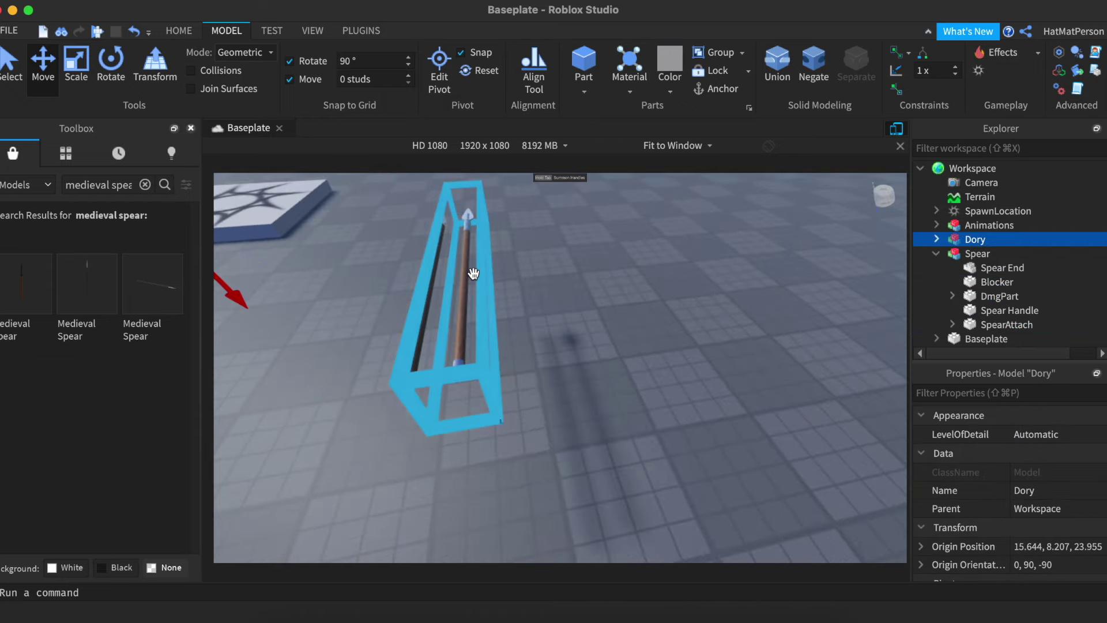
pyautogui.press('Delete')
pyautogui.click(956, 242)
pyautogui.press('f')
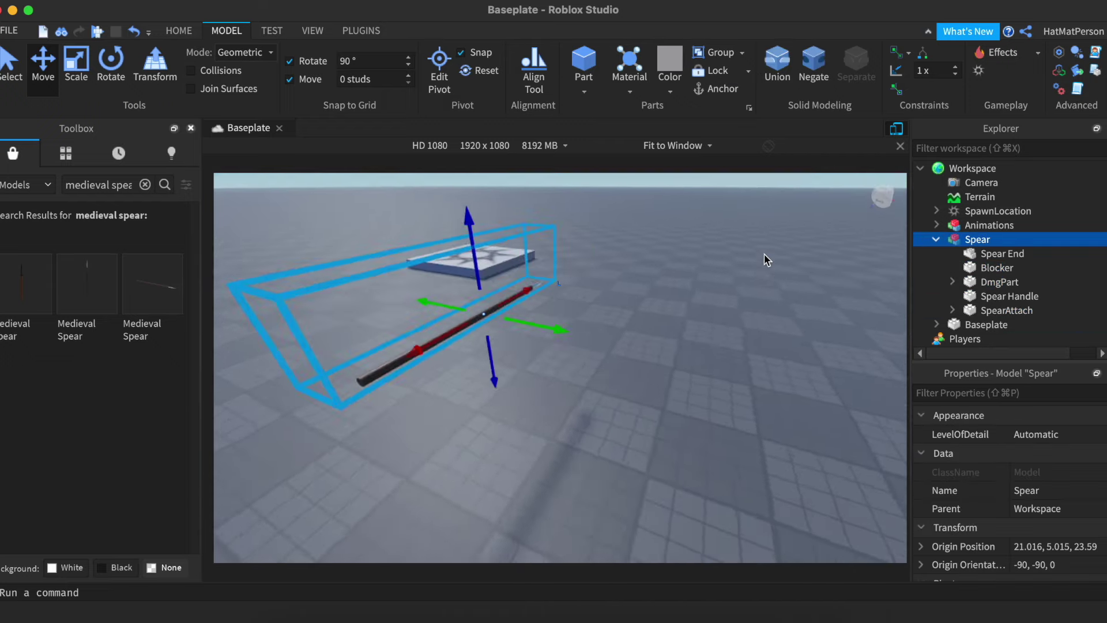
# Step: Move the Spear's DmgPart down and sideways so that it encloses the metal spear tip
pyautogui.click(985, 283)
pyautogui.press('f')
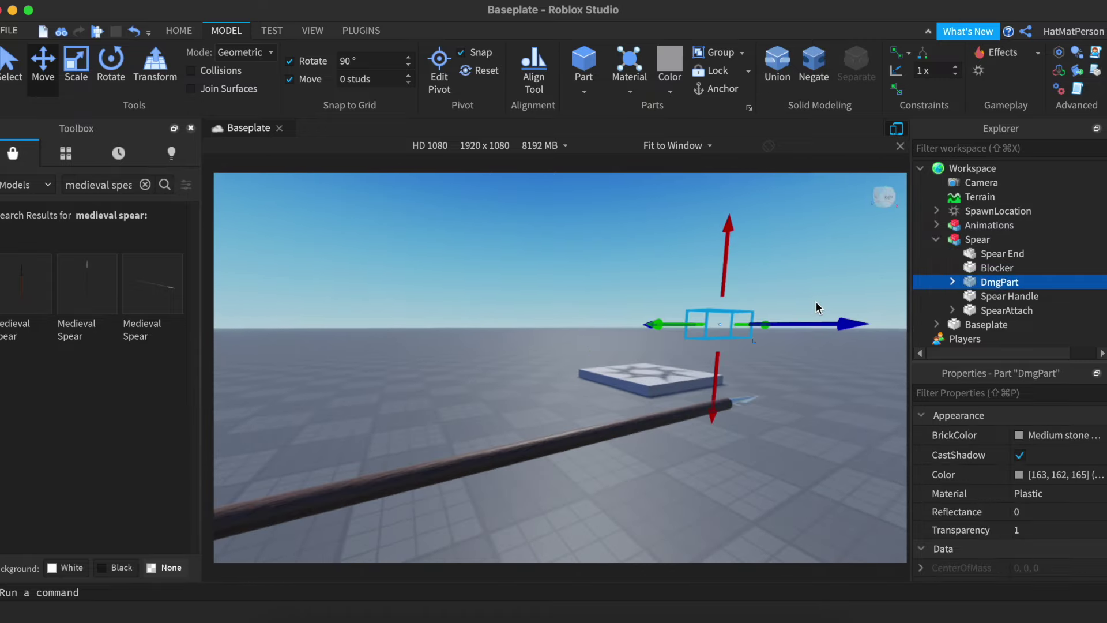
pyautogui.moveTo(789, 254); pyautogui.dragTo(775, 396)
pyautogui.moveTo(803, 376); pyautogui.dragTo(803, 377, button='right')
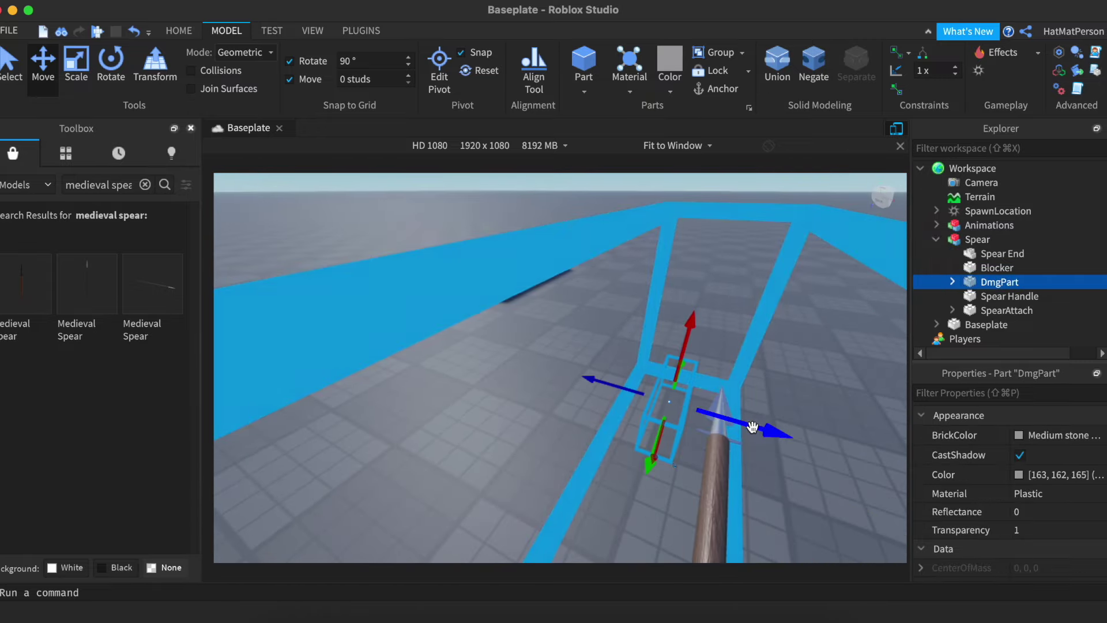
pyautogui.moveTo(747, 420); pyautogui.dragTo(470, 284, button='right')
# Step: Examine where the Start and End attachments of the Spear's DmgPart sit relative to the spear tip
pyautogui.click(952, 282)
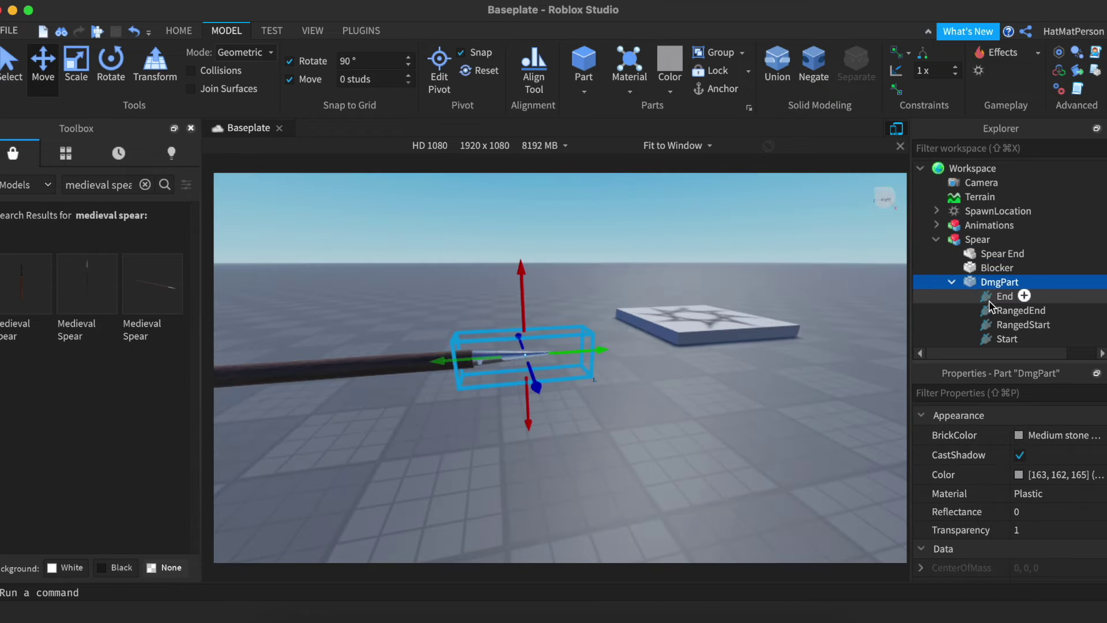
pyautogui.click(989, 338)
pyautogui.press('f')
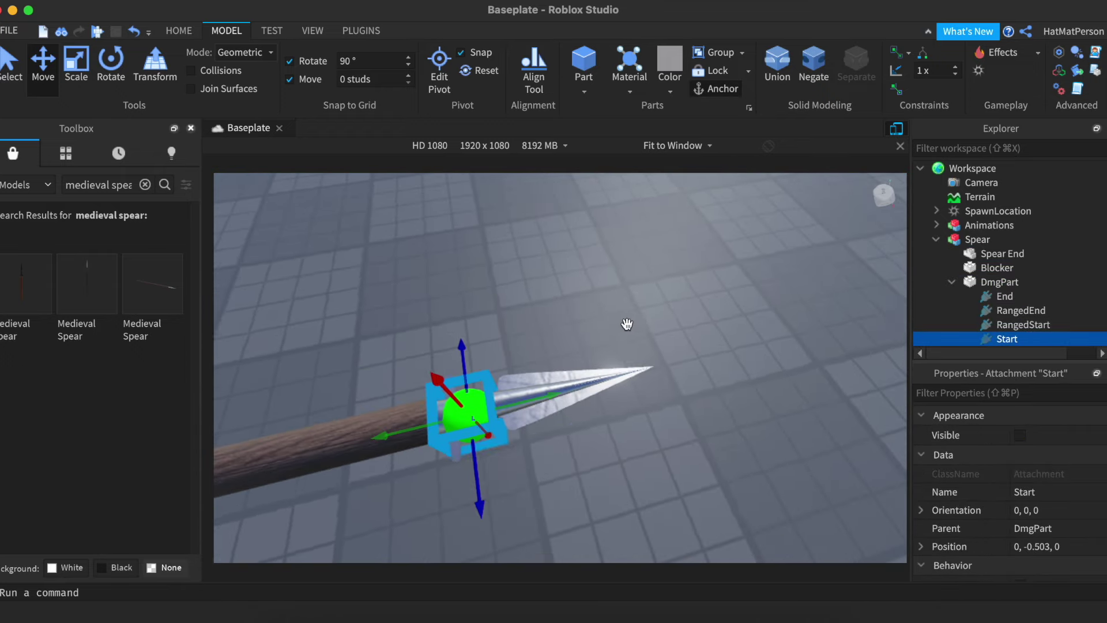
pyautogui.click(1003, 296)
pyautogui.press('f')
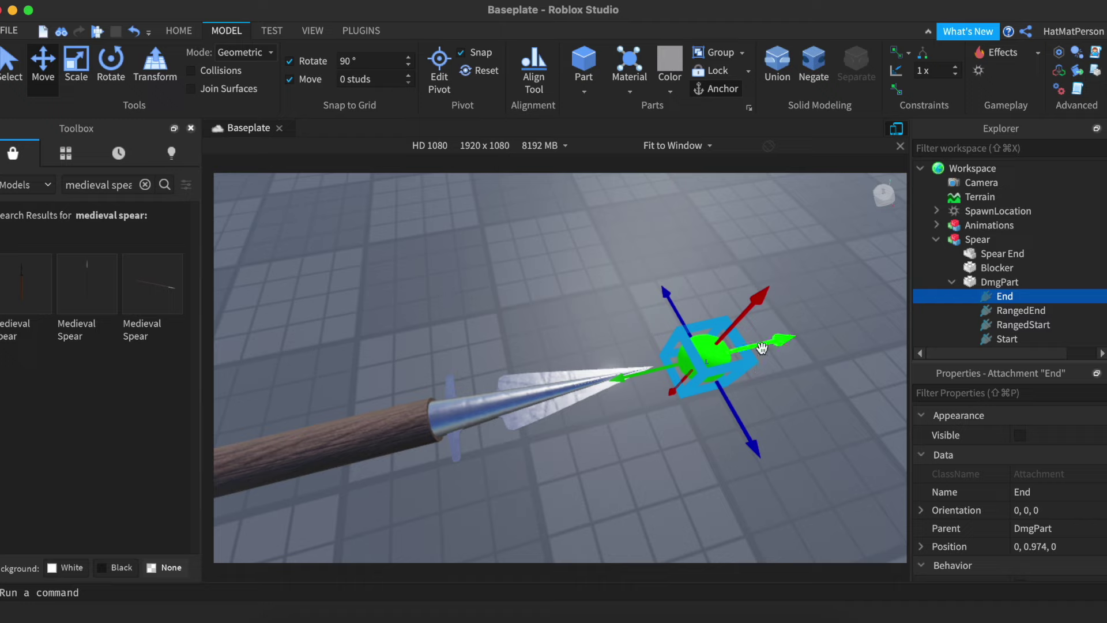
# Step: Move DmgPart's RangedEnd attachment up to X -0.392, back to Y about 0.535, and sideways toward the spear tip
pyautogui.click(975, 309)
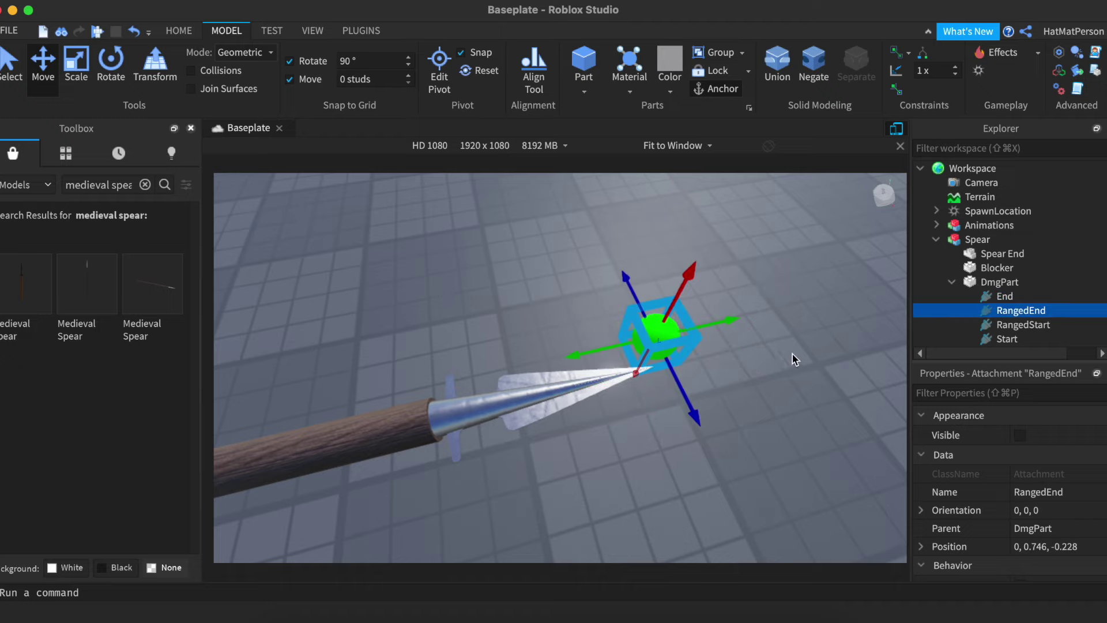
pyautogui.moveTo(794, 358); pyautogui.dragTo(647, 291, button='right')
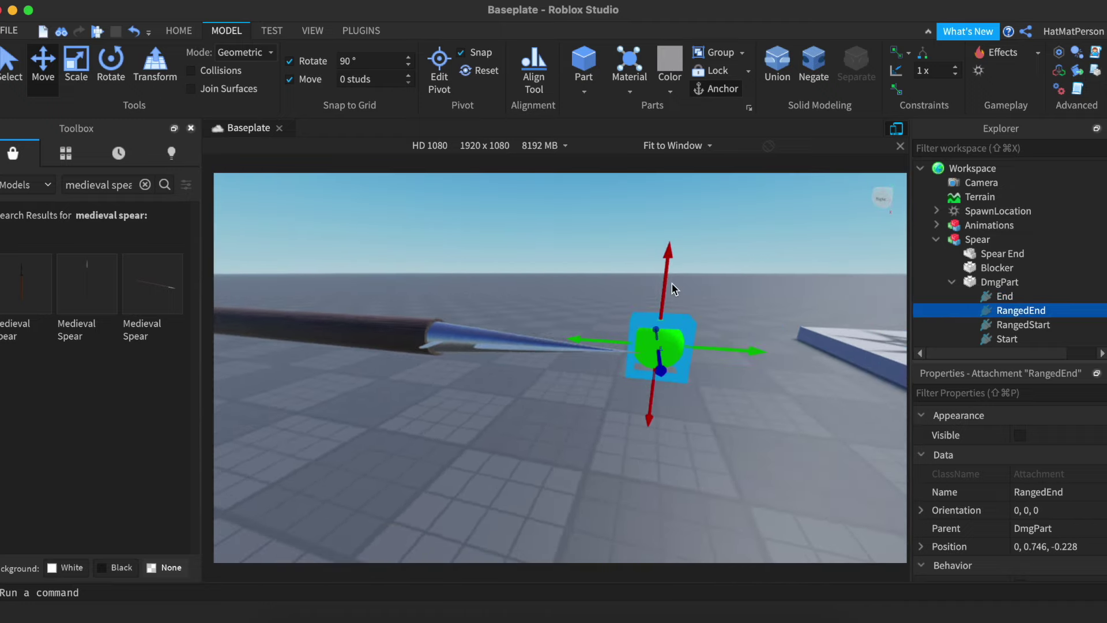
pyautogui.moveTo(668, 239); pyautogui.dragTo(669, 209)
pyautogui.moveTo(669, 210); pyautogui.dragTo(667, 210, button='right')
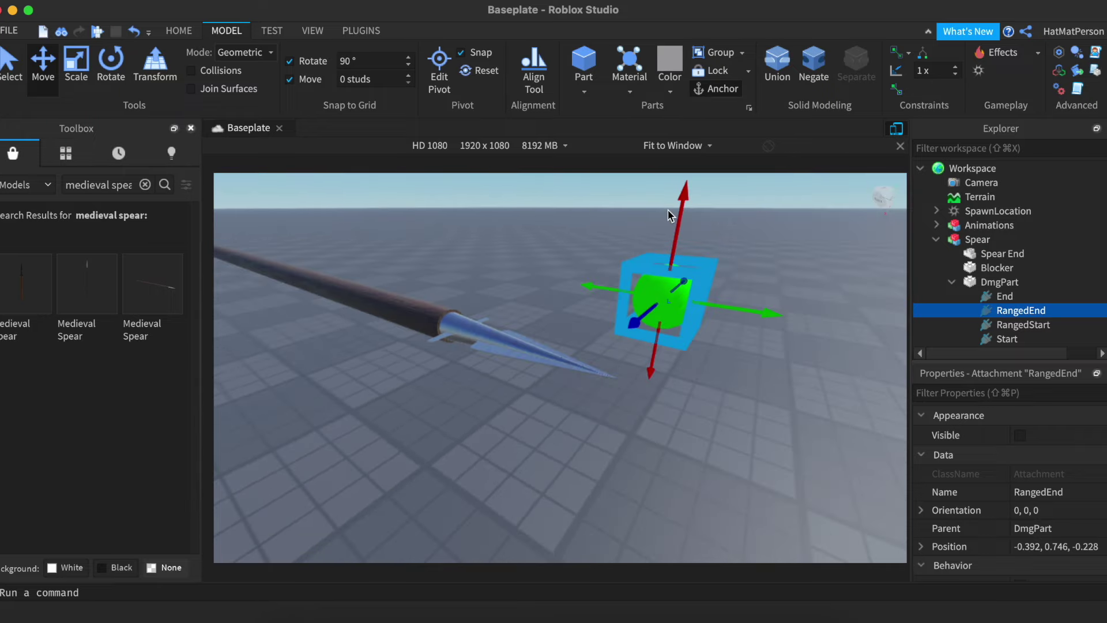
pyautogui.moveTo(702, 305); pyautogui.dragTo(656, 301)
pyautogui.moveTo(656, 301); pyautogui.dragTo(647, 321, button='right')
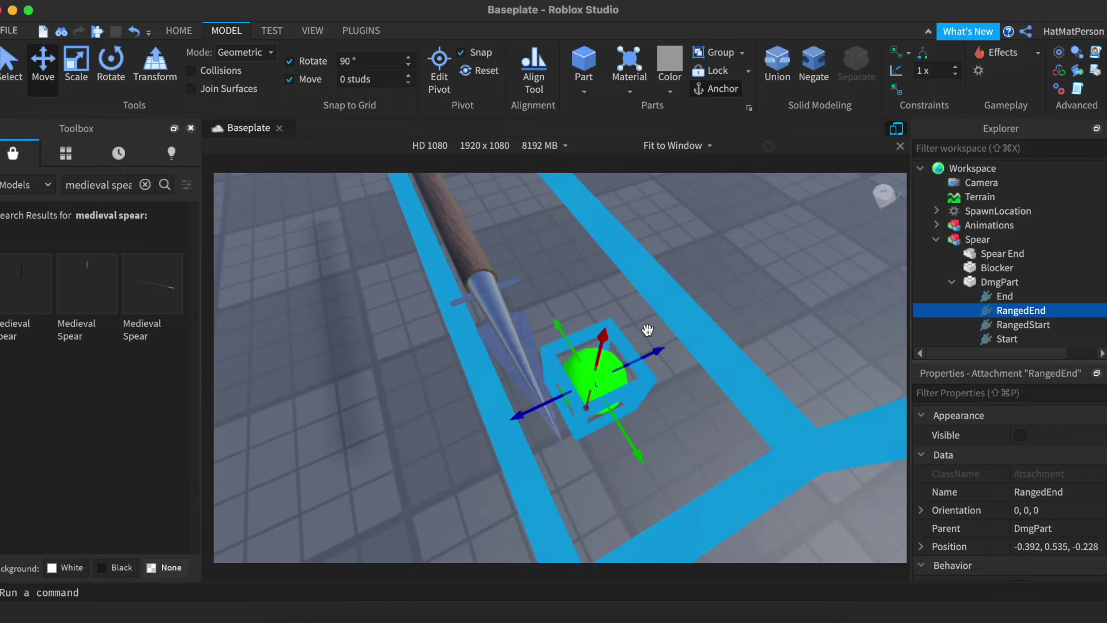
pyautogui.moveTo(647, 362); pyautogui.dragTo(614, 372)
pyautogui.moveTo(613, 372); pyautogui.dragTo(613, 370, button='right')
# Step: Reposition DmgPart's RangedStart attachment back and sideways near the metal spear tip
pyautogui.click(1023, 324)
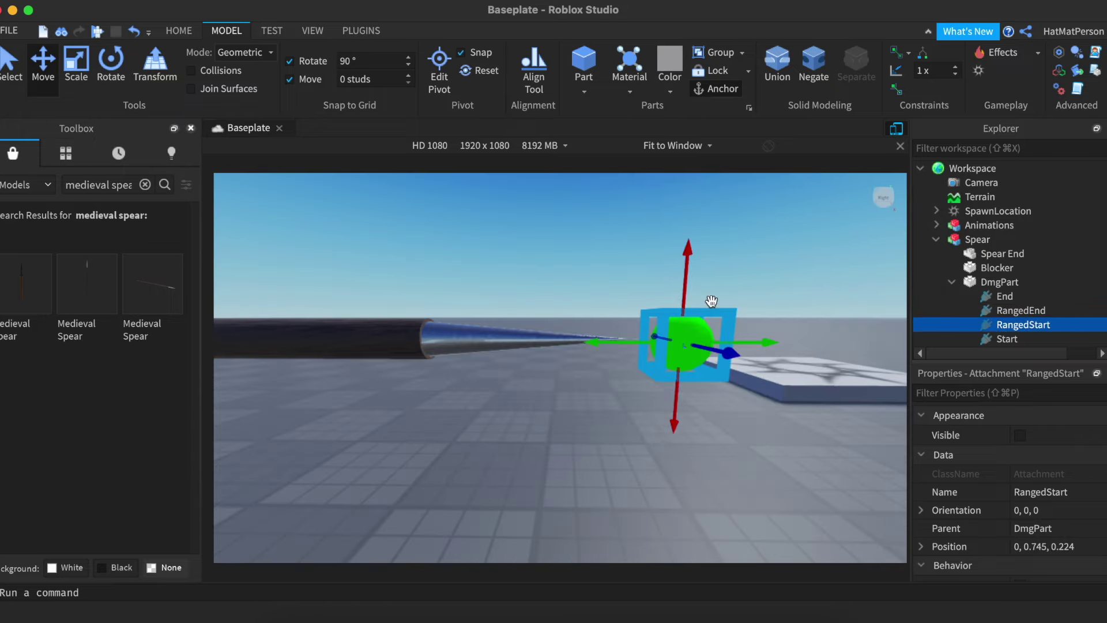
pyautogui.moveTo(685, 339); pyautogui.dragTo(687, 342)
pyautogui.moveTo(685, 394); pyautogui.dragTo(669, 394)
pyautogui.moveTo(668, 393); pyautogui.dragTo(607, 420, button='right')
pyautogui.click(608, 419)
pyautogui.click(1023, 324)
pyautogui.moveTo(651, 395); pyautogui.dragTo(605, 410)
pyautogui.moveTo(605, 410); pyautogui.dragTo(605, 369, button='right')
pyautogui.moveTo(874, 276); pyautogui.dragTo(871, 305, button='right')
pyautogui.click(999, 282)
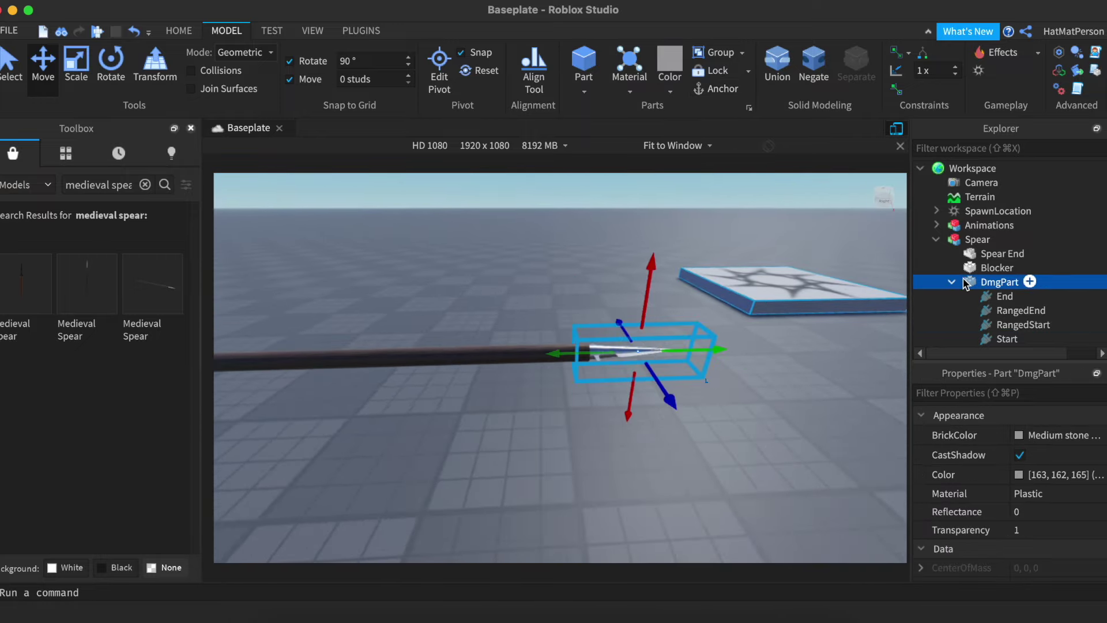
# Step: Move the Spear's Blocker part down and sideways so that it encloses the whole spear
pyautogui.click(988, 268)
pyautogui.press('f')
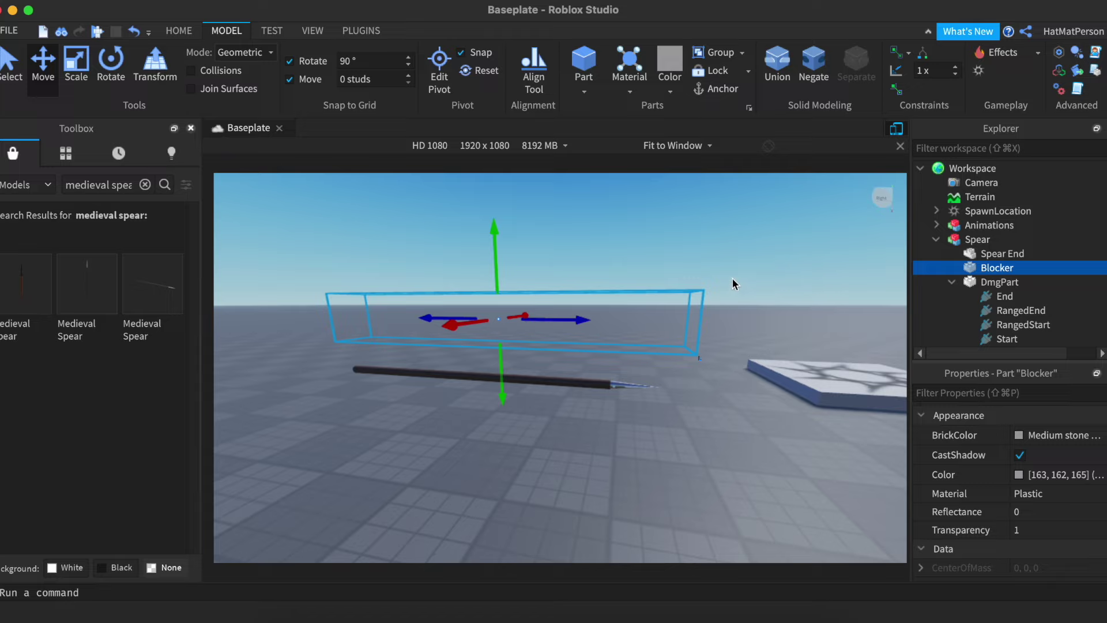
pyautogui.moveTo(497, 330); pyautogui.dragTo(497, 329, button='right')
pyautogui.scroll(-3, 646, 292)
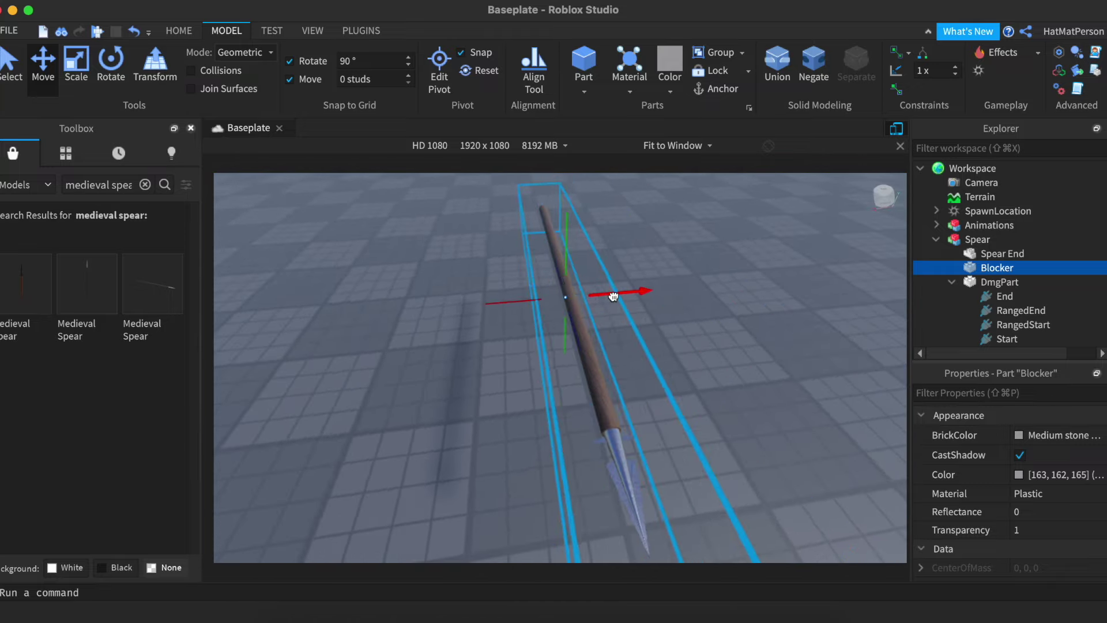
pyautogui.moveTo(613, 296); pyautogui.dragTo(613, 294, button='right')
pyautogui.scroll(5, 613, 294)
pyautogui.scroll(-5, 613, 295)
pyautogui.scroll(3, 614, 295)
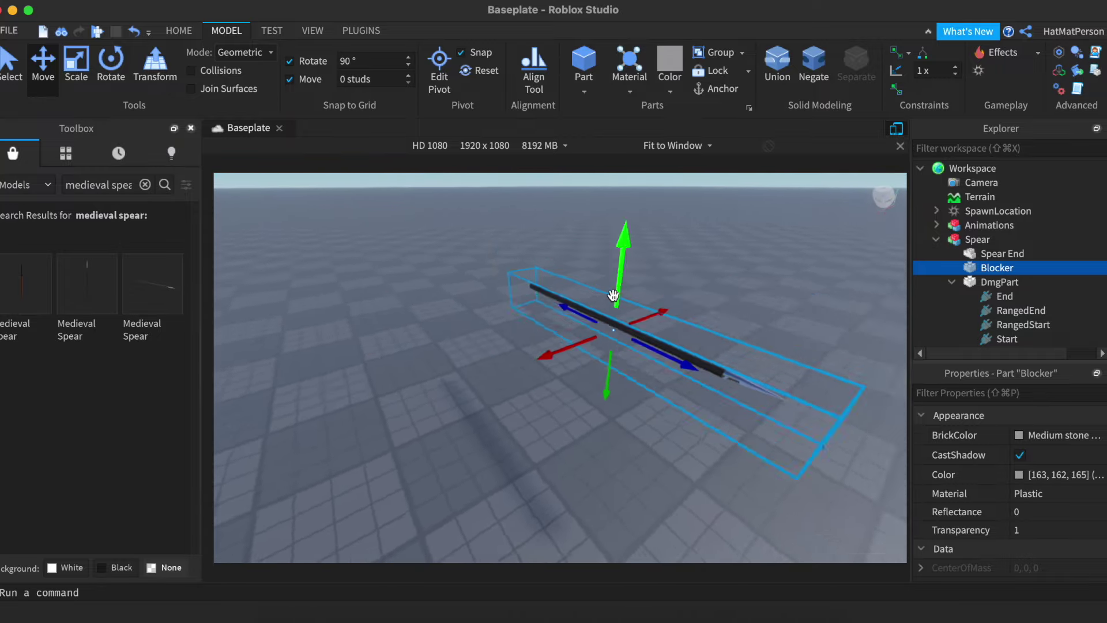
pyautogui.scroll(3, 614, 294)
pyautogui.scroll(2, 612, 294)
pyautogui.scroll(-4, 614, 295)
pyautogui.scroll(3, 613, 295)
pyautogui.scroll(-1, 613, 294)
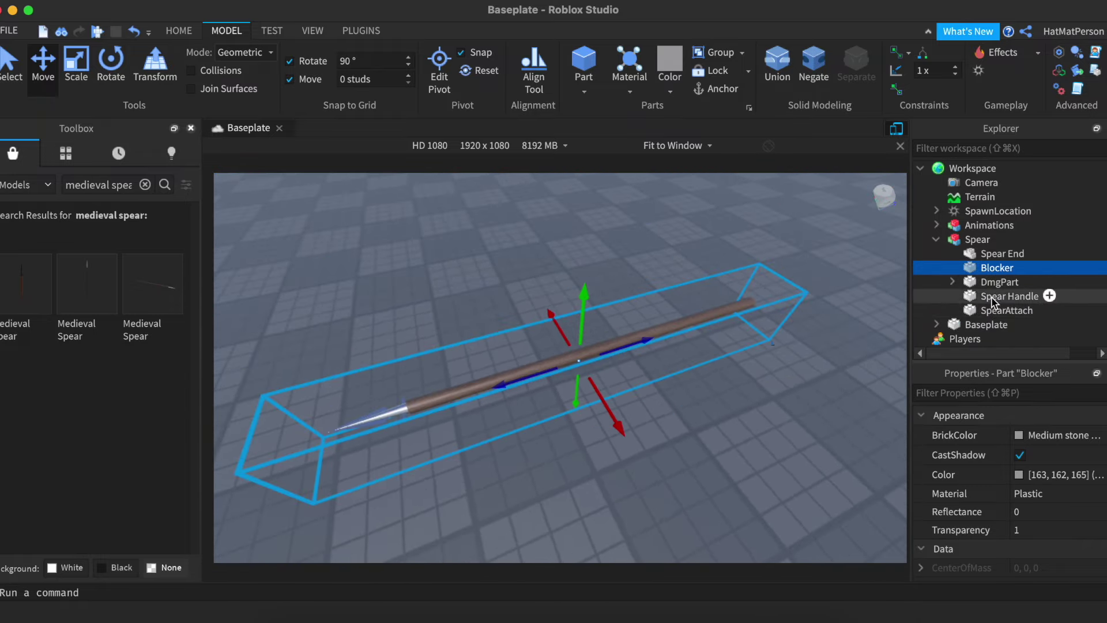
# Step: Move the SpearAttach part sideways and down onto the wooden shaft of the spear
pyautogui.click(993, 299)
pyautogui.click(993, 310)
pyautogui.moveTo(765, 300); pyautogui.dragTo(765, 301, button='right')
pyautogui.press('f')
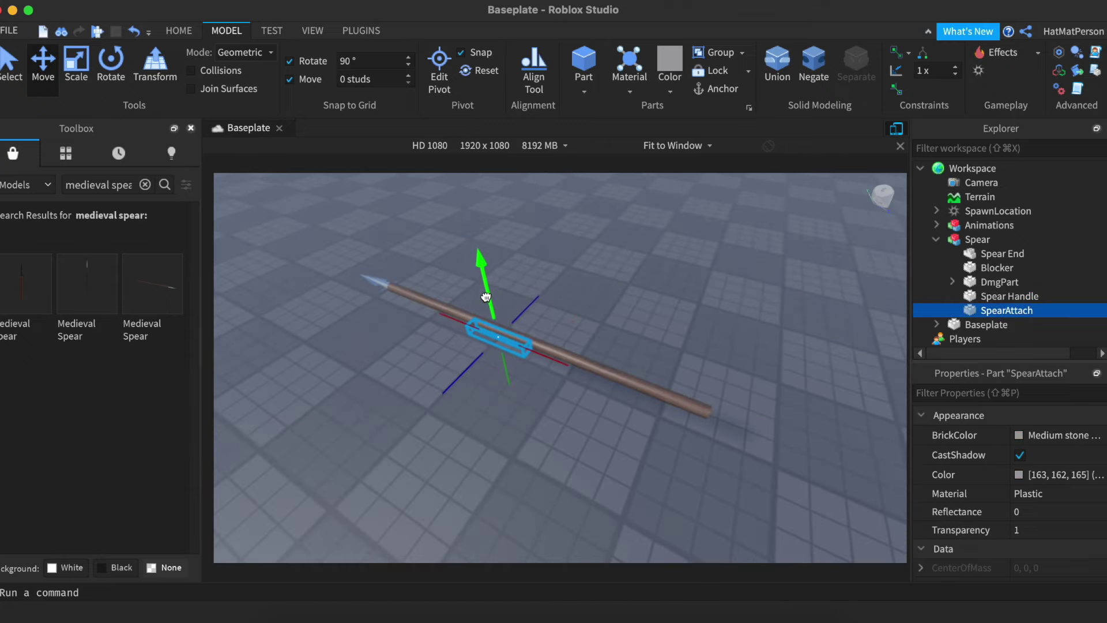
pyautogui.moveTo(615, 301); pyautogui.dragTo(640, 301)
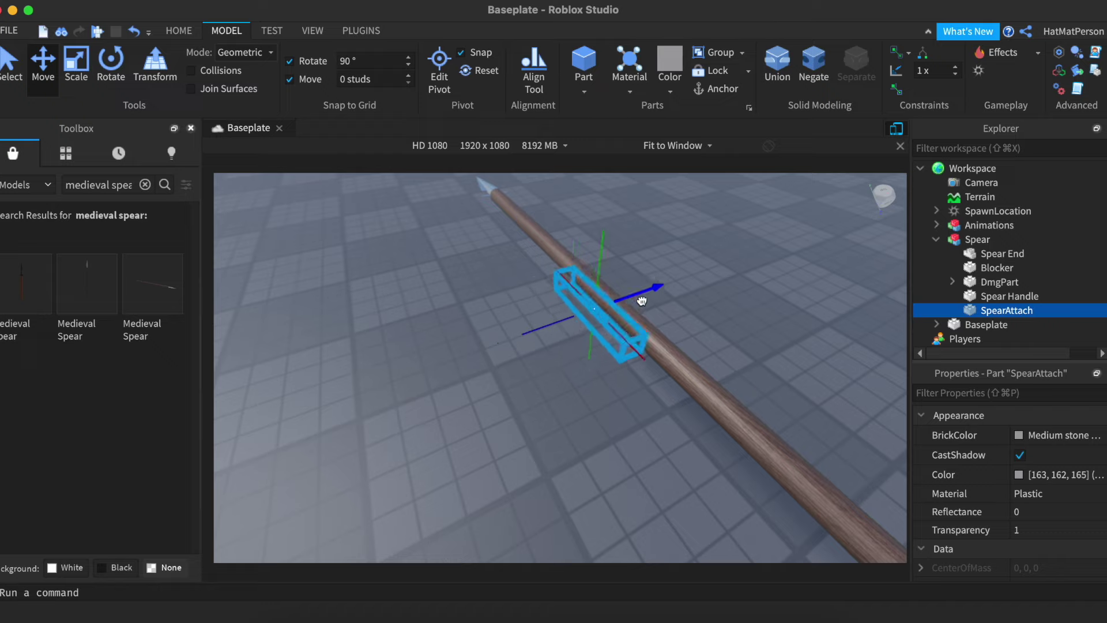
pyautogui.moveTo(669, 296); pyautogui.dragTo(671, 300, button='right')
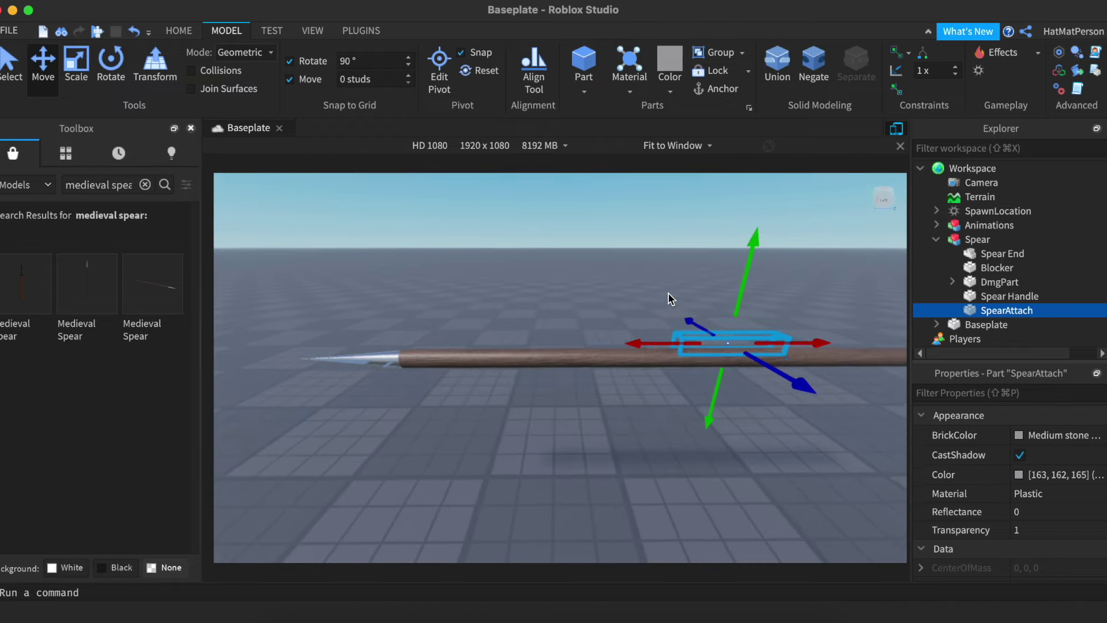
pyautogui.moveTo(740, 286); pyautogui.dragTo(739, 299)
# Step: Fine-tune the height of SpearAttach so that it is centred on the spear's shaft
pyautogui.press('d')
pyautogui.scroll(-2, 667, 371)
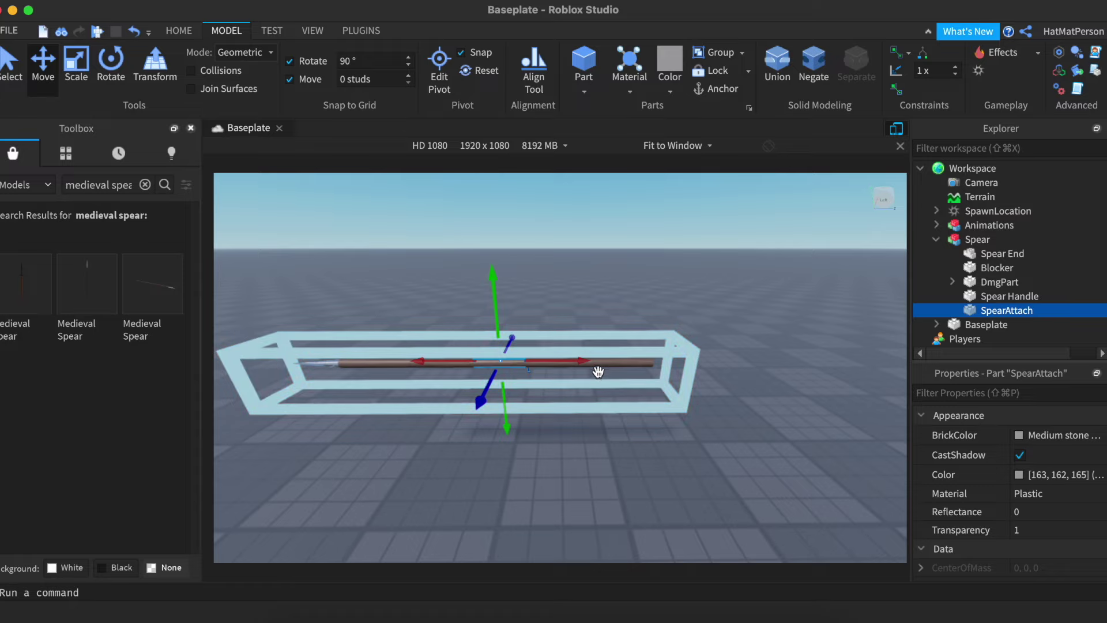
pyautogui.moveTo(593, 365); pyautogui.dragTo(521, 365, button='right')
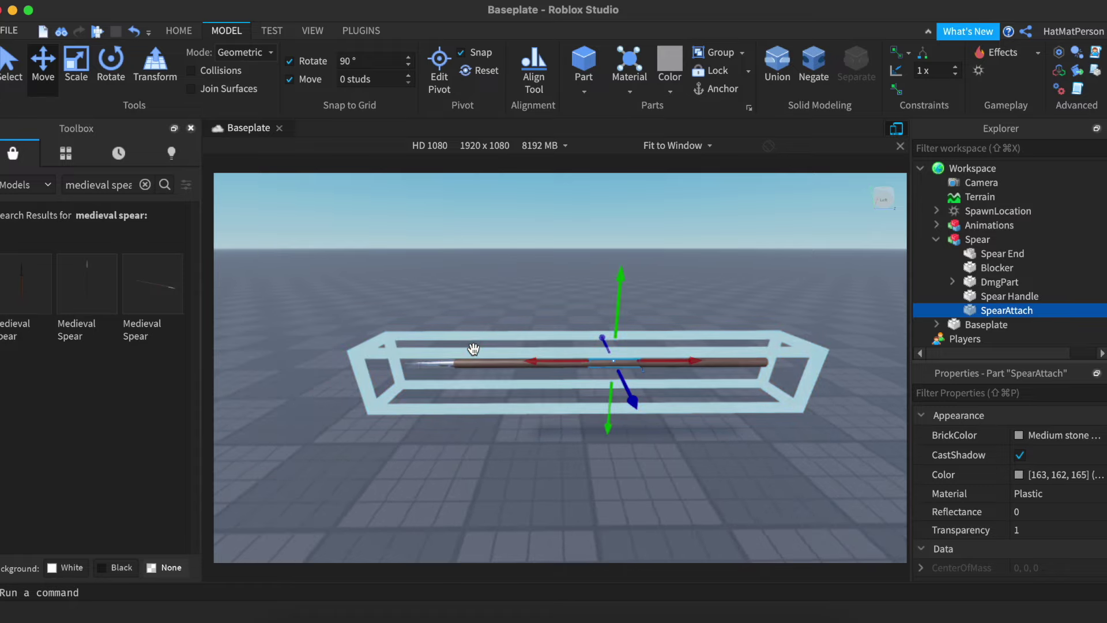
pyautogui.press('d')
pyautogui.press('a')
pyautogui.press('a')
pyautogui.press('d')
pyautogui.press('f')
pyautogui.scroll(8, 522, 371)
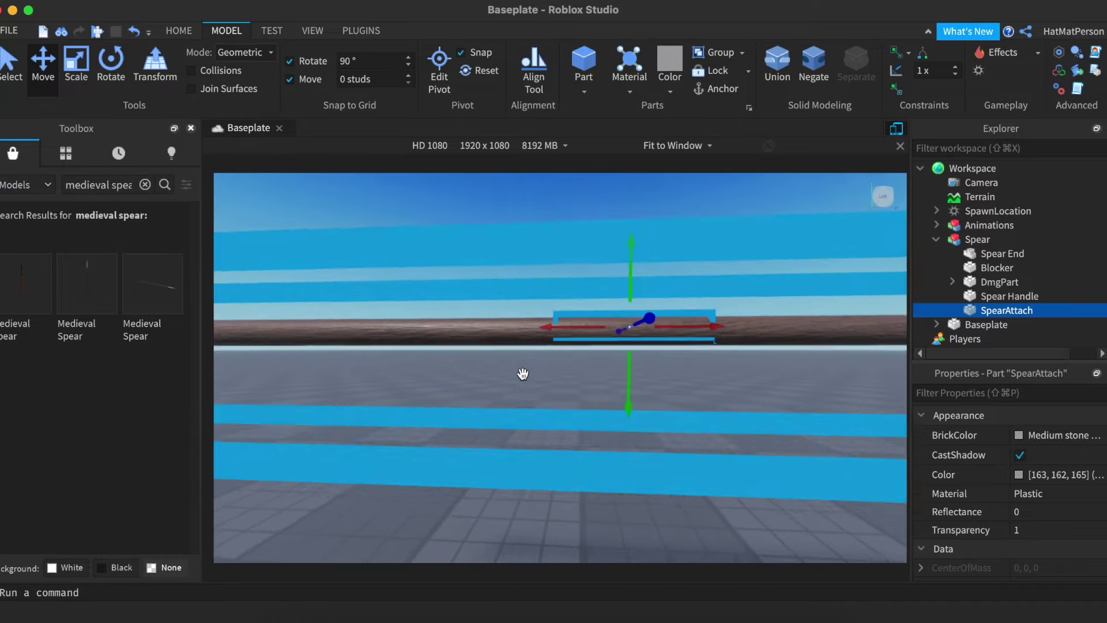
pyautogui.moveTo(638, 269); pyautogui.dragTo(637, 271)
pyautogui.moveTo(636, 271); pyautogui.dragTo(728, 396, button='right')
pyautogui.scroll(-3, 727, 396)
# Step: Scale the whole Spear model down slightly from its tip end
pyautogui.click(969, 242)
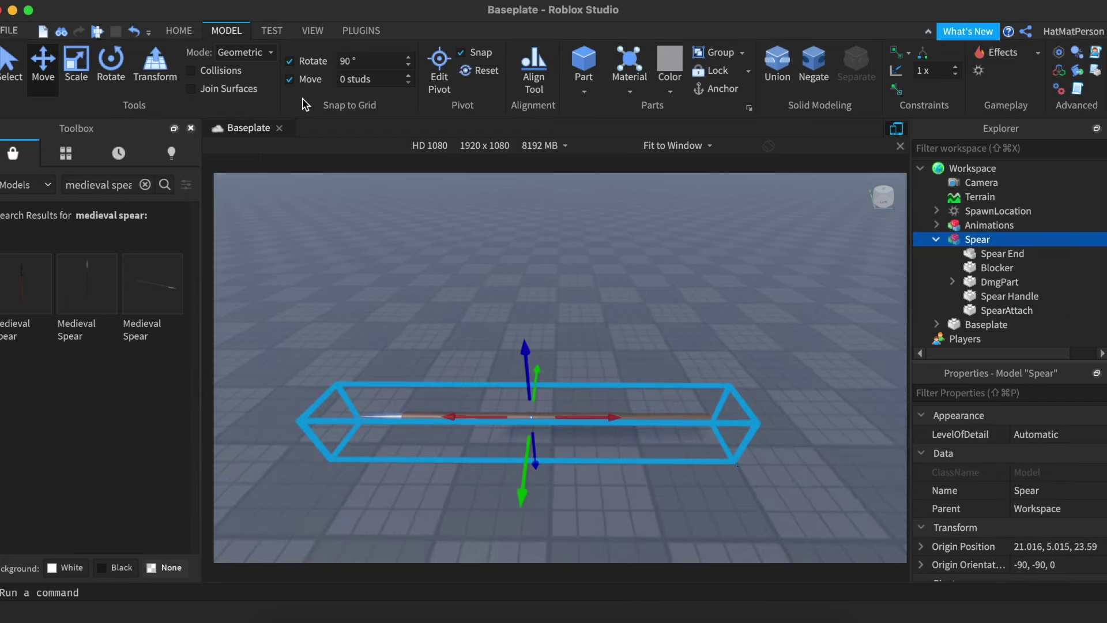
pyautogui.moveTo(299, 407); pyautogui.dragTo(326, 416)
pyautogui.click(475, 316)
pyautogui.moveTo(475, 317); pyautogui.dragTo(484, 316, button='right')
pyautogui.scroll(3, 475, 316)
pyautogui.scroll(-3, 476, 317)
pyautogui.scroll(2, 476, 316)
pyautogui.click(484, 316)
pyautogui.press('f')
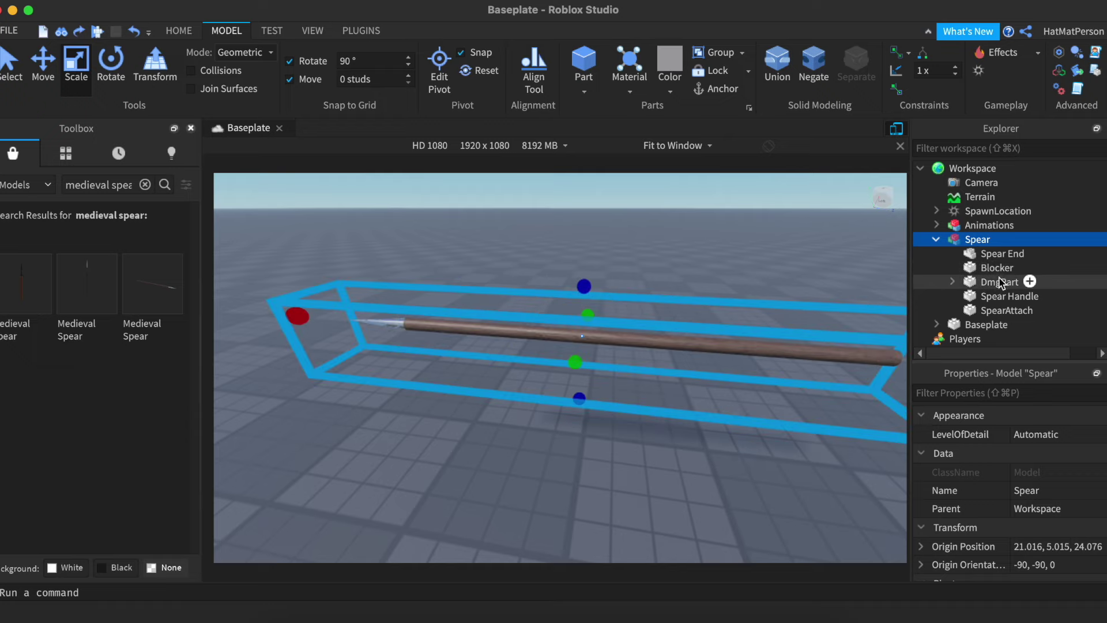
# Step: Examine the placement of the Spear's Blocker, DmgPart and the End, RangedEnd, RangedStart and Start attachments
pyautogui.click(996, 268)
pyautogui.click(974, 282)
pyautogui.click(989, 295)
pyautogui.click(990, 310)
pyautogui.click(989, 325)
pyautogui.click(990, 339)
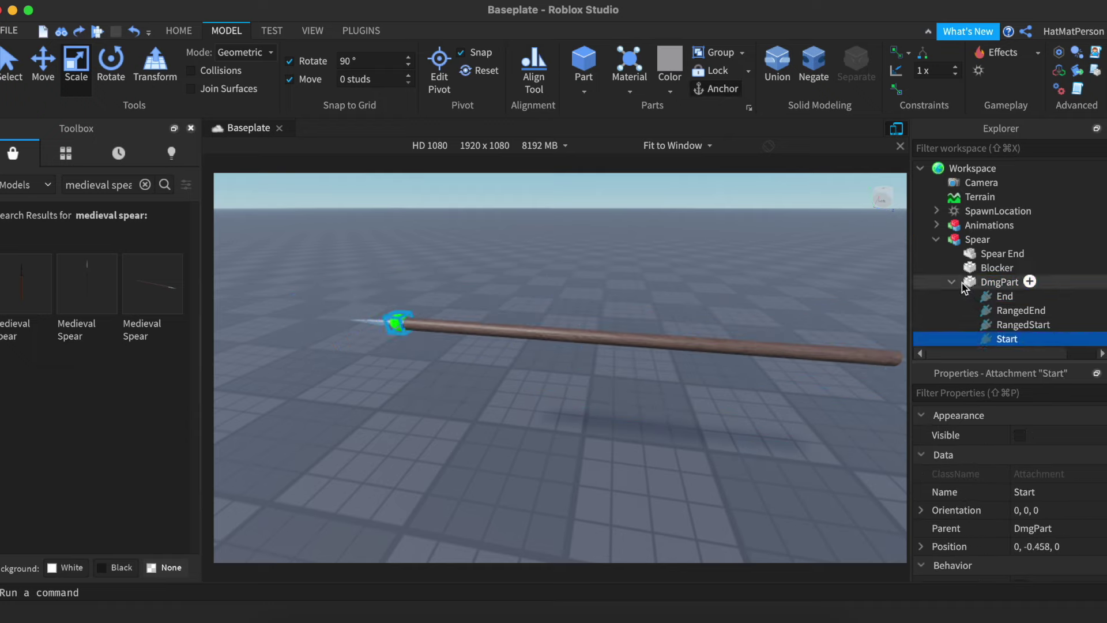
pyautogui.click(978, 297)
# Step: Initialize the Spear model as a tool with the Advanced Melee System plugin, then collapse the model
pyautogui.click(980, 240)
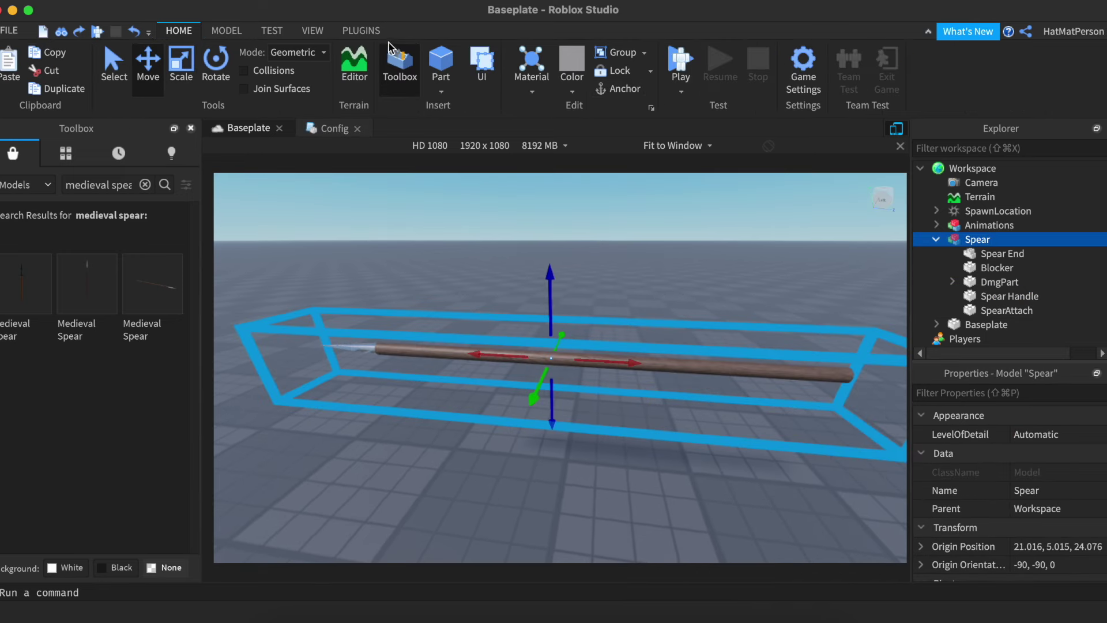
pyautogui.click(361, 31)
pyautogui.click(173, 85)
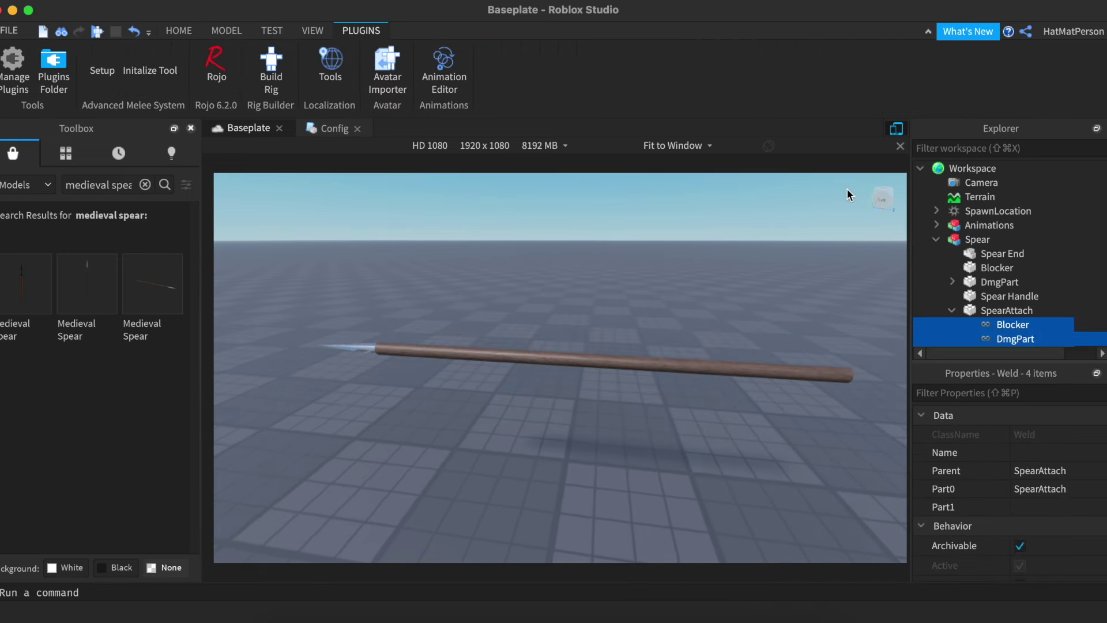
pyautogui.click(936, 240)
pyautogui.click(951, 239)
# Step: Cut the Spear model from the Workspace and paste it into the Tools folder of AMS-assets in ReplicatedStorage
pyautogui.scroll(-2, 991, 216)
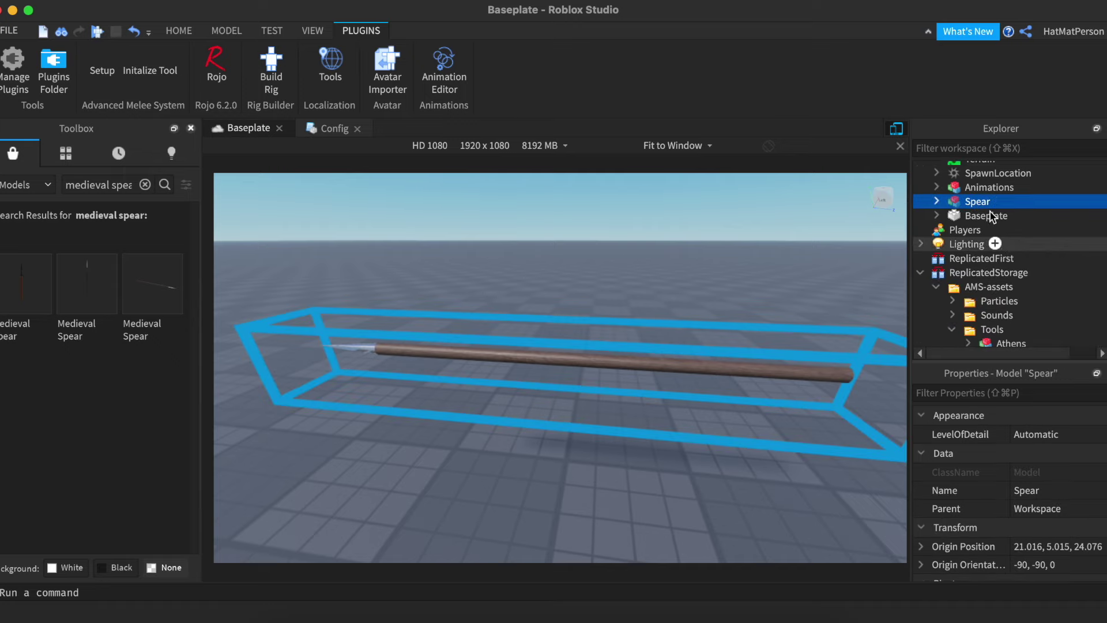
pyautogui.click(980, 287)
pyautogui.click(967, 202)
pyautogui.rightClick(977, 203)
pyautogui.click(961, 13)
pyautogui.rightClick(985, 315)
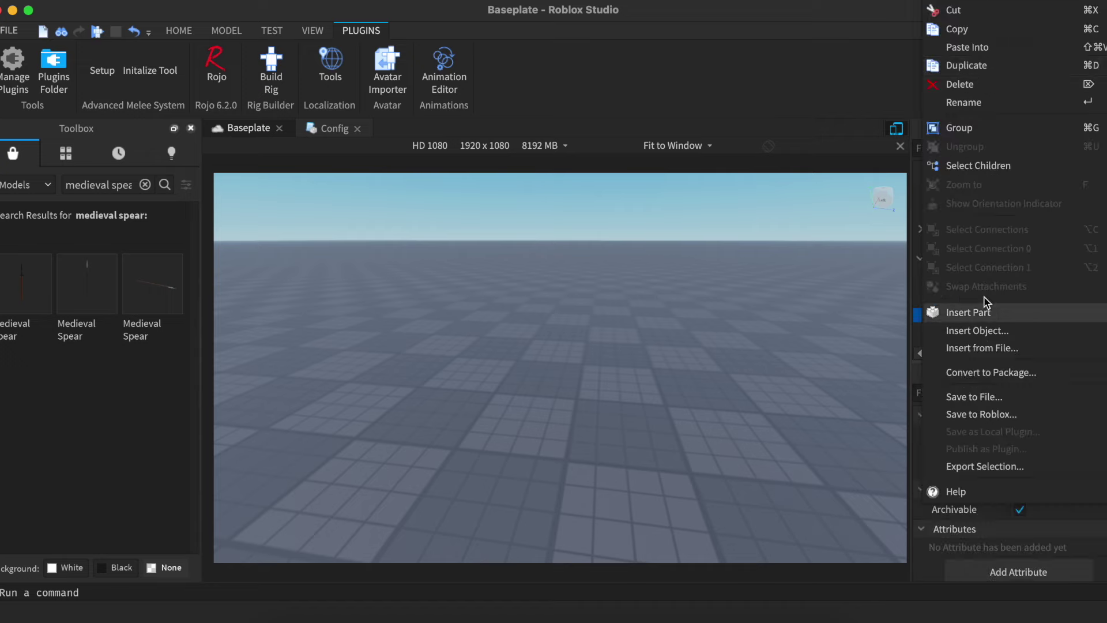
pyautogui.click(969, 48)
# Step: Add the entry Spear = "Spear", below NewBow in the Tools table of the AMS-shared Config script
pyautogui.scroll(-5, 1032, 266)
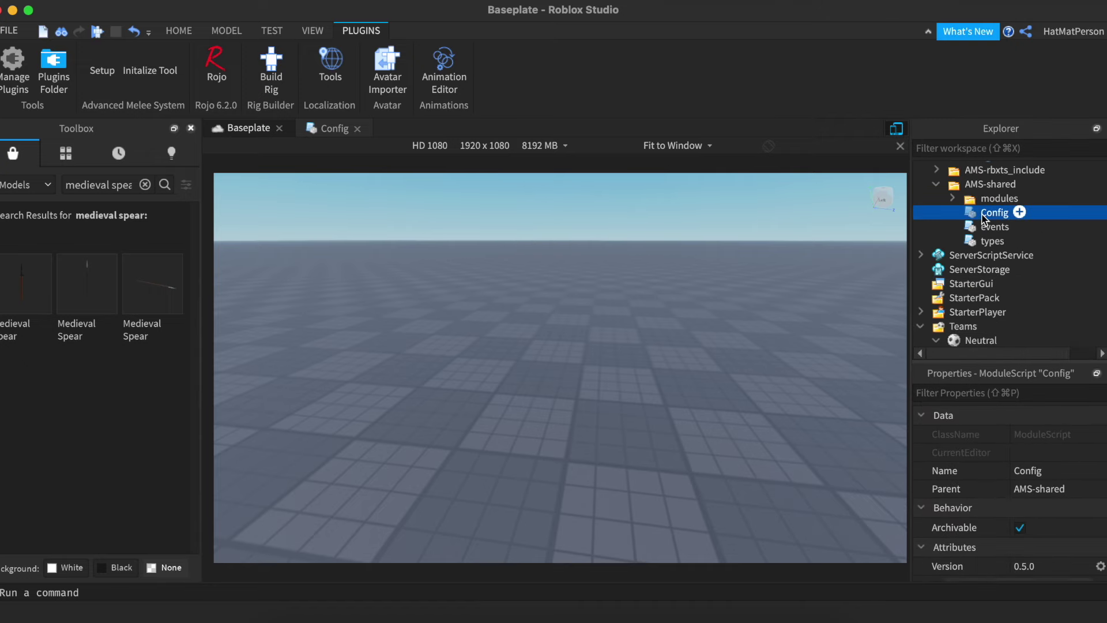
pyautogui.doubleClick(992, 213)
pyautogui.click(439, 418)
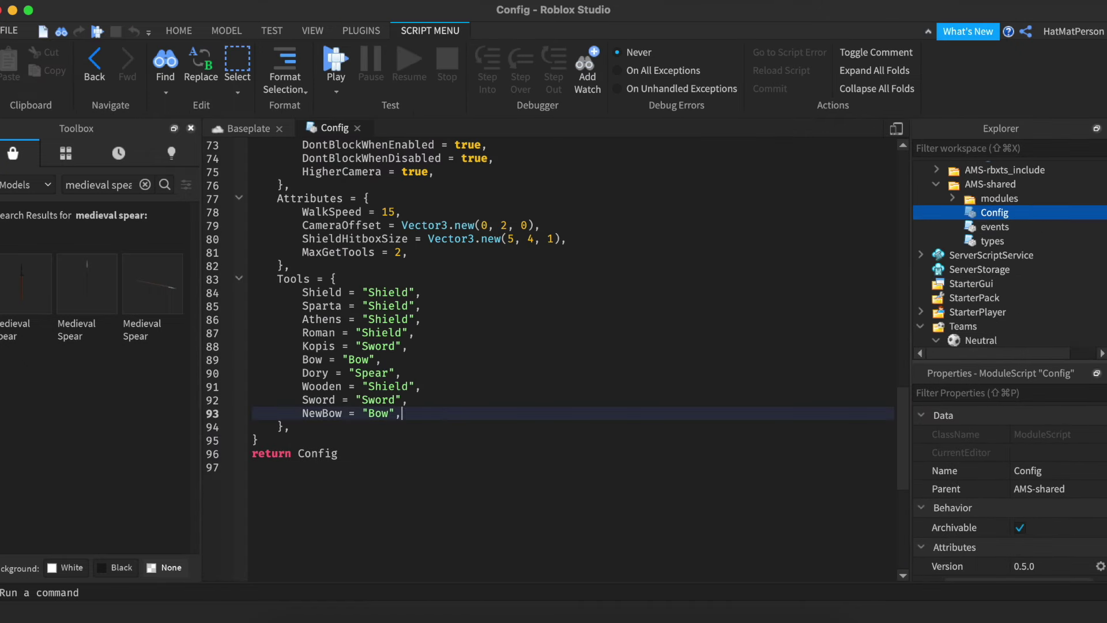
pyautogui.press('Return')
pyautogui.write('Spear = "Spear",')
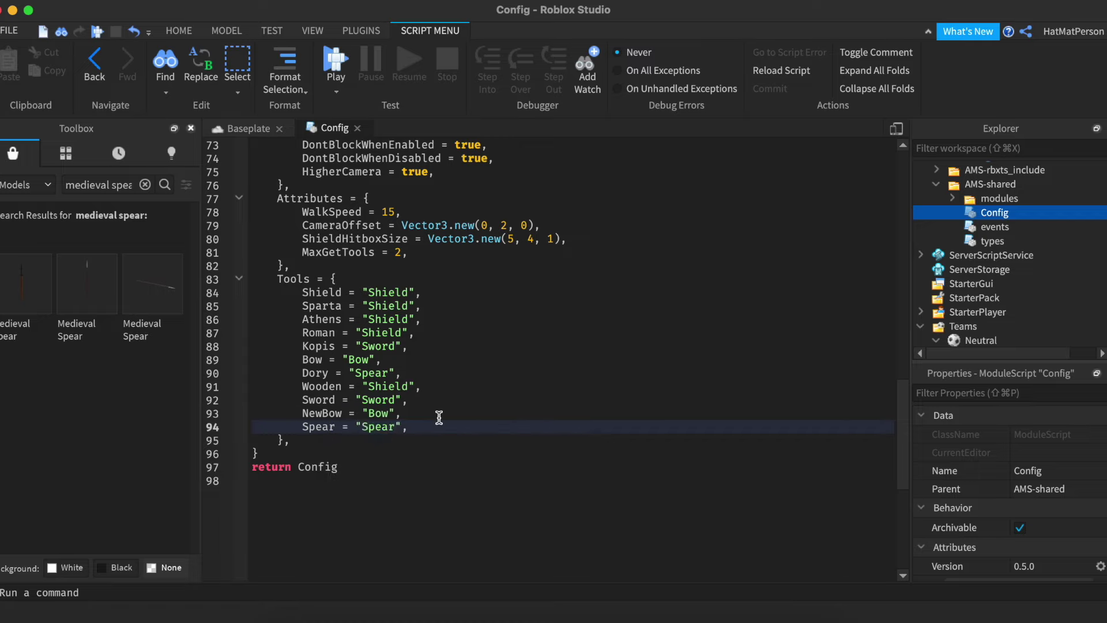
pyautogui.click(438, 417)
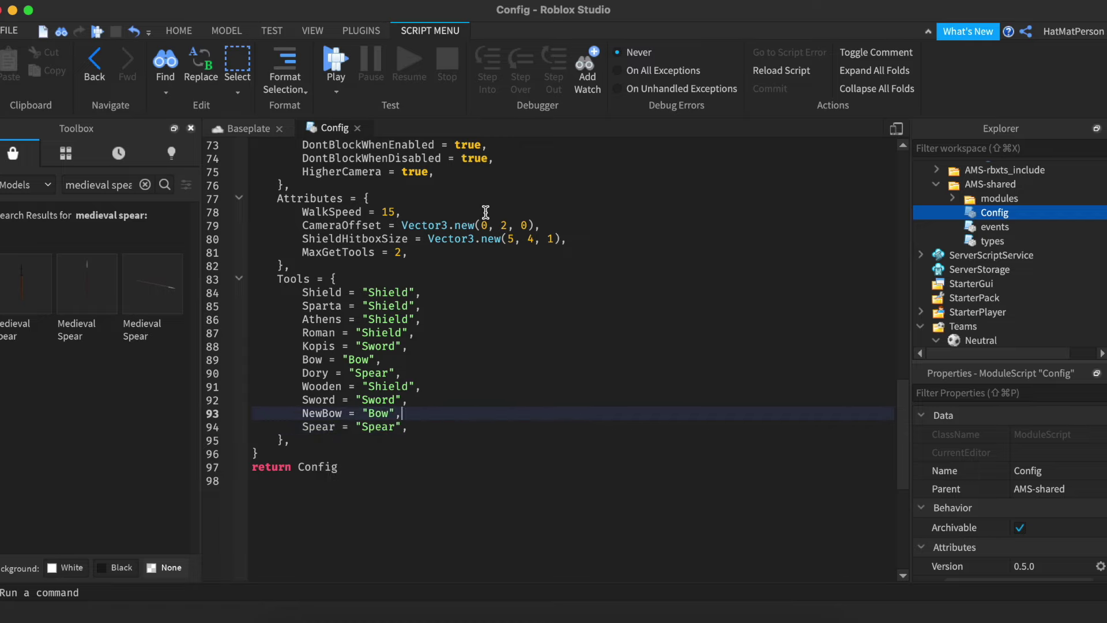
# Step: Name the second weapon model under the Neutral team Spear
pyautogui.scroll(-3, 1000, 326)
pyautogui.click(991, 276)
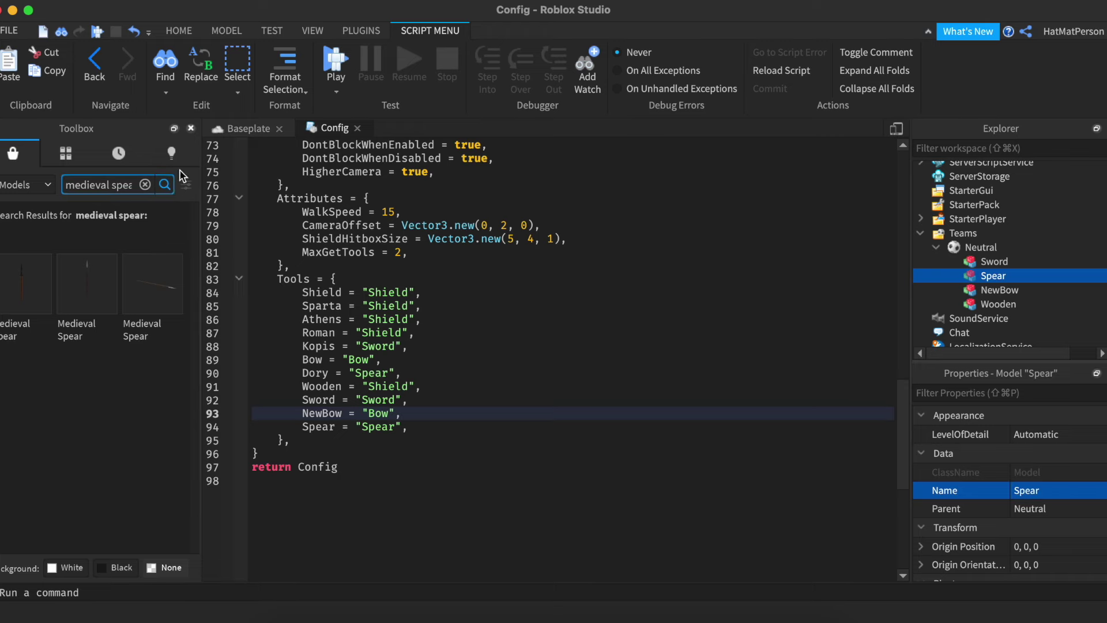
# Step: Start a playtest of the Baseplate and walk the character off the spawn pad
pyautogui.click(244, 130)
pyautogui.click(179, 30)
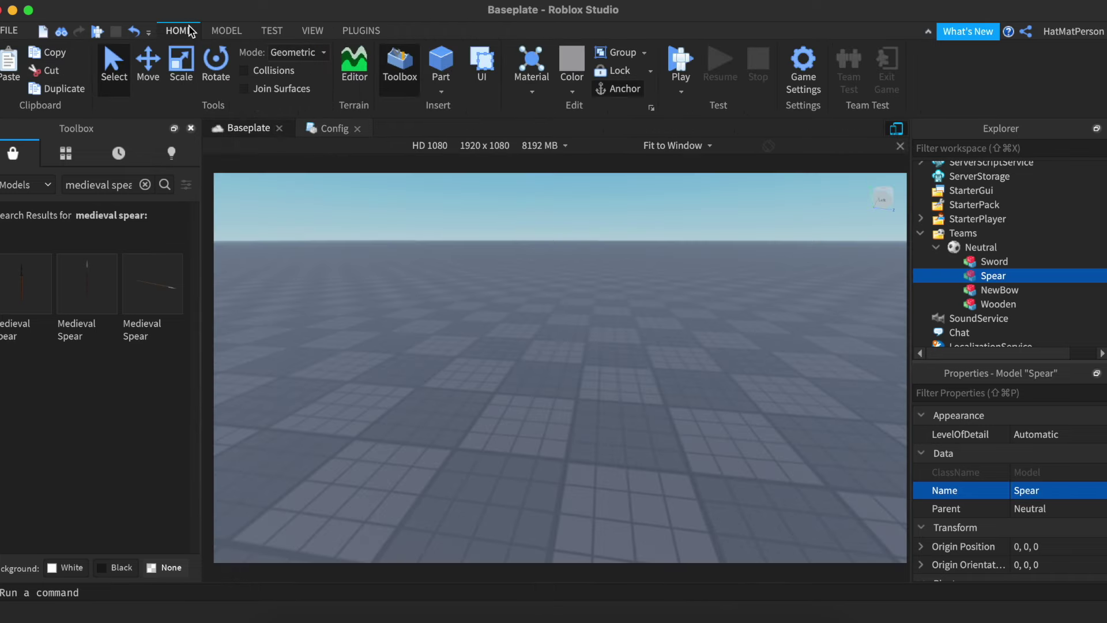
pyautogui.click(681, 58)
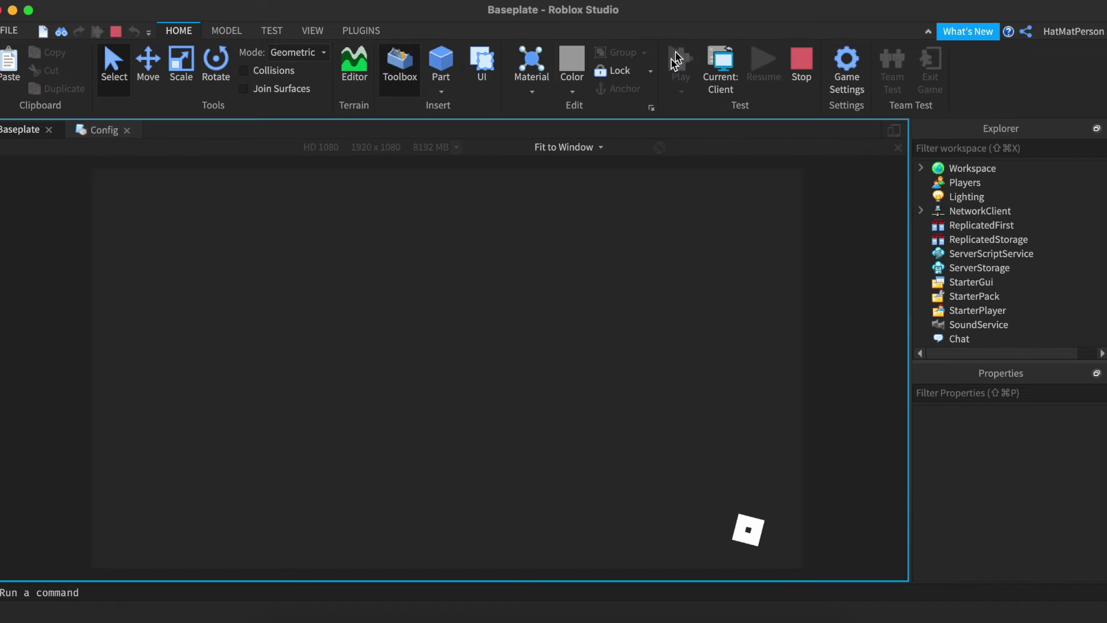
pyautogui.press('w')
pyautogui.press('d')
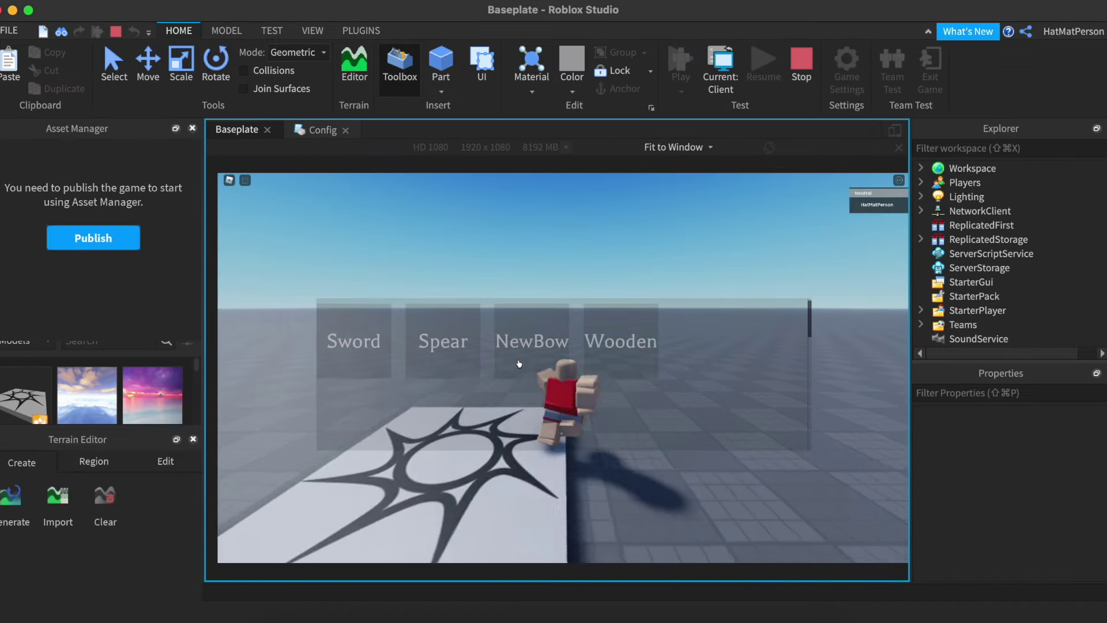
# Step: Choose the Spear and Wooden weapons in the in-game selection and view the spear in the character's hand
pyautogui.click(442, 371)
pyautogui.click(524, 348)
pyautogui.press('`')
pyautogui.moveTo(524, 349); pyautogui.dragTo(553, 348, button='right')
pyautogui.click(648, 363)
pyautogui.press('s')
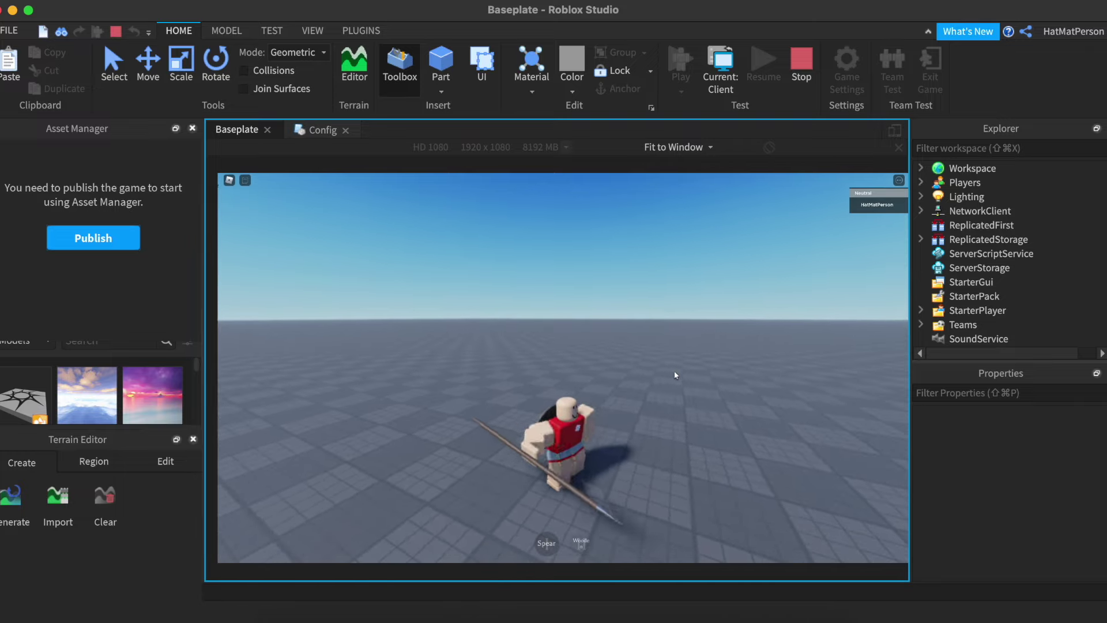
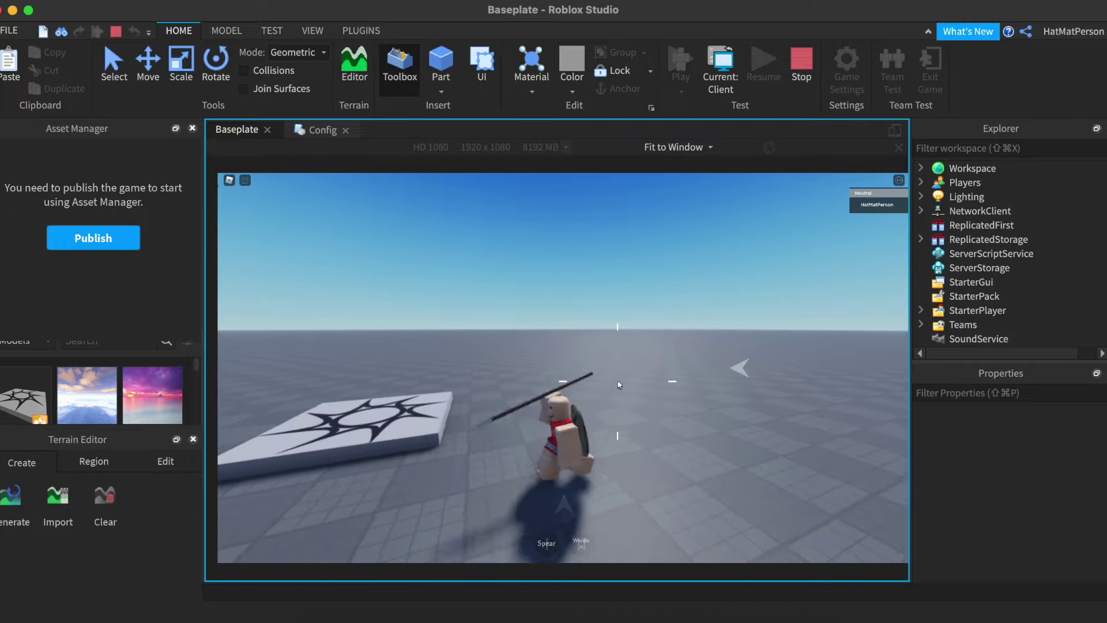
# Step: Test the Spear by aiming and throwing it beside the spawn pad, and end the playtest
pyautogui.press('w')
pyautogui.click(522, 365)
pyautogui.moveTo(598, 417); pyautogui.dragTo(604, 419, button='right')
pyautogui.press('w')
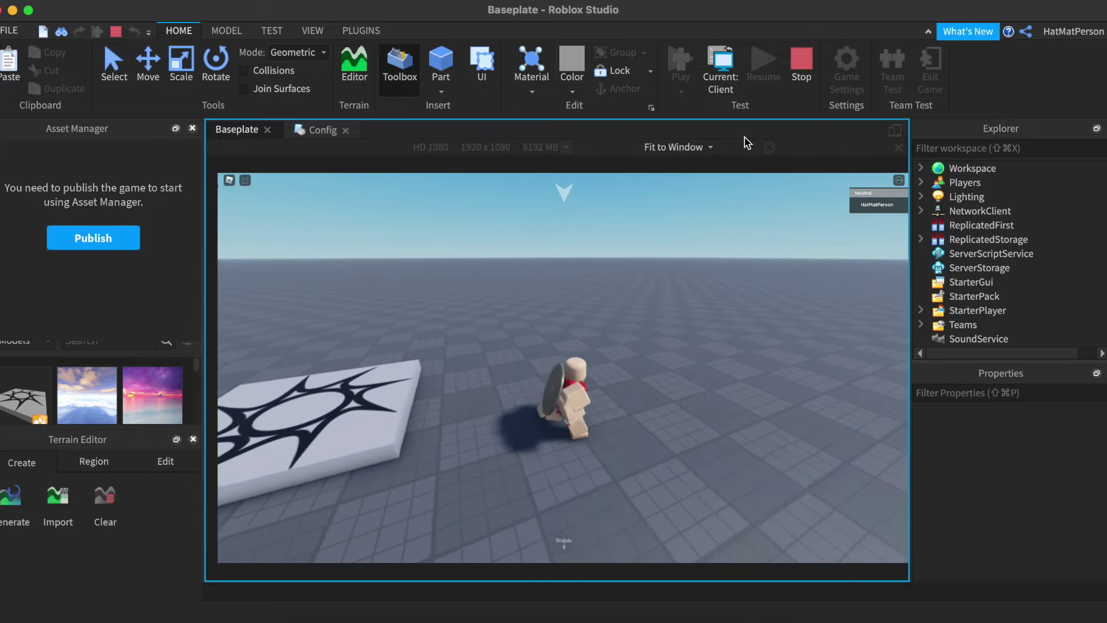
pyautogui.press('s')
pyautogui.click(801, 66)
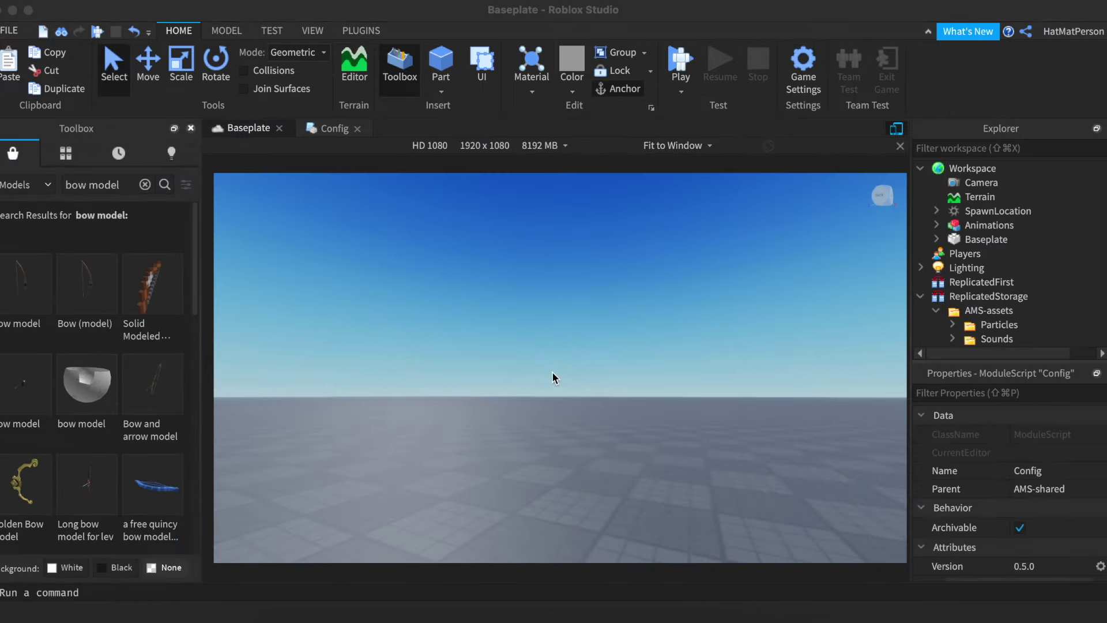
# Step: Search the Toolbox for "bow model" and insert the wooden bow with an arrow into the Workspace
pyautogui.write('bow model')
pyautogui.press('Return')
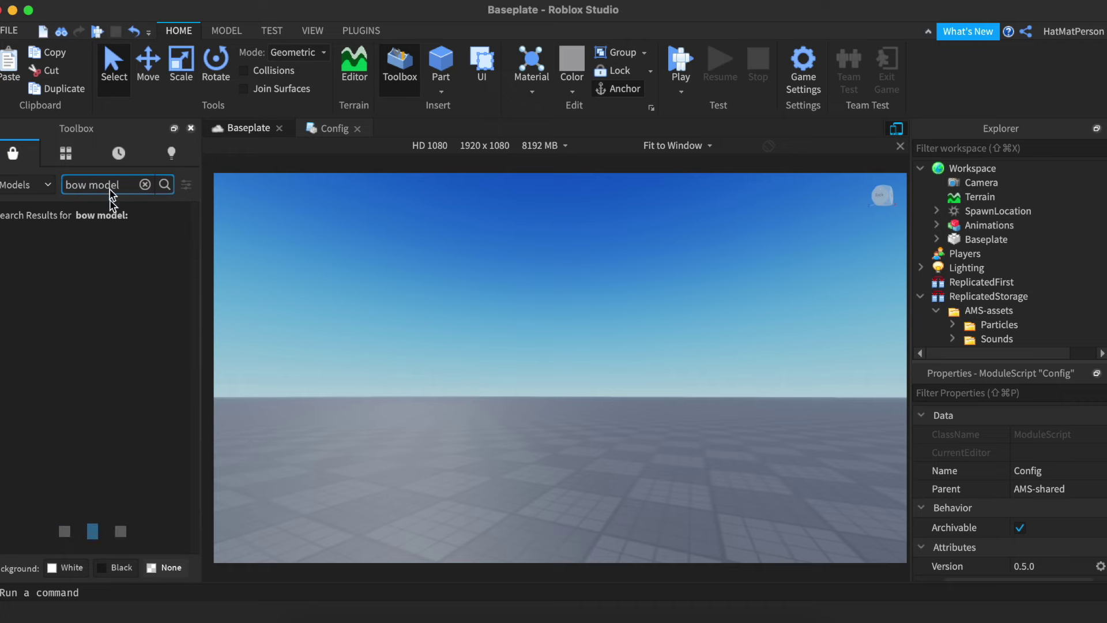
pyautogui.click(102, 309)
pyautogui.press('Delete')
pyautogui.click(144, 398)
pyautogui.moveTo(504, 418); pyautogui.dragTo(504, 418, button='right')
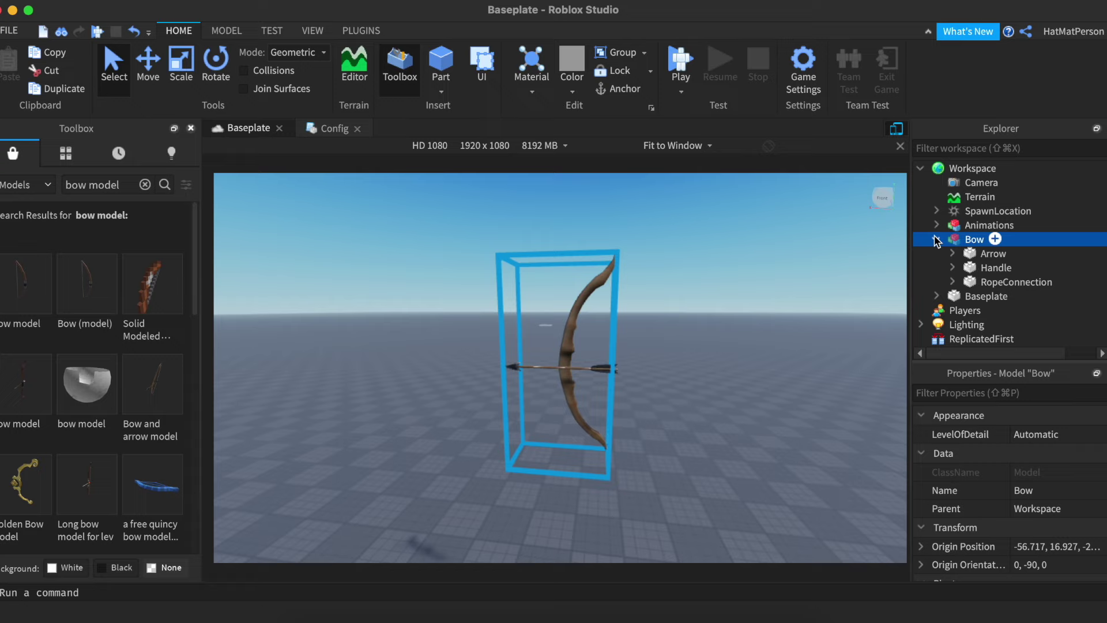
# Step: Delete the RopeConnection part from the inserted Bow model and the RopeConstraint from its Handle
pyautogui.scroll(-2, 937, 241)
pyautogui.click(938, 242)
pyautogui.press('Delete')
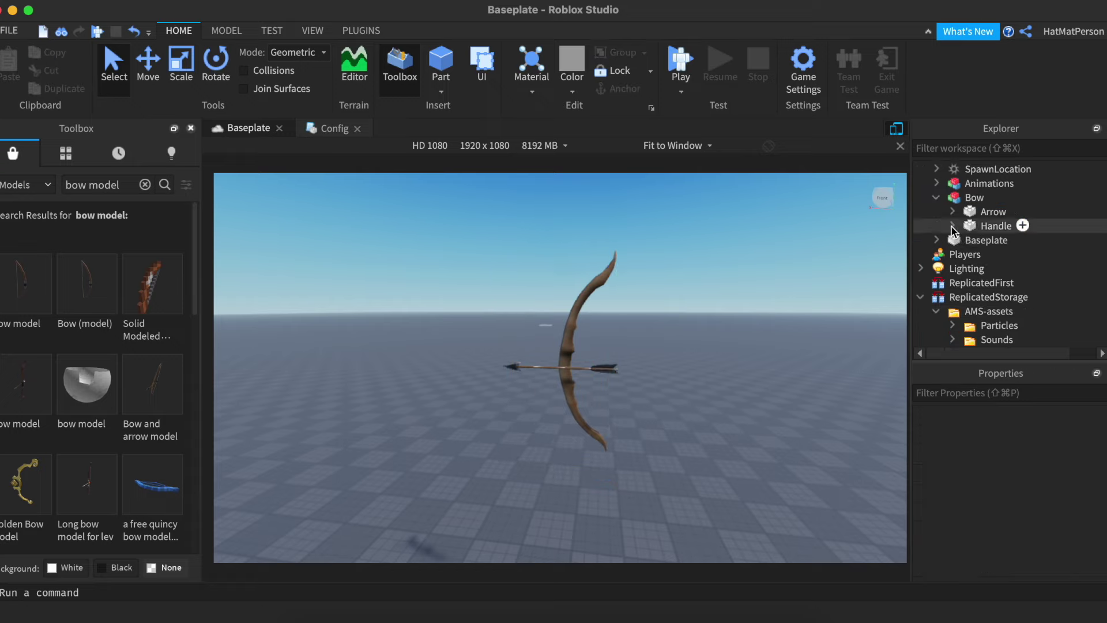
pyautogui.click(952, 226)
pyautogui.click(995, 295)
pyautogui.press('Delete')
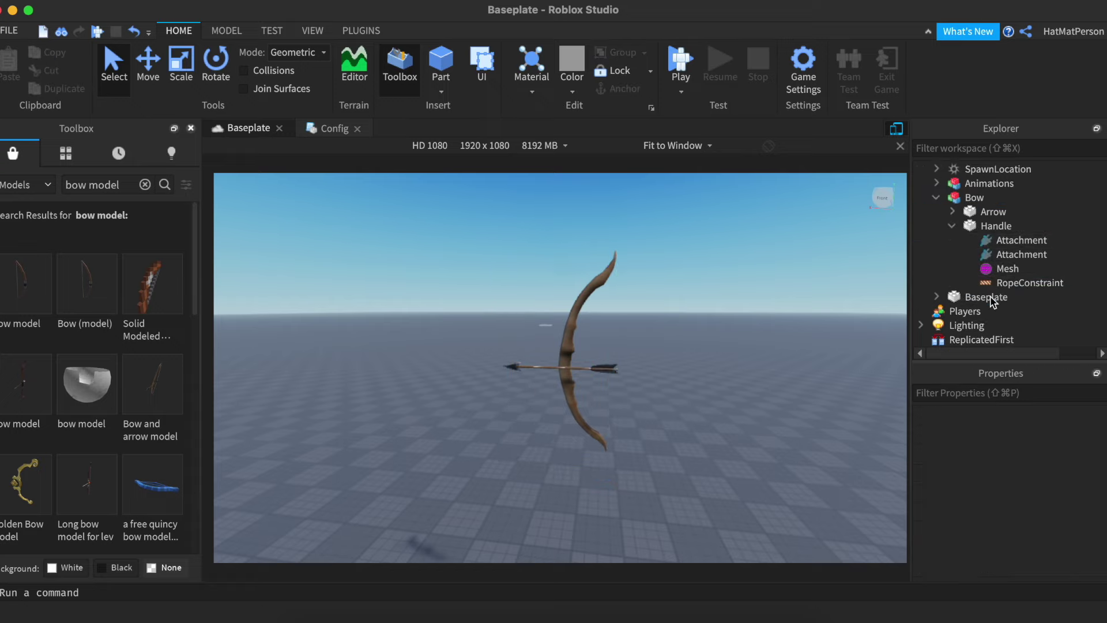
pyautogui.click(995, 295)
pyautogui.click(997, 284)
pyautogui.press('Delete')
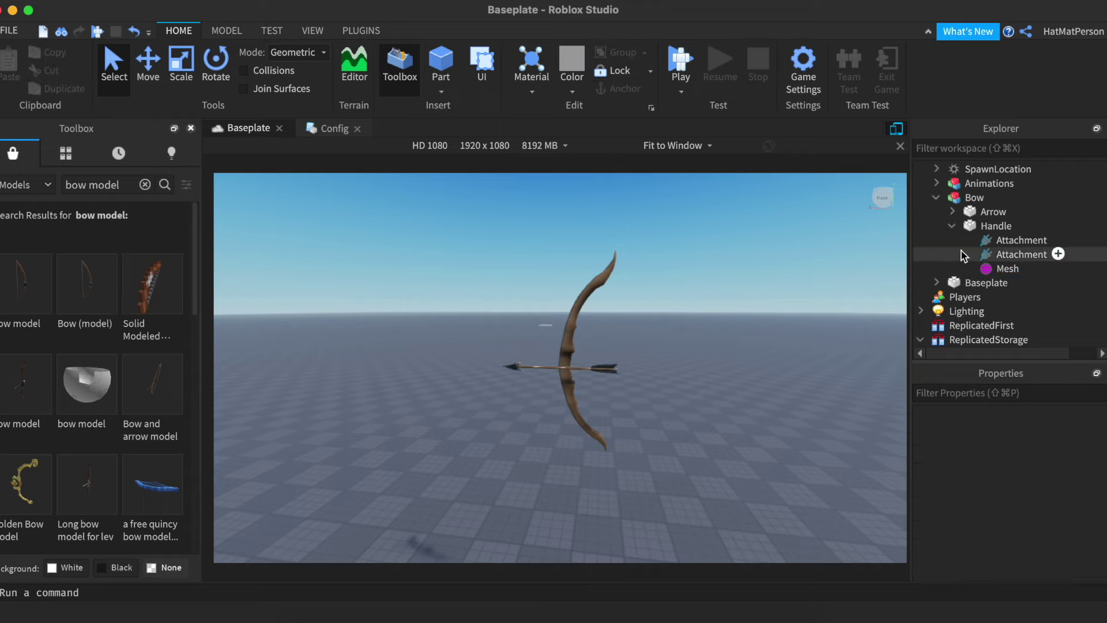
# Step: Delete both Attachment objects from the Handle of the Bow, leaving only its Mesh
pyautogui.click(996, 253)
pyautogui.press('Delete')
pyautogui.click(995, 239)
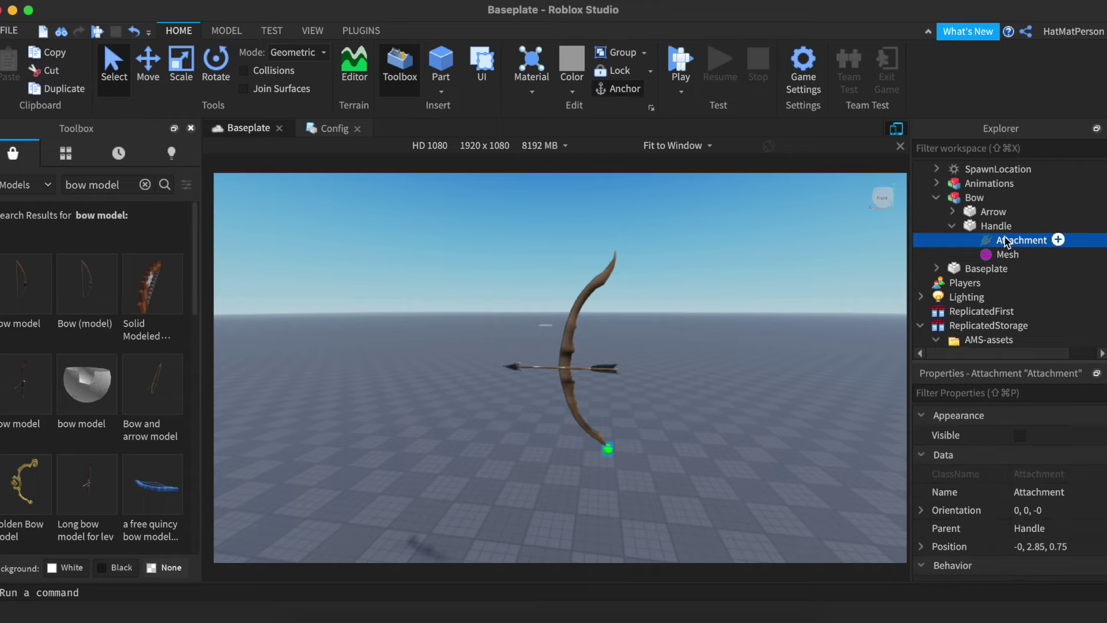
pyautogui.press('Delete')
# Step: Move the Bow model down close to the surface of the baseplate
pyautogui.moveTo(803, 287); pyautogui.dragTo(802, 286, button='right')
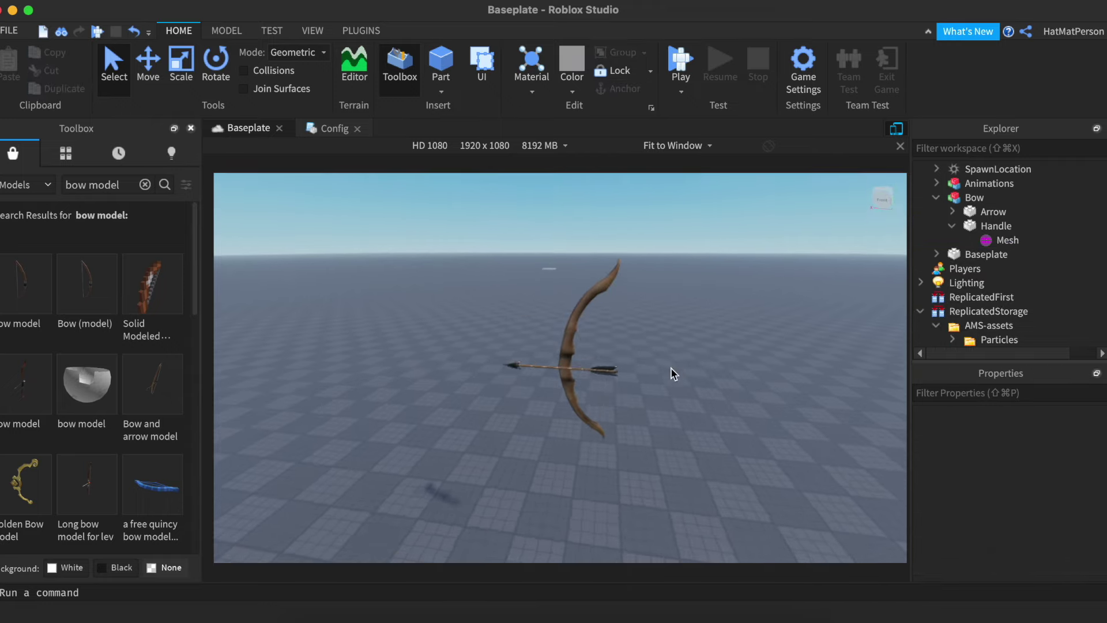
pyautogui.press('d')
pyautogui.click(959, 200)
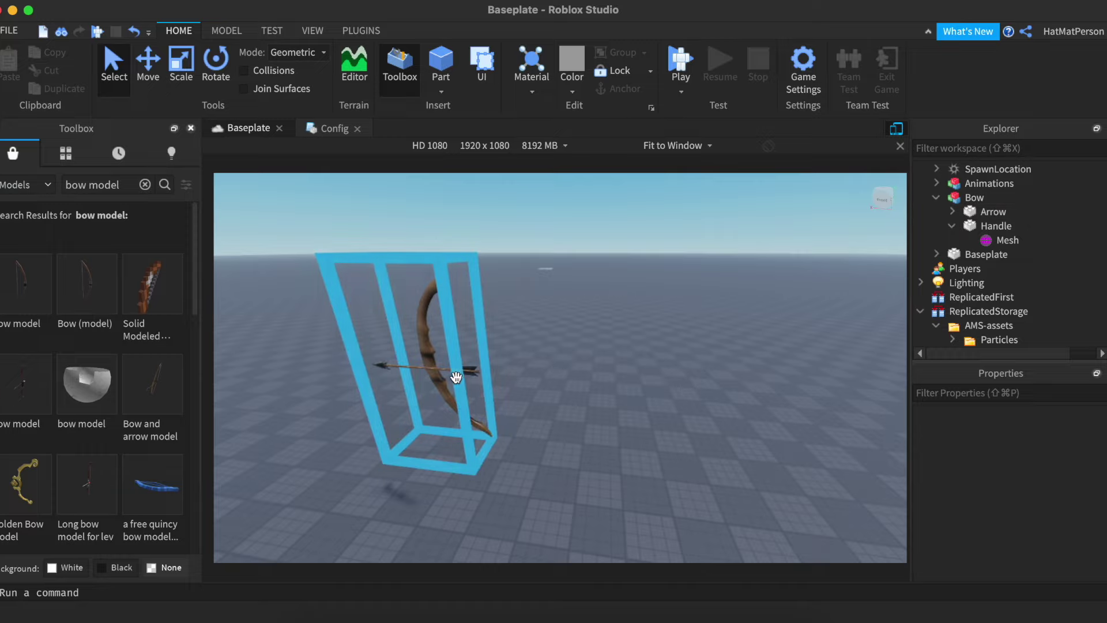
pyautogui.moveTo(427, 357); pyautogui.dragTo(621, 487)
pyautogui.click(585, 517)
pyautogui.press('d')
pyautogui.moveTo(585, 516); pyautogui.dragTo(592, 503, button='right')
pyautogui.press('w')
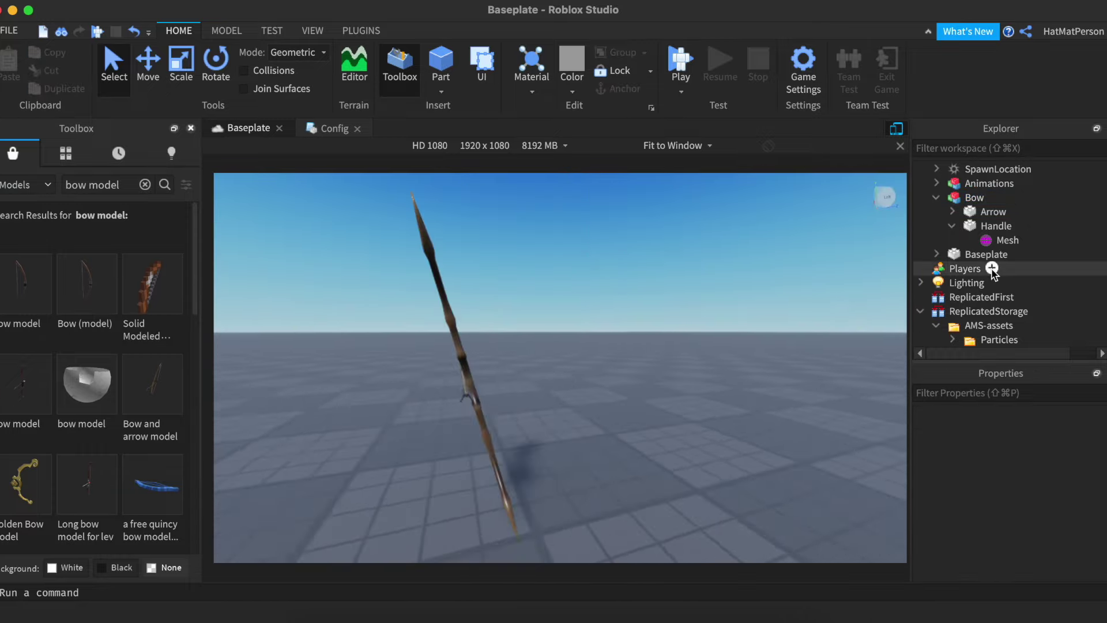
# Step: Set the orientation of the Bow's Handle to 0, -90, 0
pyautogui.click(987, 226)
pyautogui.scroll(-5, 1061, 519)
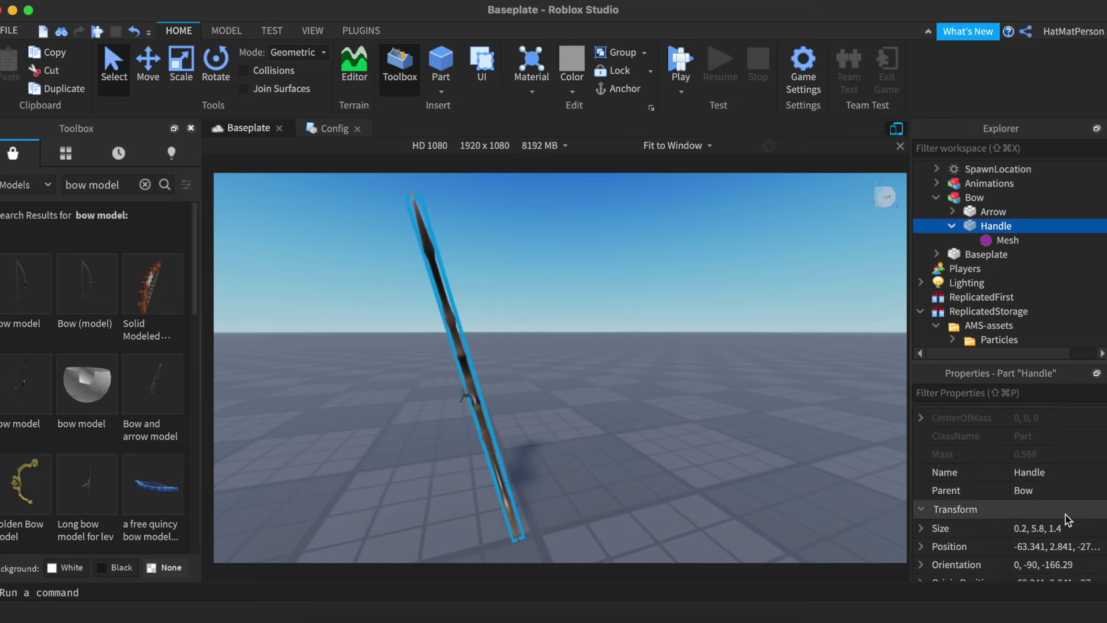
pyautogui.scroll(-2, 1077, 496)
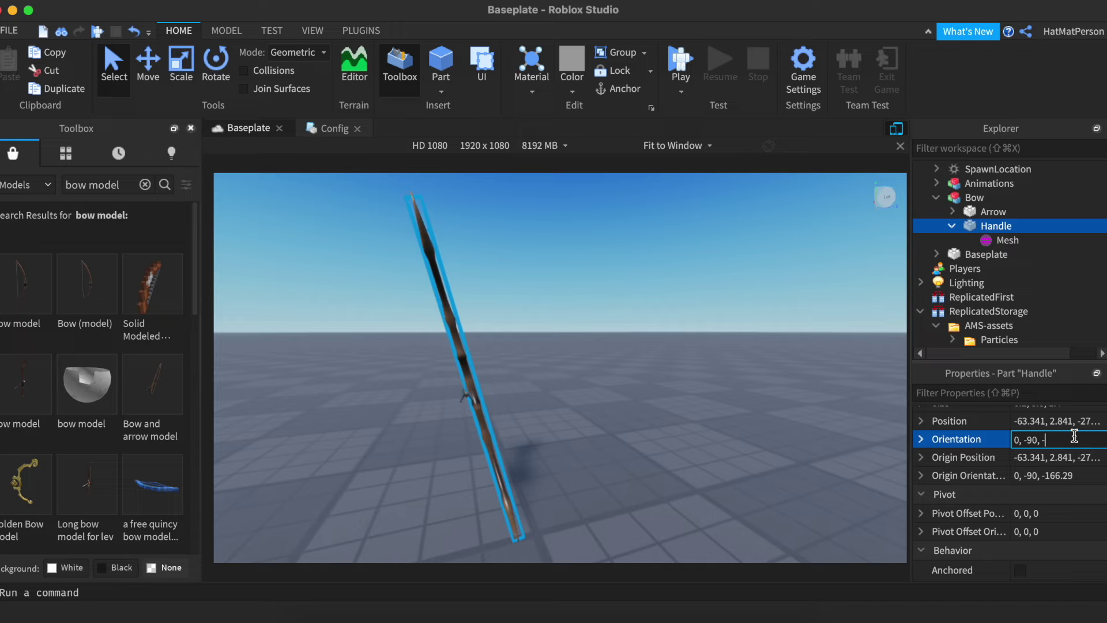
pyautogui.press('Return')
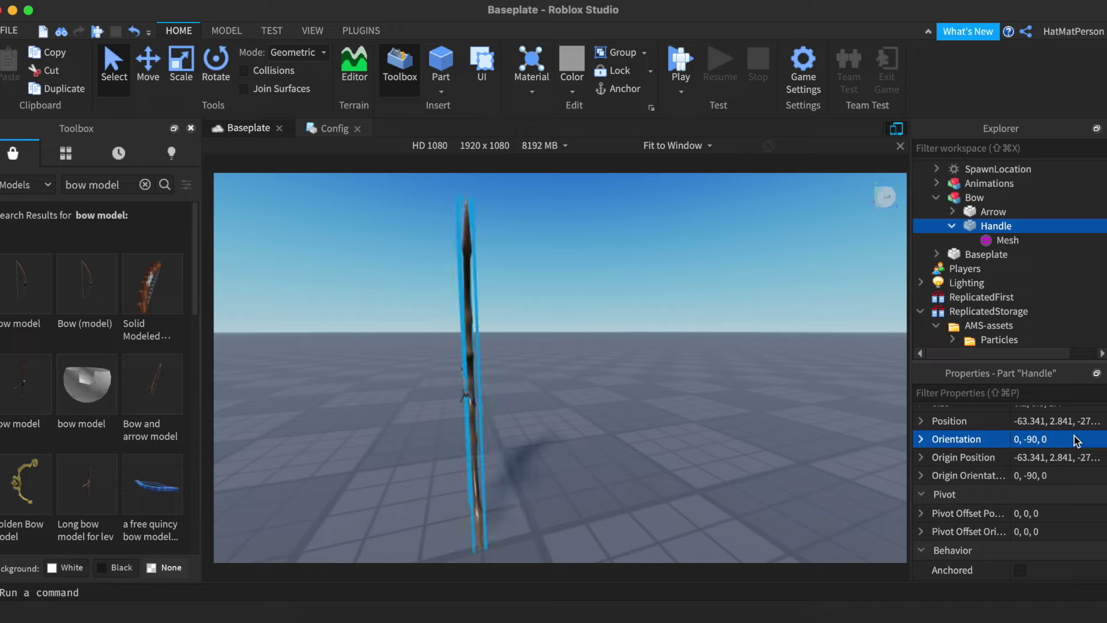
pyautogui.click(741, 311)
# Step: Copy the Bow model from the Tools folder of AMS-assets and paste it into the Workspace
pyautogui.scroll(2, 1055, 194)
pyautogui.scroll(-8, 1034, 202)
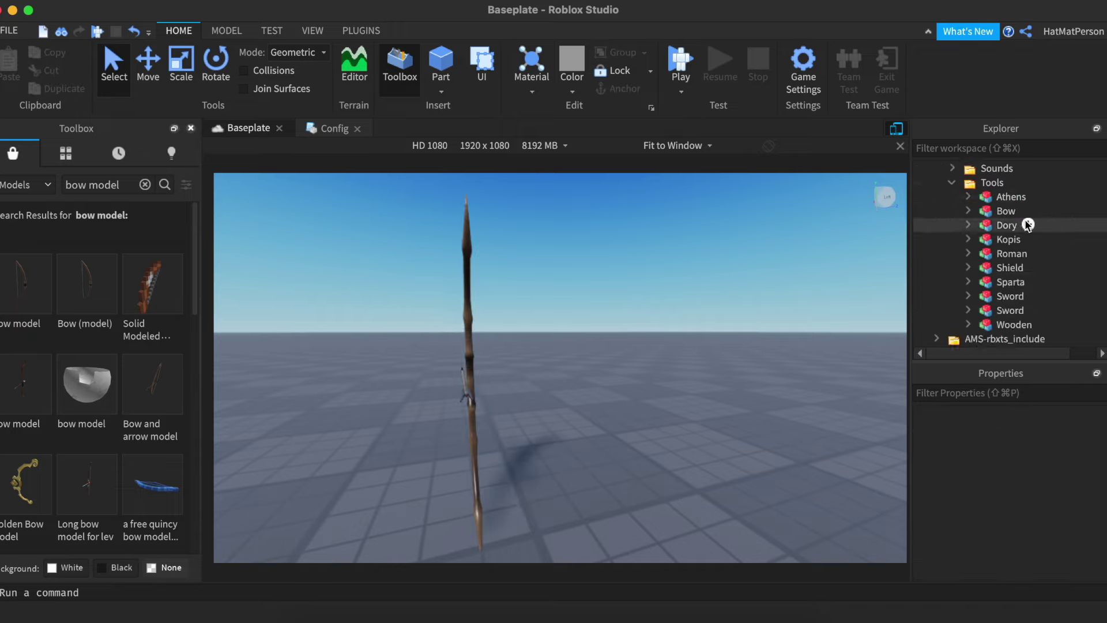
pyautogui.rightClick(1006, 218)
pyautogui.click(987, 30)
pyautogui.scroll(8, 975, 196)
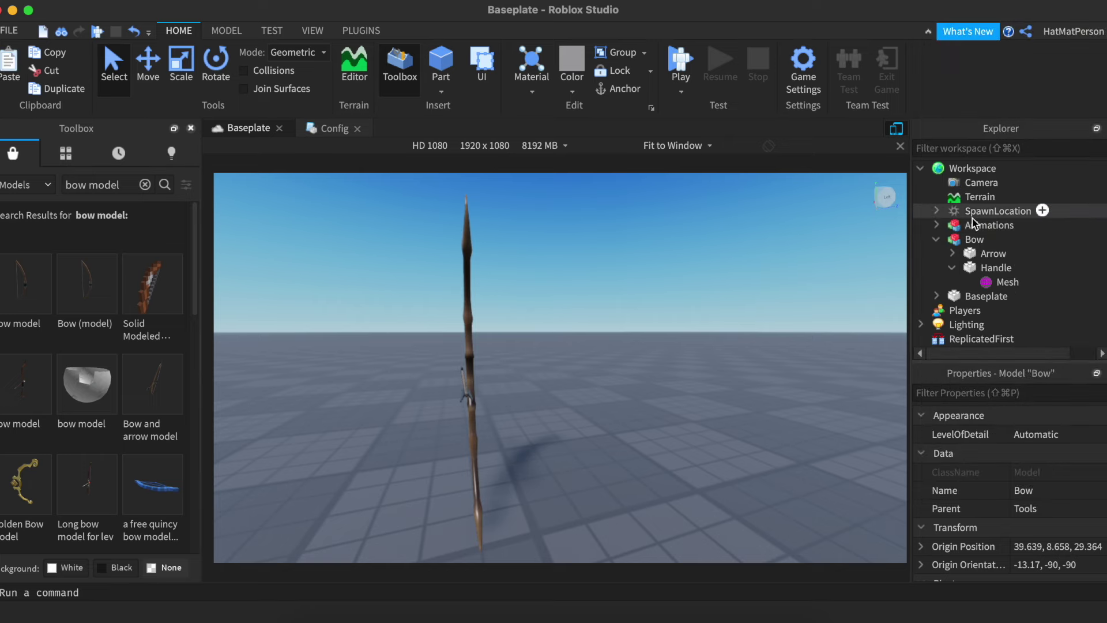
pyautogui.rightClick(964, 173)
pyautogui.click(975, 45)
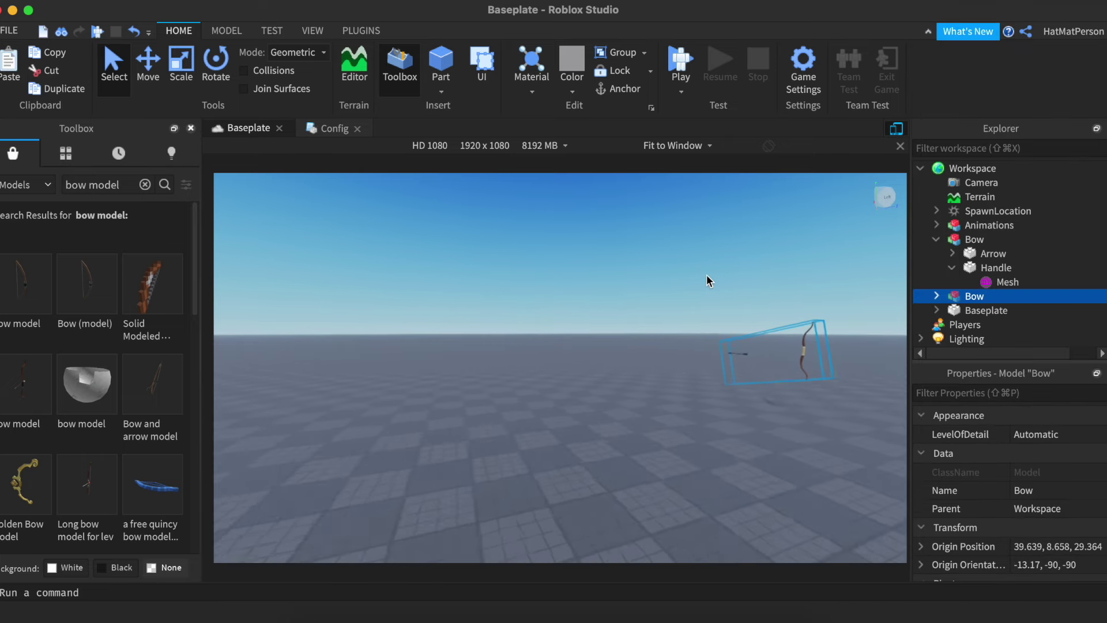
# Step: Move the copied AMS Bow across the baseplate so it stands beside the inserted wooden bow
pyautogui.moveTo(669, 311); pyautogui.dragTo(526, 366, button='right')
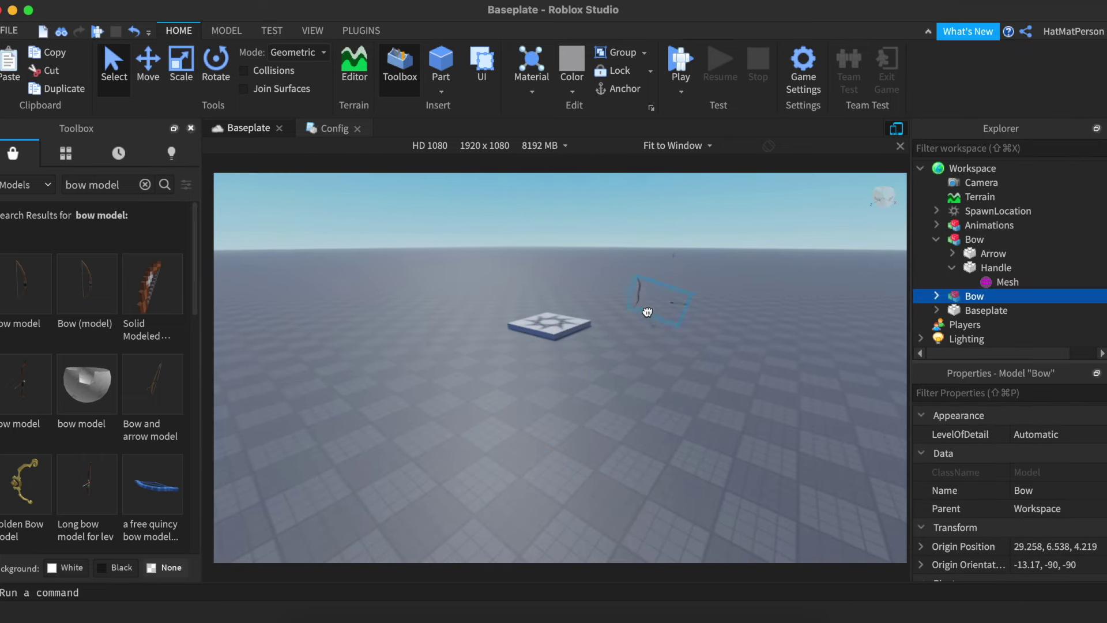
pyautogui.scroll(5, 670, 263)
pyautogui.moveTo(671, 263); pyautogui.dragTo(321, 383, button='right')
pyautogui.scroll(5, 673, 265)
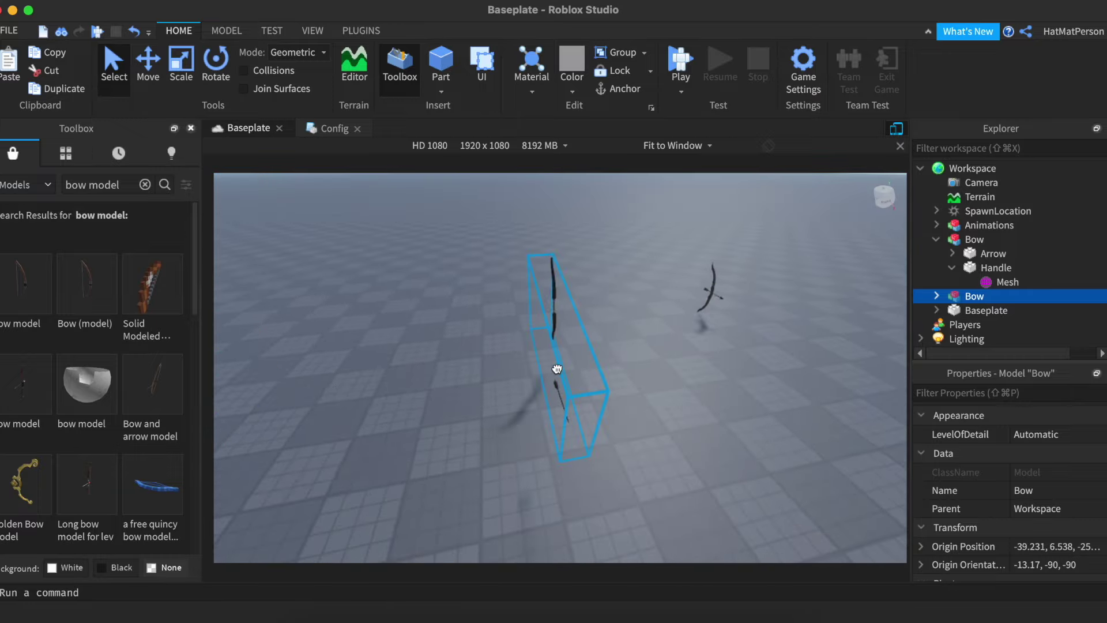
pyautogui.moveTo(670, 343); pyautogui.dragTo(518, 341, button='right')
pyautogui.moveTo(510, 344); pyautogui.dragTo(642, 396)
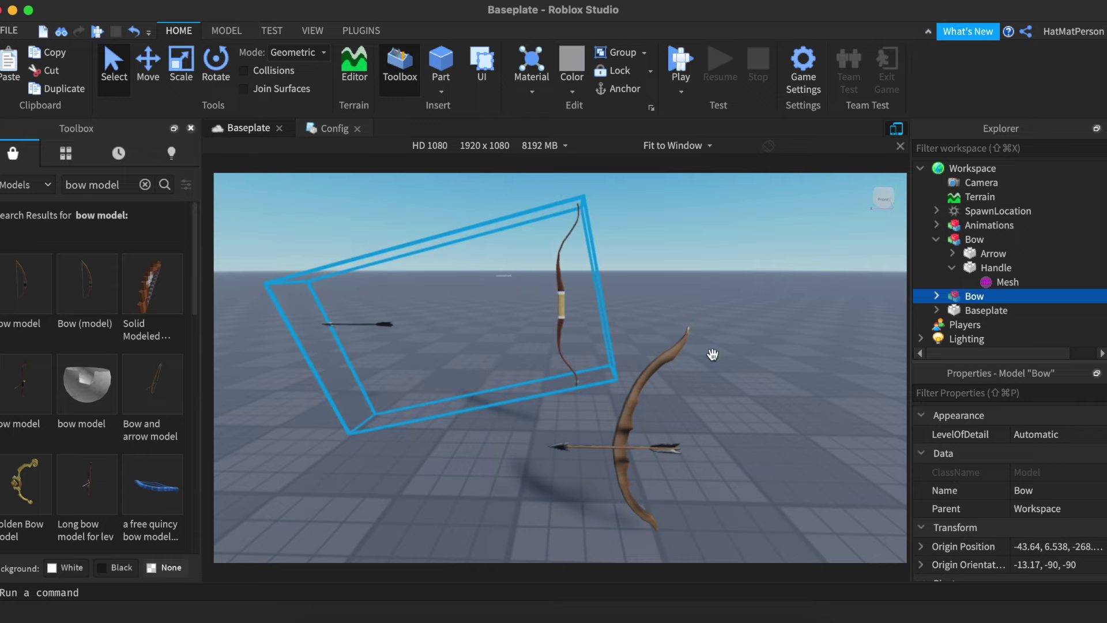
# Step: Transfer Arrow, BowAttach, stringBOTTOM, stringMIDDLE and stringTOP from the copied AMS Bow into the inserted Bow model
pyautogui.scroll(-5, 961, 288)
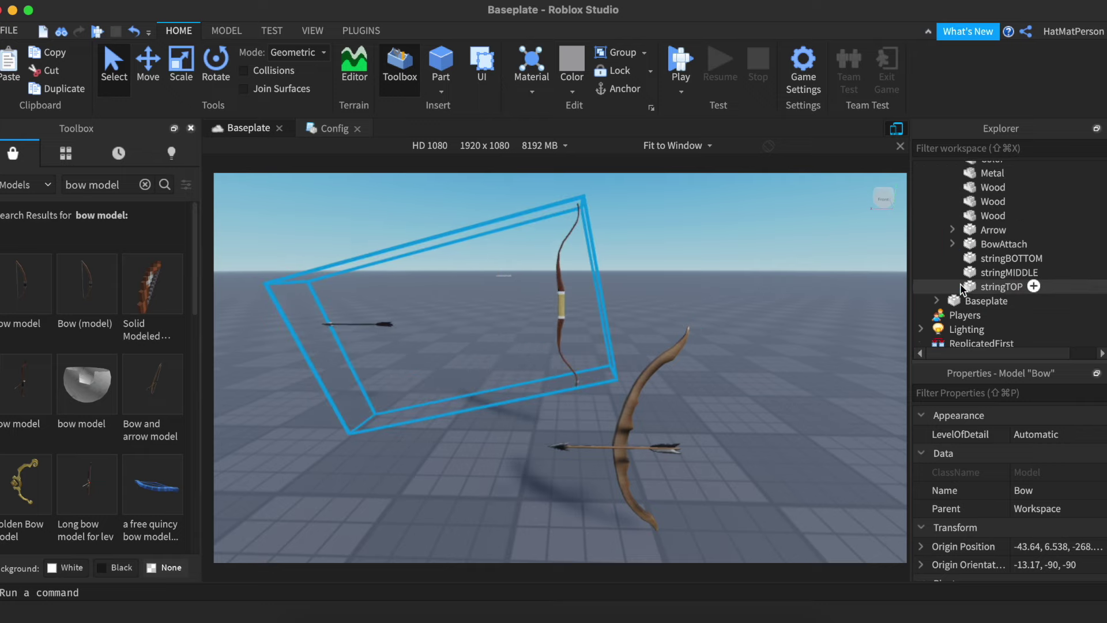
pyautogui.click(995, 248)
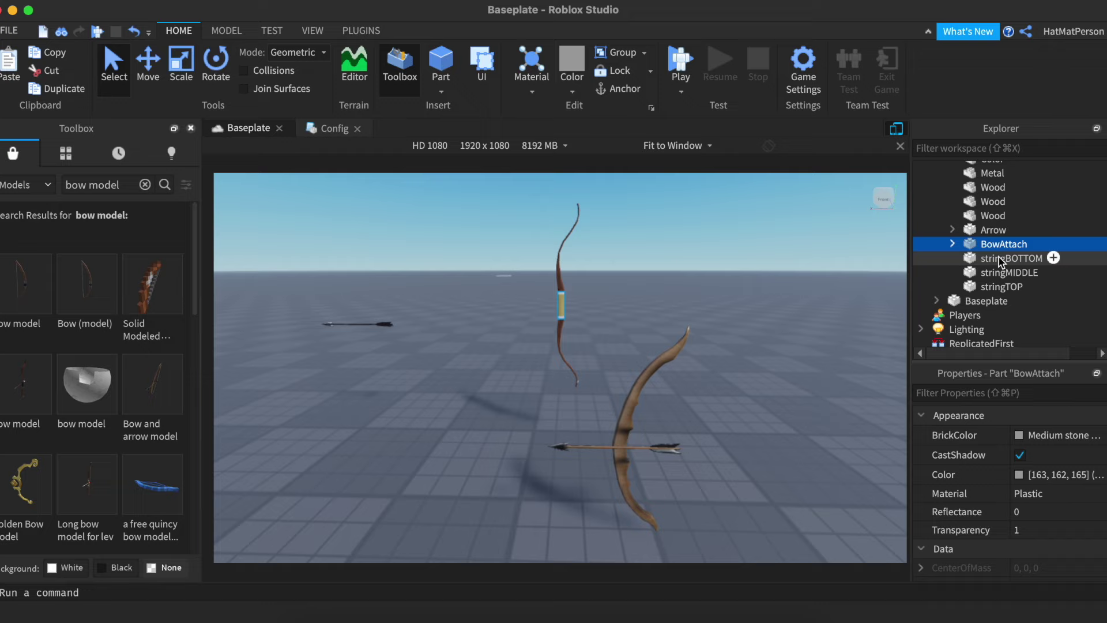
pyautogui.keyDown('shift'); pyautogui.click(1001, 259); pyautogui.keyUp('shift')
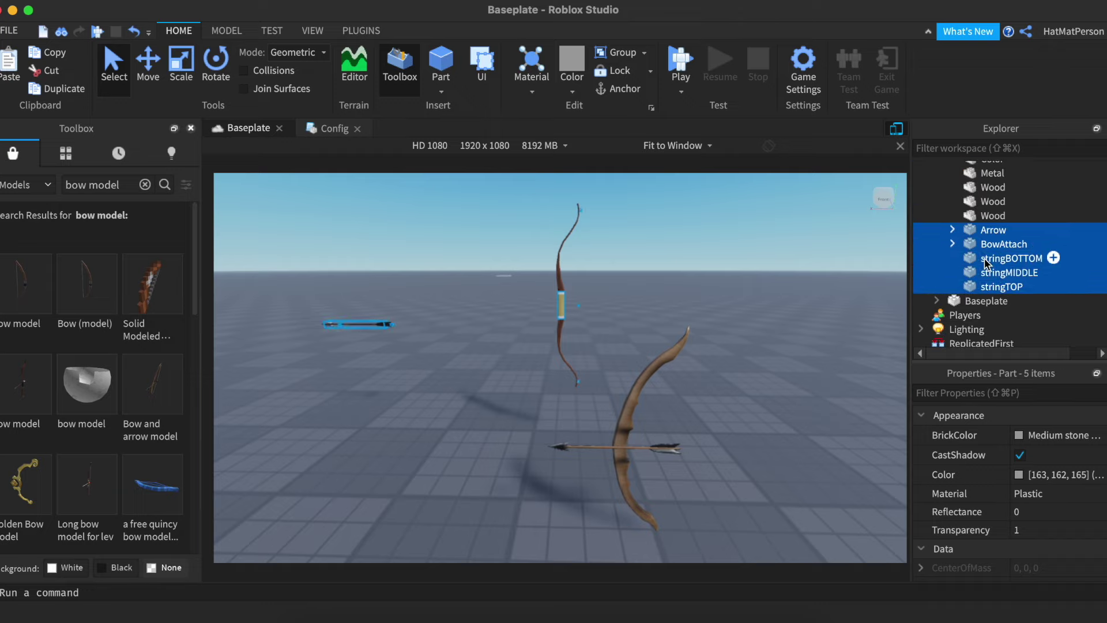
pyautogui.scroll(4, 1016, 278)
pyautogui.moveTo(1030, 256); pyautogui.dragTo(970, 242)
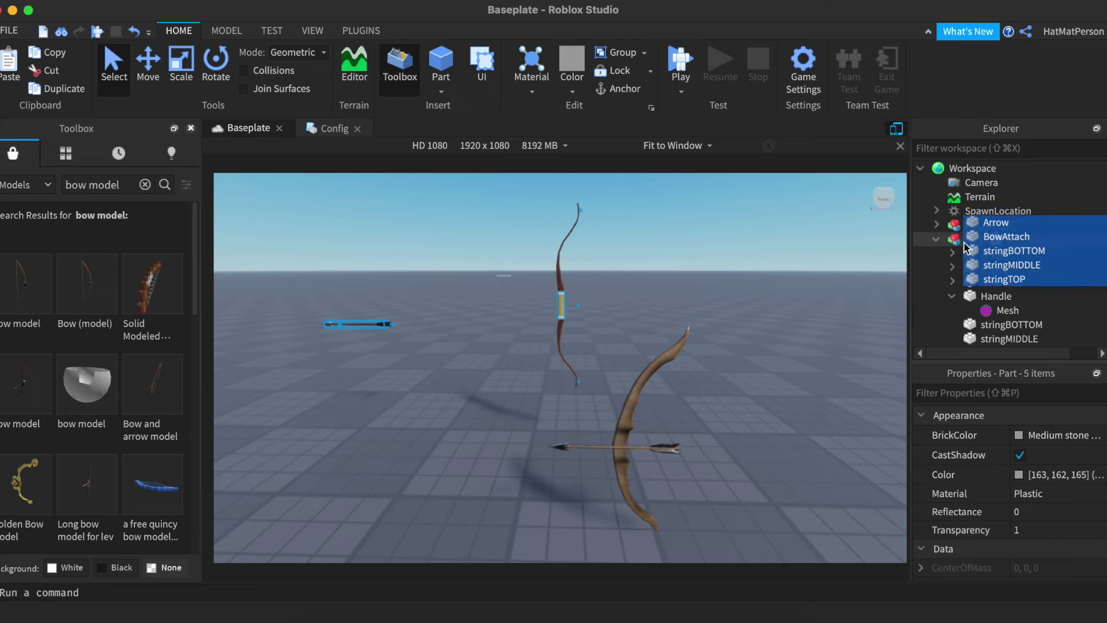
# Step: Delete the leftover copied Bow model that holds only the Color, Metal and Wood parts
pyautogui.click(579, 341)
pyautogui.scroll(5, 1015, 236)
pyautogui.scroll(-5, 1021, 248)
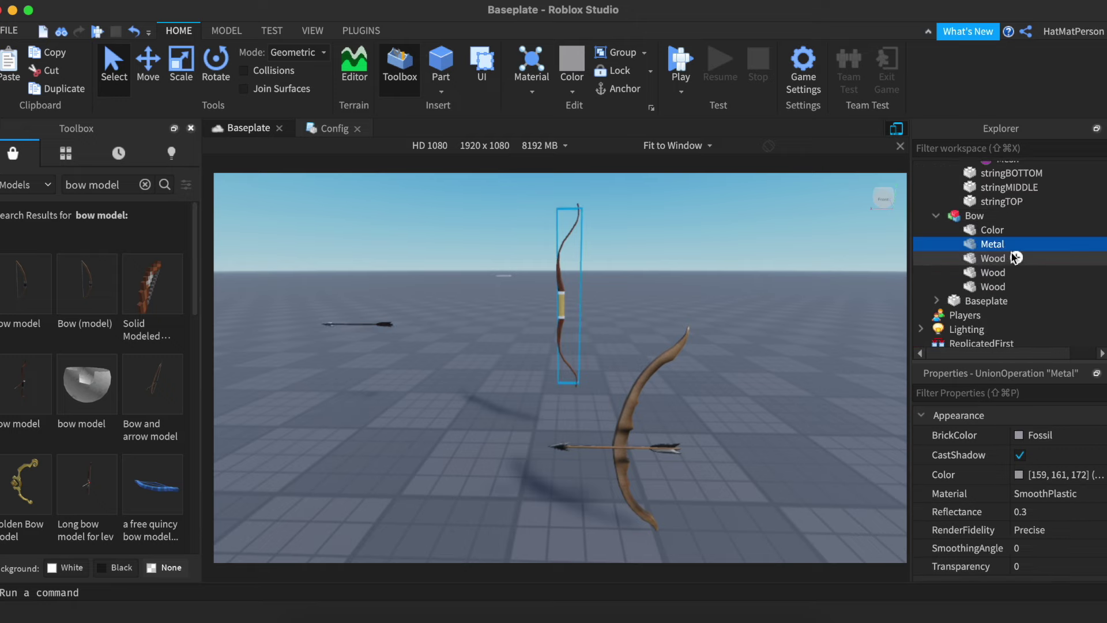
pyautogui.click(972, 217)
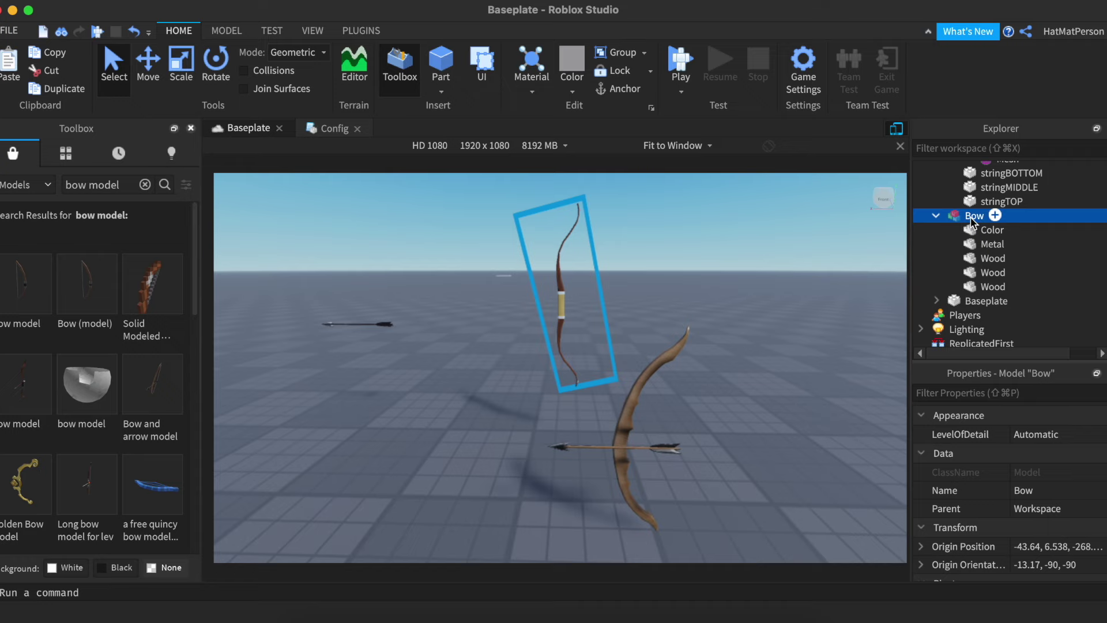
pyautogui.press('Delete')
pyautogui.press('super+z')
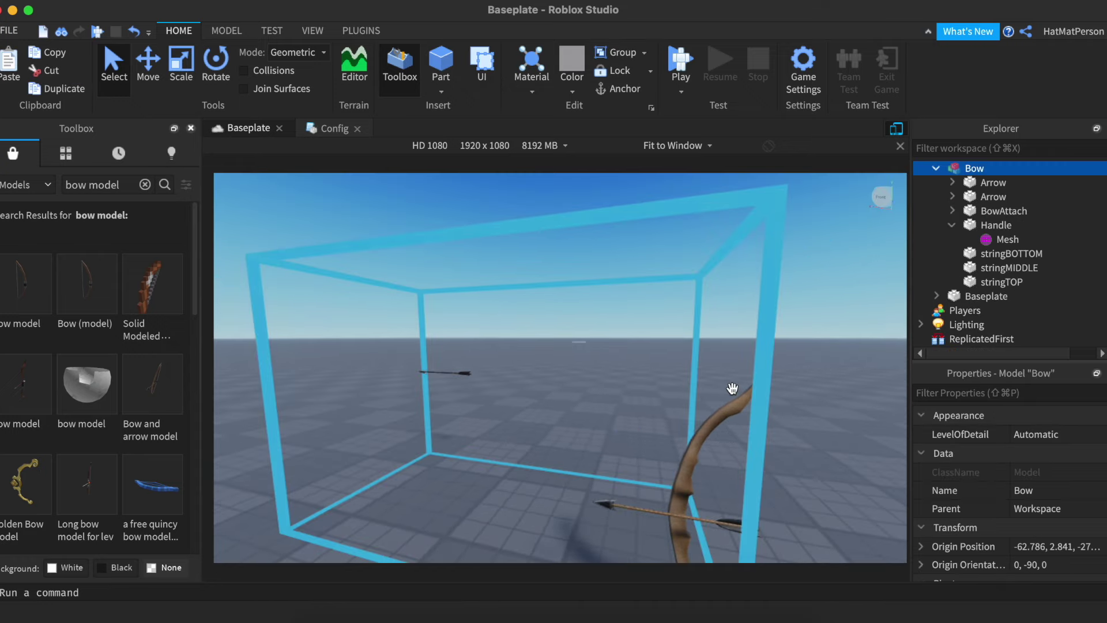
# Step: Move stringBOTTOM, stringMIDDLE and stringTOP together to the string side of the wooden bow
pyautogui.click(1011, 254)
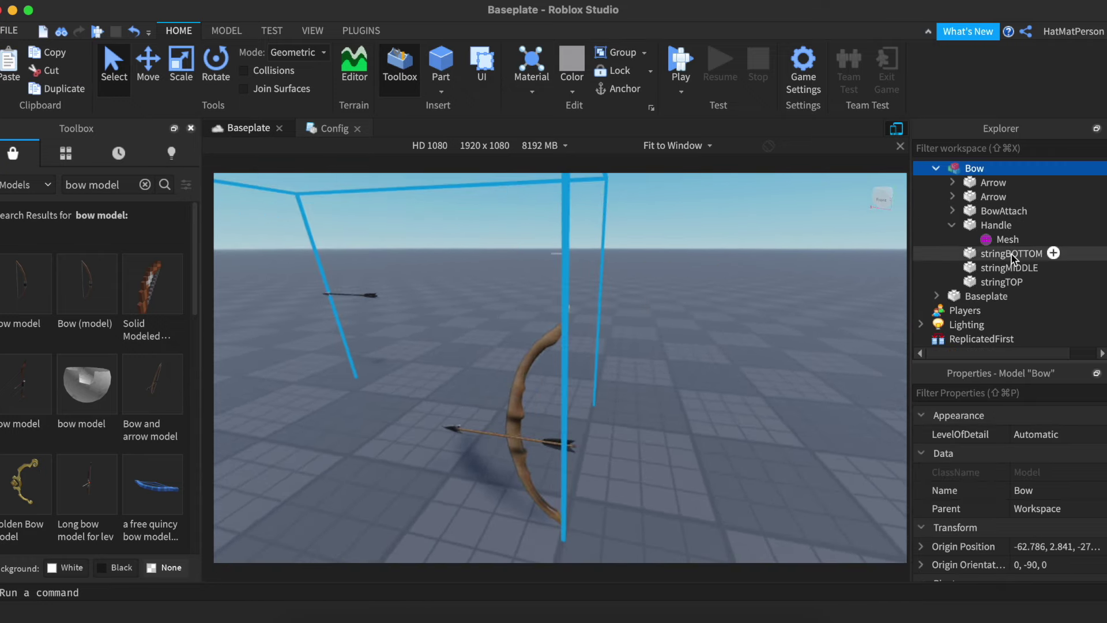
pyautogui.moveTo(772, 314); pyautogui.dragTo(772, 314, button='right')
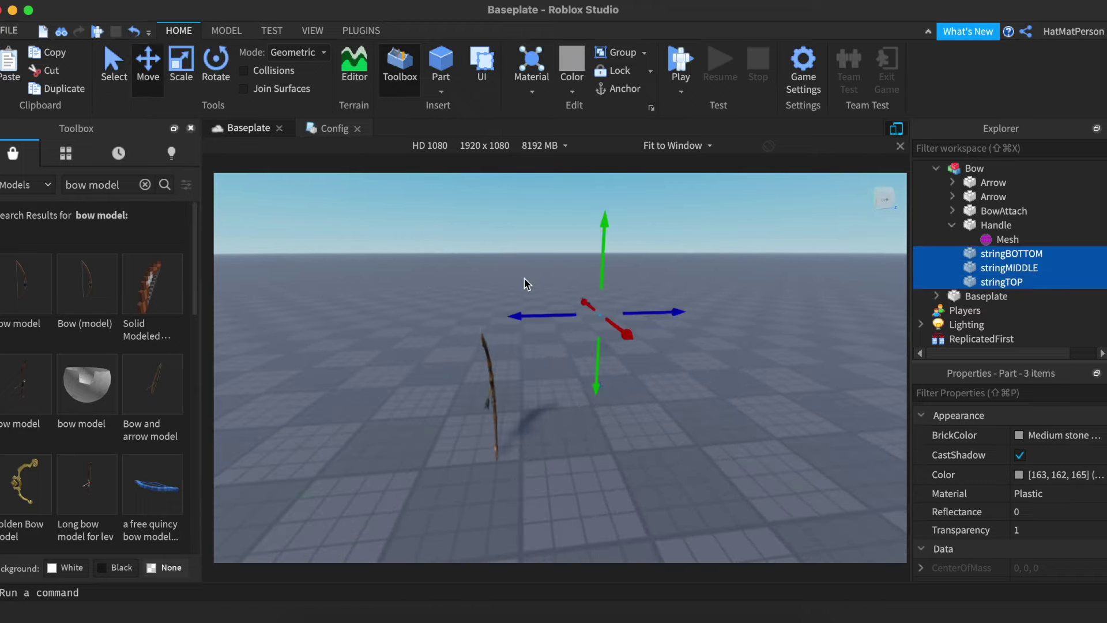
pyautogui.moveTo(645, 320); pyautogui.dragTo(573, 331)
pyautogui.moveTo(545, 328); pyautogui.dragTo(545, 328, button='right')
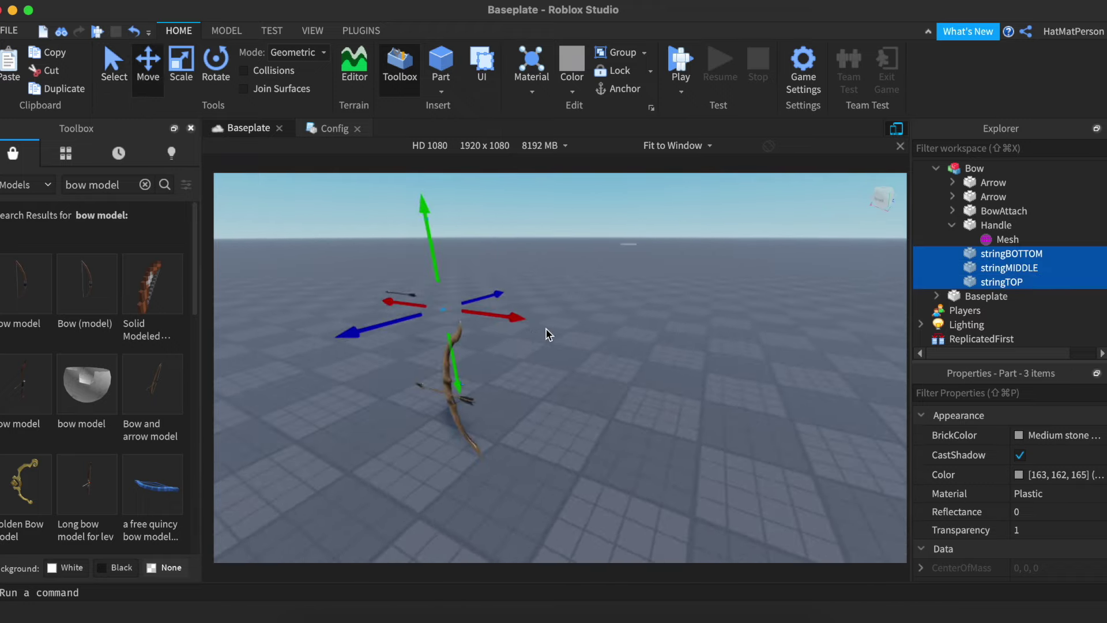
pyautogui.moveTo(574, 318); pyautogui.dragTo(531, 320)
pyautogui.moveTo(620, 250); pyautogui.dragTo(620, 250, button='right')
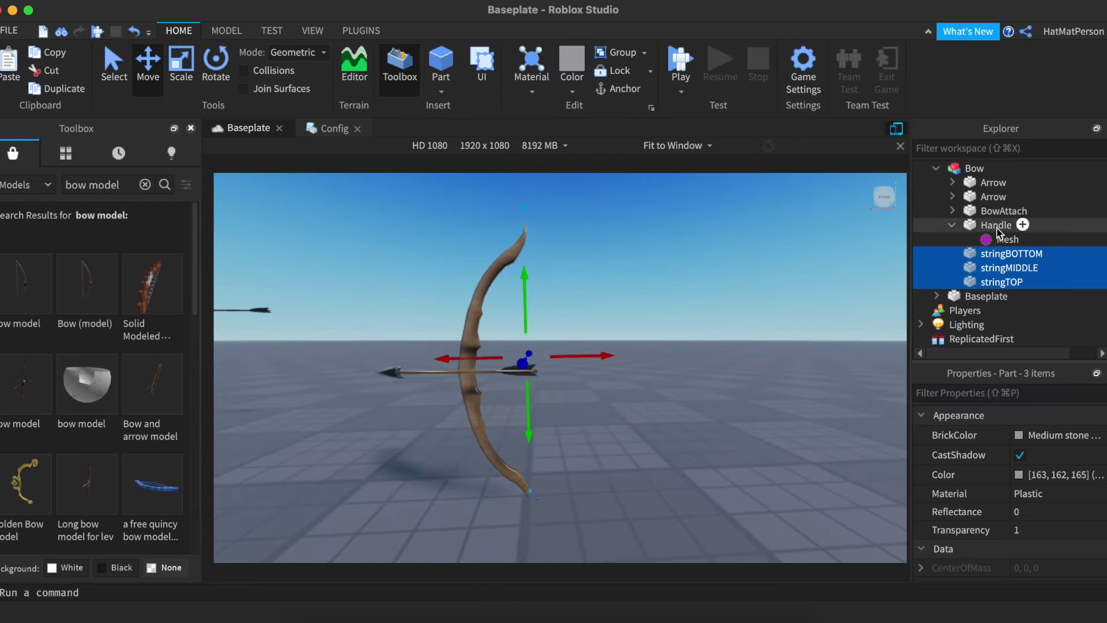
# Step: Position the stringBOTTOM part on the lower tip of the wooden bow
pyautogui.click(996, 226)
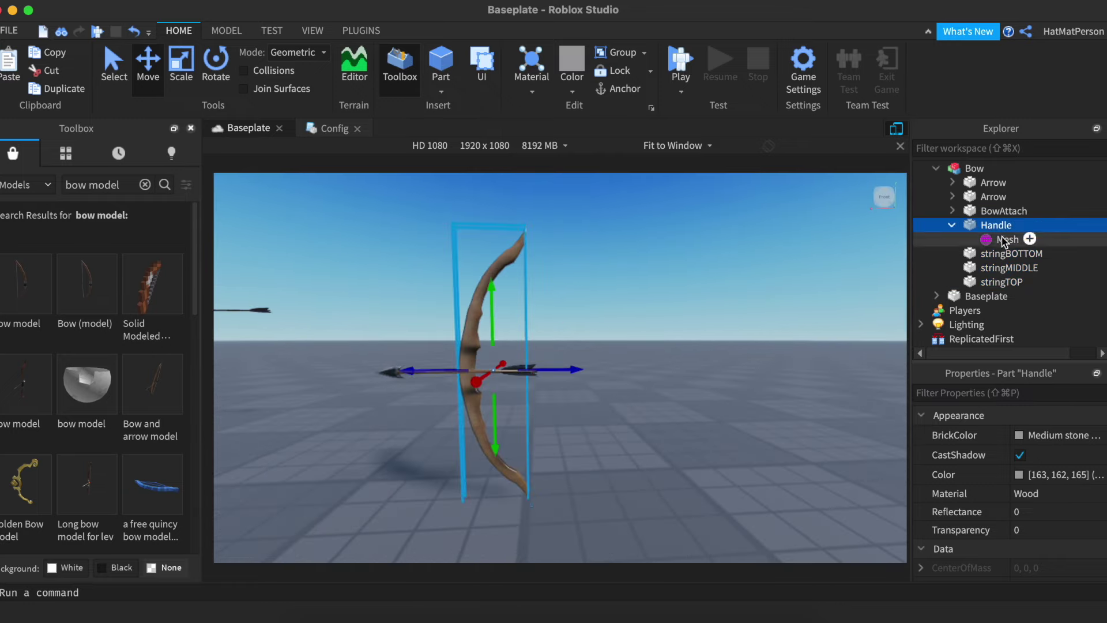
pyautogui.click(1015, 253)
pyautogui.press('f')
pyautogui.moveTo(505, 376); pyautogui.dragTo(577, 398, button='right')
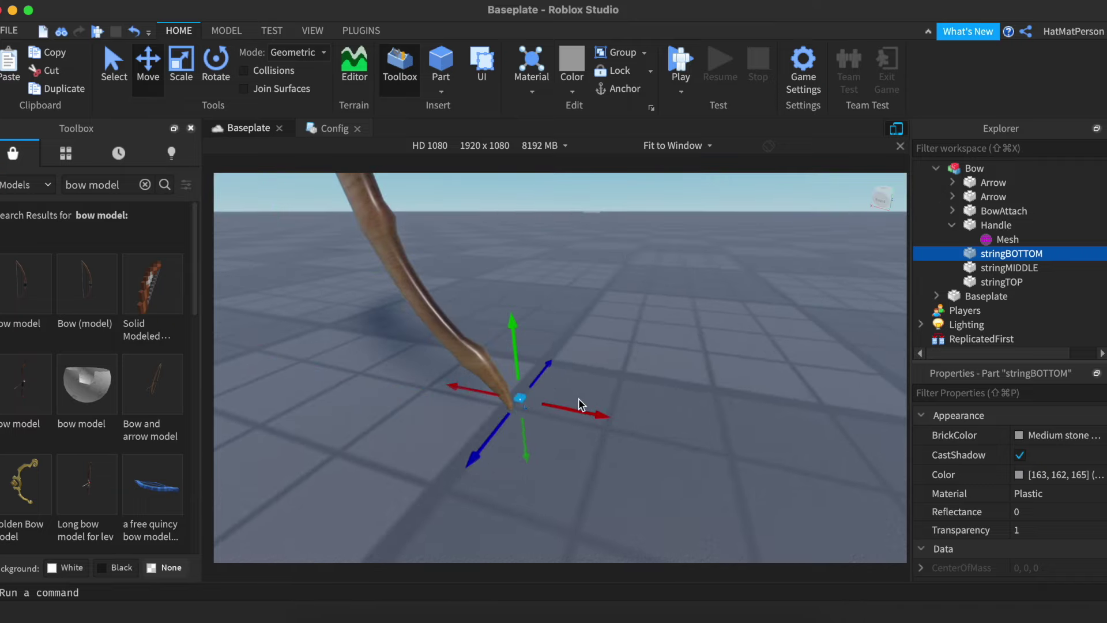
pyautogui.moveTo(506, 372); pyautogui.dragTo(504, 357)
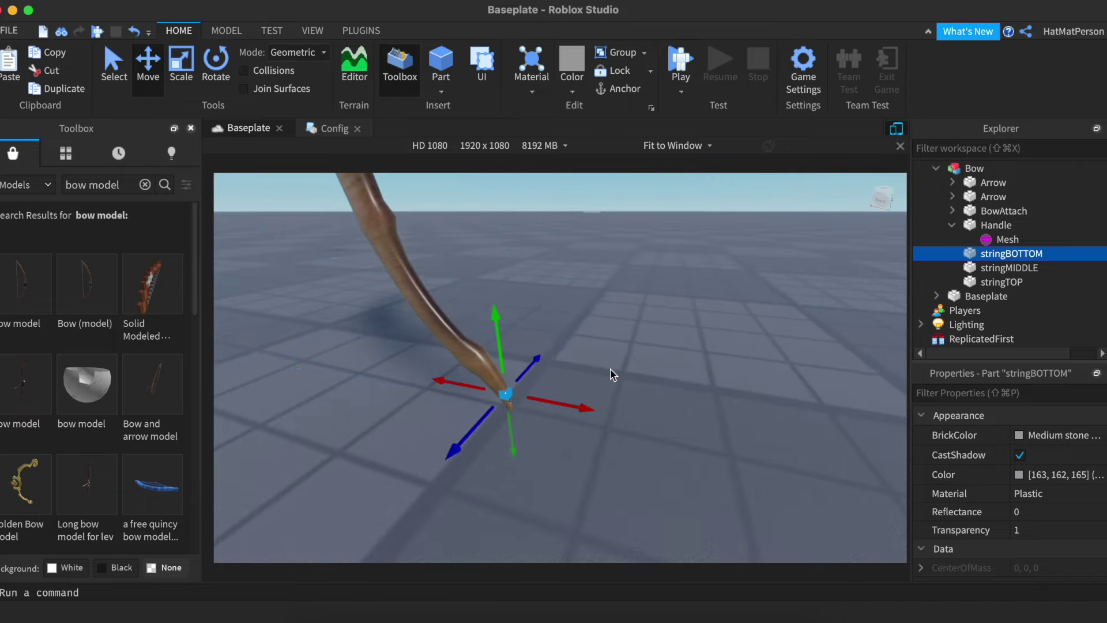
# Step: Position the stringTOP part on the upper tip of the wooden bow
pyautogui.click(1009, 267)
pyautogui.press('f')
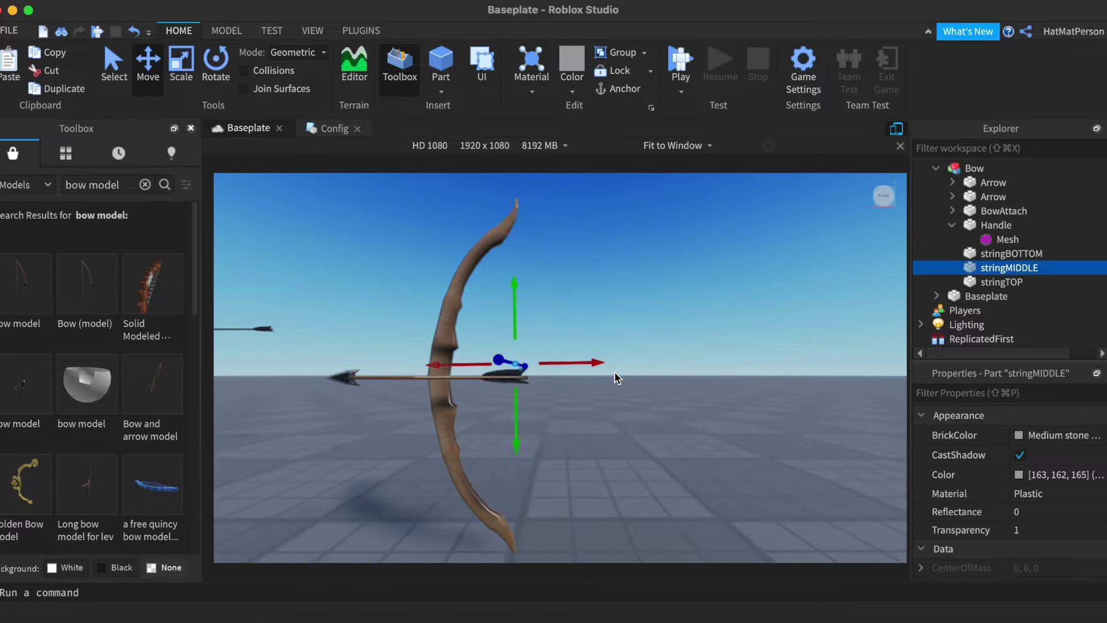
pyautogui.click(989, 280)
pyautogui.press('f')
pyautogui.click(980, 268)
pyautogui.press('f')
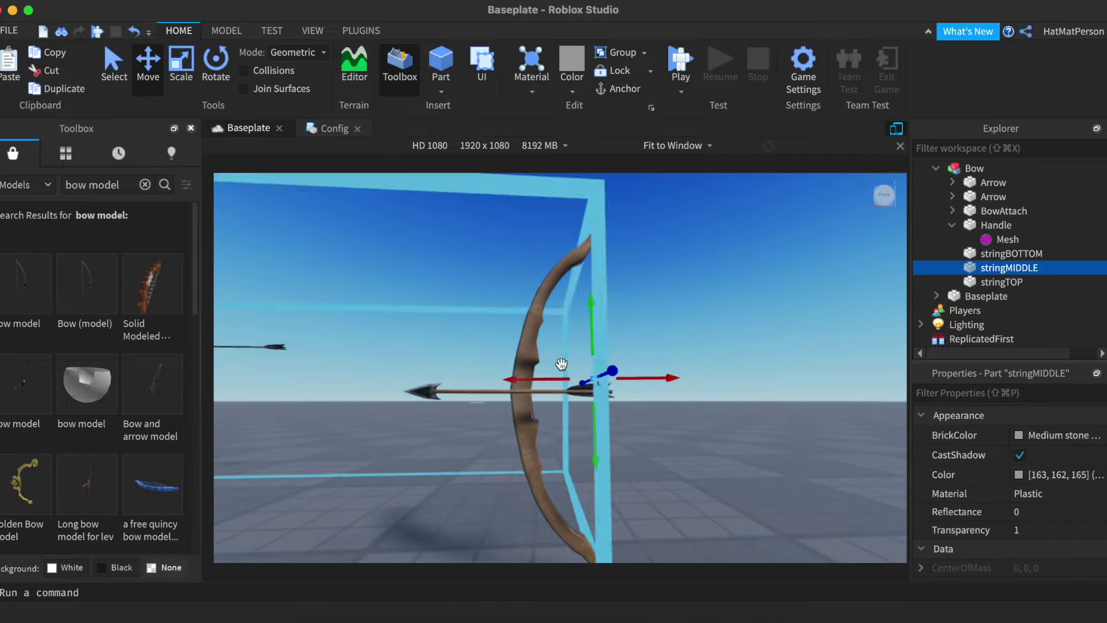
pyautogui.press('Down')
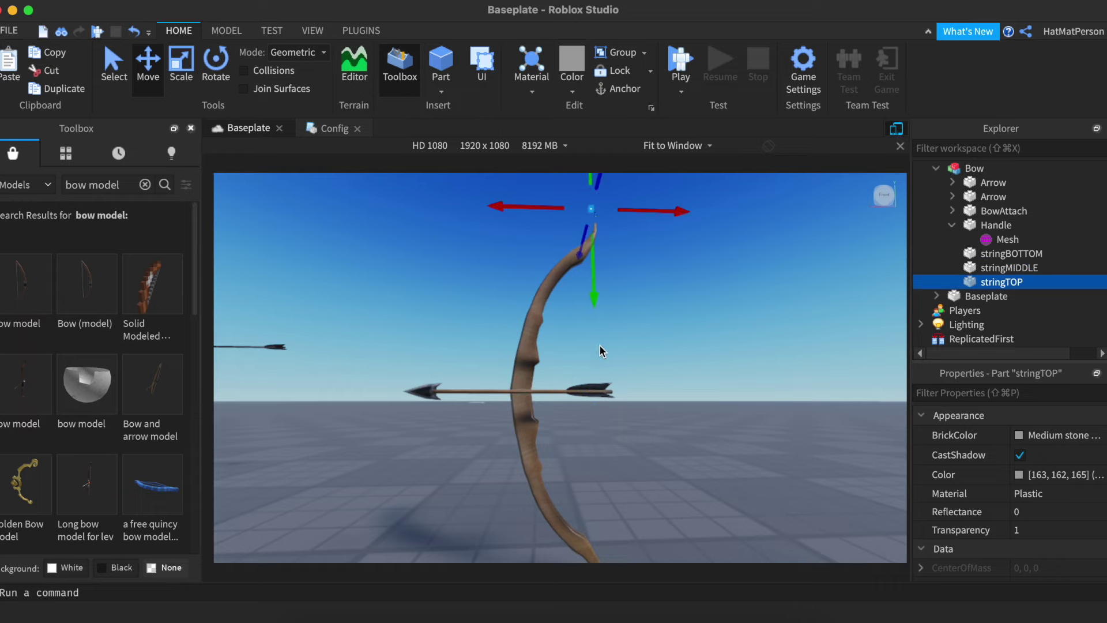
pyautogui.scroll(5, 599, 344)
pyautogui.scroll(-3, 586, 354)
pyautogui.moveTo(565, 312); pyautogui.dragTo(579, 336)
pyautogui.scroll(-1, 580, 336)
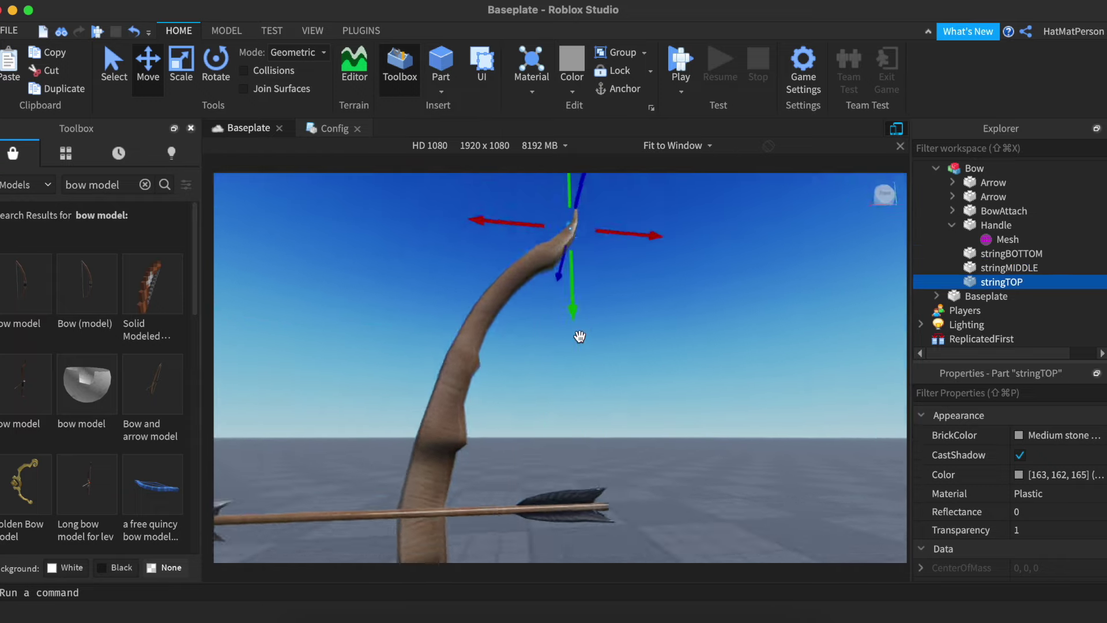
pyautogui.scroll(-3, 581, 333)
pyautogui.scroll(3, 583, 326)
pyautogui.moveTo(583, 325); pyautogui.dragTo(548, 324, button='right')
pyautogui.moveTo(529, 298); pyautogui.dragTo(513, 309)
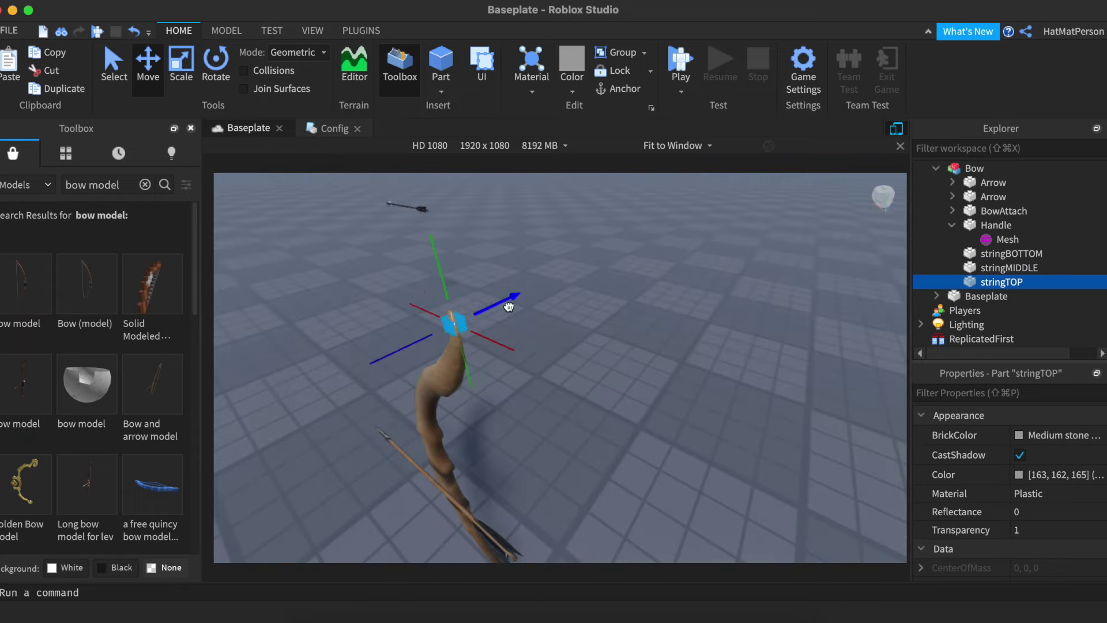
pyautogui.moveTo(514, 309); pyautogui.dragTo(516, 310, button='right')
pyautogui.scroll(3, 516, 310)
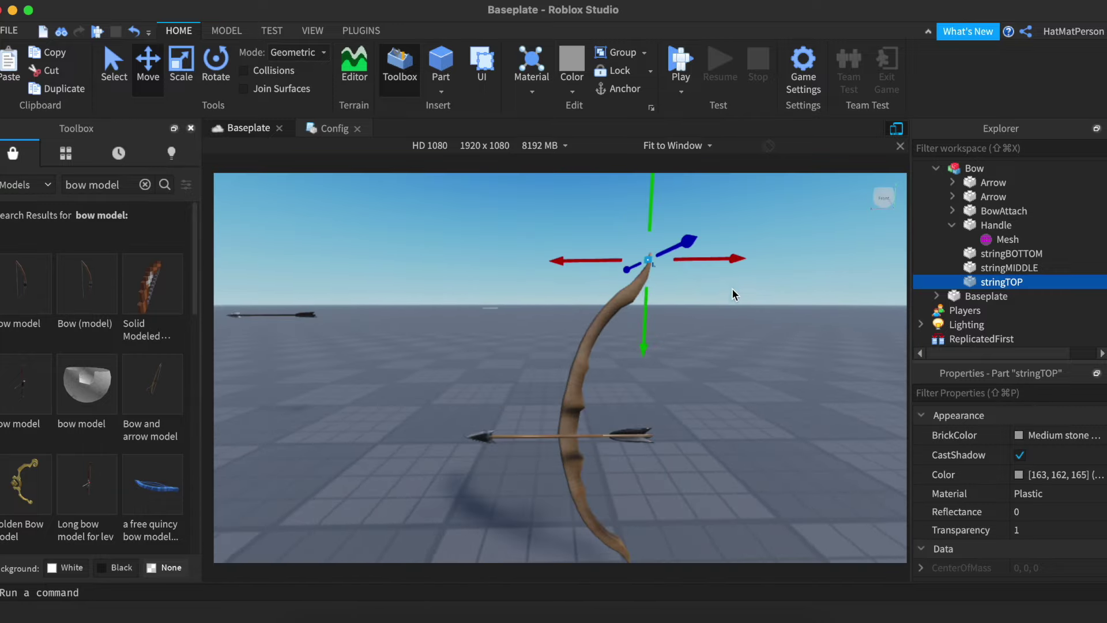
# Step: Align the BowAttach part with the grip of the wooden bow
pyautogui.click(1001, 211)
pyautogui.moveTo(553, 282); pyautogui.dragTo(434, 293)
pyautogui.moveTo(516, 202); pyautogui.dragTo(511, 198)
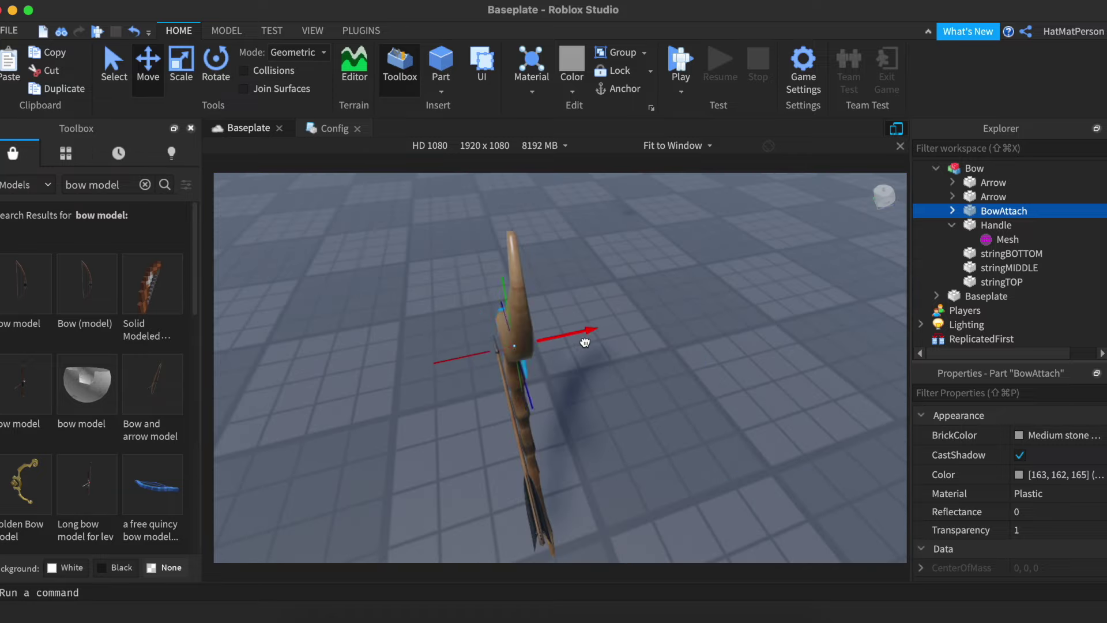
pyautogui.moveTo(585, 342); pyautogui.dragTo(566, 294, button='middle')
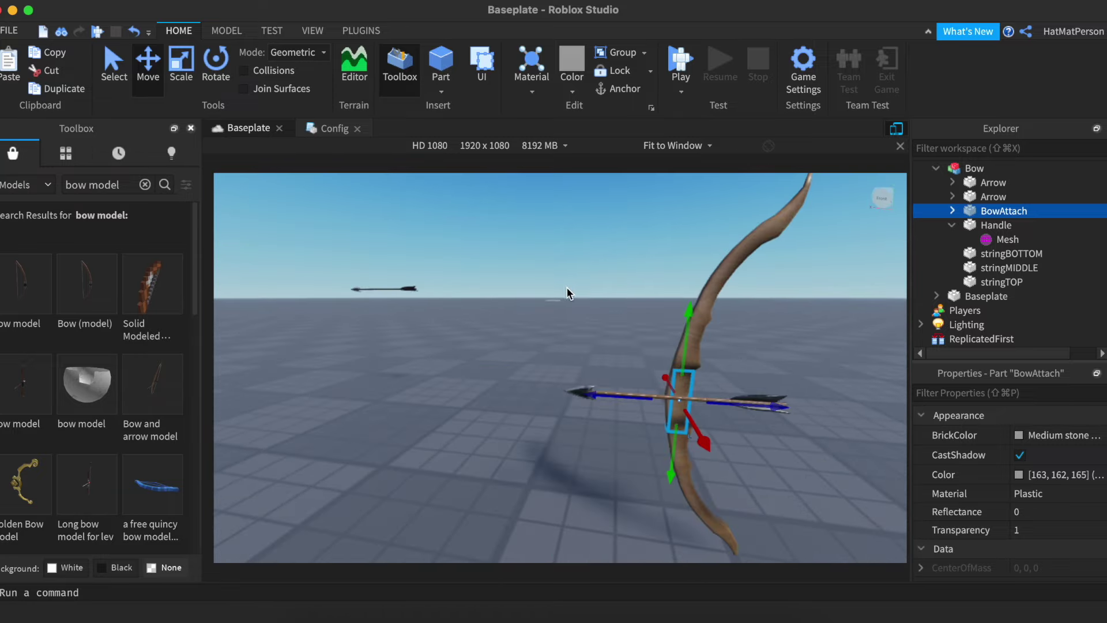
# Step: Delete the ArrowPart inside the distant Arrow and rename the Arrow resting on the bow as ArrowPart
pyautogui.click(978, 184)
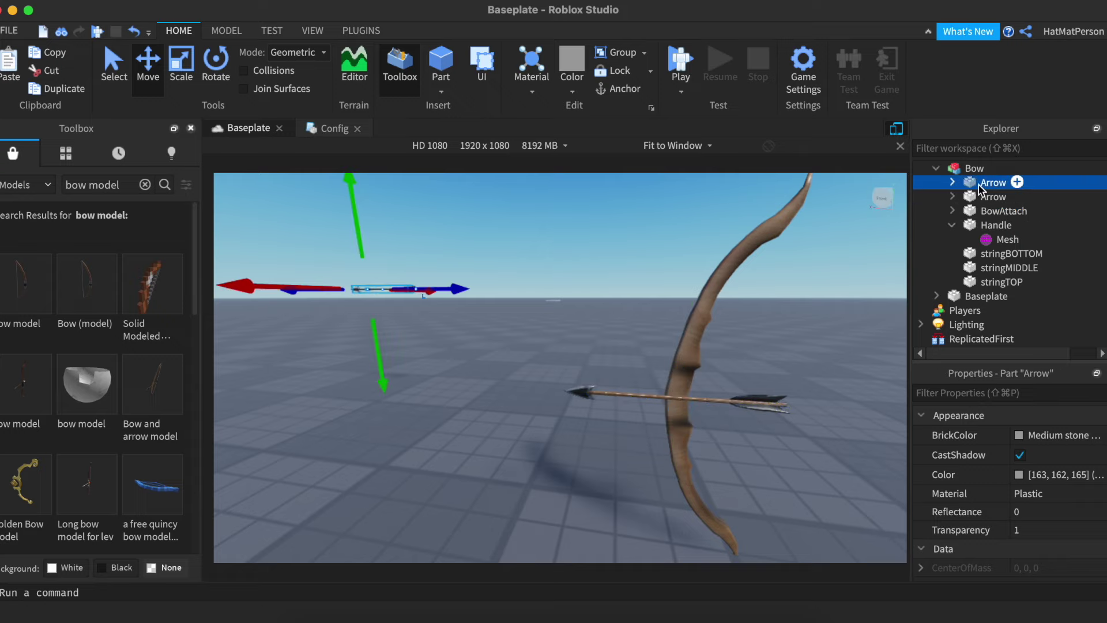
pyautogui.click(951, 182)
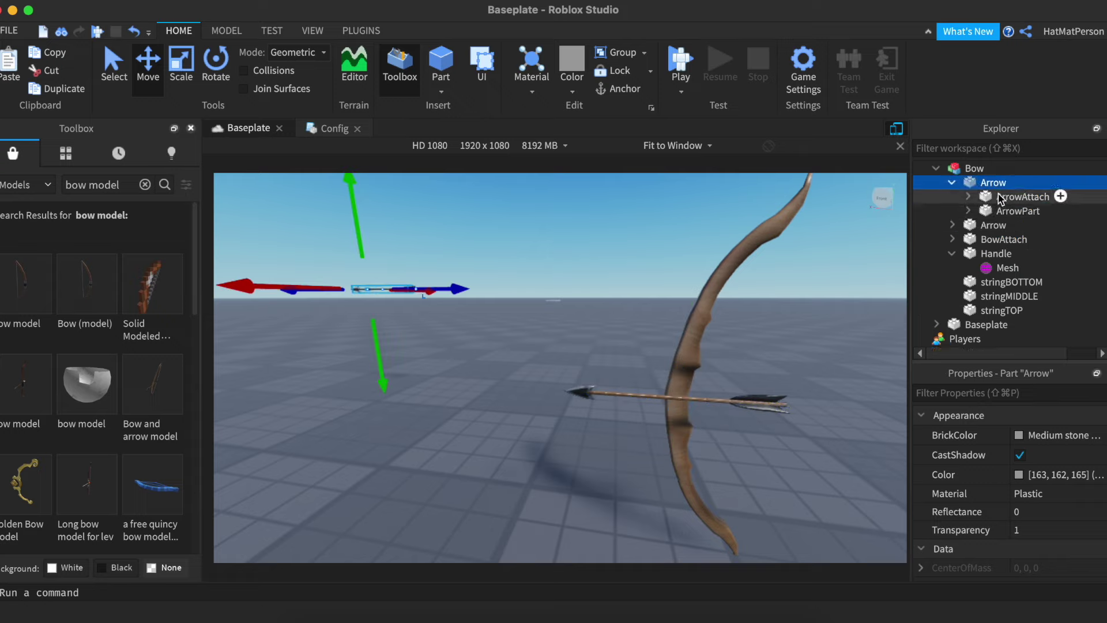
pyautogui.click(1007, 211)
pyautogui.press('Delete')
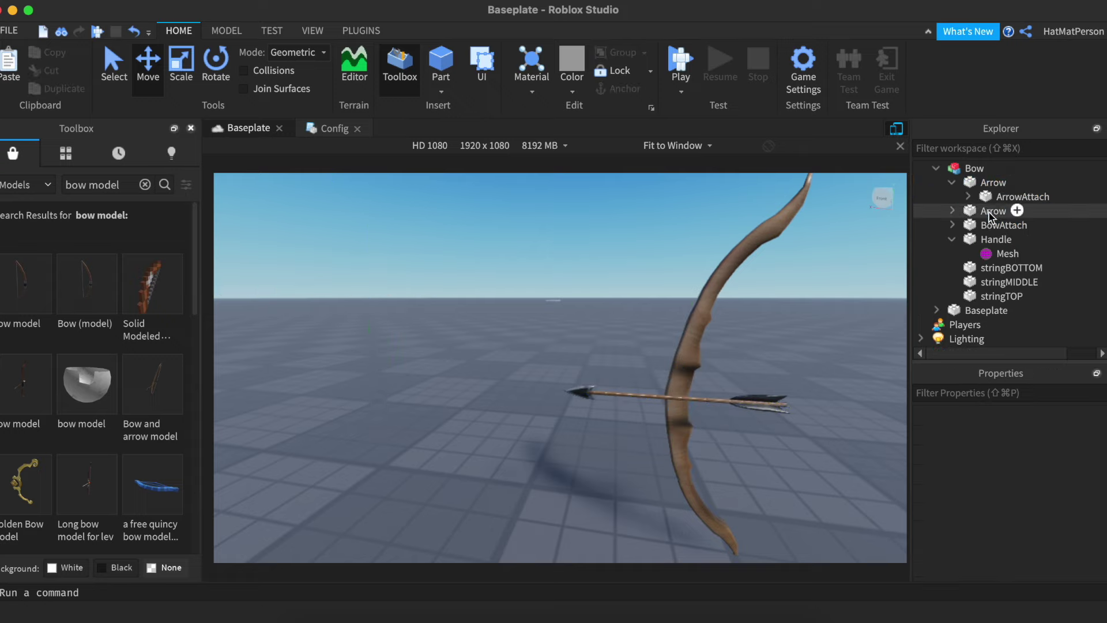
pyautogui.click(998, 211)
pyautogui.scroll(-5, 1029, 510)
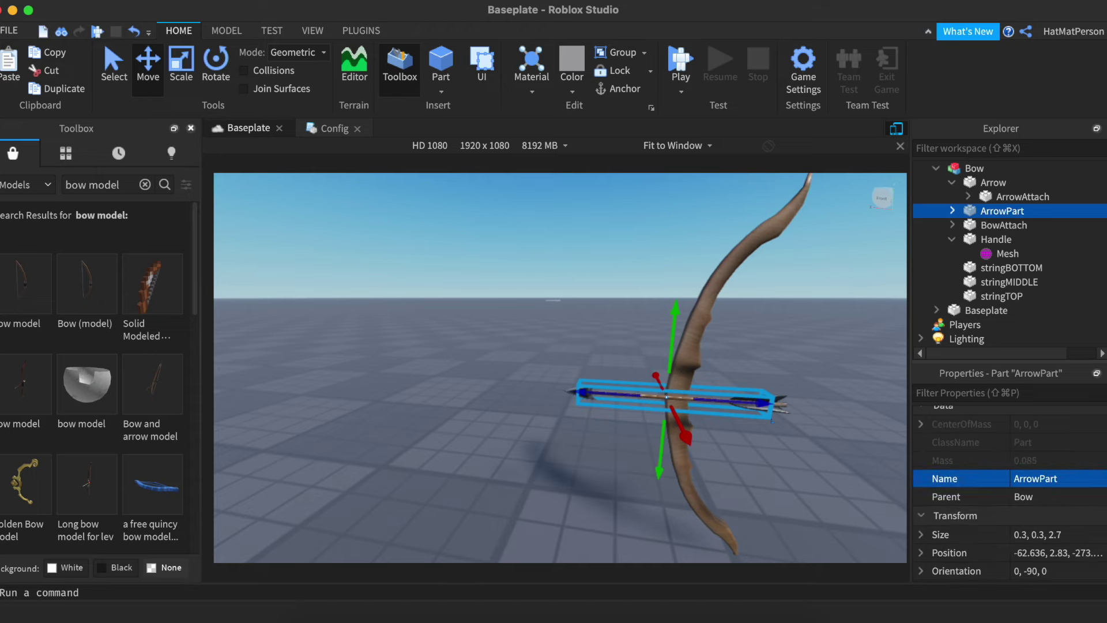
# Step: Add a Model inside Bow and move Arrow and ArrowPart into it, keeping BowAttach directly under Bow
pyautogui.scroll(2, 1018, 193)
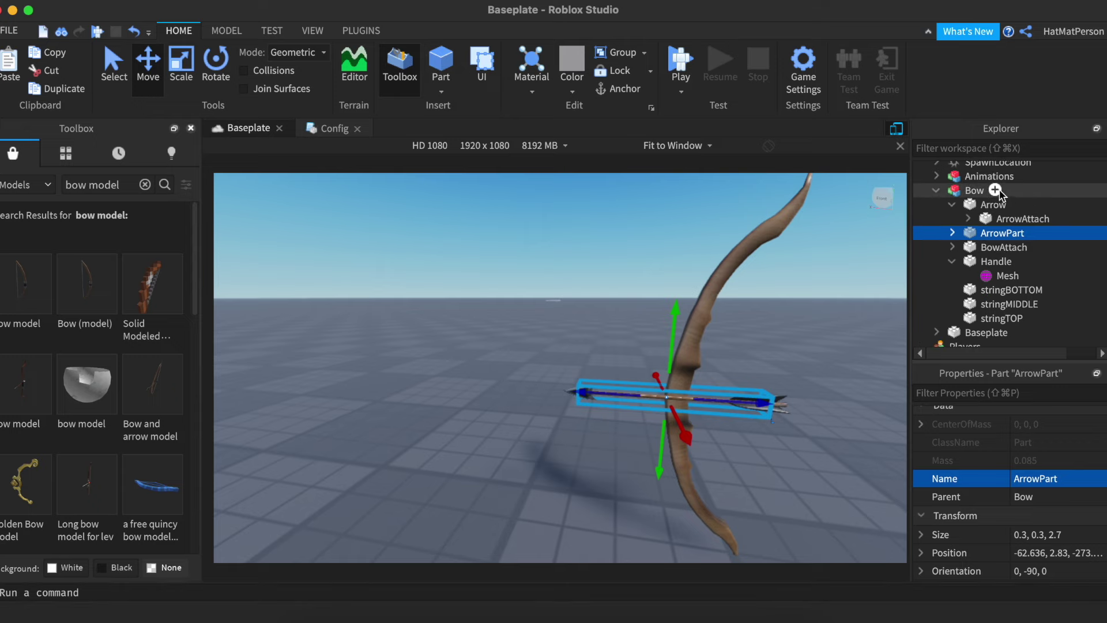
pyautogui.click(996, 190)
pyautogui.write('mo')
pyautogui.press('Return')
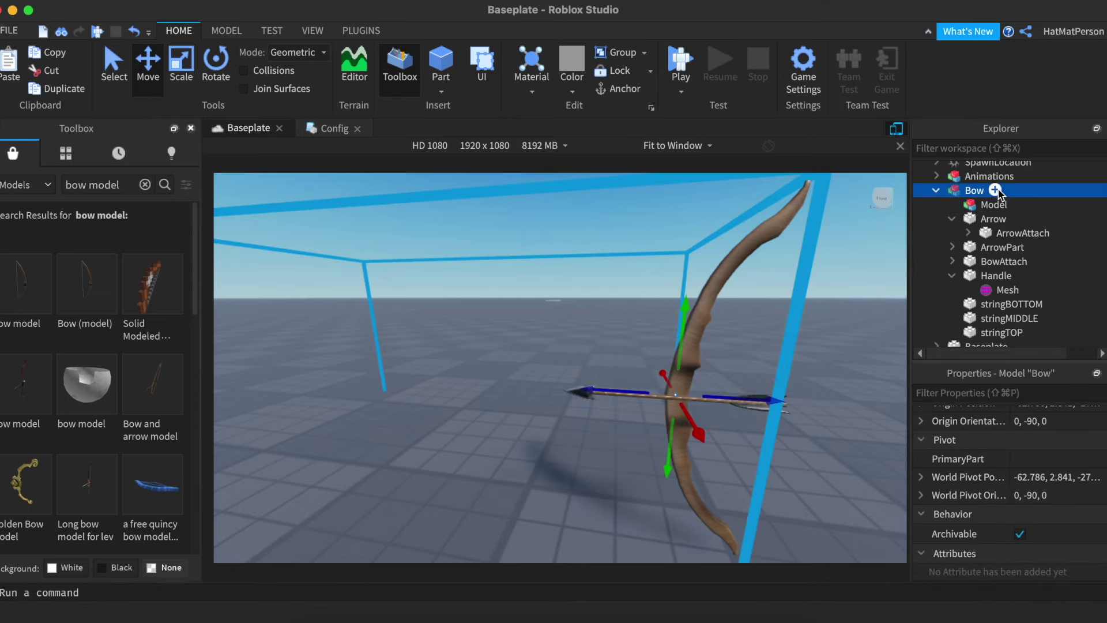
pyautogui.click(993, 219)
pyautogui.moveTo(993, 219); pyautogui.dragTo(994, 205)
pyautogui.moveTo(992, 249); pyautogui.dragTo(994, 205)
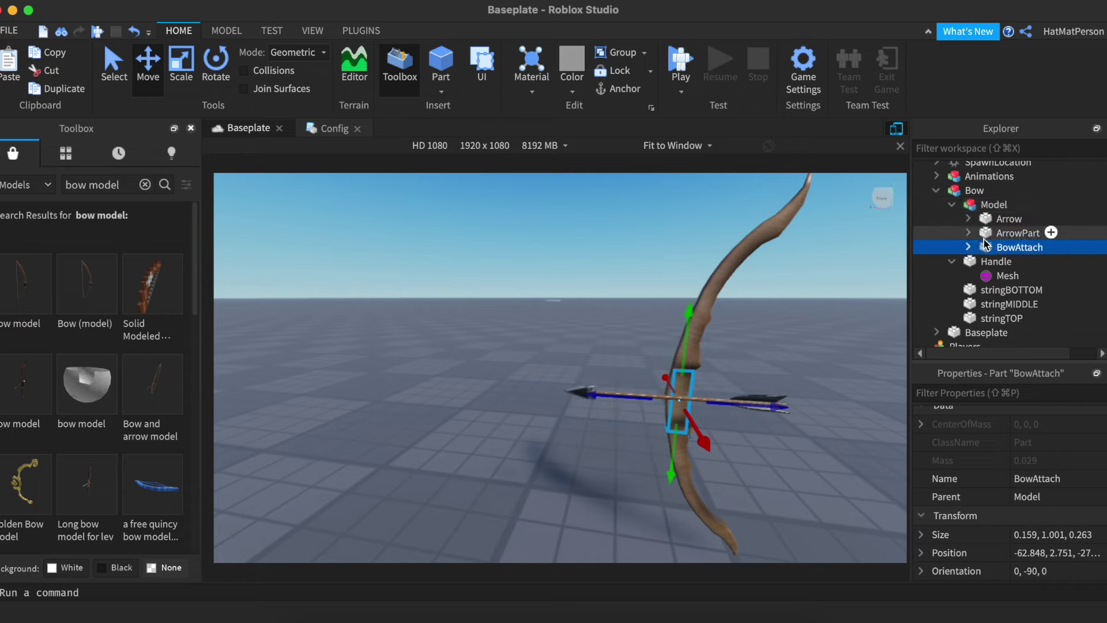
pyautogui.press('super+z')
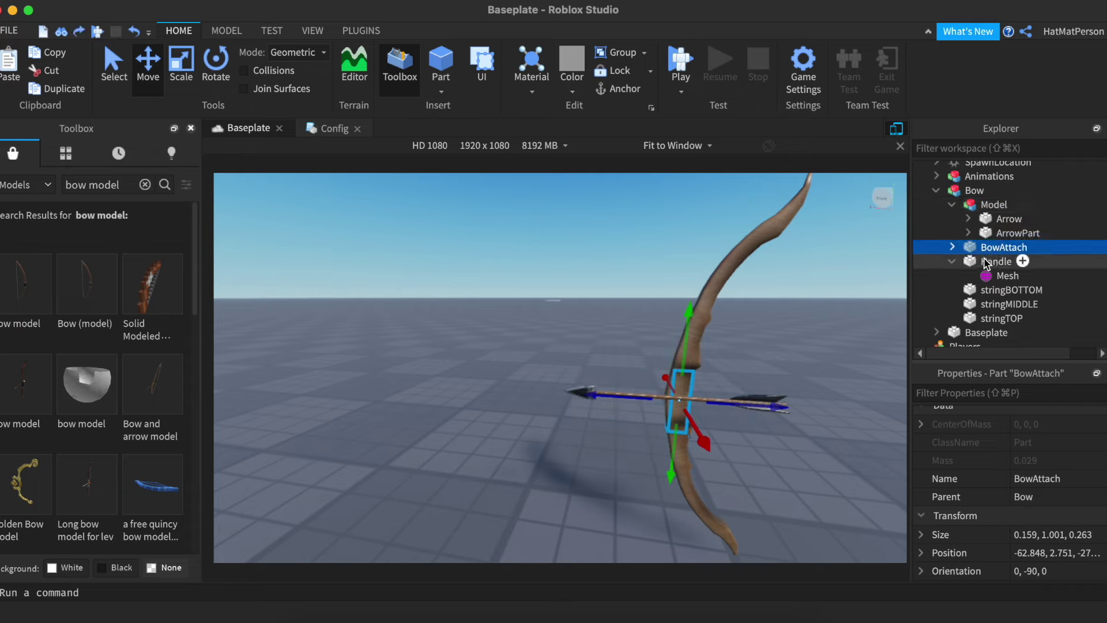
# Step: Move ArrowAttach out of Arrow so that it sits directly in the new Model
pyautogui.click(1006, 234)
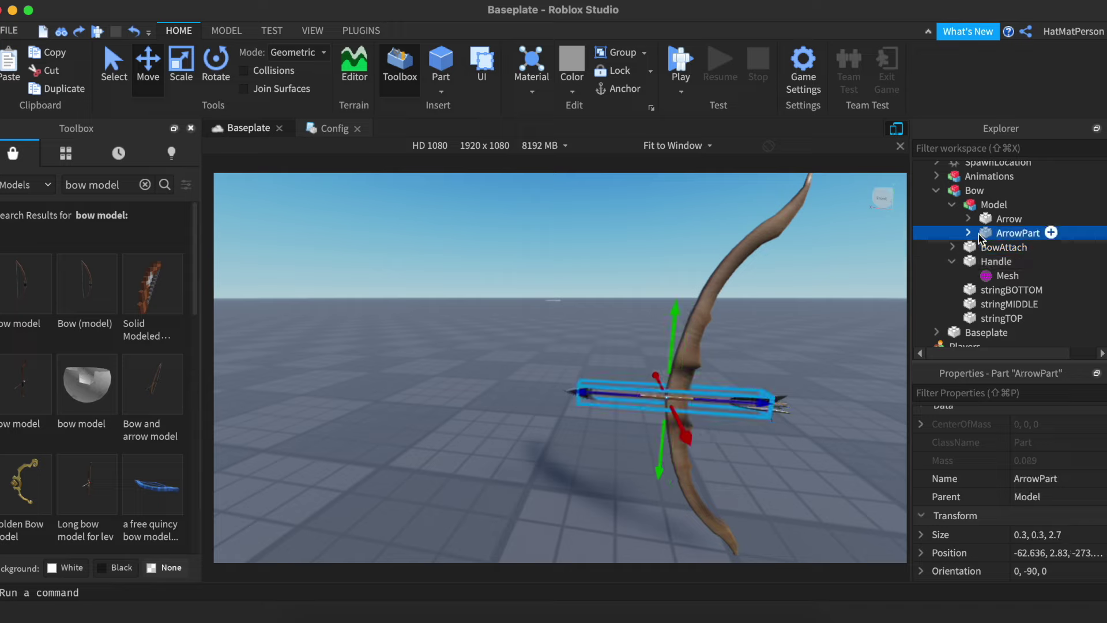
pyautogui.click(969, 232)
pyautogui.click(968, 219)
pyautogui.click(1020, 233)
pyautogui.moveTo(1021, 233); pyautogui.dragTo(1003, 205)
# Step: Move the Arrow and ArrowAttach parts together across the baseplate to the wooden bow
pyautogui.moveTo(834, 258); pyautogui.dragTo(905, 240, button='right')
pyautogui.scroll(-5, 865, 251)
pyautogui.moveTo(766, 283); pyautogui.dragTo(822, 296, button='right')
pyautogui.scroll(5, 766, 282)
pyautogui.scroll(-4, 776, 283)
pyautogui.press('a')
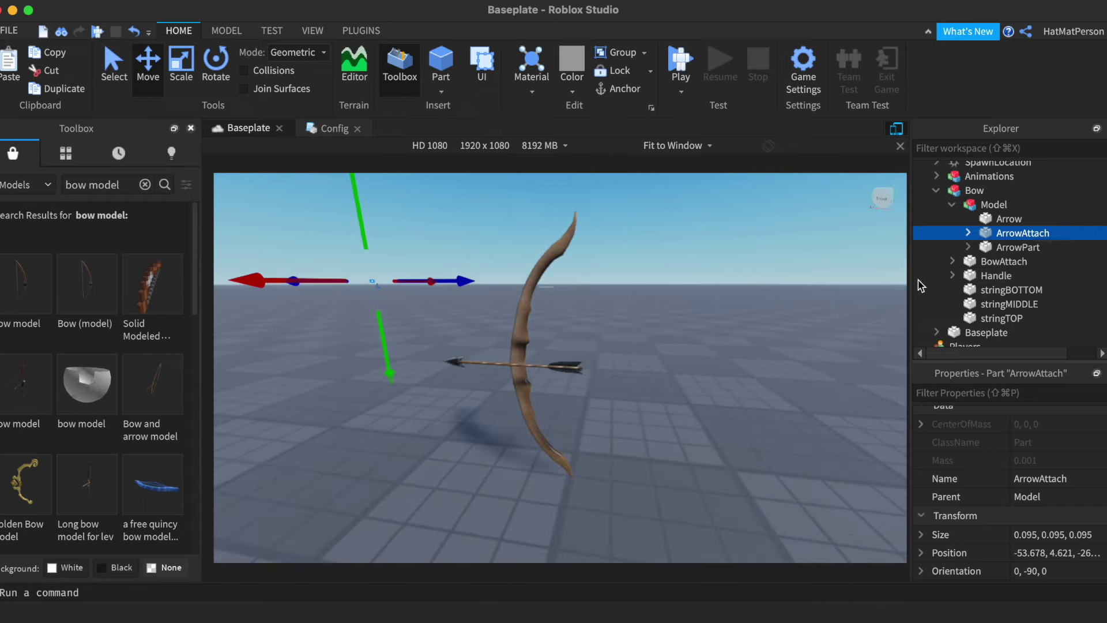
pyautogui.press('a')
pyautogui.press('a')
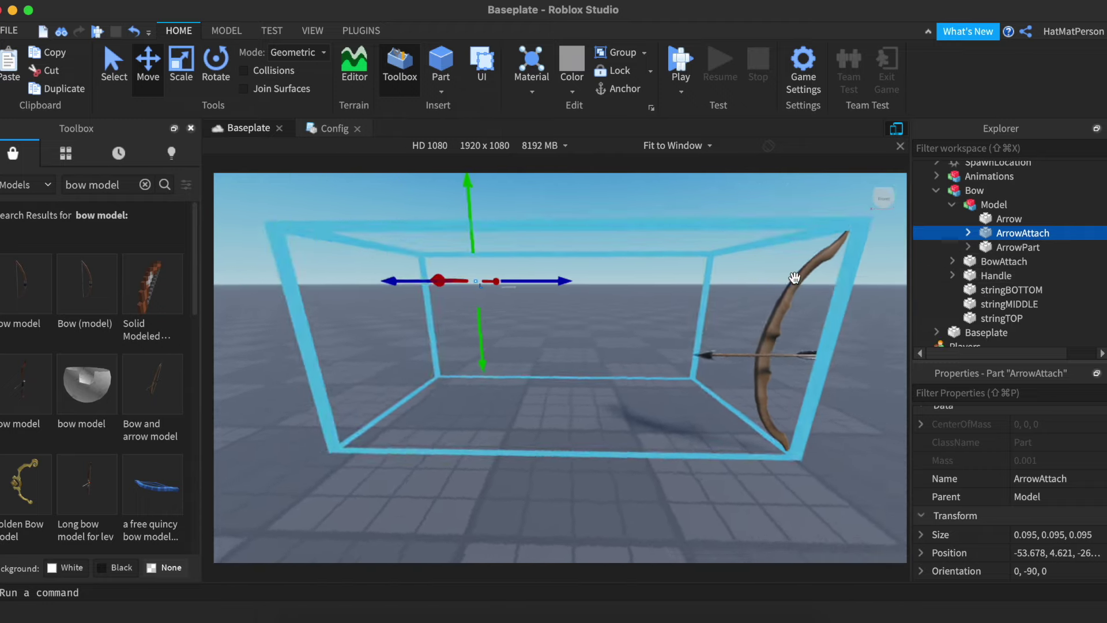
pyautogui.moveTo(793, 277); pyautogui.dragTo(793, 277, button='right')
pyautogui.click(996, 219)
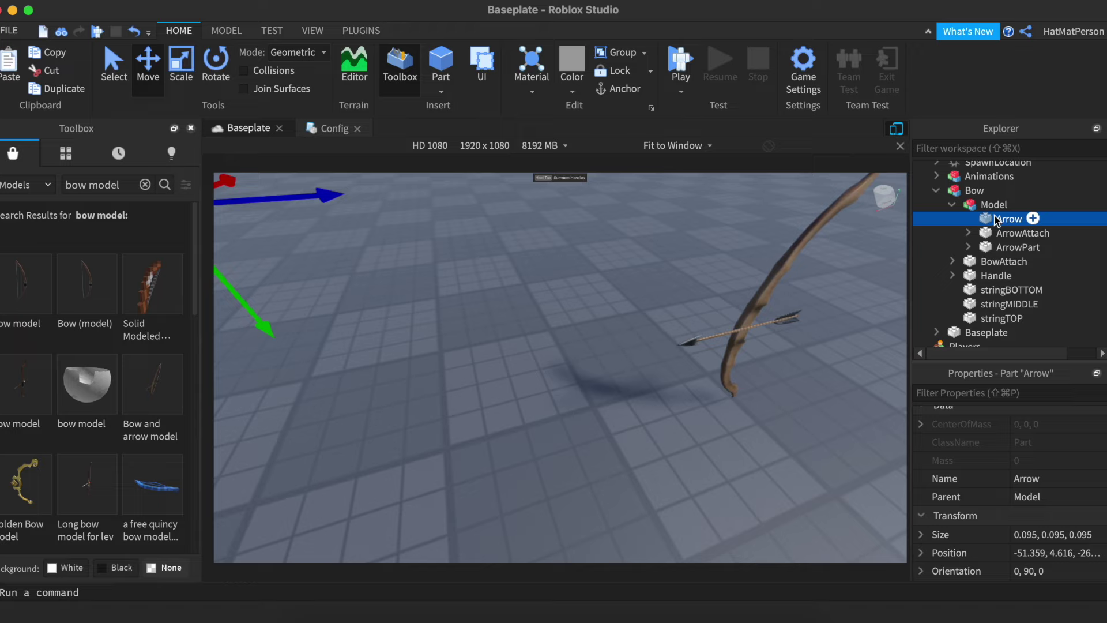
pyautogui.keyDown('shift'); pyautogui.click(1003, 233); pyautogui.keyUp('shift')
pyautogui.scroll(-3, 760, 377)
pyautogui.moveTo(430, 286); pyautogui.dragTo(408, 403)
pyautogui.press('d')
pyautogui.moveTo(484, 340); pyautogui.dragTo(554, 334)
pyautogui.moveTo(553, 333); pyautogui.dragTo(554, 334, button='right')
pyautogui.press('a')
# Step: Lower the Arrow part to the height of the arrow shaft on the bow
pyautogui.click(1006, 247)
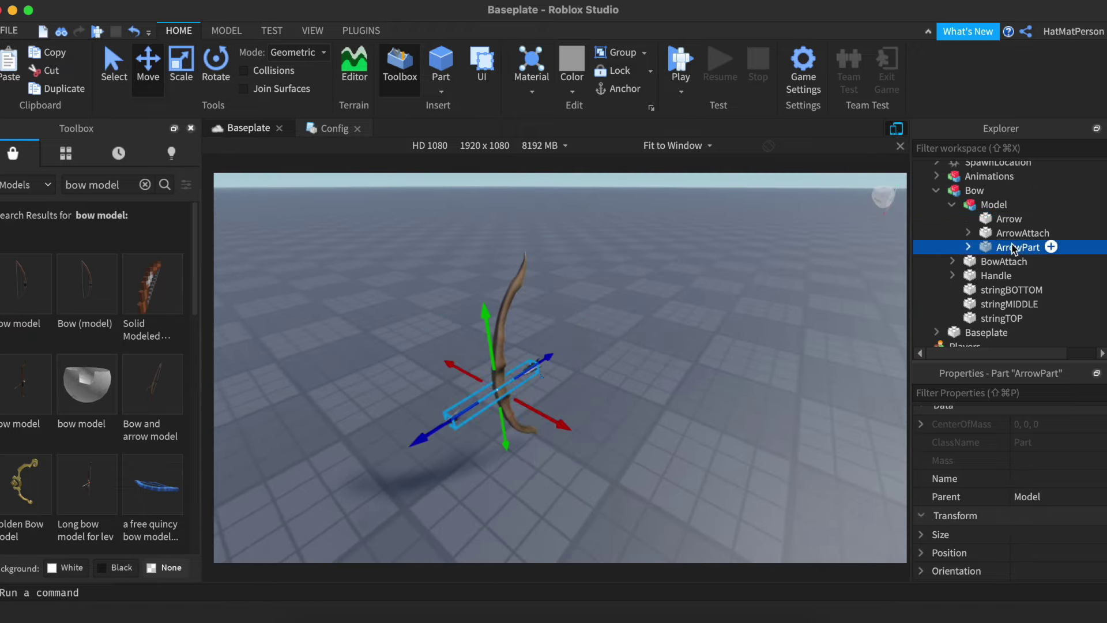
pyautogui.click(1008, 219)
pyautogui.press('f')
pyautogui.press('a')
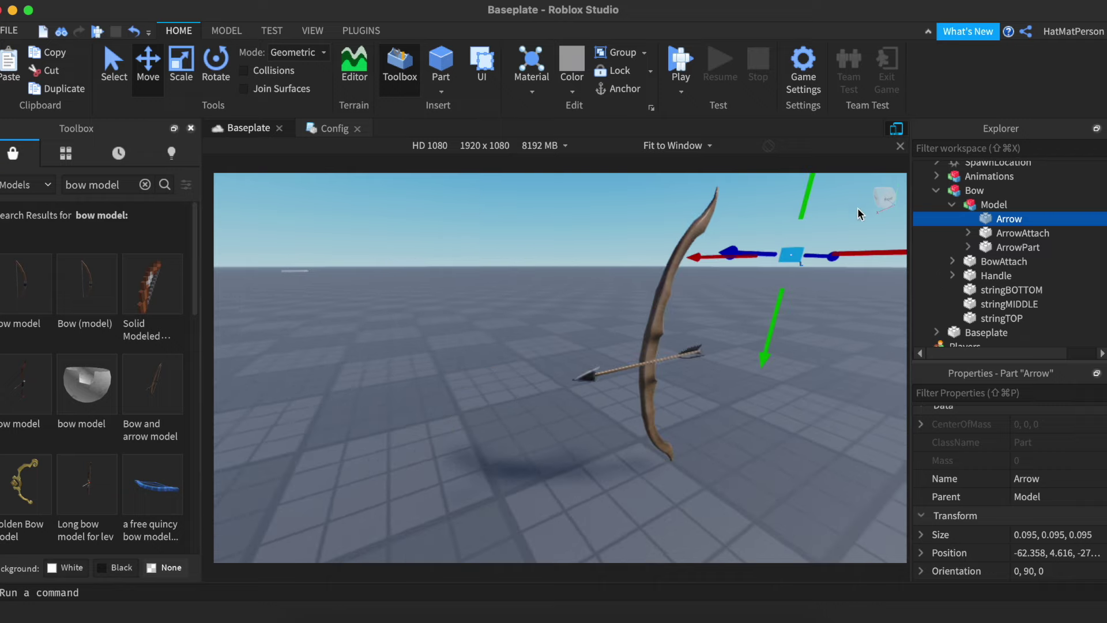
pyautogui.moveTo(791, 309); pyautogui.dragTo(781, 347)
pyautogui.moveTo(781, 347); pyautogui.dragTo(788, 330, button='right')
pyautogui.scroll(-2, 788, 330)
pyautogui.moveTo(786, 317); pyautogui.dragTo(603, 325)
pyautogui.moveTo(603, 324); pyautogui.dragTo(588, 314, button='right')
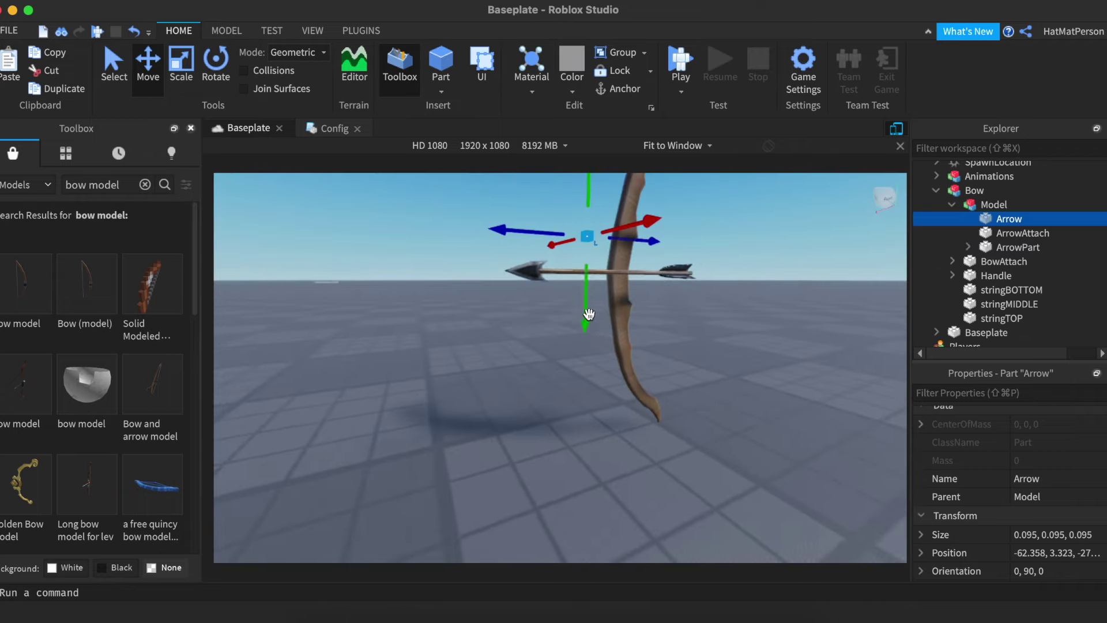
pyautogui.moveTo(600, 344); pyautogui.dragTo(601, 333)
pyautogui.scroll(3, 601, 333)
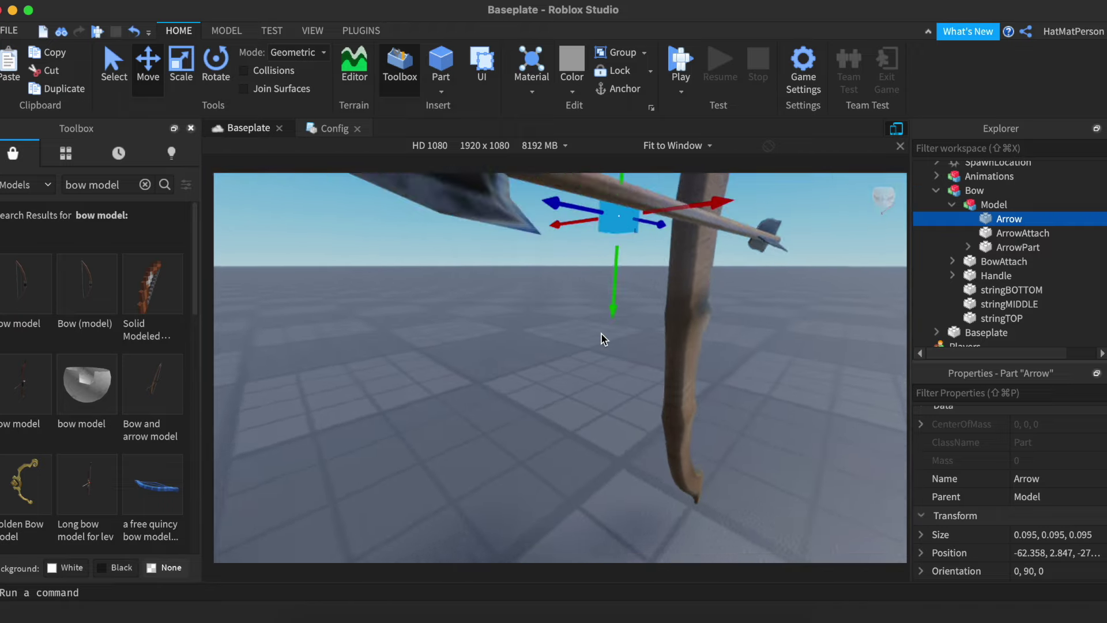
# Step: Slide the Arrow part along the shaft to just behind the arrowhead
pyautogui.moveTo(600, 333); pyautogui.dragTo(613, 339, button='right')
pyautogui.press('e')
pyautogui.moveTo(634, 362); pyautogui.dragTo(664, 372)
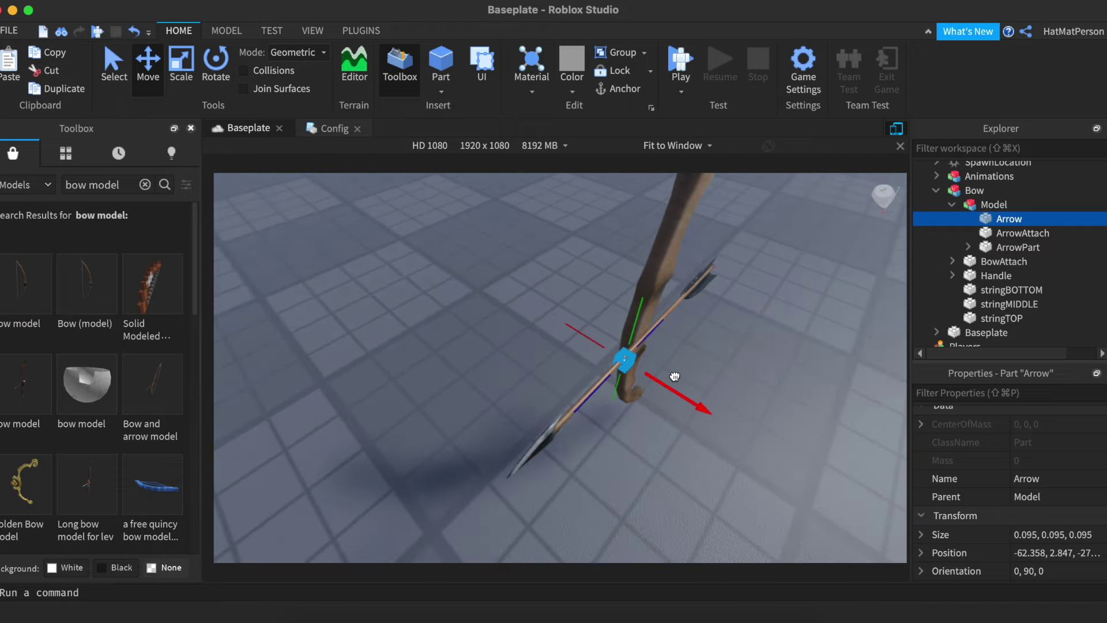
pyautogui.moveTo(578, 405); pyautogui.dragTo(527, 441)
pyautogui.moveTo(527, 441); pyautogui.dragTo(459, 334, button='right')
pyautogui.press('q')
pyautogui.press('d')
pyautogui.moveTo(588, 351); pyautogui.dragTo(586, 351, button='right')
pyautogui.scroll(3, 587, 351)
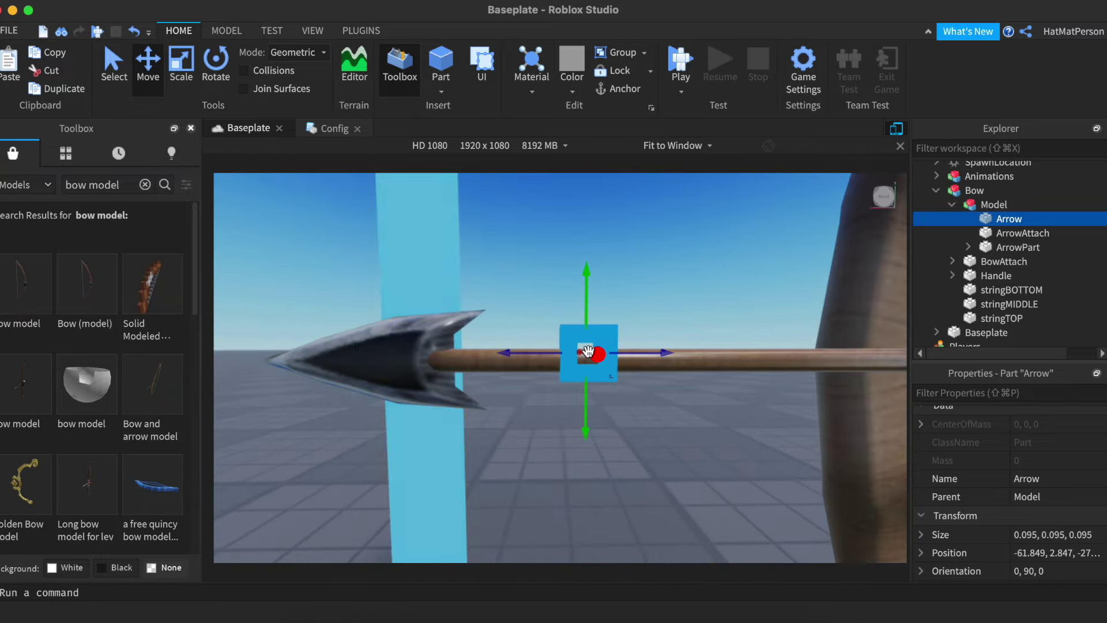
# Step: Fine-tune the Arrow part's height to 2.83 so it is centred on the arrow shaft
pyautogui.moveTo(577, 302); pyautogui.dragTo(583, 314)
pyautogui.moveTo(582, 315); pyautogui.dragTo(515, 344, button='right')
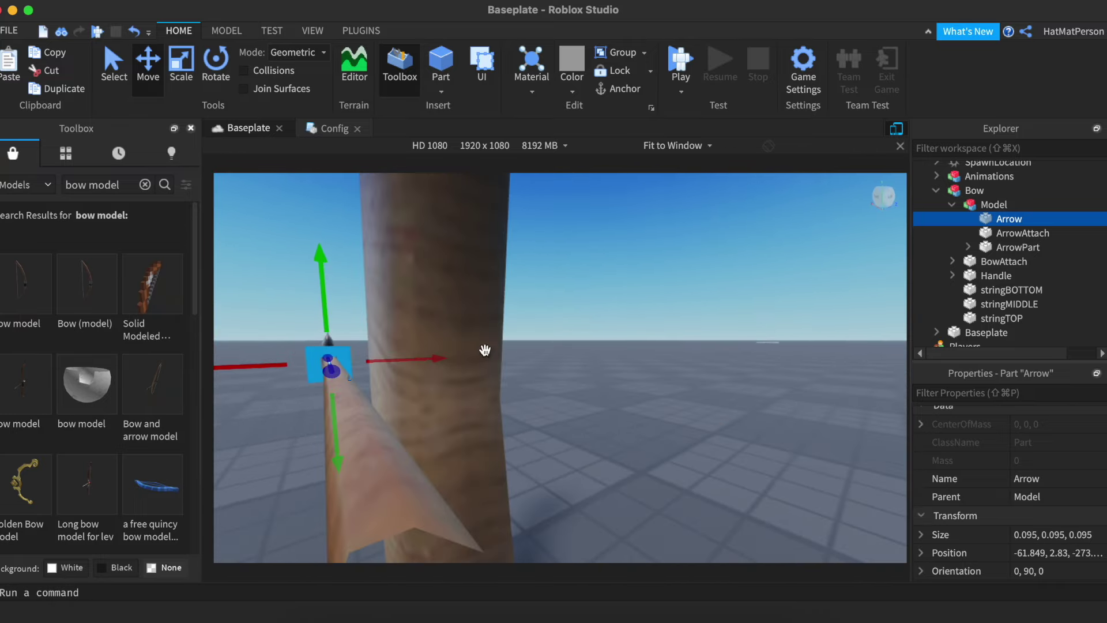
pyautogui.moveTo(412, 366); pyautogui.dragTo(412, 368)
pyautogui.press('a')
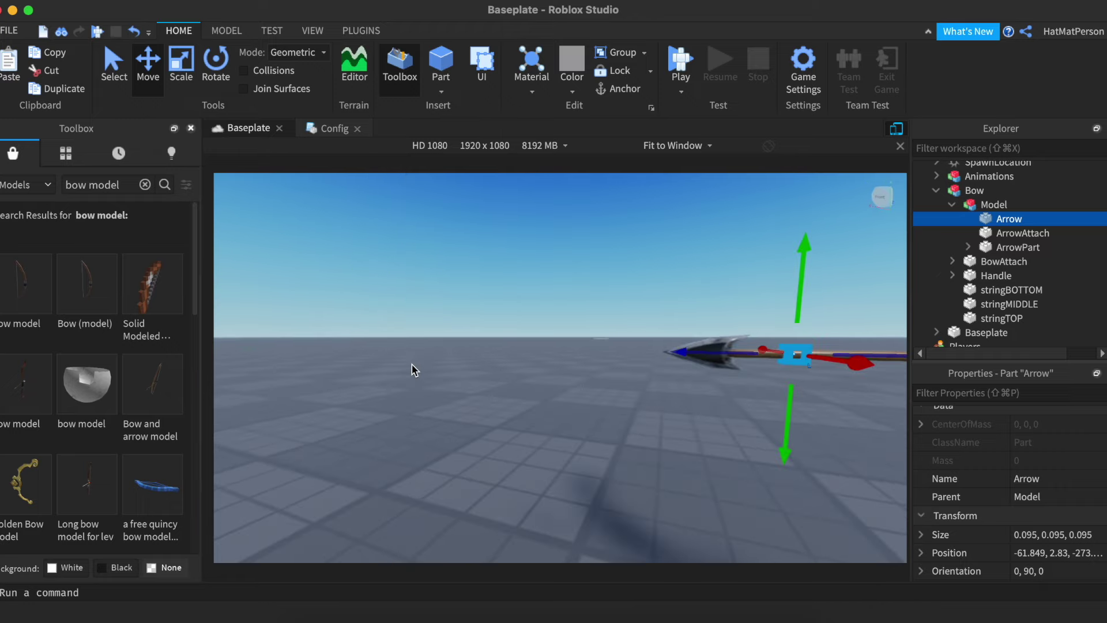
pyautogui.moveTo(413, 368); pyautogui.dragTo(665, 364, button='right')
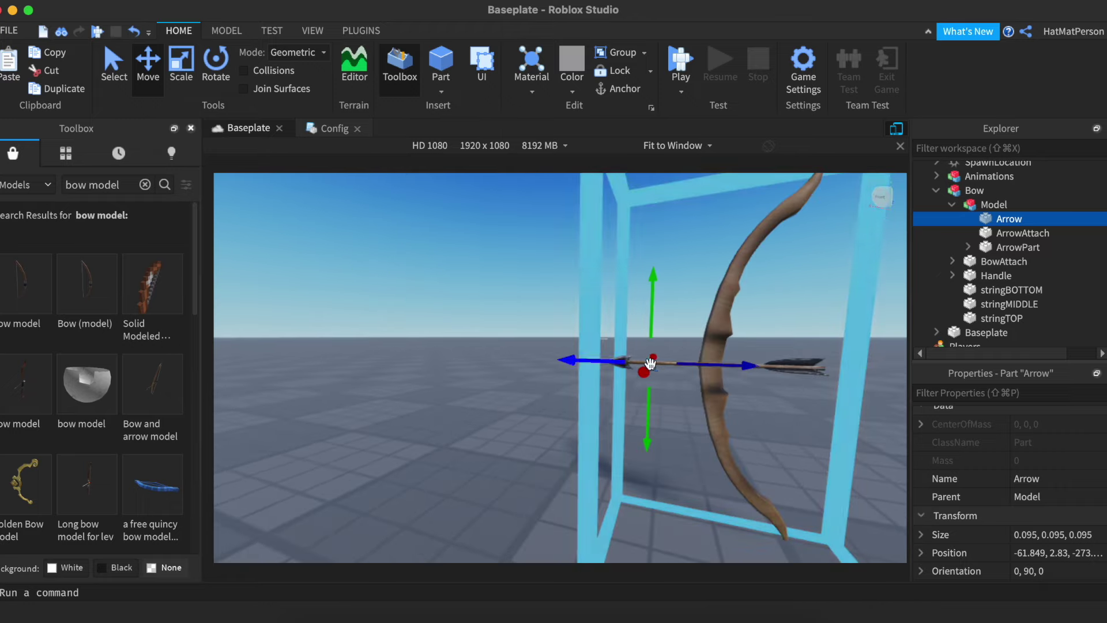
pyautogui.moveTo(539, 363); pyautogui.dragTo(710, 352, button='right')
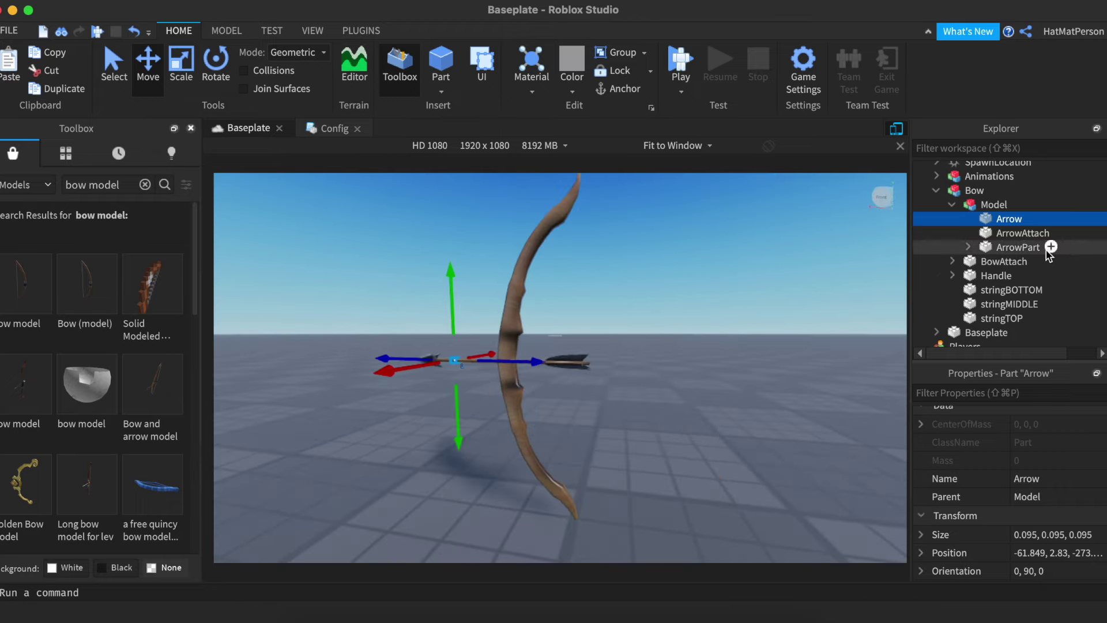
# Step: Position the ArrowAttach part at the feathered tail end of the arrow
pyautogui.click(1019, 248)
pyautogui.click(1035, 233)
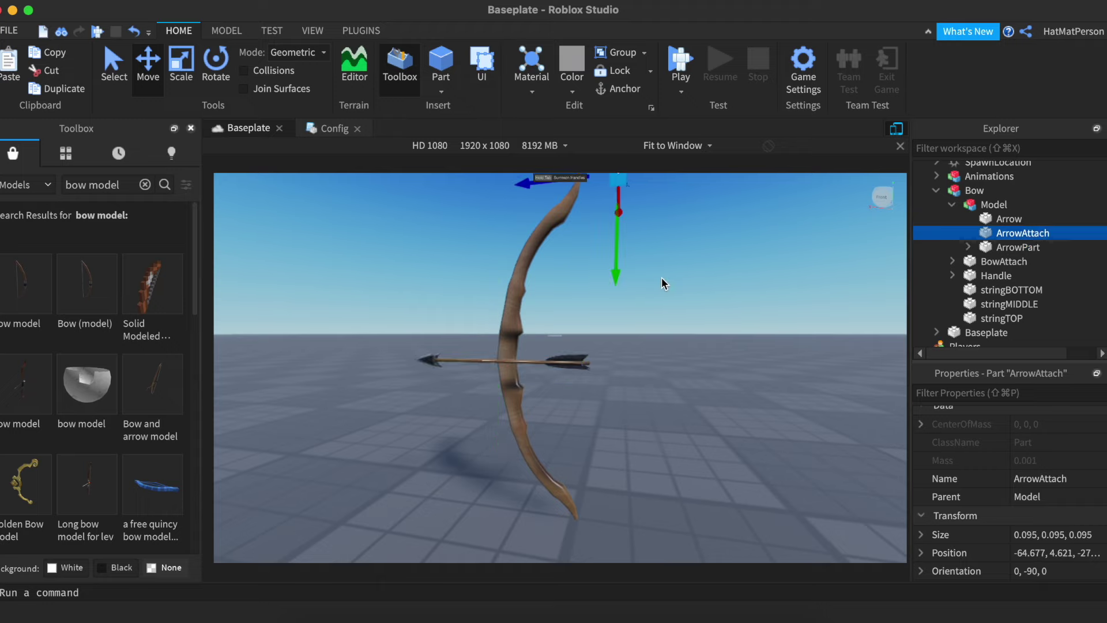
pyautogui.moveTo(607, 442); pyautogui.dragTo(642, 375, button='right')
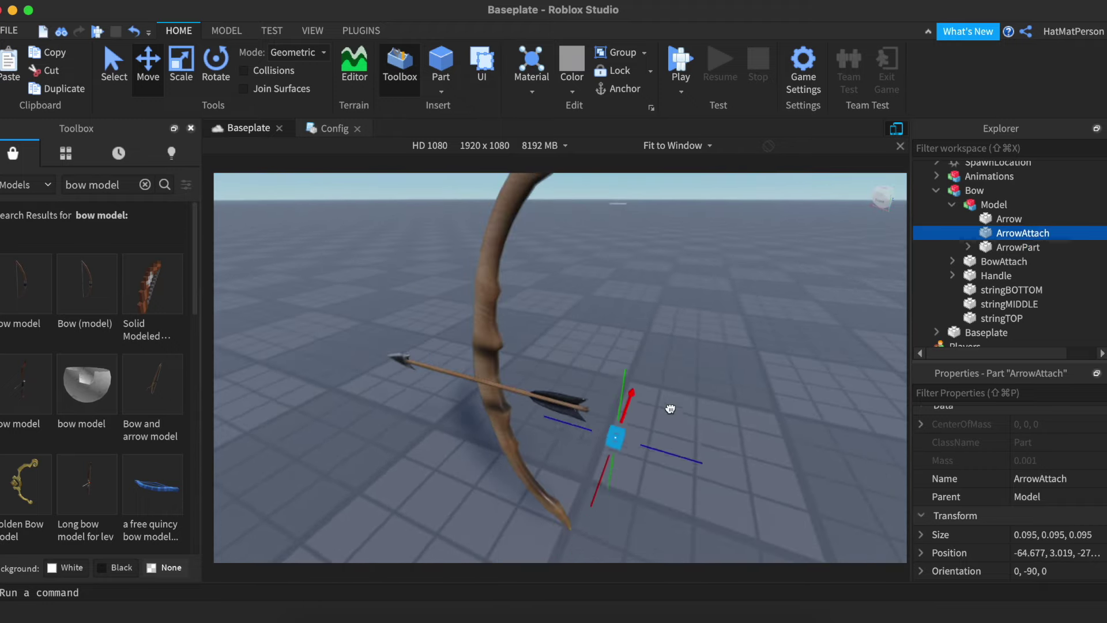
pyautogui.moveTo(640, 423); pyautogui.dragTo(503, 426, button='right')
pyautogui.click(504, 426)
# Step: Check the placement of ArrowAttach, ArrowPart and Arrow on the bow, along with the Model that groups them
pyautogui.click(993, 236)
pyautogui.moveTo(749, 254); pyautogui.dragTo(746, 296, button='right')
pyautogui.scroll(-3, 746, 297)
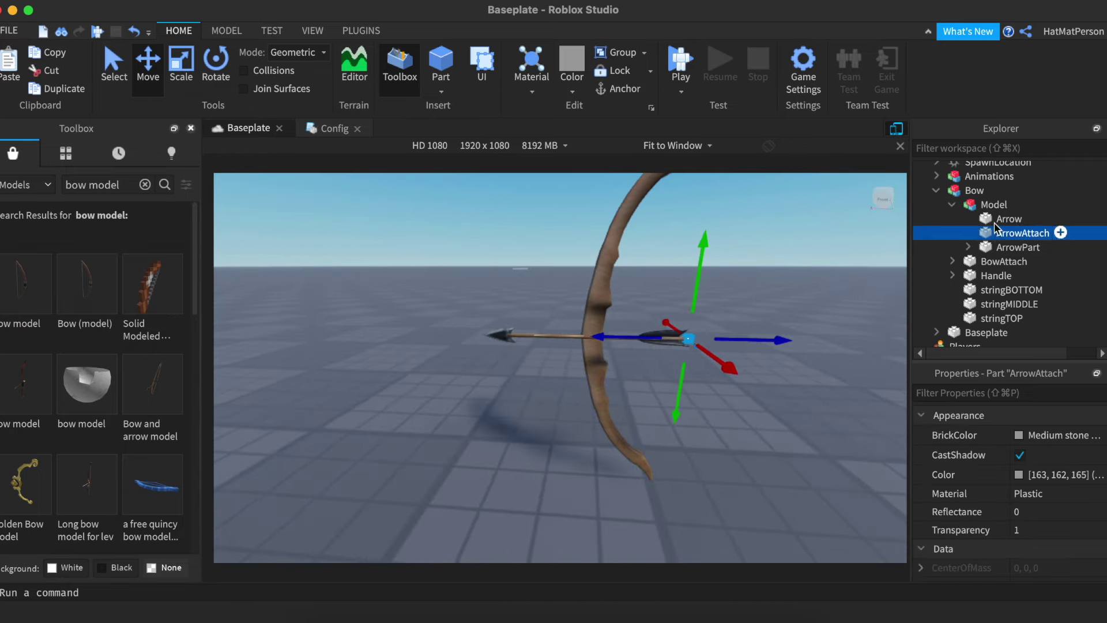
pyautogui.click(1018, 248)
pyautogui.click(1009, 233)
pyautogui.click(1005, 219)
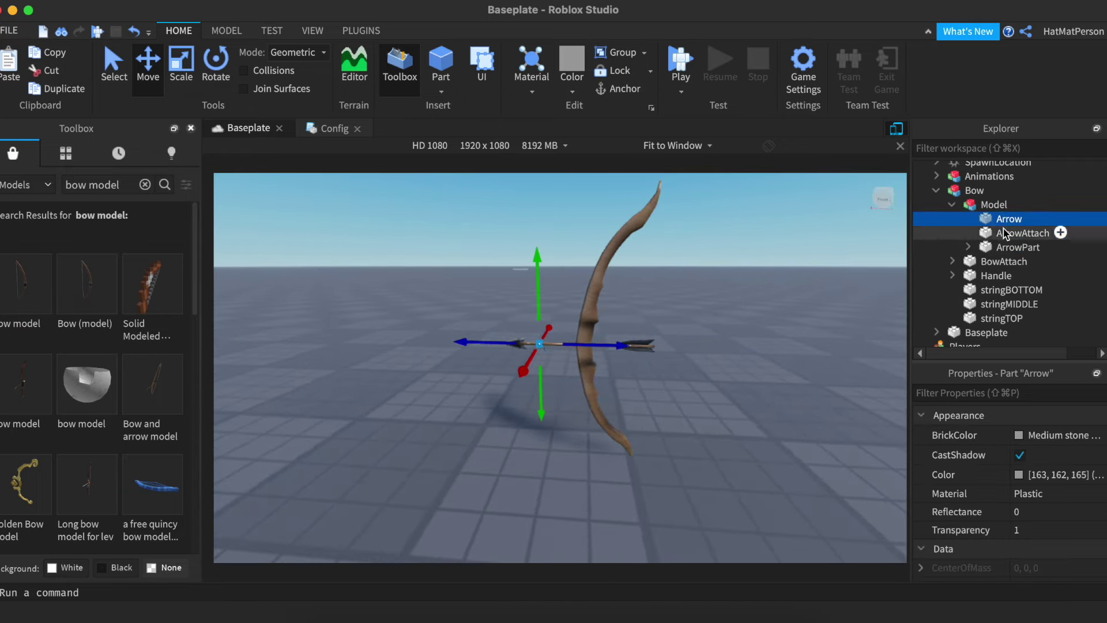
pyautogui.click(1015, 247)
pyautogui.click(993, 205)
pyautogui.press('f')
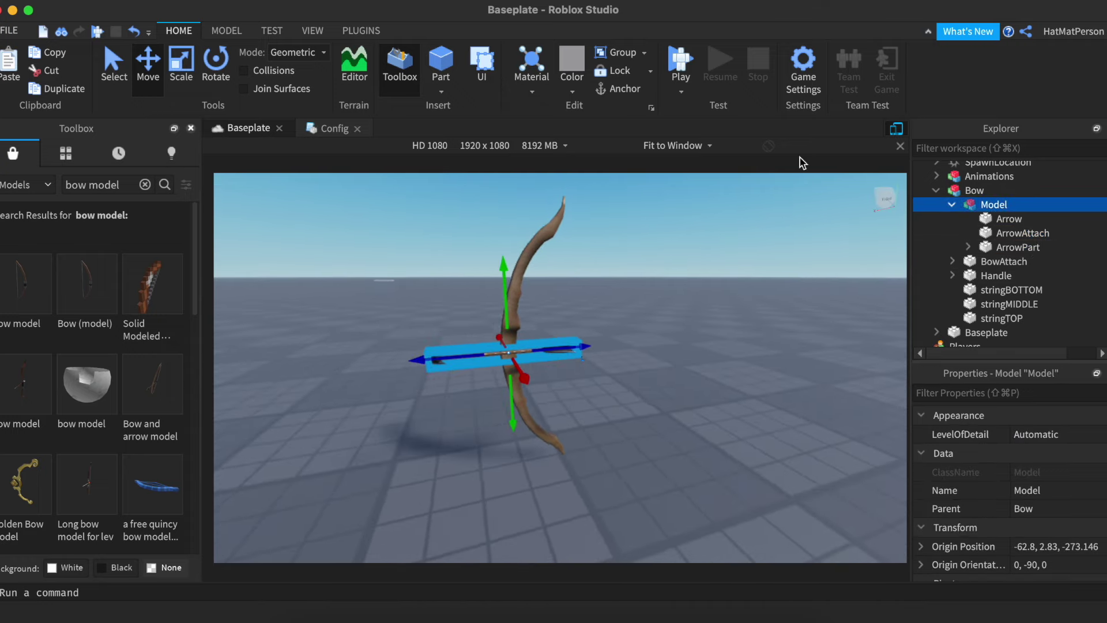
# Step: Initialize the arrow's Model with the Advanced Melee System to create welds from ArrowAttach to Arrow and ArrowPart
pyautogui.click(379, 35)
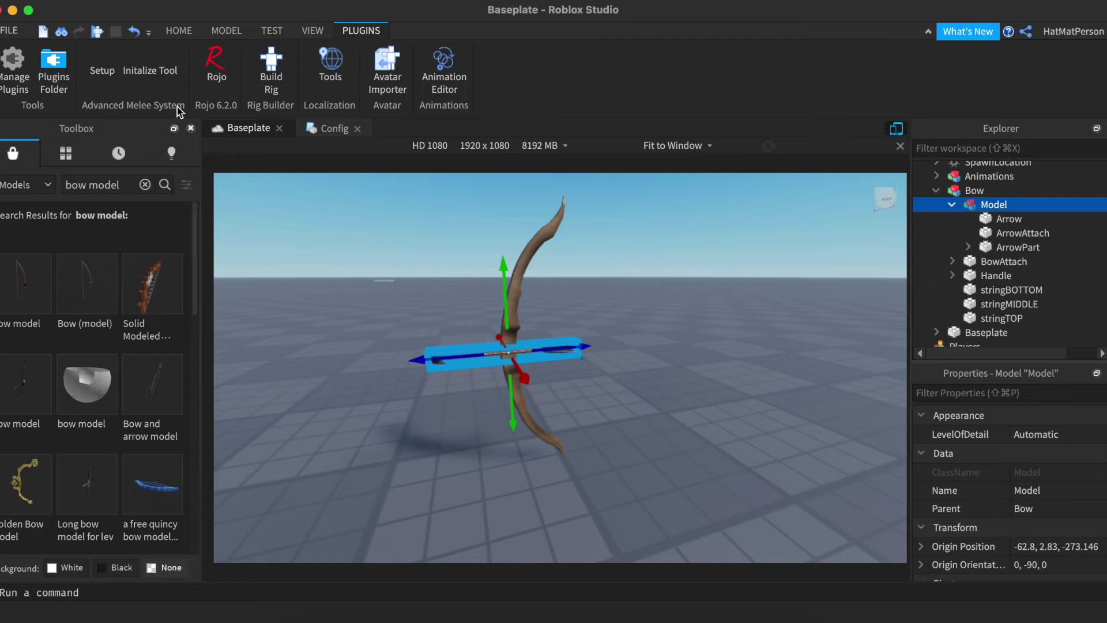
pyautogui.click(175, 86)
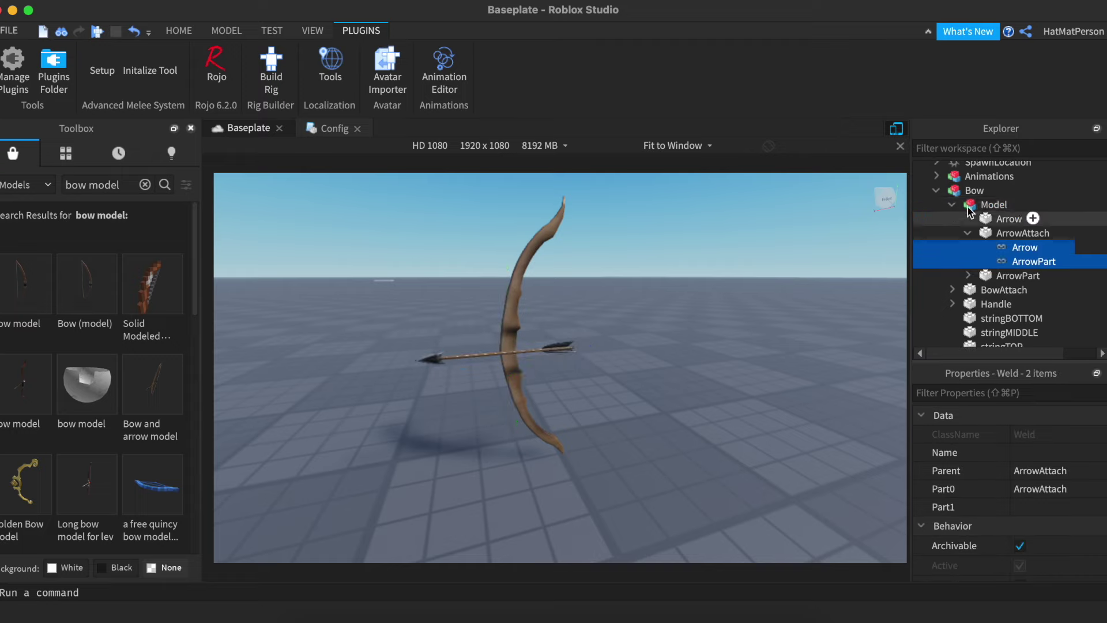
# Step: Nest ArrowAttach and ArrowPart under Arrow, place Arrow directly in Bow, and delete the emptied Model
pyautogui.click(1004, 233)
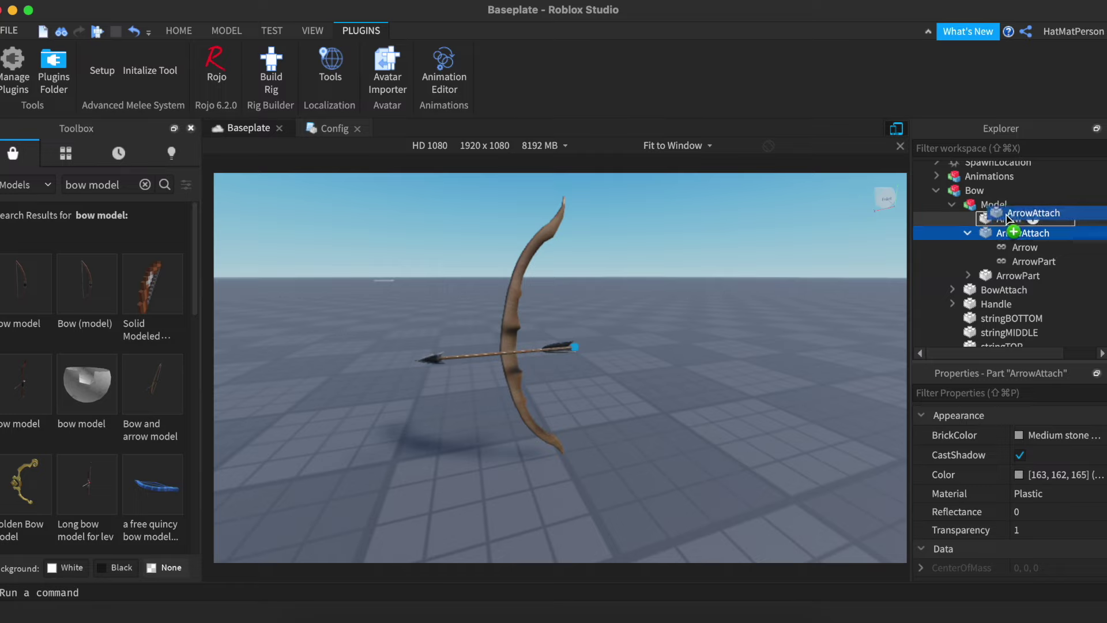
pyautogui.moveTo(1009, 218); pyautogui.dragTo(983, 192)
pyautogui.click(1017, 247)
pyautogui.click(989, 207)
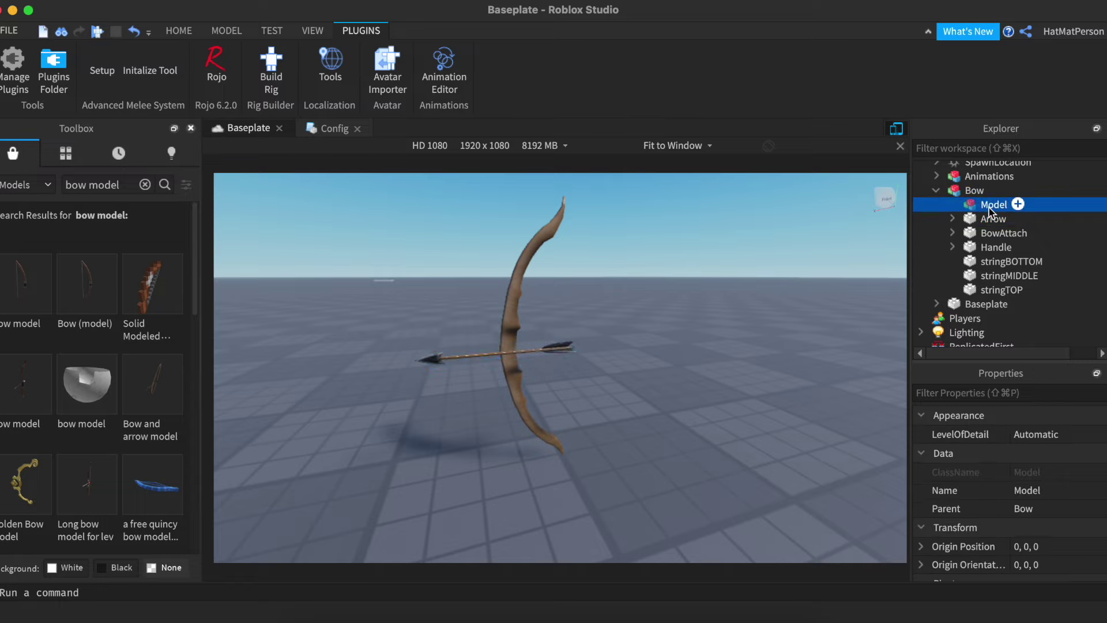
pyautogui.press('Delete')
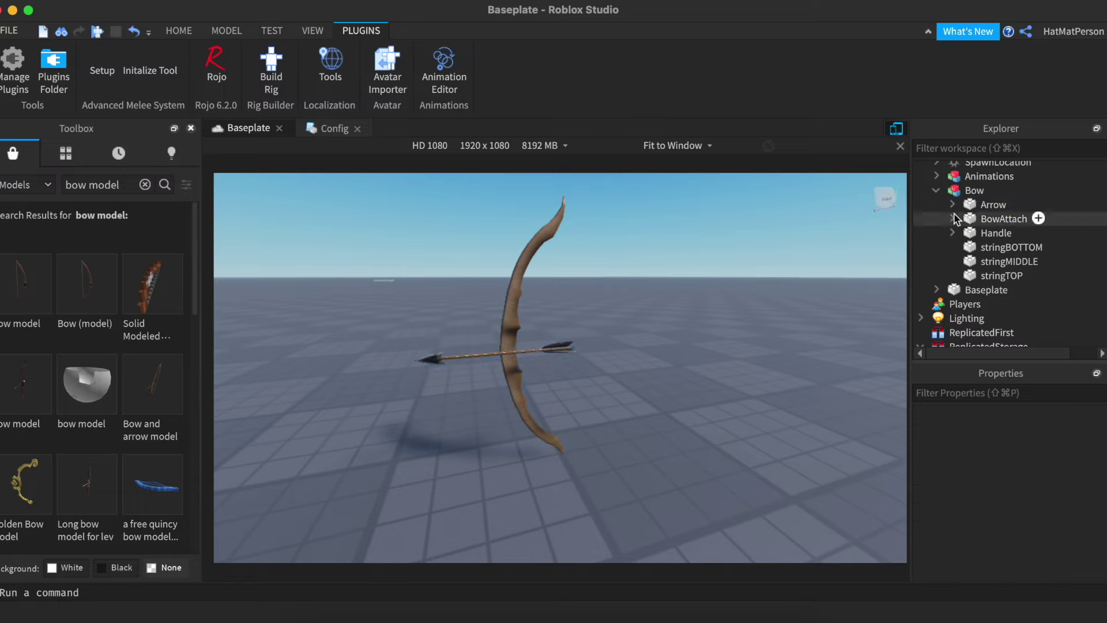
# Step: Initialize the whole Bow model as a tool with the Advanced Melee System plugin
pyautogui.click(974, 190)
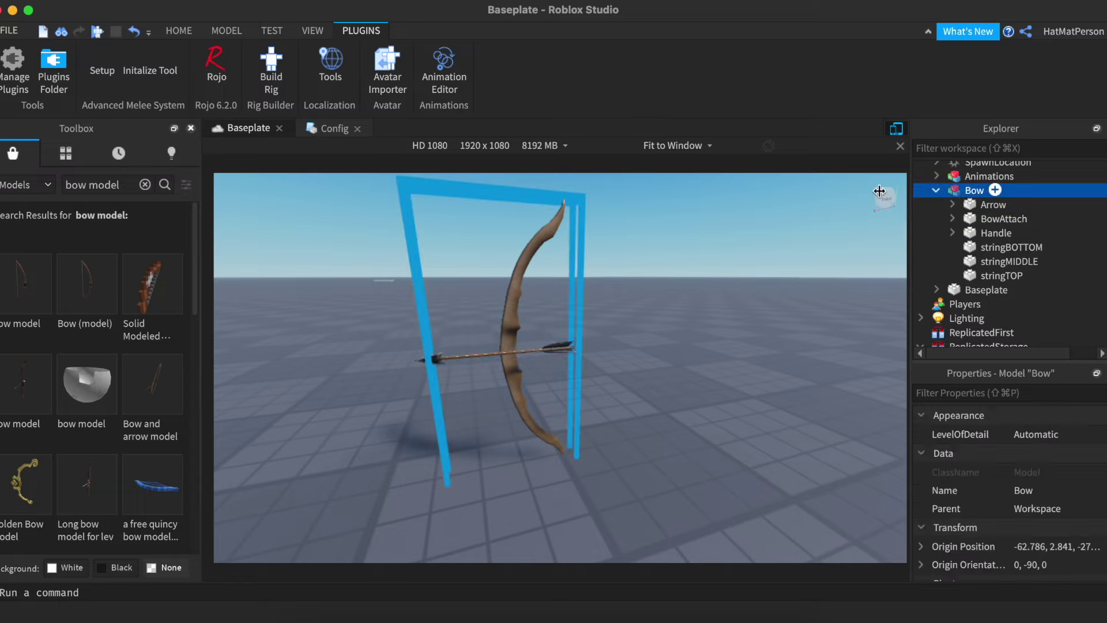
pyautogui.click(324, 34)
pyautogui.click(352, 34)
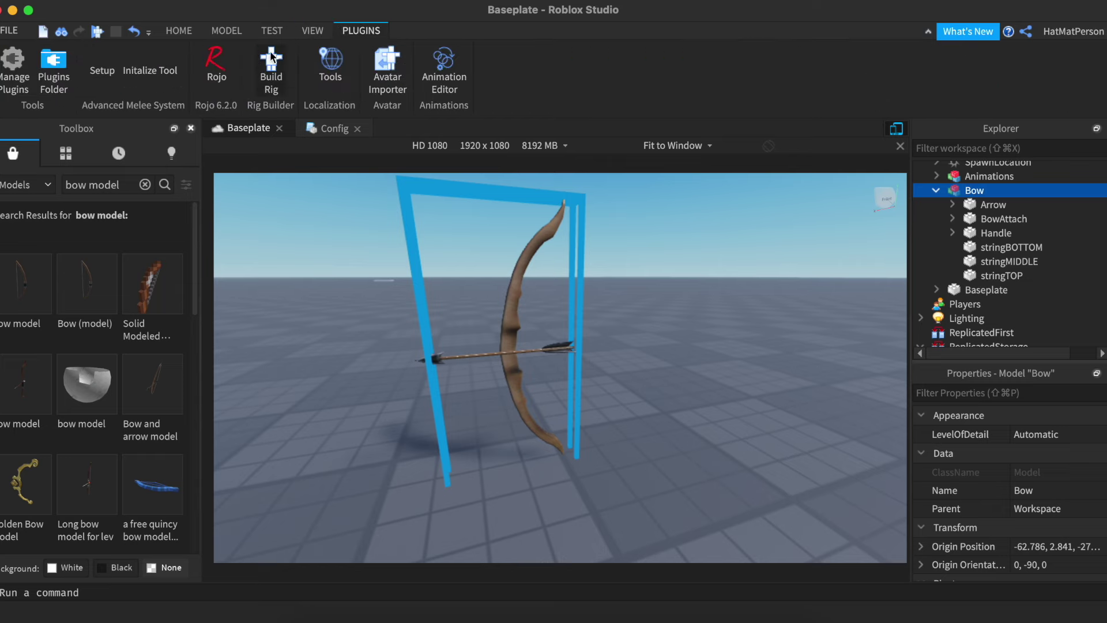
pyautogui.click(149, 91)
# Step: Delete the Arrow, ArrowAttach and ArrowPart welds from BowAttach
pyautogui.scroll(-3, 999, 295)
pyautogui.scroll(2, 999, 295)
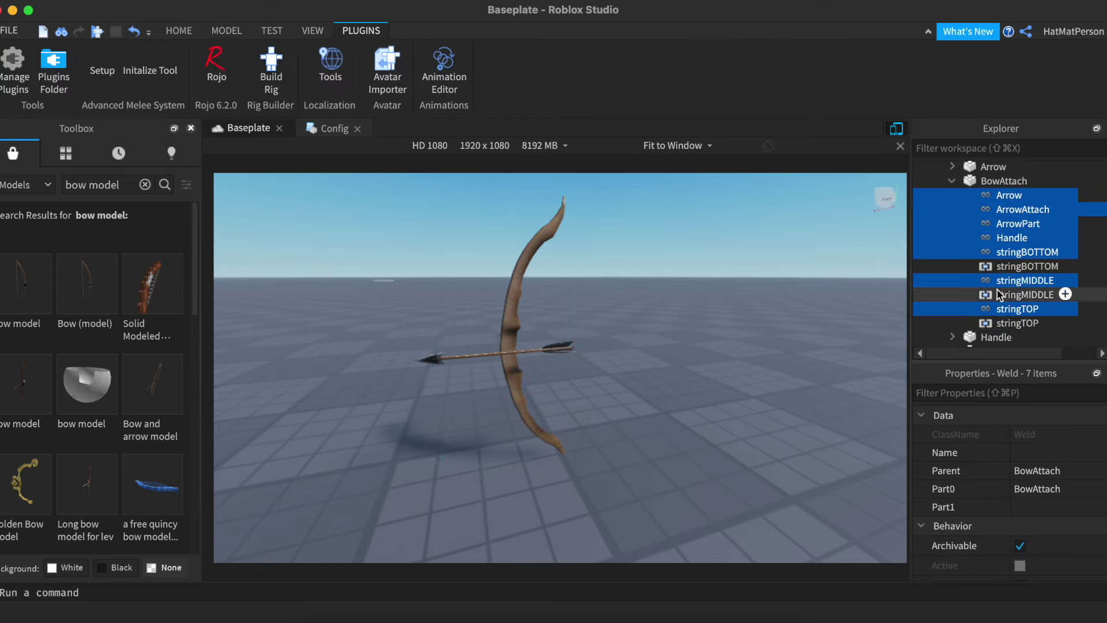
pyautogui.click(1015, 218)
pyautogui.click(1014, 196)
pyautogui.press('Delete')
pyautogui.click(1016, 214)
pyautogui.press('Delete')
pyautogui.click(1020, 196)
pyautogui.press('Delete')
# Step: Delete the stringBOTTOM, stringMIDDLE and stringTOP welds from BowAttach, keeping the attachments with the same names
pyautogui.click(1018, 212)
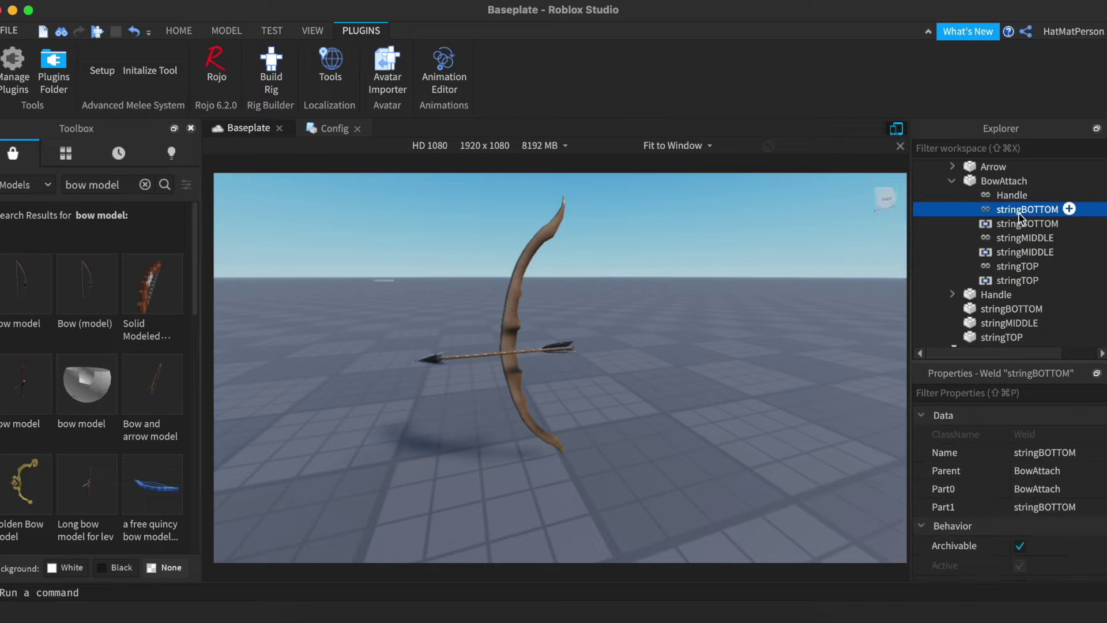
pyautogui.press('Delete')
pyautogui.click(1019, 223)
pyautogui.press('Delete')
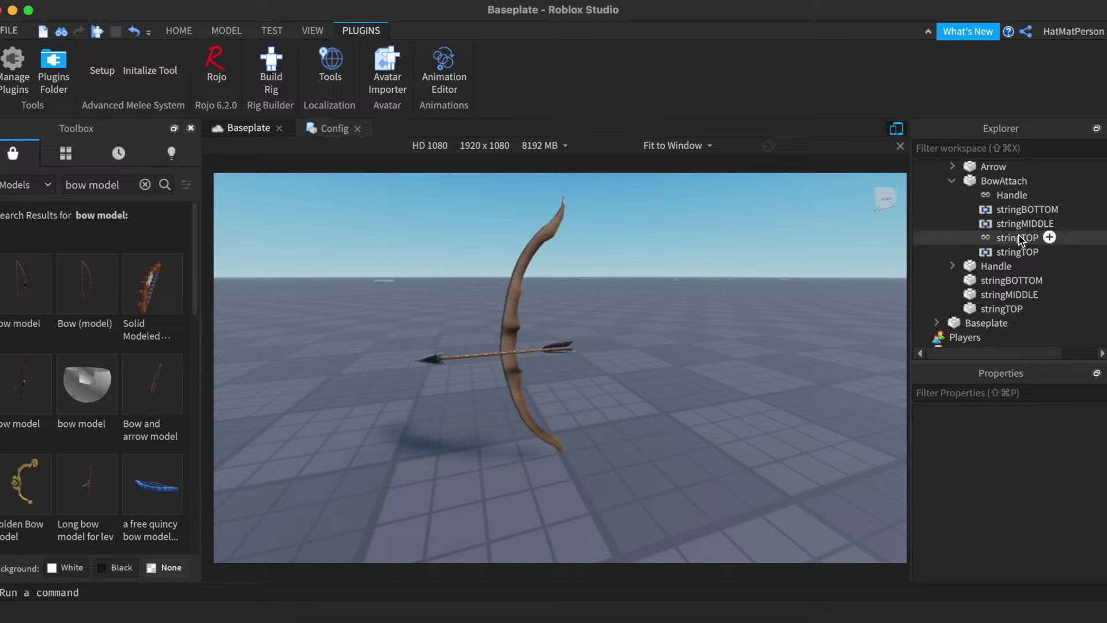
pyautogui.click(1019, 238)
pyautogui.press('Delete')
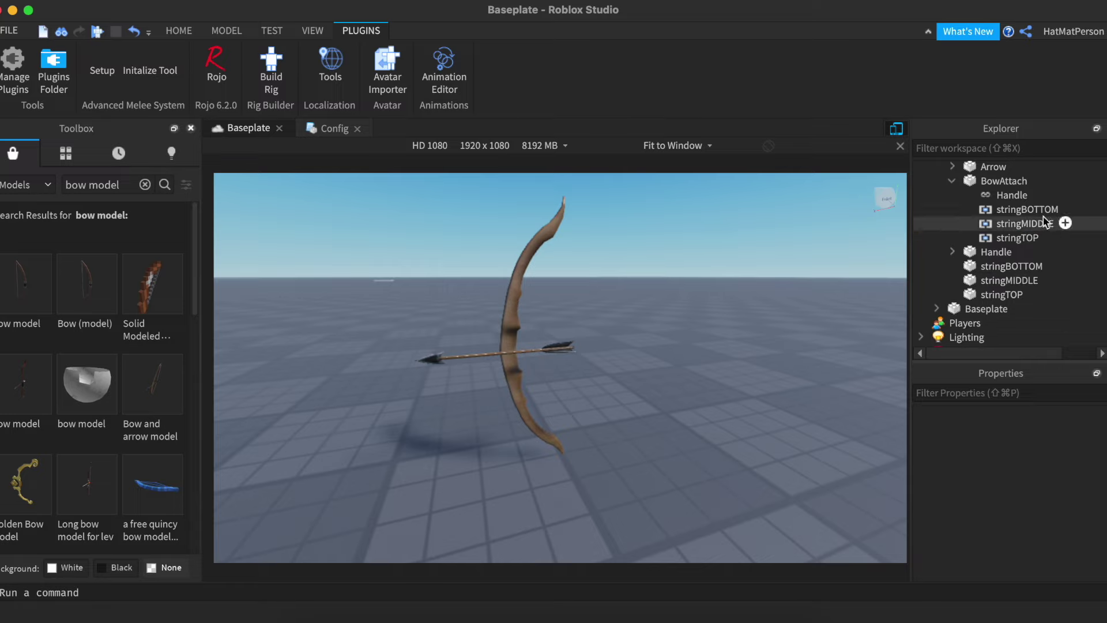
# Step: Review the Bow's hierarchy, checking what Arrow, BowAttach and Handle contain
pyautogui.scroll(3, 921, 269)
pyautogui.scroll(-3, 952, 248)
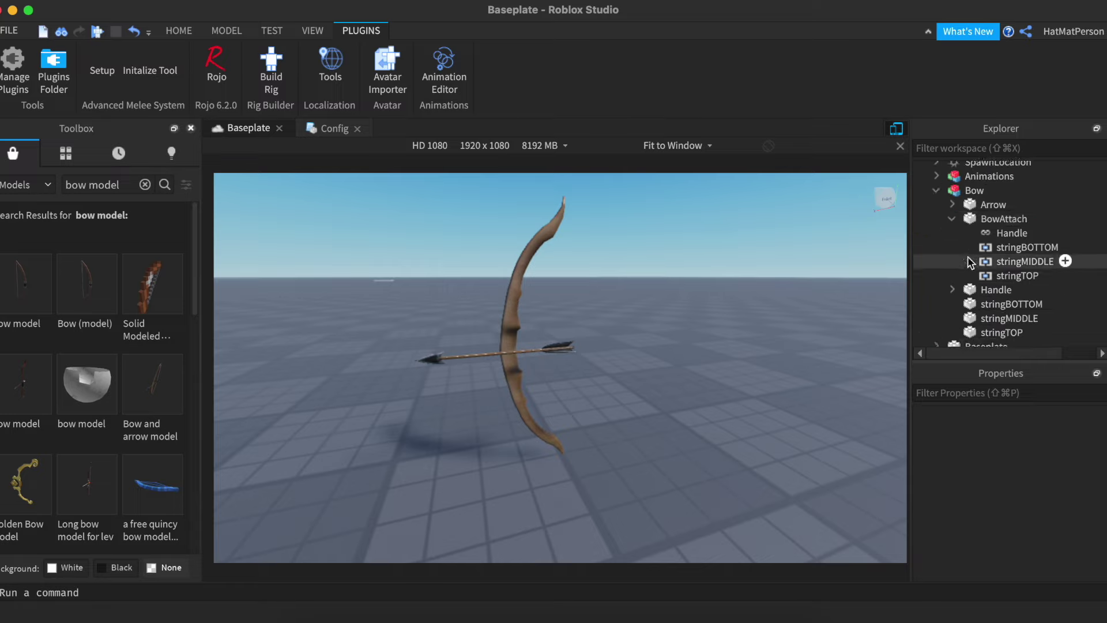
pyautogui.scroll(2, 960, 236)
pyautogui.click(953, 219)
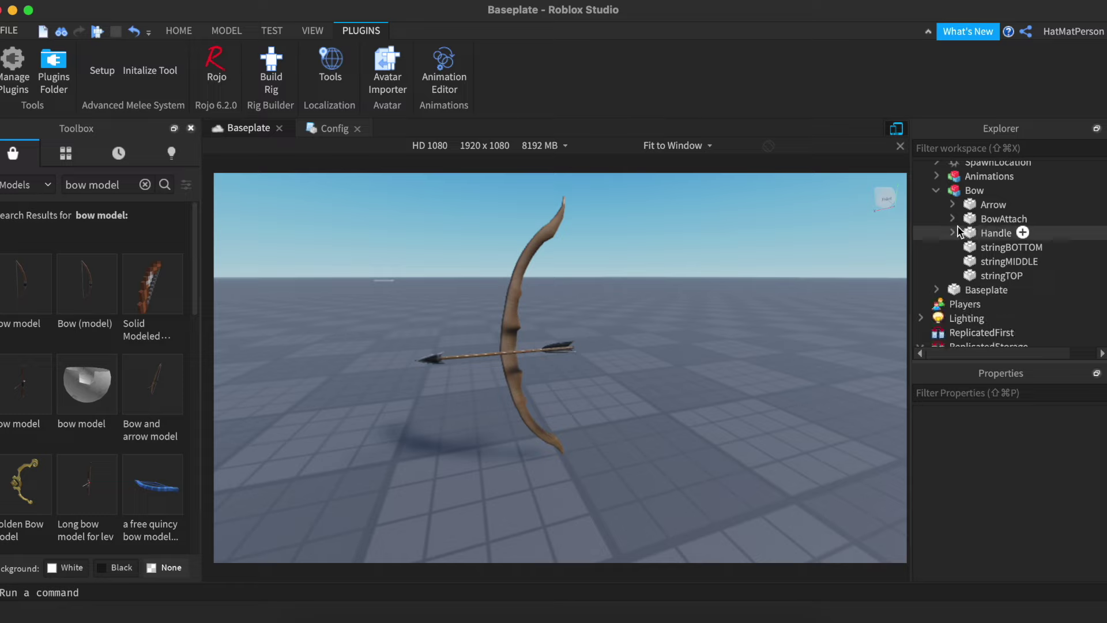
pyautogui.click(952, 233)
pyautogui.click(953, 218)
pyautogui.click(953, 204)
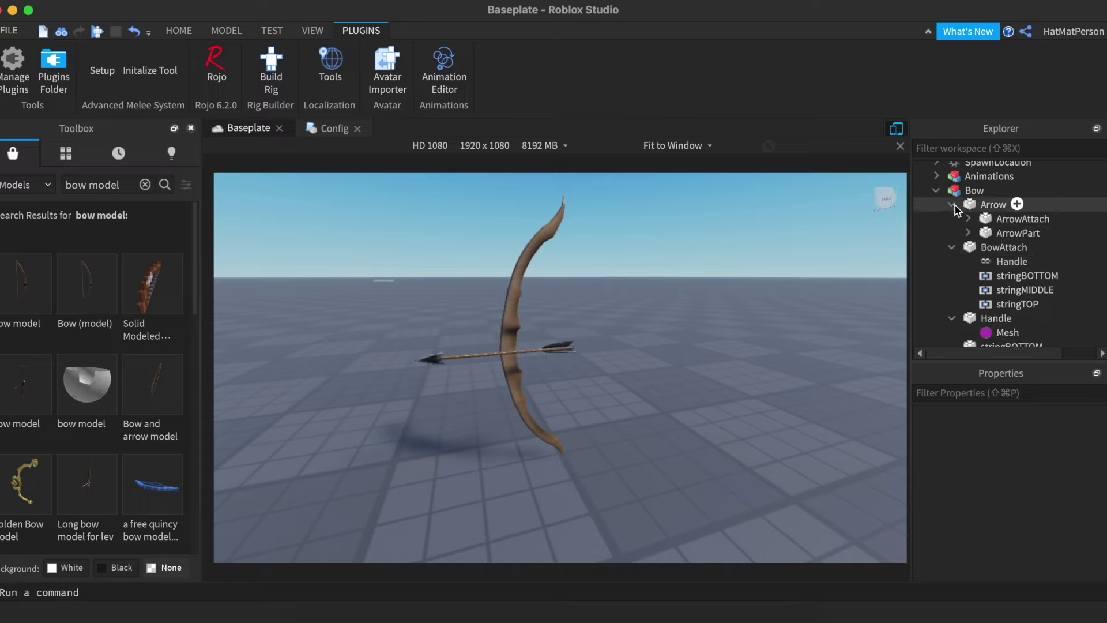
pyautogui.click(953, 204)
pyautogui.click(953, 218)
pyautogui.click(952, 233)
# Step: Move the Bow model into the Tools folder in ReplicatedStorage and rename it NewBow
pyautogui.click(953, 192)
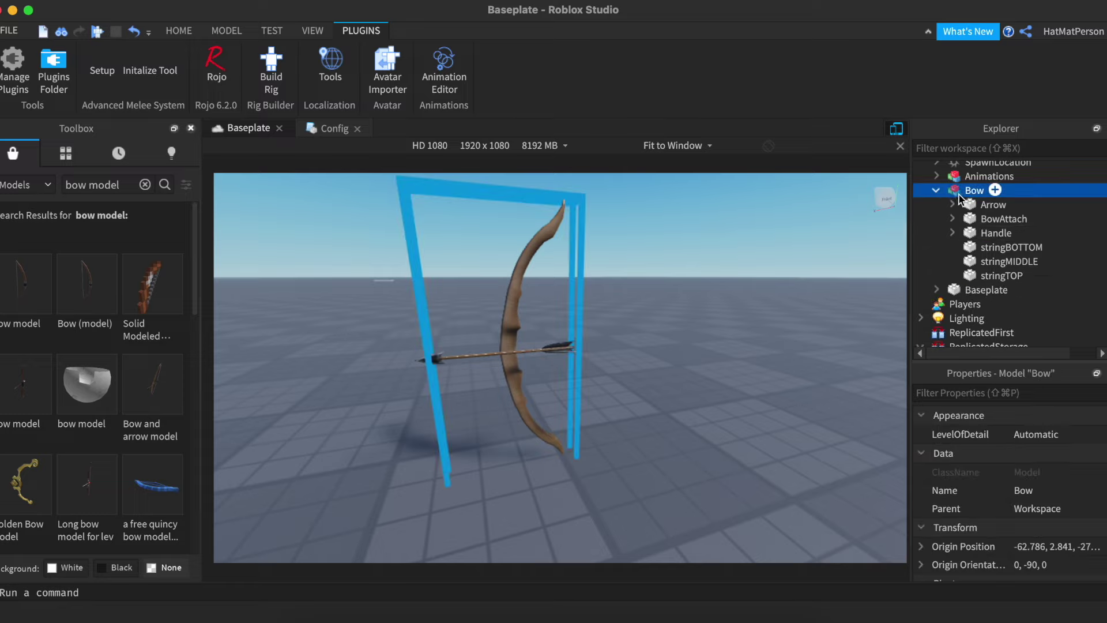
pyautogui.scroll(-6, 974, 215)
pyautogui.moveTo(978, 200); pyautogui.dragTo(985, 247)
pyautogui.scroll(2, 987, 254)
pyautogui.scroll(-2, 997, 254)
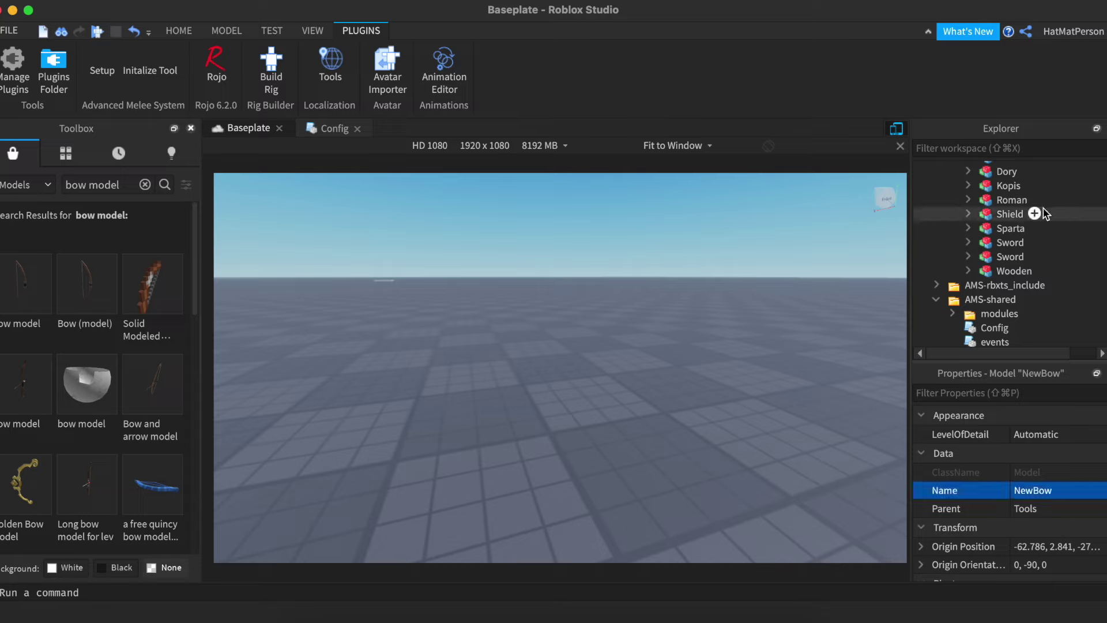
# Step: Register the bow in the Tools table of the AMS-shared Config script by adding the line NewBow = "Bow",
pyautogui.scroll(3, 1046, 206)
pyautogui.scroll(-10, 1048, 206)
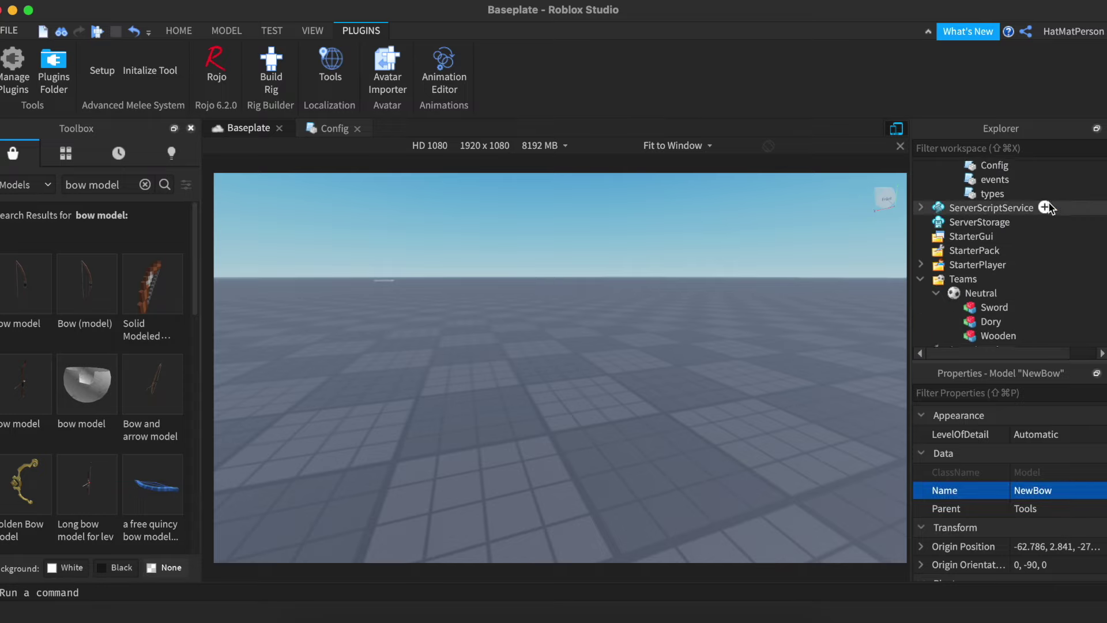
pyautogui.scroll(1, 1047, 207)
pyautogui.click(998, 185)
pyautogui.doubleClick(992, 172)
pyautogui.click(629, 442)
pyautogui.press('Return')
pyautogui.write('NewBow = "Bow",')
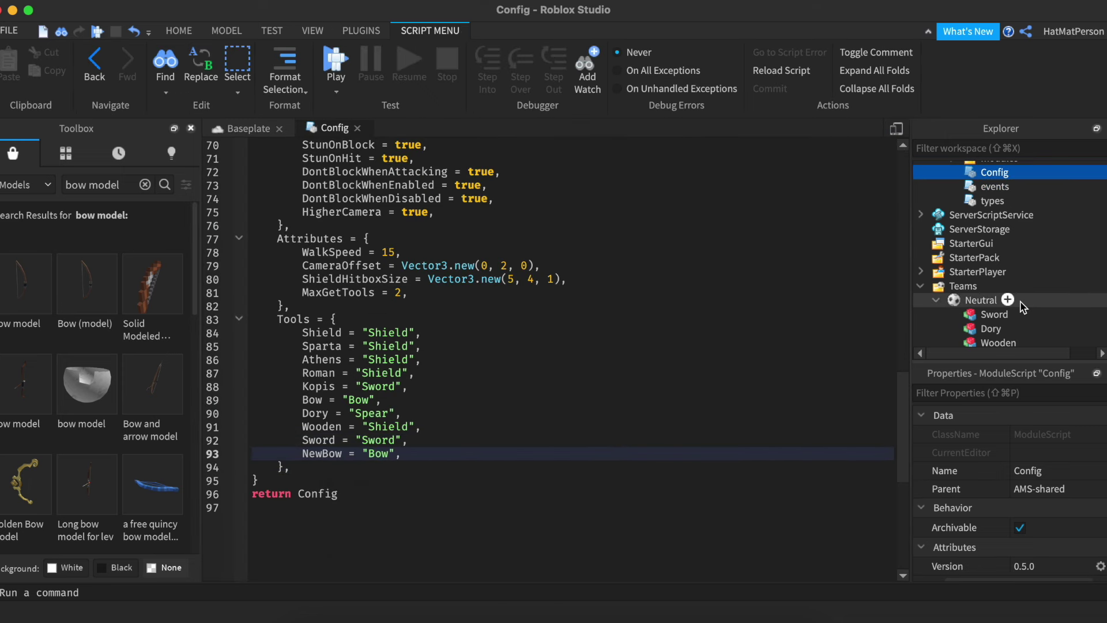
# Step: Insert a Model into the Neutral team and name it NewBow
pyautogui.scroll(-2, 1020, 303)
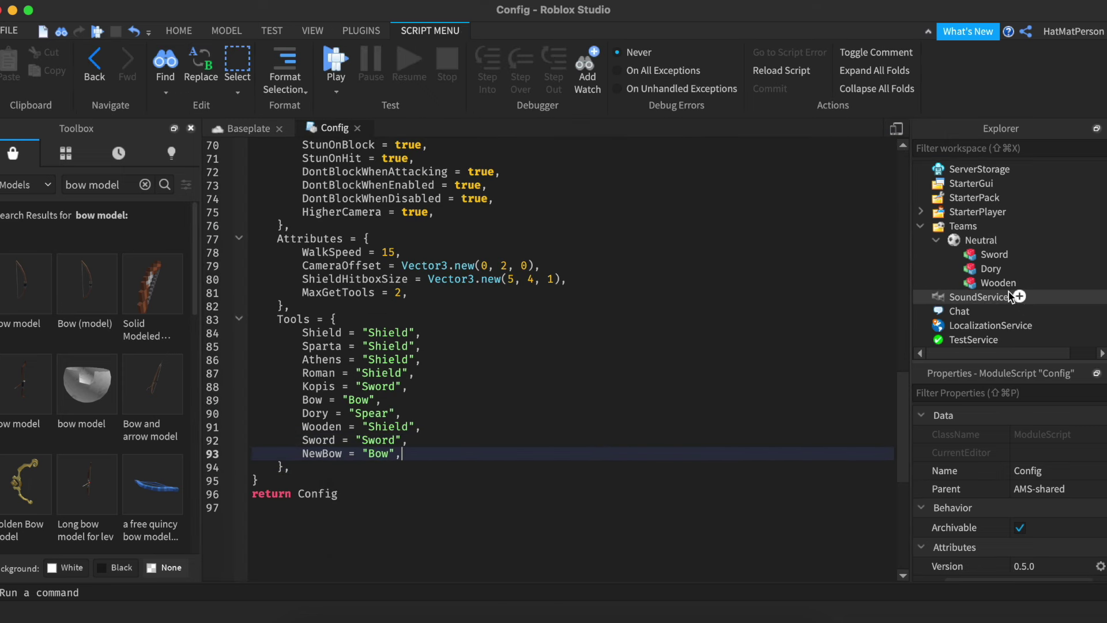
pyautogui.click(1006, 240)
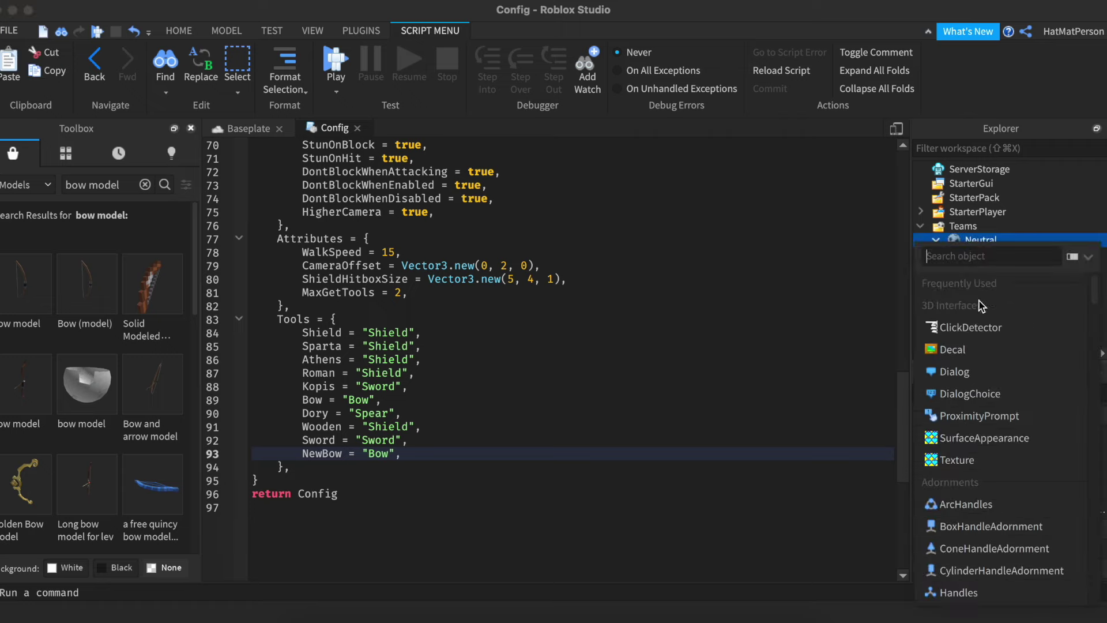
pyautogui.write('mod')
pyautogui.press('Return')
pyautogui.click(989, 286)
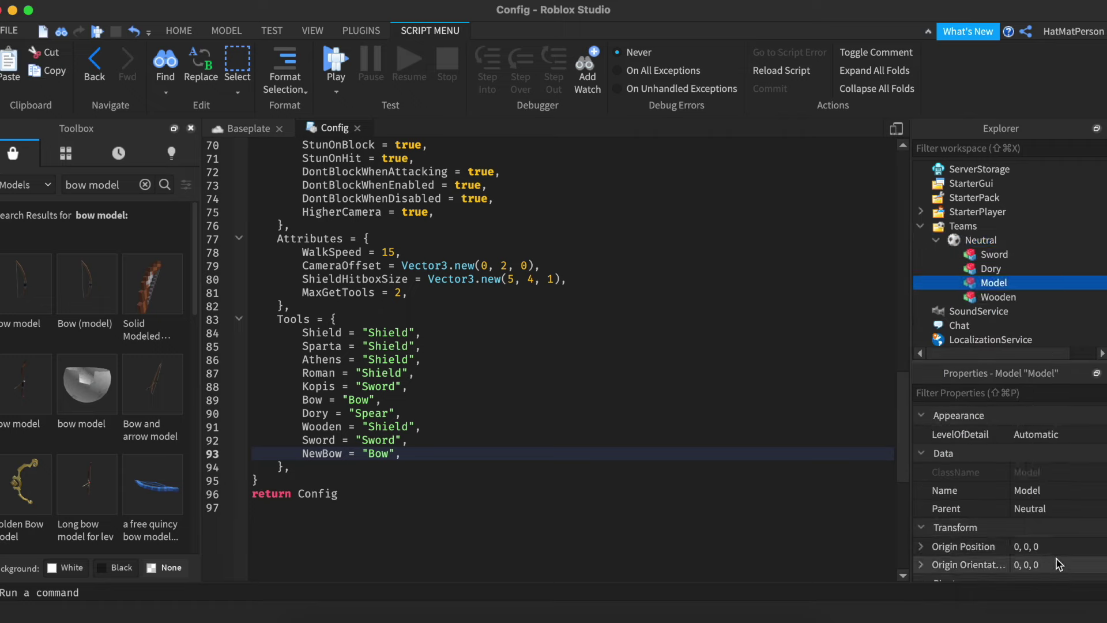
pyautogui.click(1036, 490)
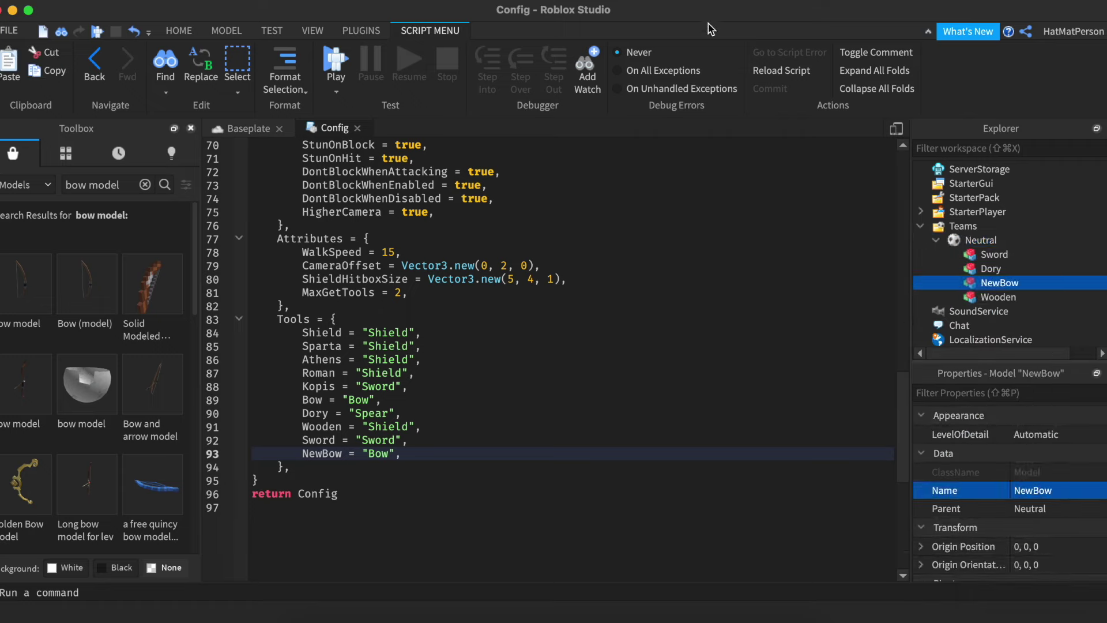
# Step: Start a playtest, choose NewBow from the in-game tool selection, and equip it
pyautogui.click(340, 62)
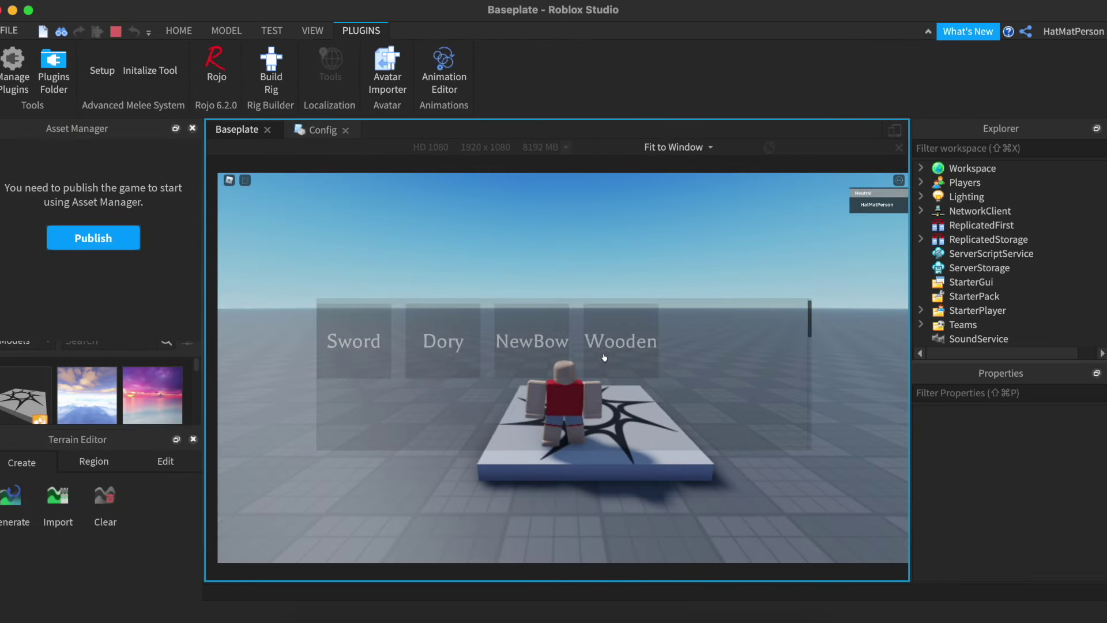
pyautogui.click(531, 362)
pyautogui.press('w')
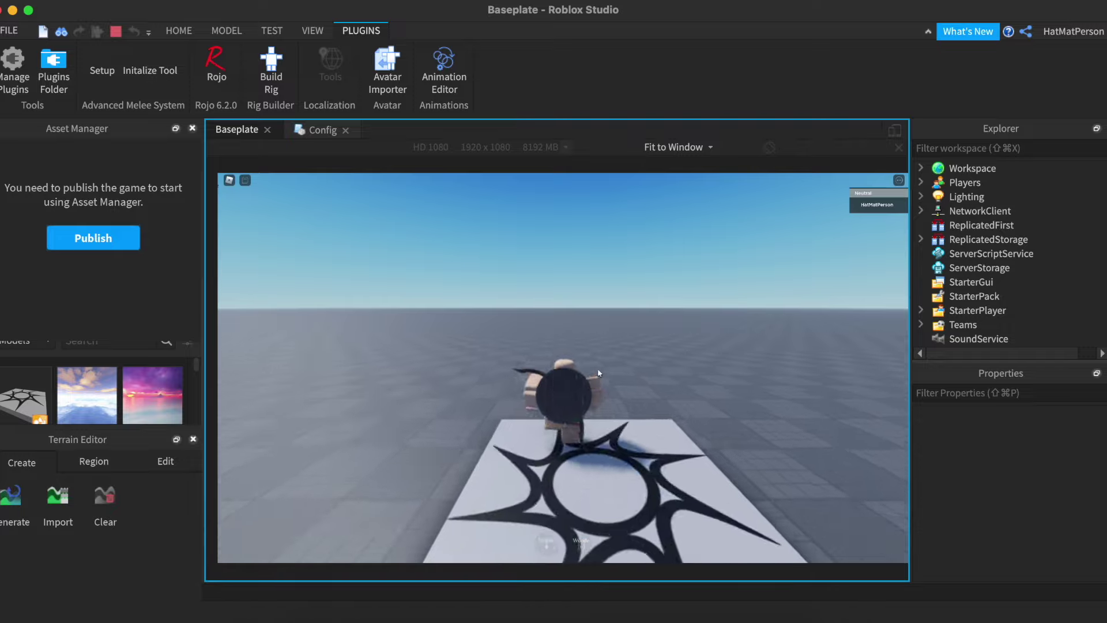
pyautogui.press('1')
pyautogui.press('s')
# Step: Test shooting arrows with the NewBow in third and first person, and view the character from several angles
pyautogui.click(709, 376)
pyautogui.press('w')
pyautogui.moveTo(710, 379)
pyautogui.mouseDown()
pyautogui.moveTo(738, 358)
pyautogui.moveTo(706, 348)
pyautogui.mouseUp()
pyautogui.scroll(-4, 706, 350)
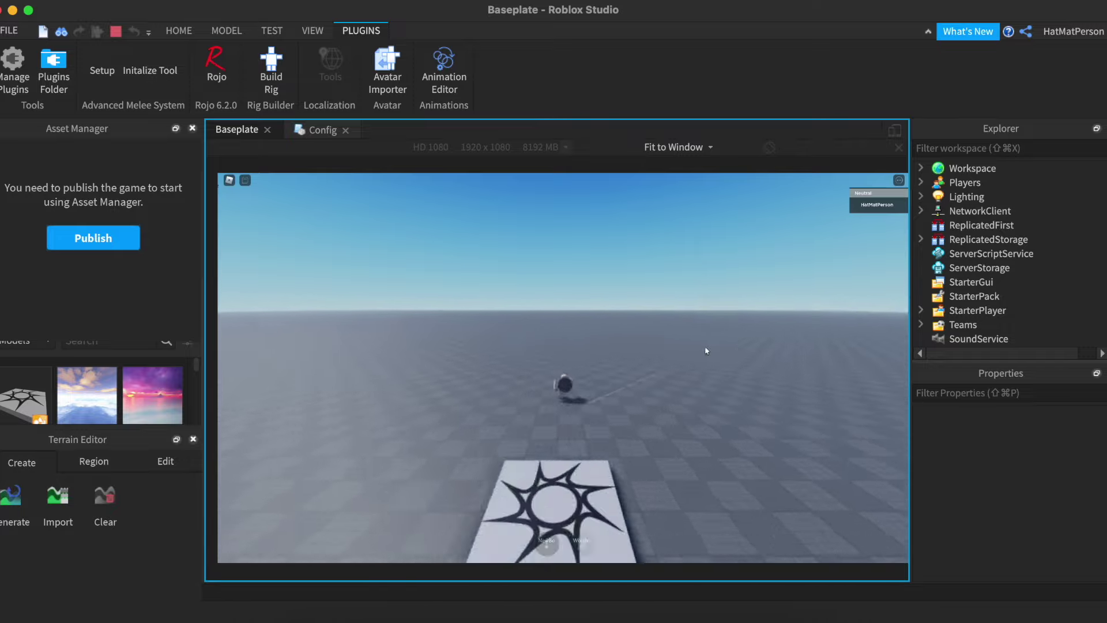
pyautogui.scroll(6, 705, 349)
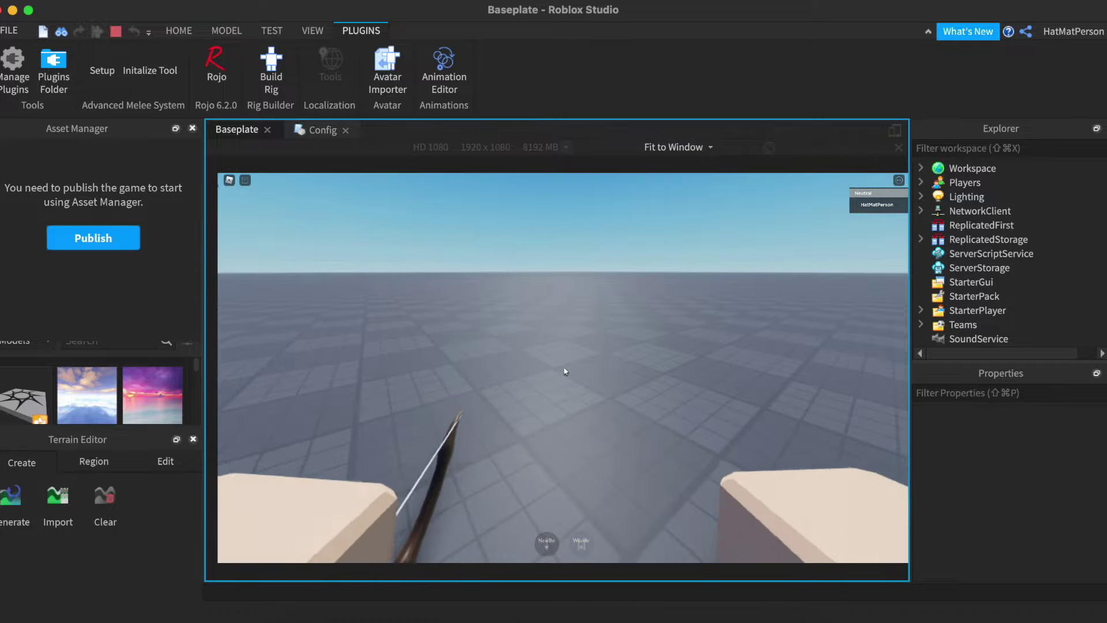
pyautogui.click(564, 370)
pyautogui.moveTo(564, 371); pyautogui.dragTo(564, 370)
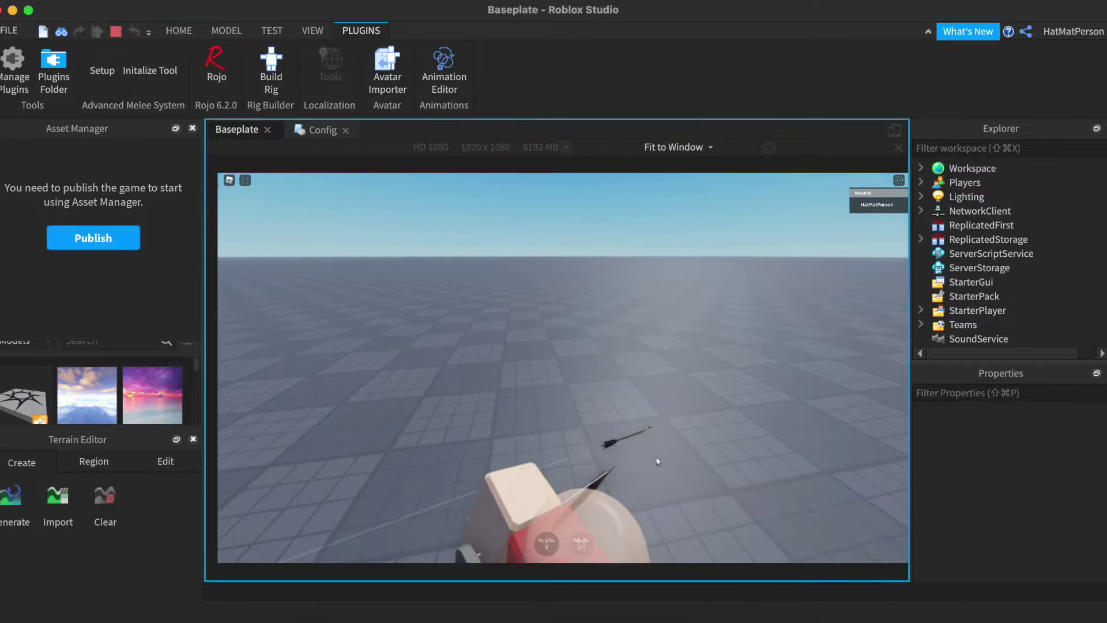
pyautogui.moveTo(454, 383); pyautogui.dragTo(448, 385)
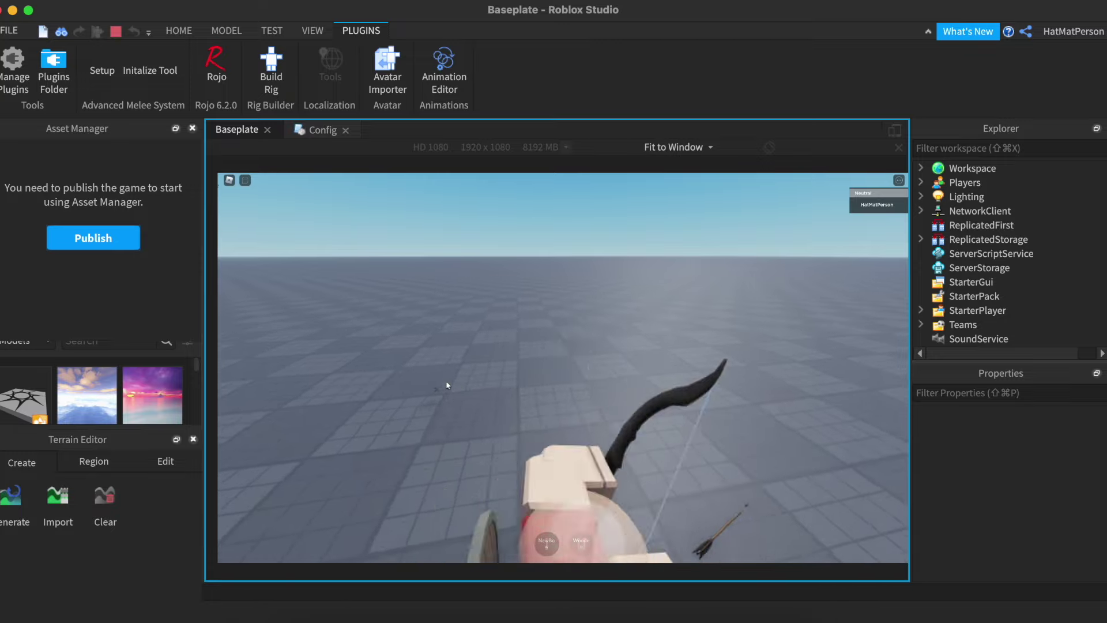
pyautogui.scroll(-8, 519, 323)
pyautogui.moveTo(560, 388); pyautogui.dragTo(433, 231, button='right')
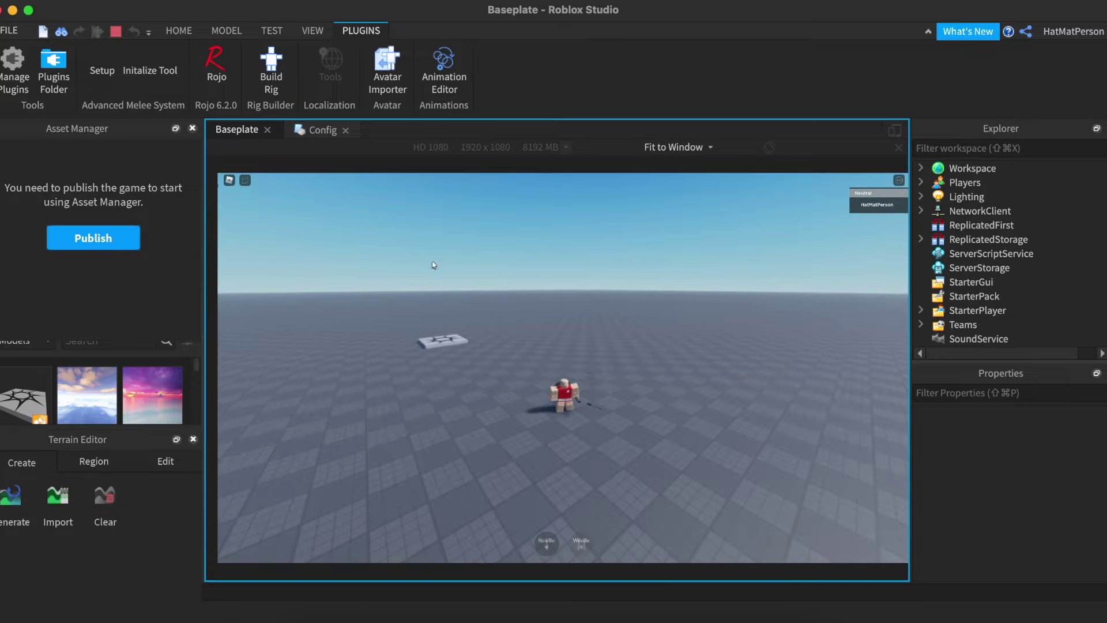
pyautogui.scroll(3, 433, 265)
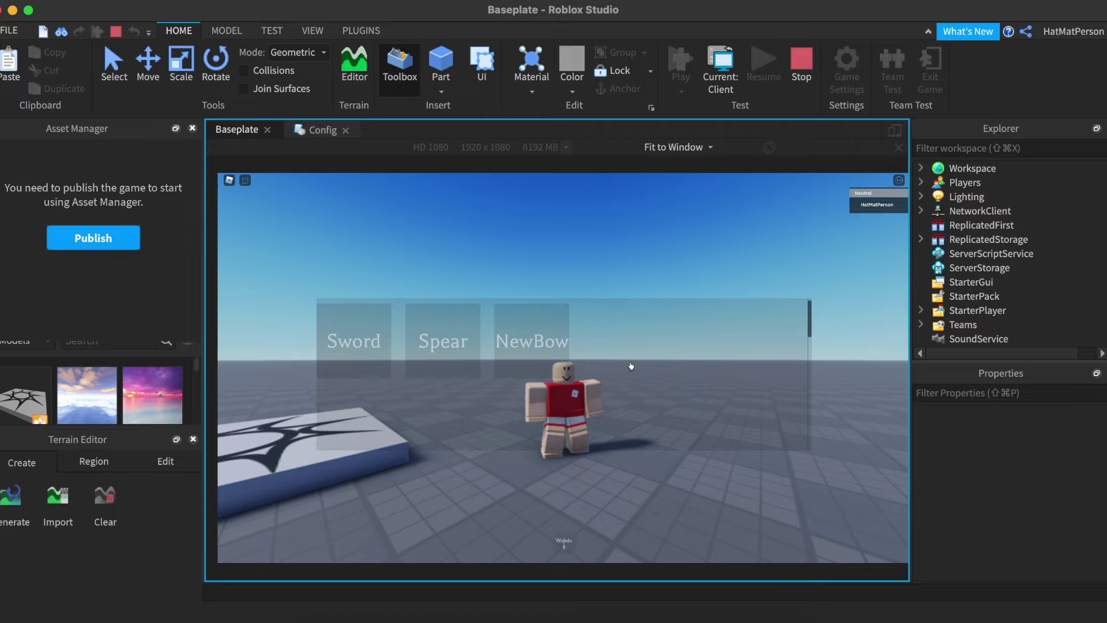
# Step: Test the Sword's attacks in the playtest with the Wooden shield as the second tool
pyautogui.click(629, 366)
pyautogui.click(722, 409)
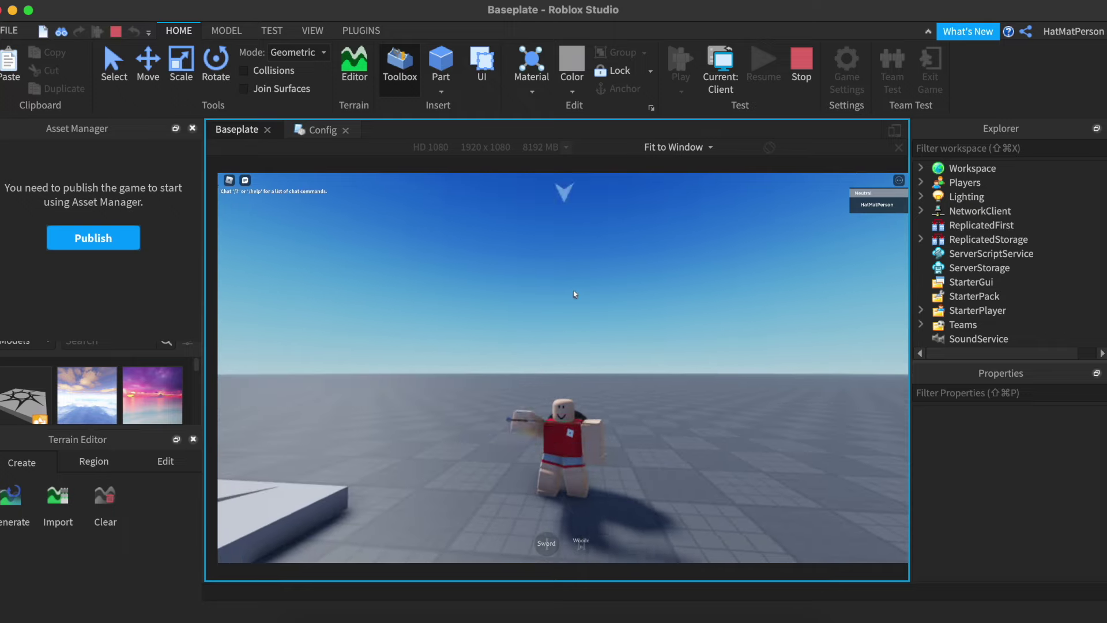
pyautogui.press('s')
pyautogui.click(677, 329)
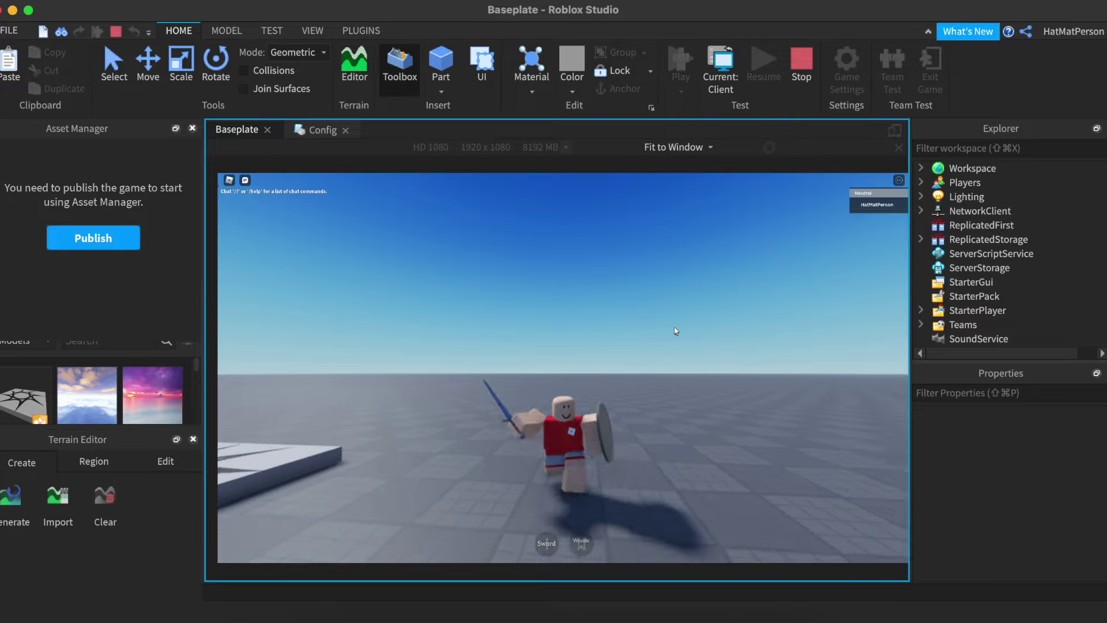
# Step: Test the Spear's attacks from different directions while moving the character, with NewBow as the second tool
pyautogui.press('w')
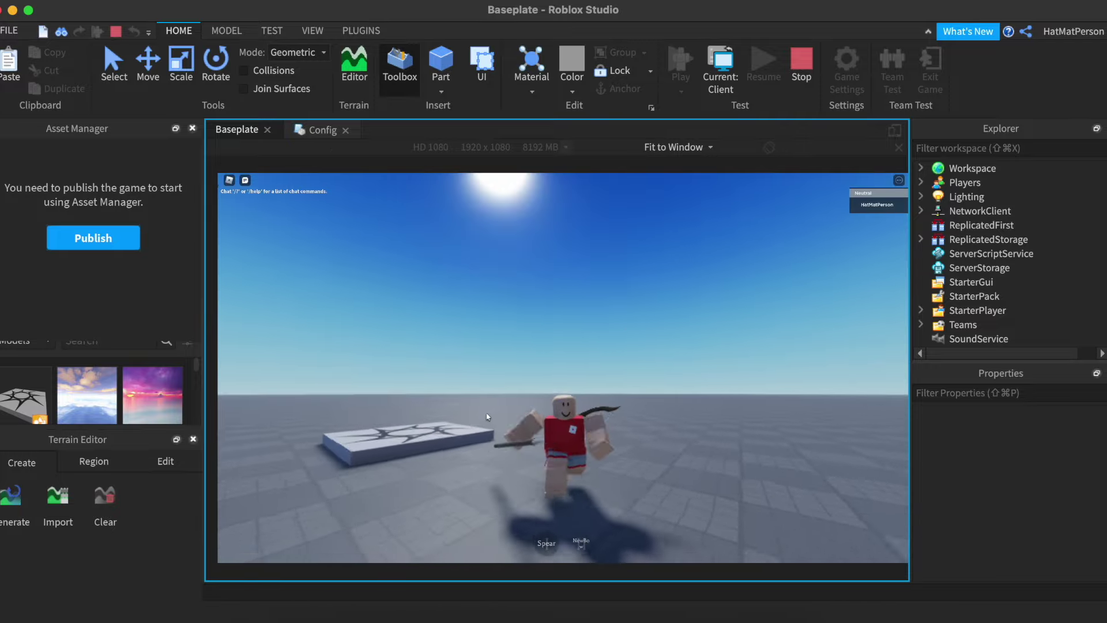
pyautogui.press('s')
pyautogui.click(644, 415)
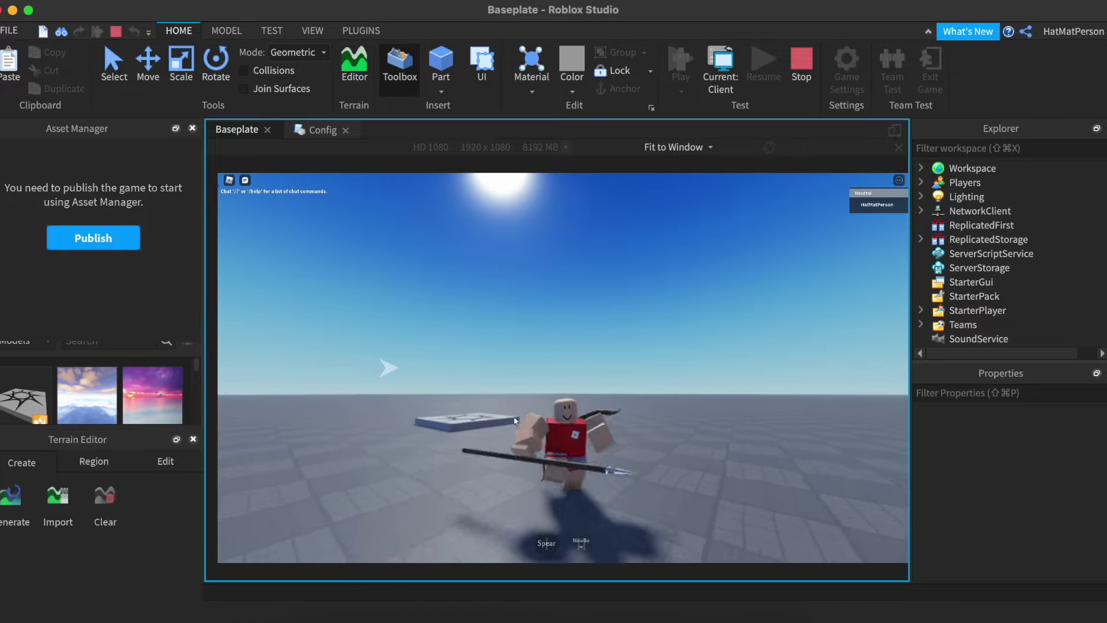
pyautogui.click(583, 279)
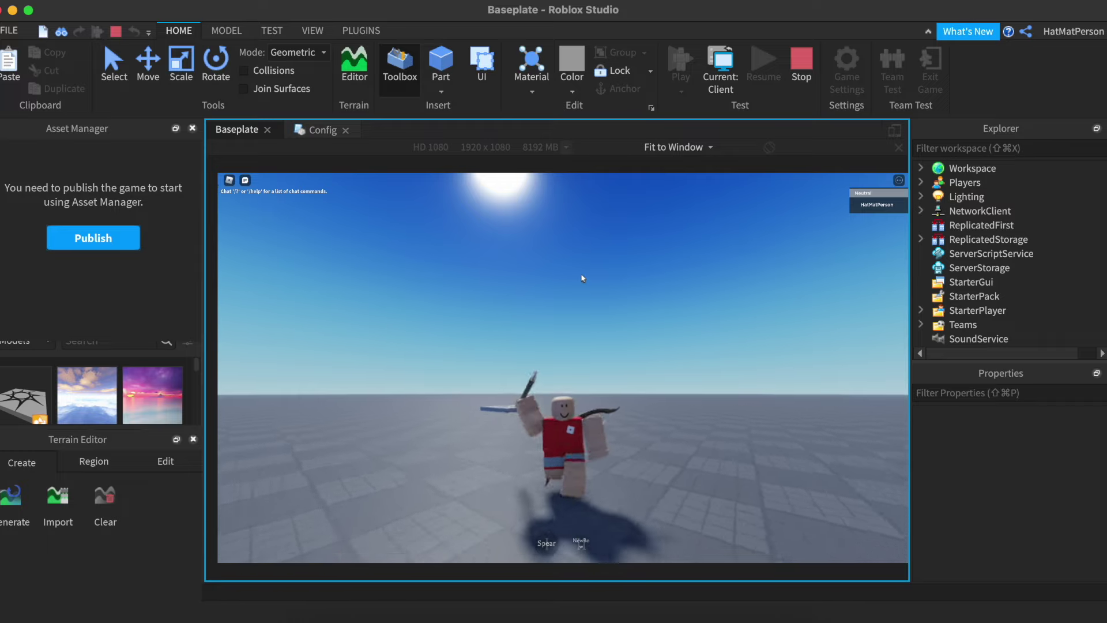